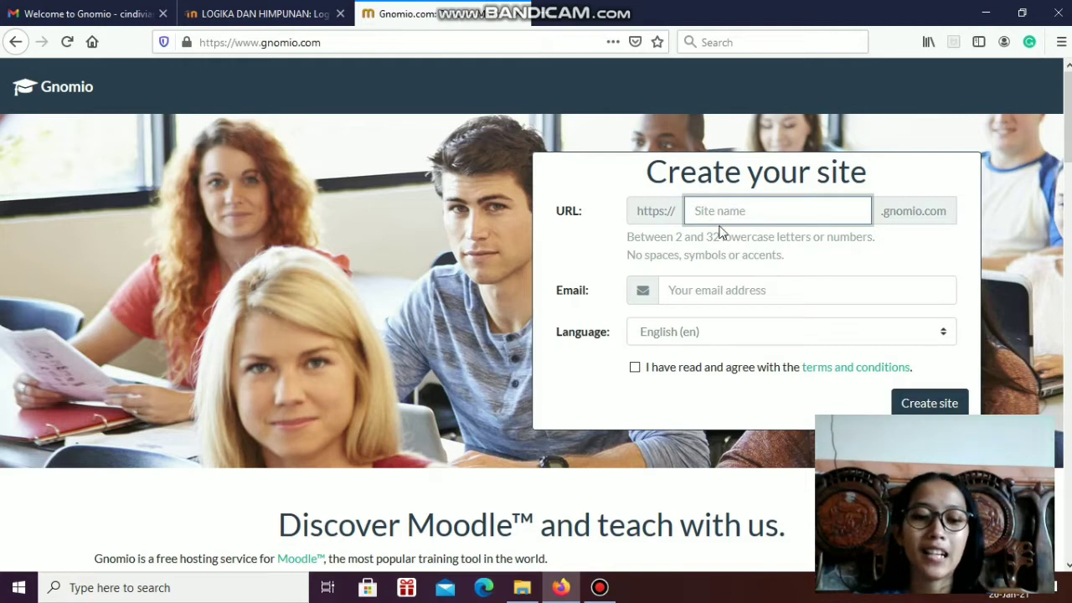
Enter cvmath as the new site's name and fill in the owner's email address
{"action": "type", "text": "cvmath"}
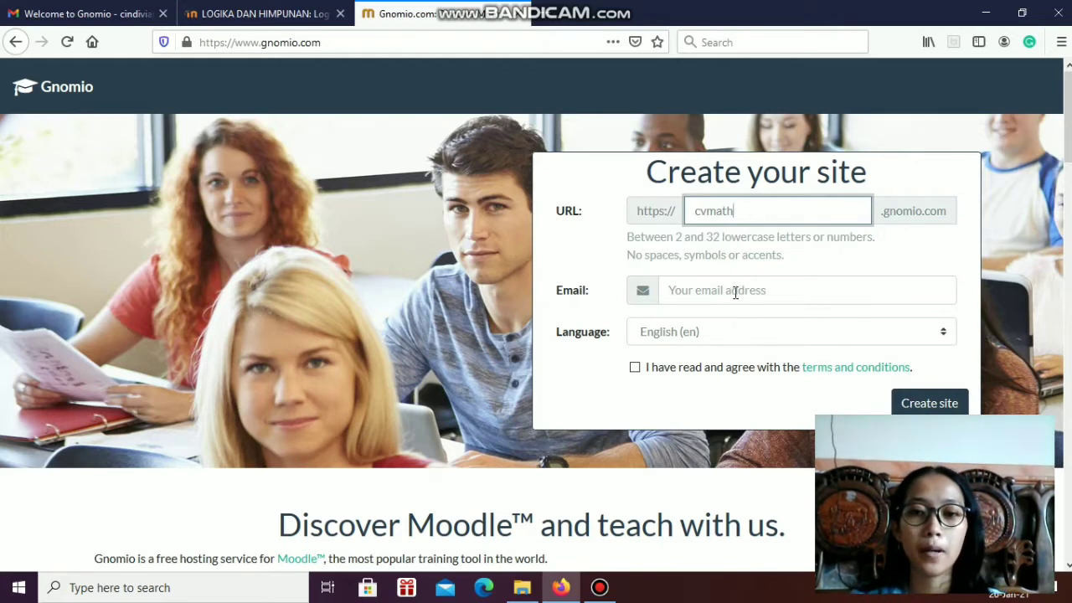
{"action": "left_click", "coordinate": [733, 291]}
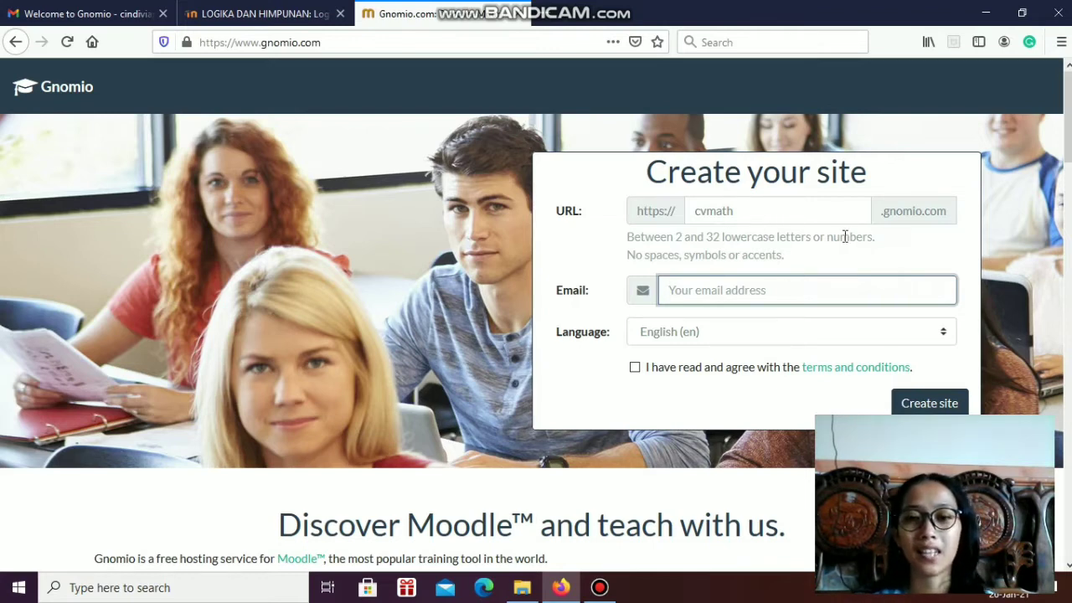
{"action": "type", "text": "c"}
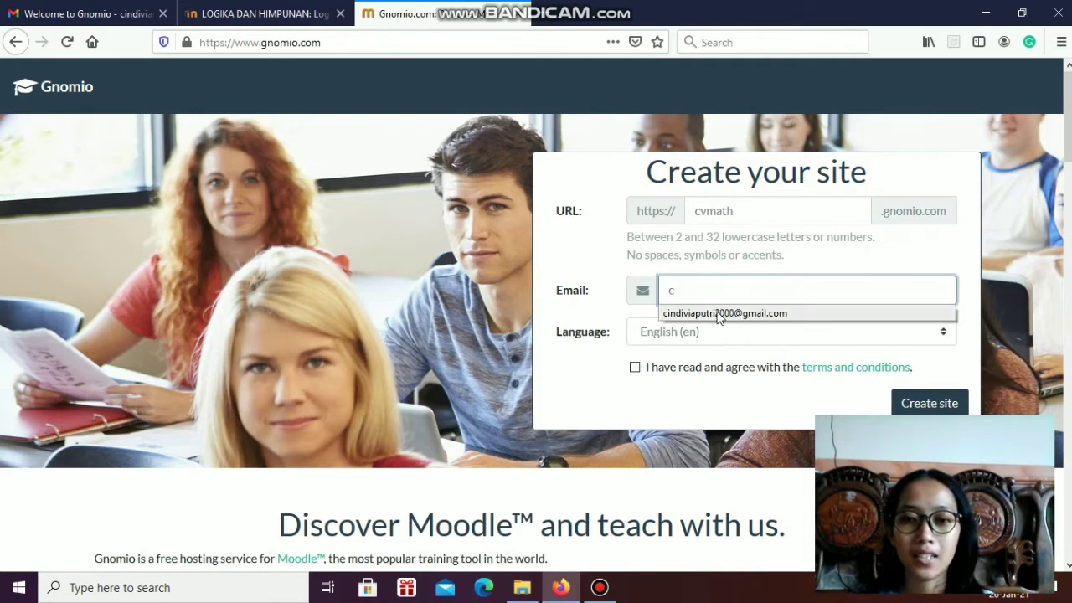
{"action": "left_click", "coordinate": [726, 312]}
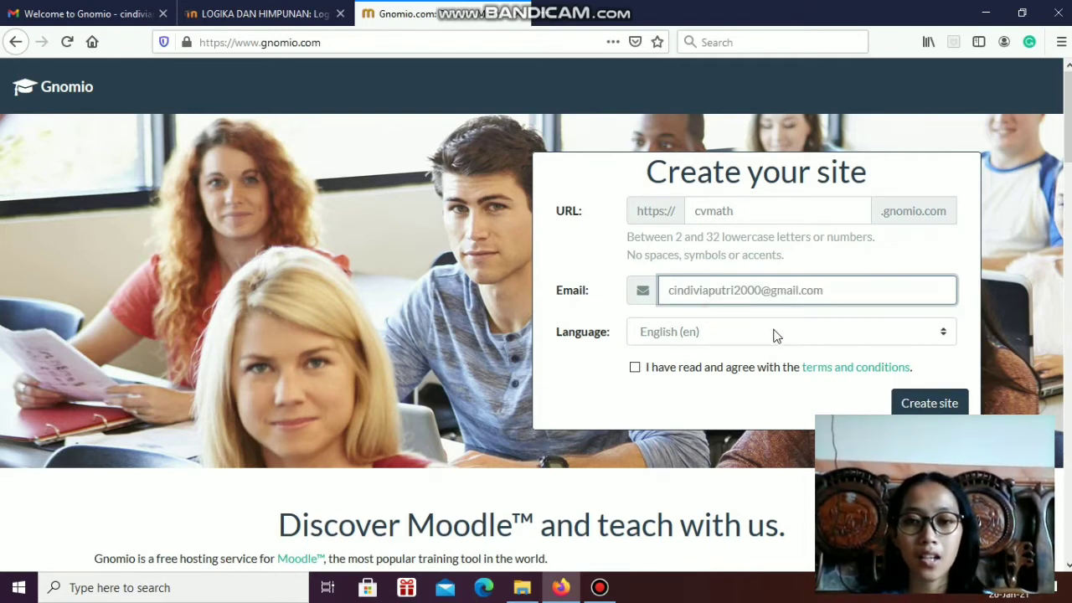
Look through the site language choices, keep English (en), and accept the terms and conditions
{"action": "left_click", "coordinate": [938, 339]}
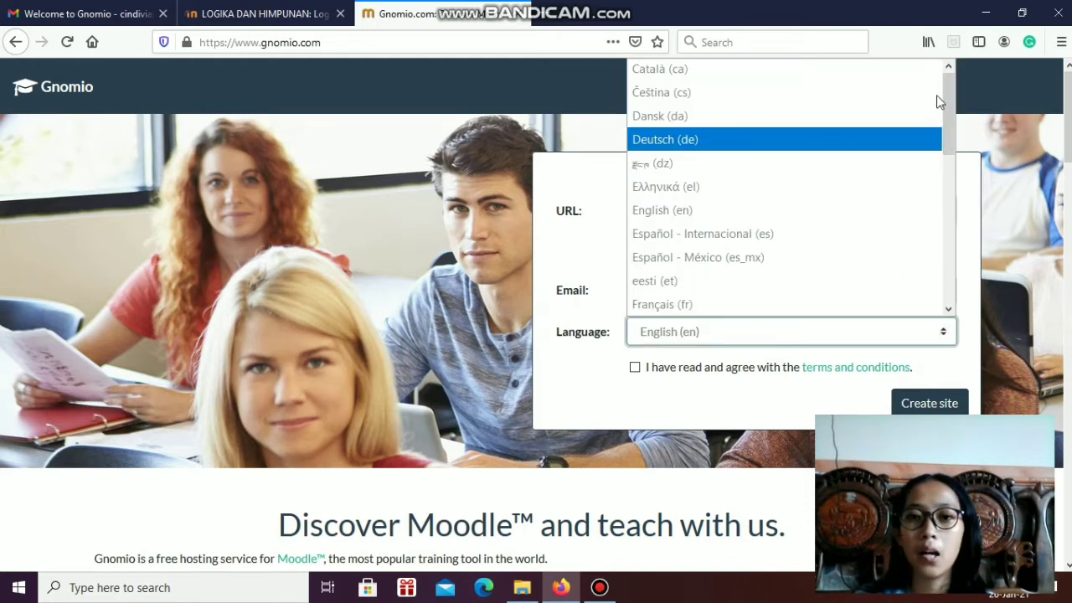
{"action": "scroll", "coordinate": [730, 281], "scroll_direction": "down", "scroll_amount": 2}
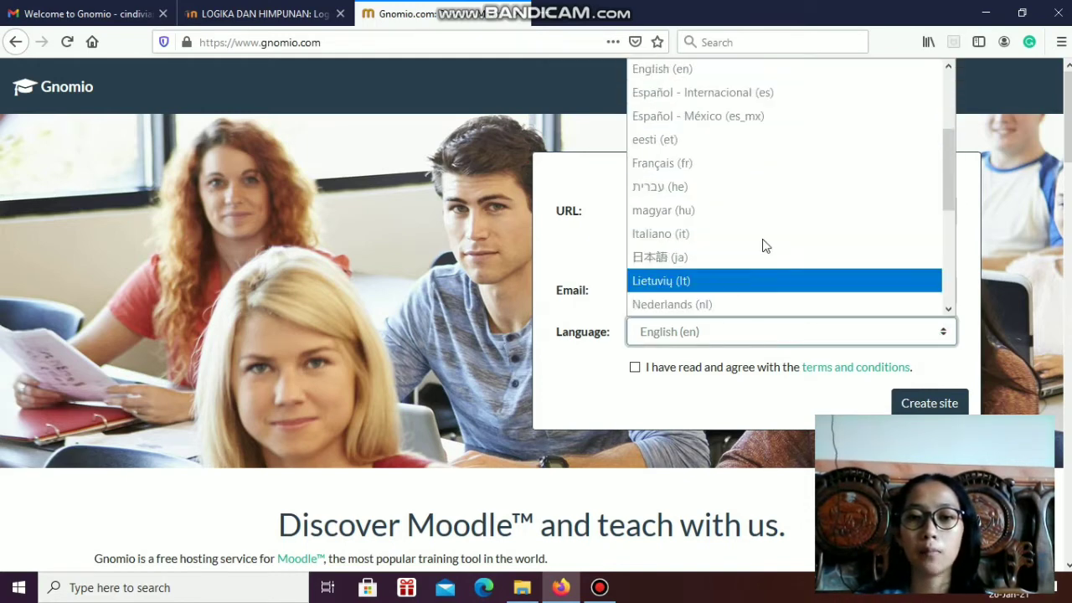
{"action": "scroll", "coordinate": [788, 281], "scroll_direction": "down", "scroll_amount": 3}
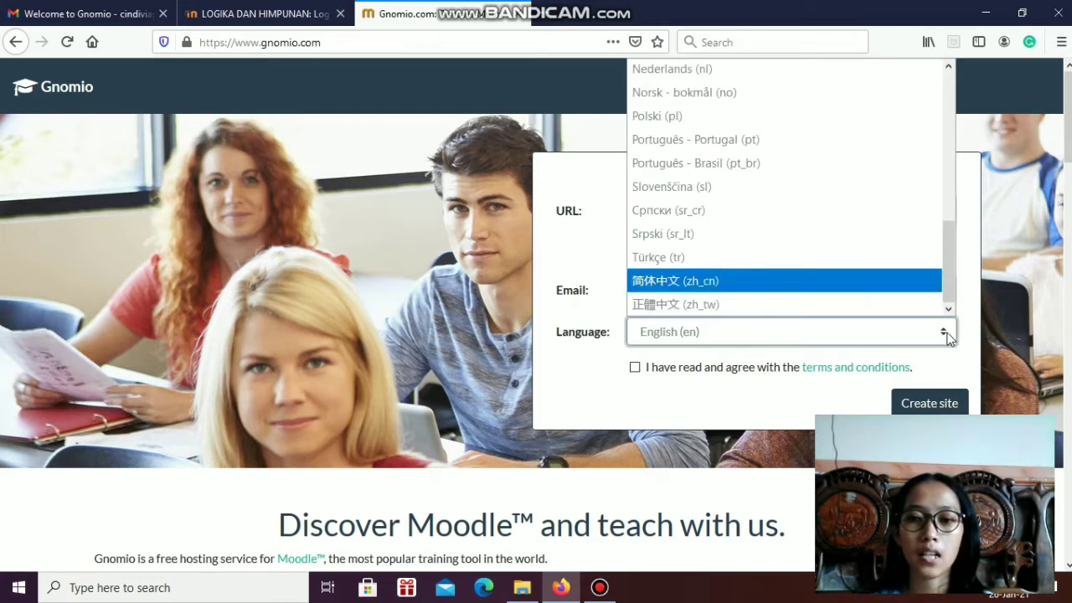
{"action": "left_click", "coordinate": [946, 335]}
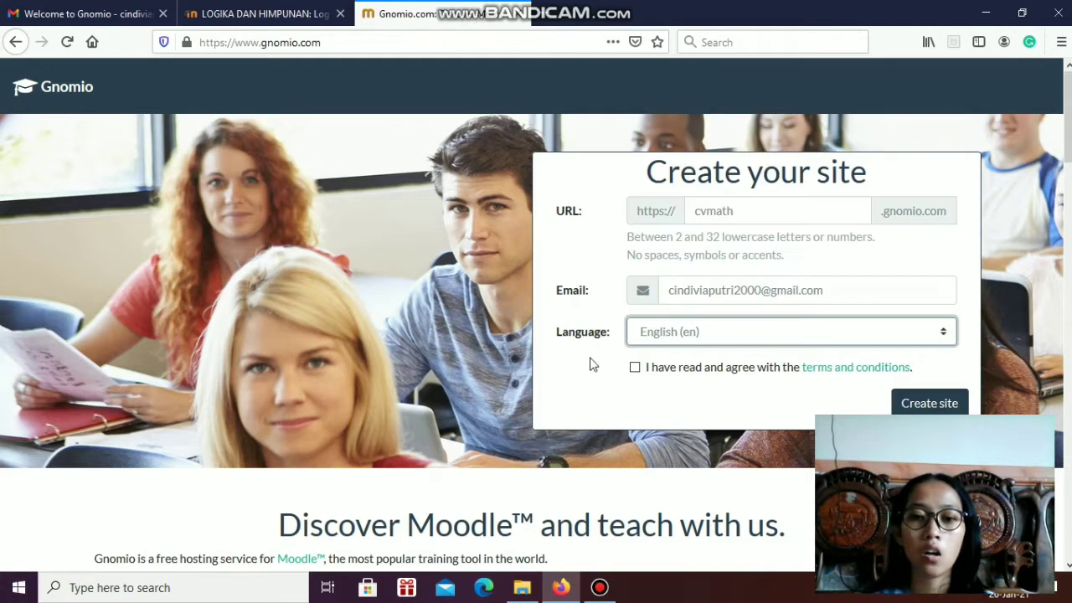
{"action": "left_click", "coordinate": [635, 369]}
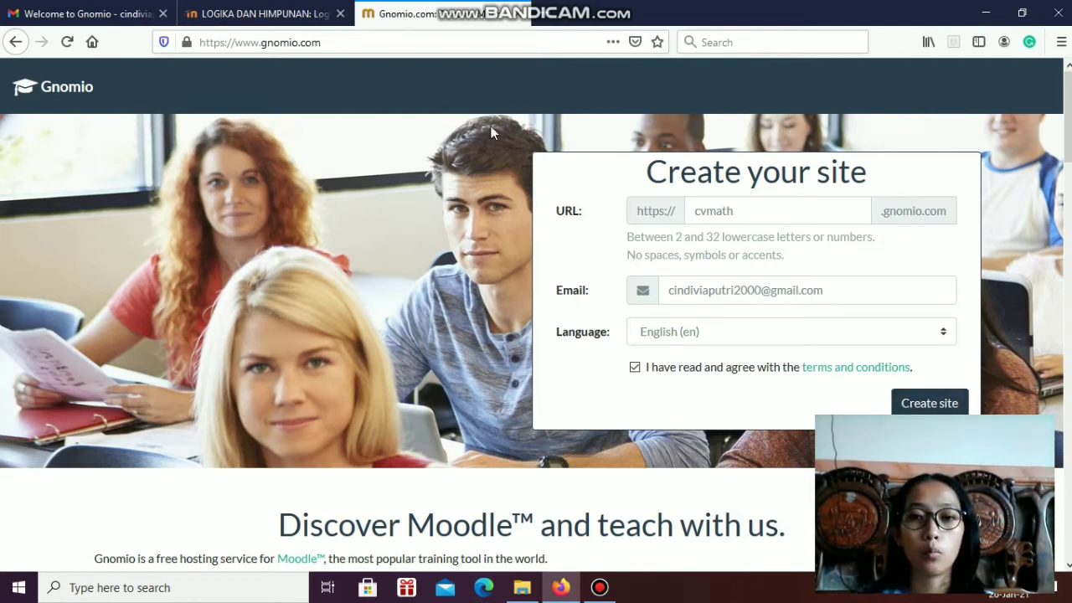
Check the login details in the Gnomio welcome email and log in to the cvmath site with the prefilled admin credentials
{"action": "left_click", "coordinate": [95, 15]}
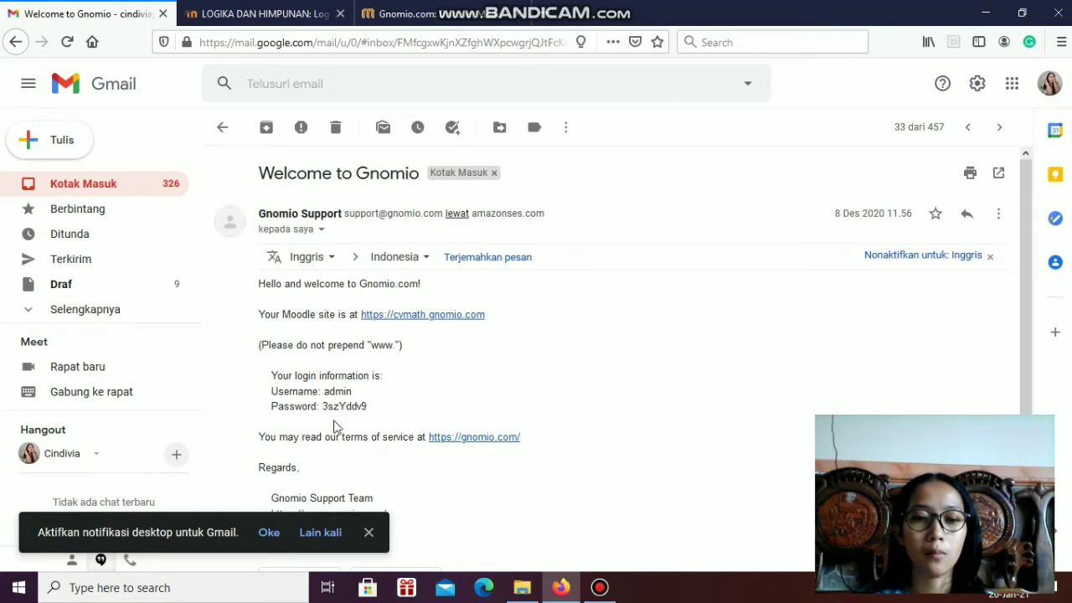
{"action": "left_click", "coordinate": [274, 24]}
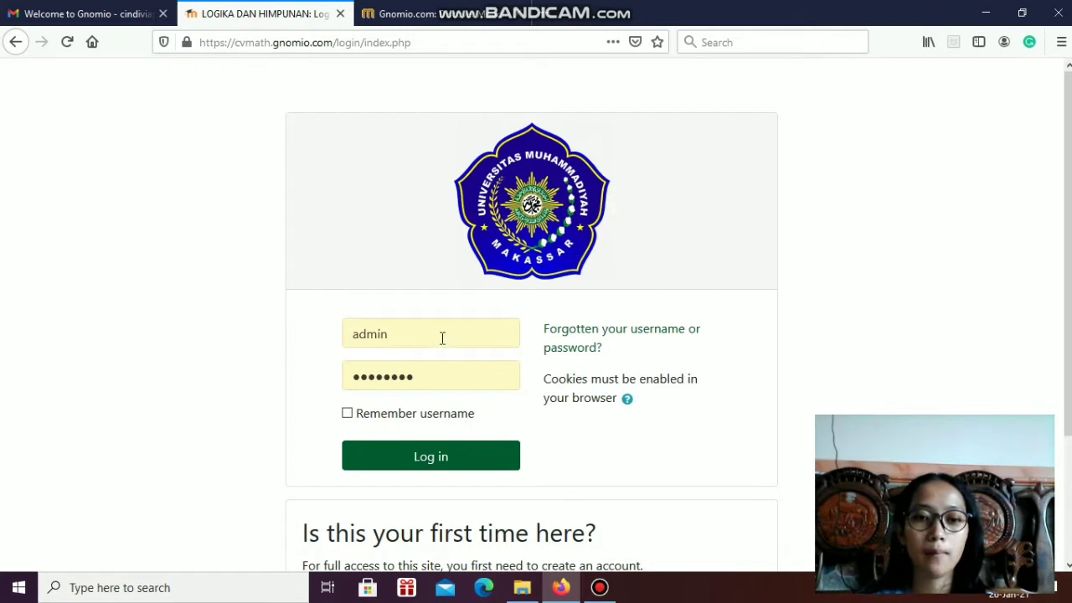
{"action": "left_click", "coordinate": [441, 335]}
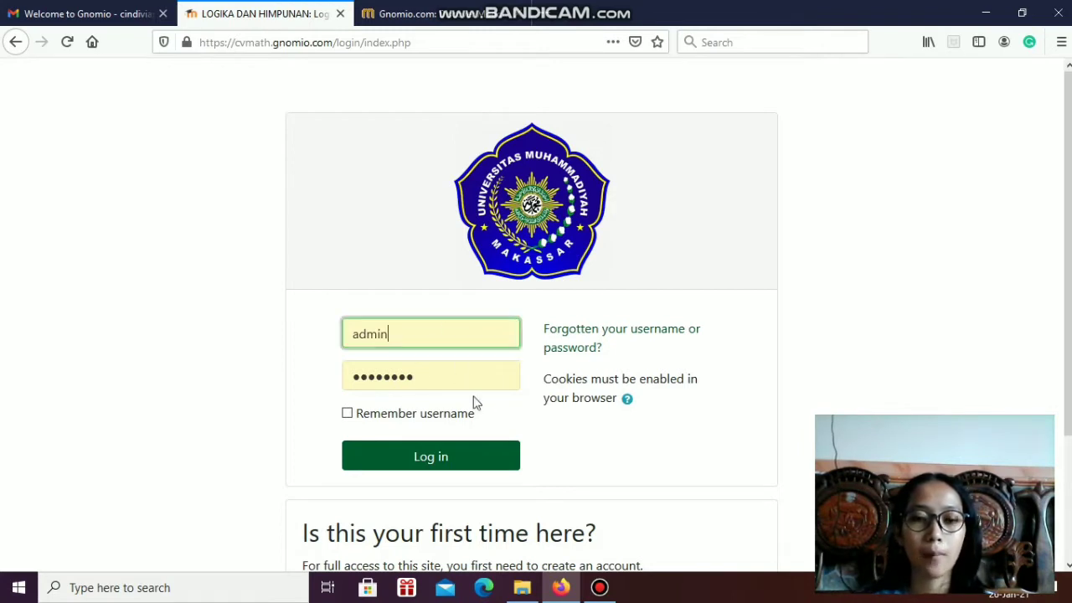
{"action": "left_click", "coordinate": [438, 377]}
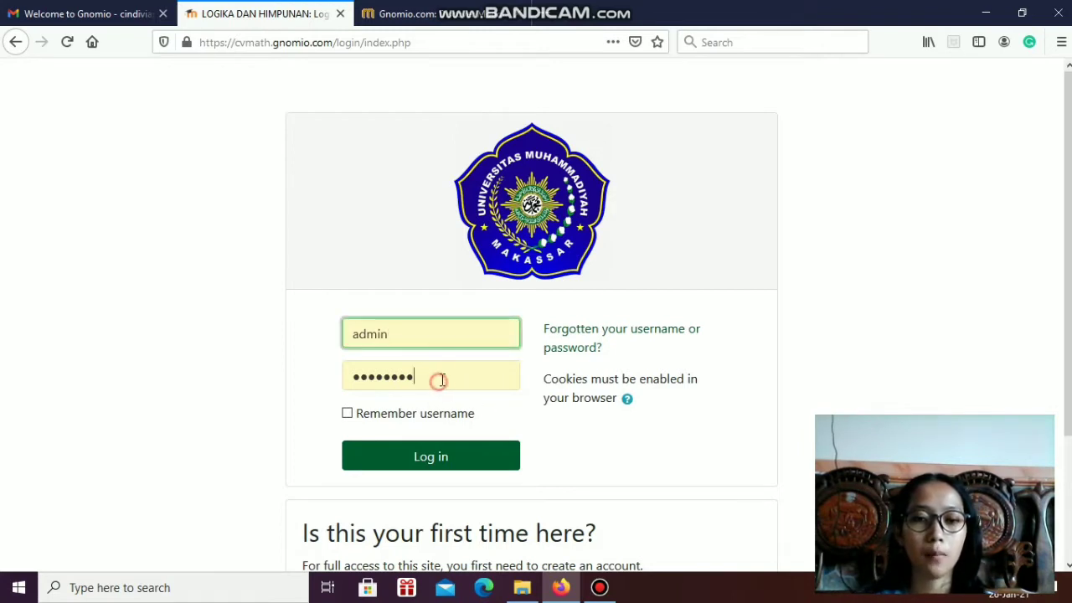
{"action": "left_click", "coordinate": [402, 468]}
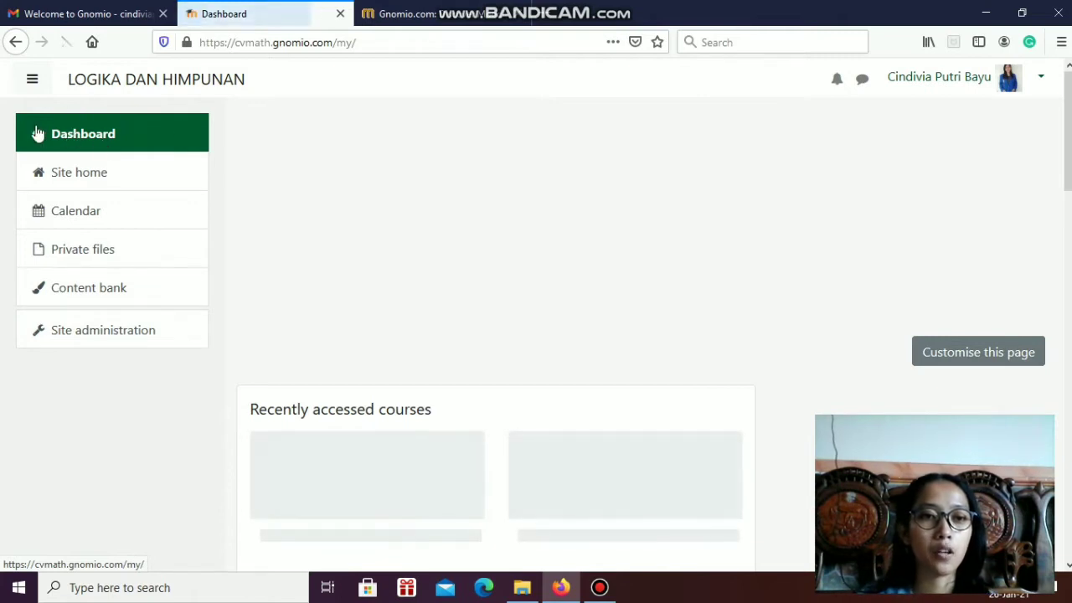
{"action": "left_click", "coordinate": [80, 179]}
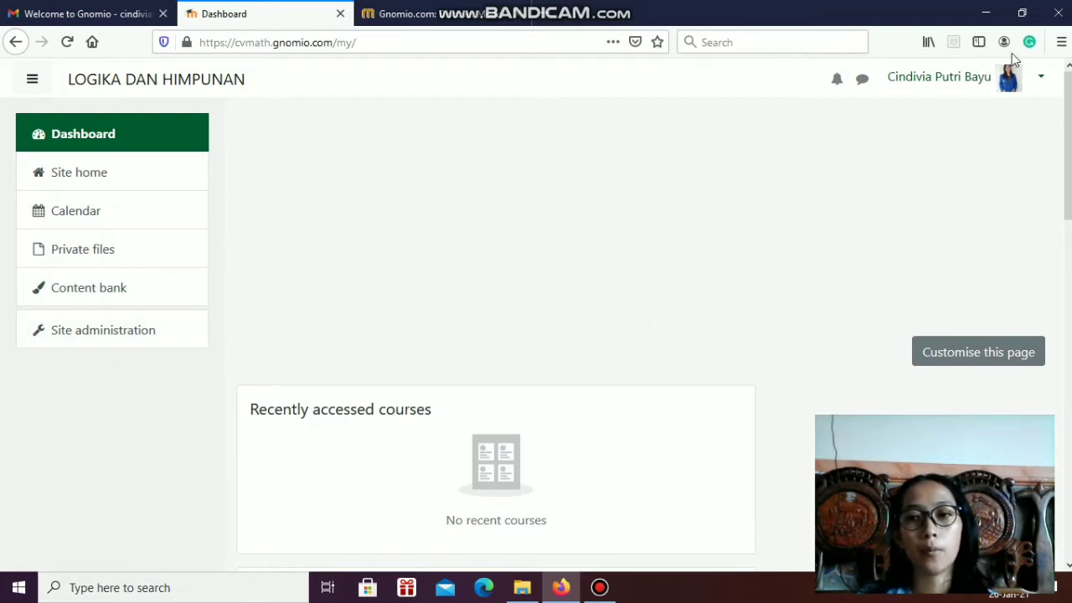
Open the signed-in administrator's profile for editing
{"action": "left_click", "coordinate": [1036, 81]}
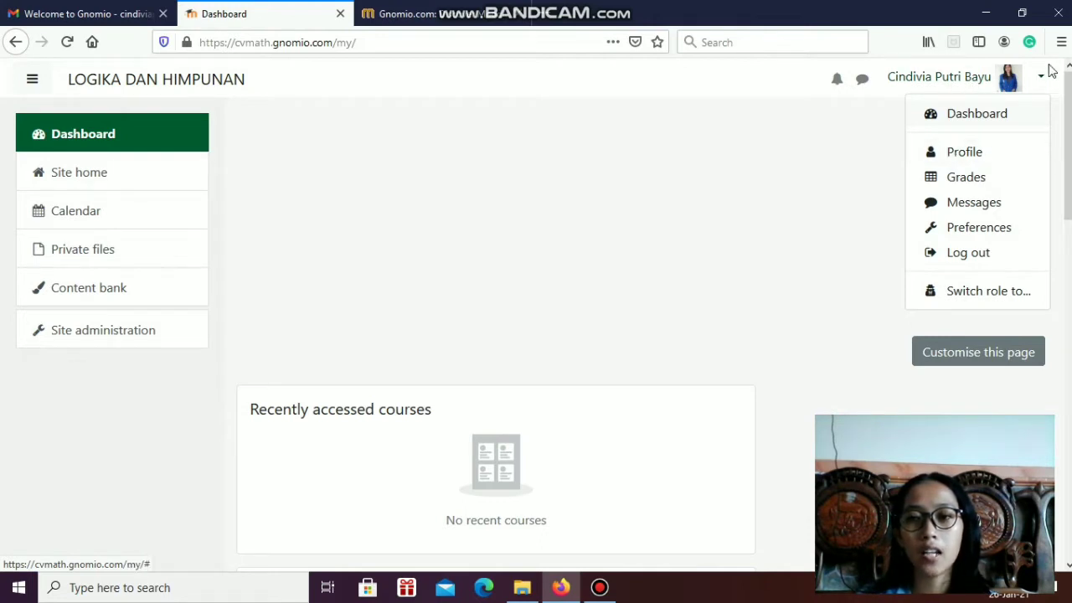
{"action": "left_click", "coordinate": [965, 157]}
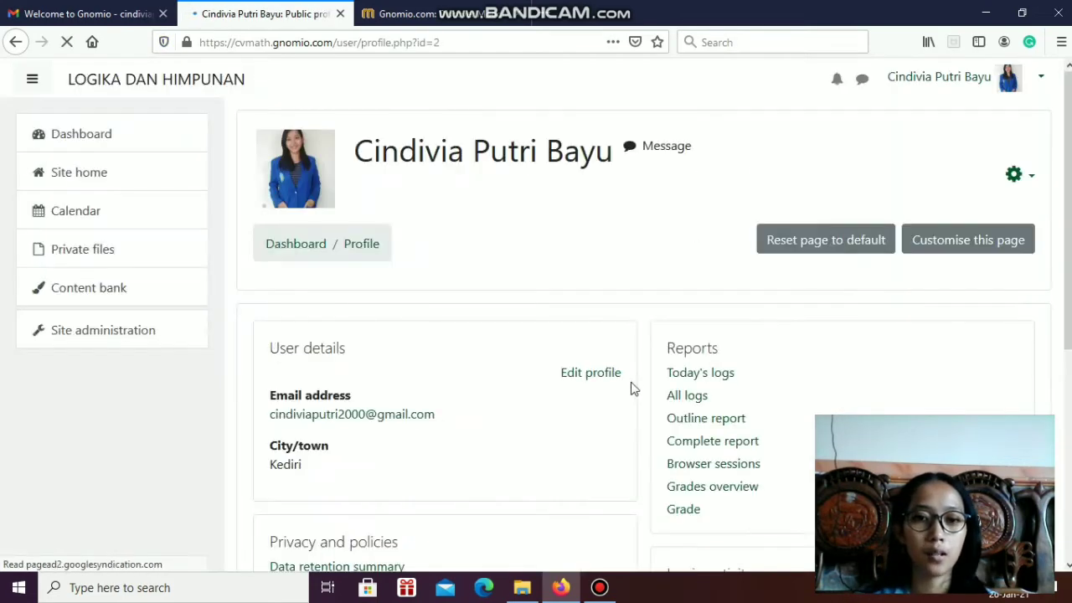
{"action": "scroll", "coordinate": [662, 280], "scroll_direction": "down", "scroll_amount": 2}
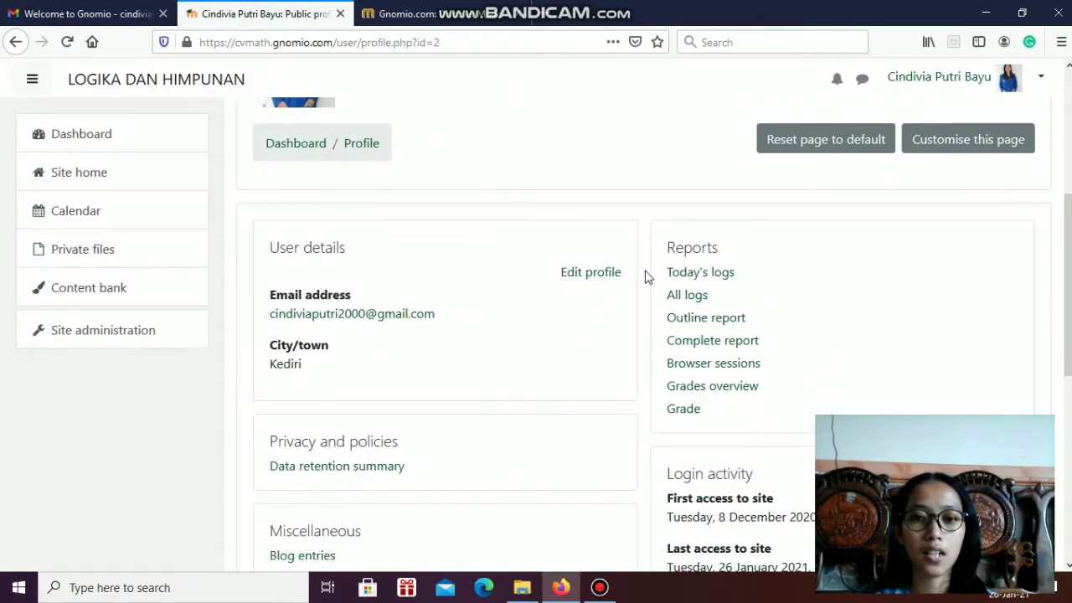
{"action": "left_click", "coordinate": [605, 273]}
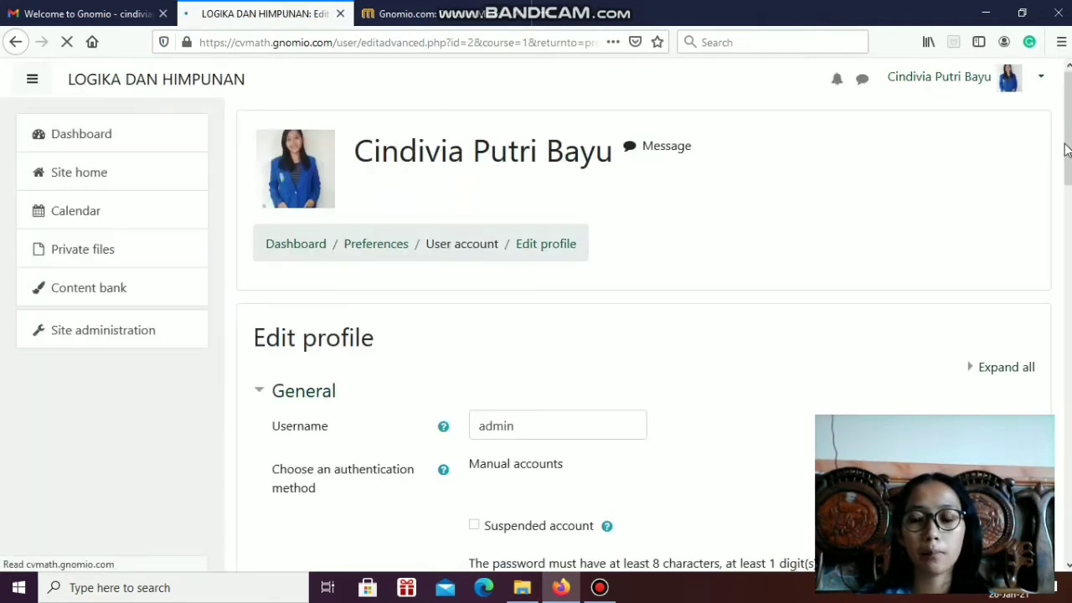
Examine the profile form from the username and password fields to the user picture settings, and cancel without updating
{"action": "scroll", "coordinate": [1066, 184], "scroll_direction": "down", "scroll_amount": 1}
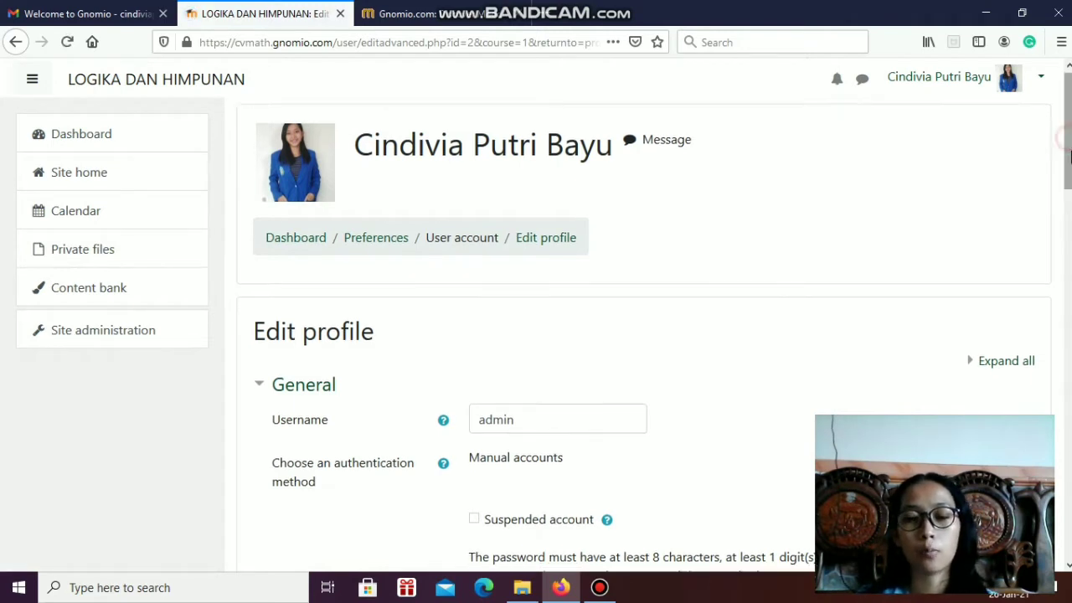
{"action": "scroll", "coordinate": [1069, 207], "scroll_direction": "down", "scroll_amount": 3}
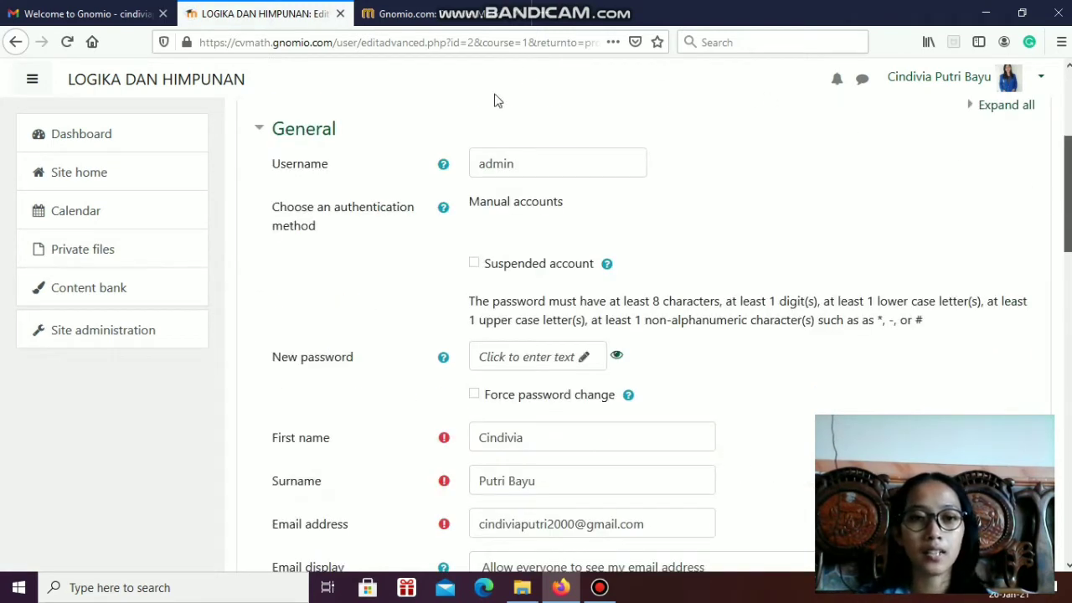
{"action": "left_click", "coordinate": [528, 170]}
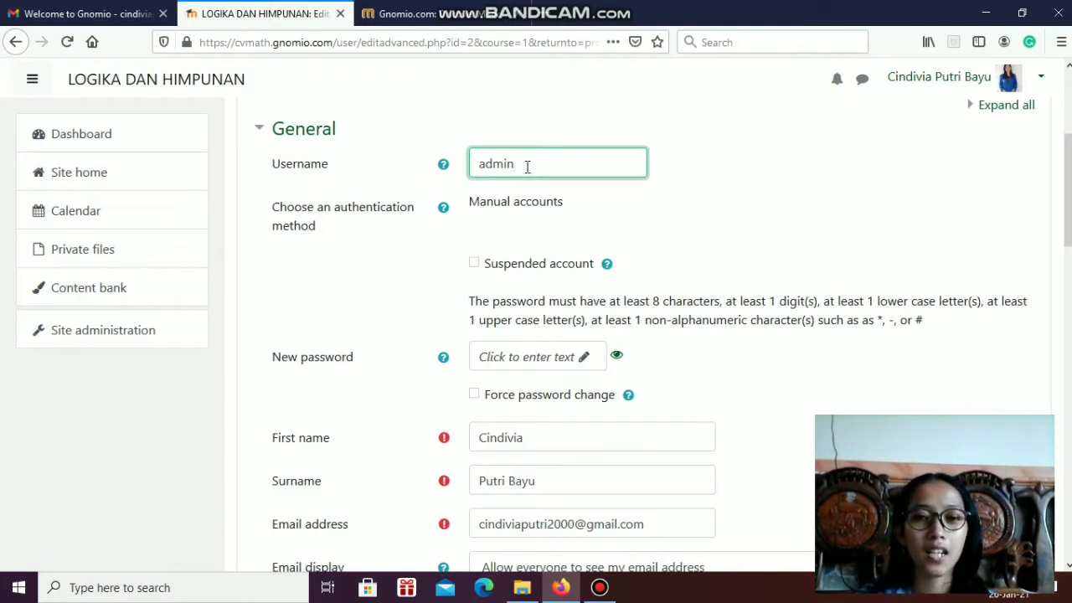
{"action": "left_click_drag", "start_coordinate": [527, 166], "coordinate": [444, 162]}
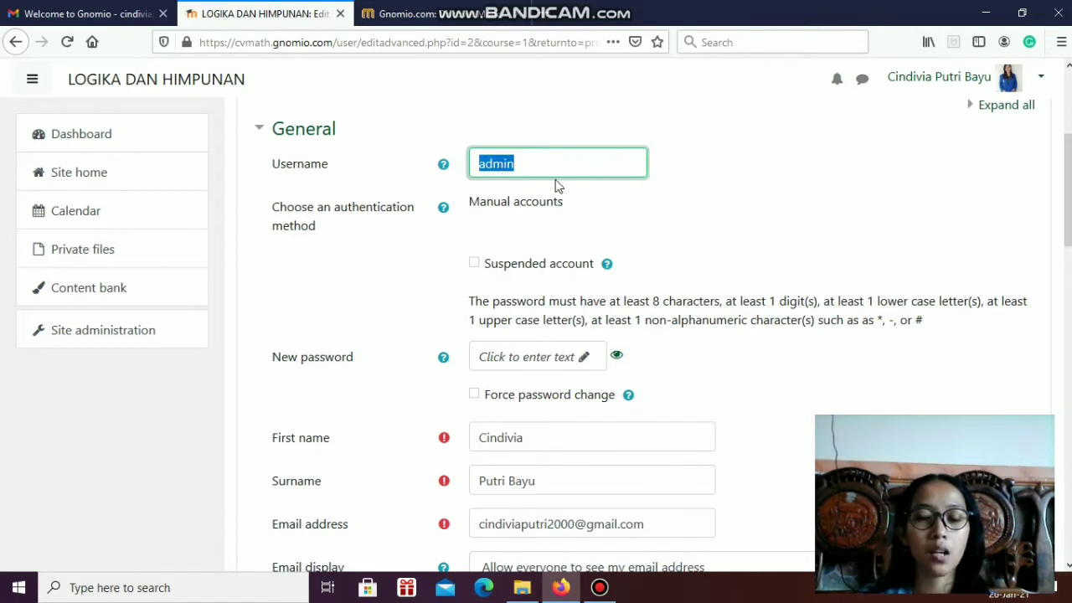
{"action": "left_click", "coordinate": [693, 208]}
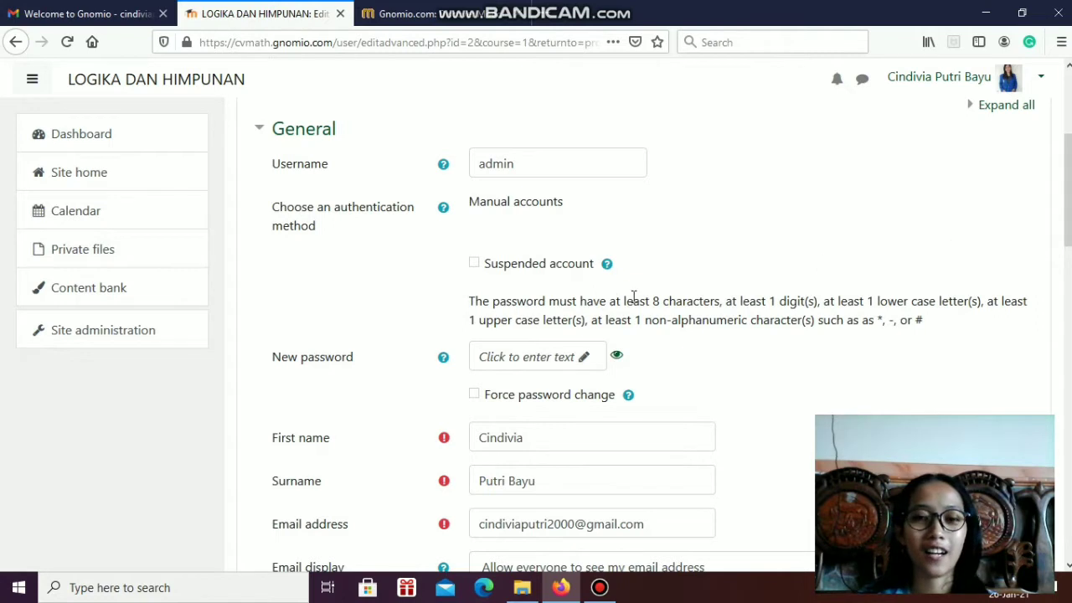
{"action": "scroll", "coordinate": [954, 243], "scroll_direction": "down", "scroll_amount": 4}
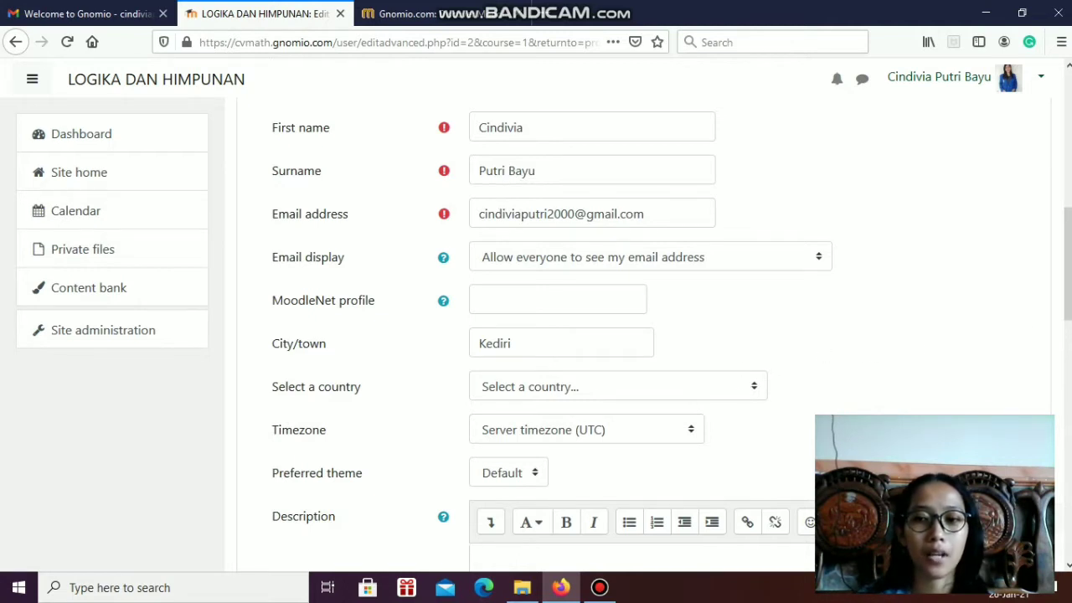
{"action": "scroll", "coordinate": [642, 206], "scroll_direction": "down", "scroll_amount": 4}
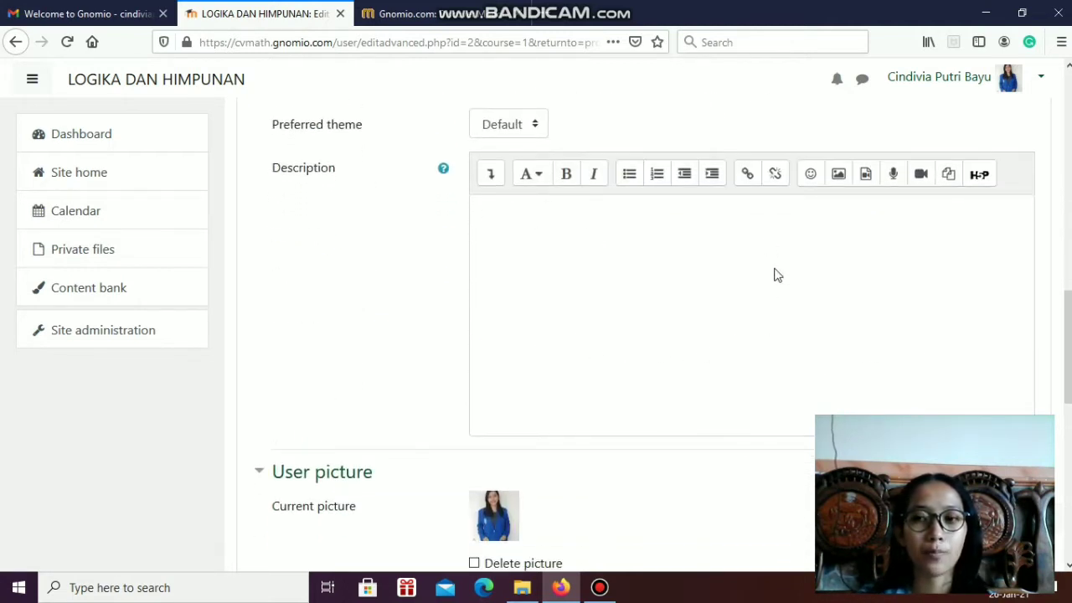
{"action": "scroll", "coordinate": [783, 343], "scroll_direction": "down", "scroll_amount": 3}
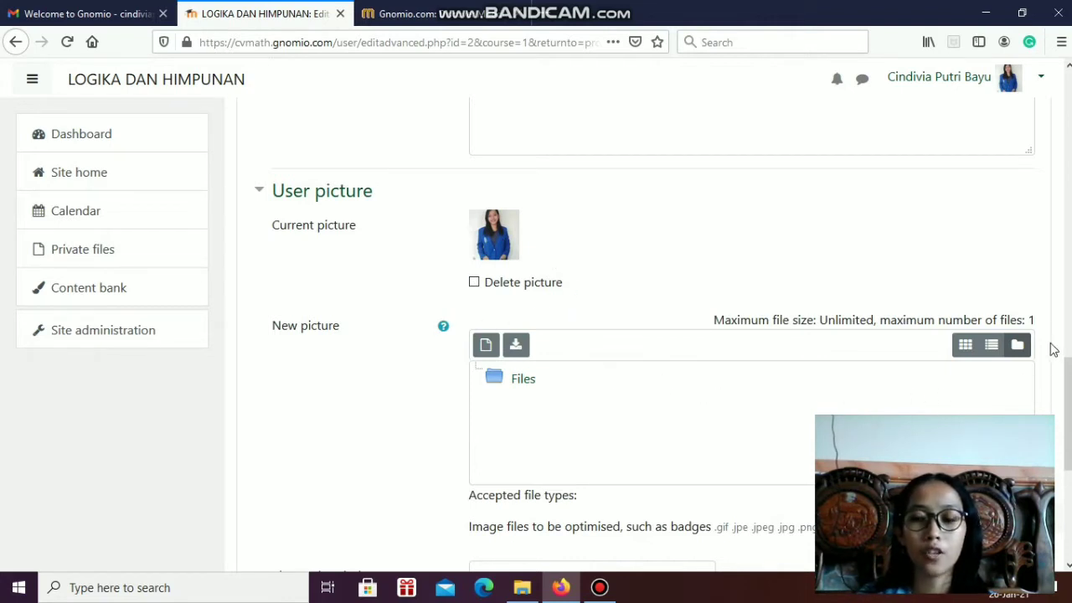
{"action": "scroll", "coordinate": [637, 335], "scroll_direction": "down", "scroll_amount": 2}
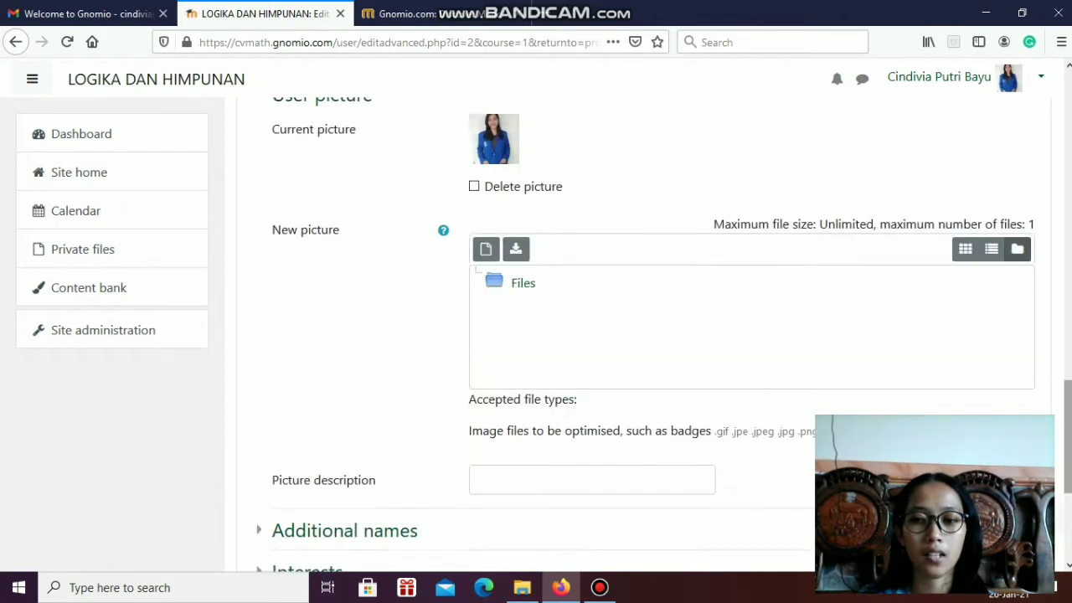
{"action": "scroll", "coordinate": [1070, 448], "scroll_direction": "down", "scroll_amount": 4}
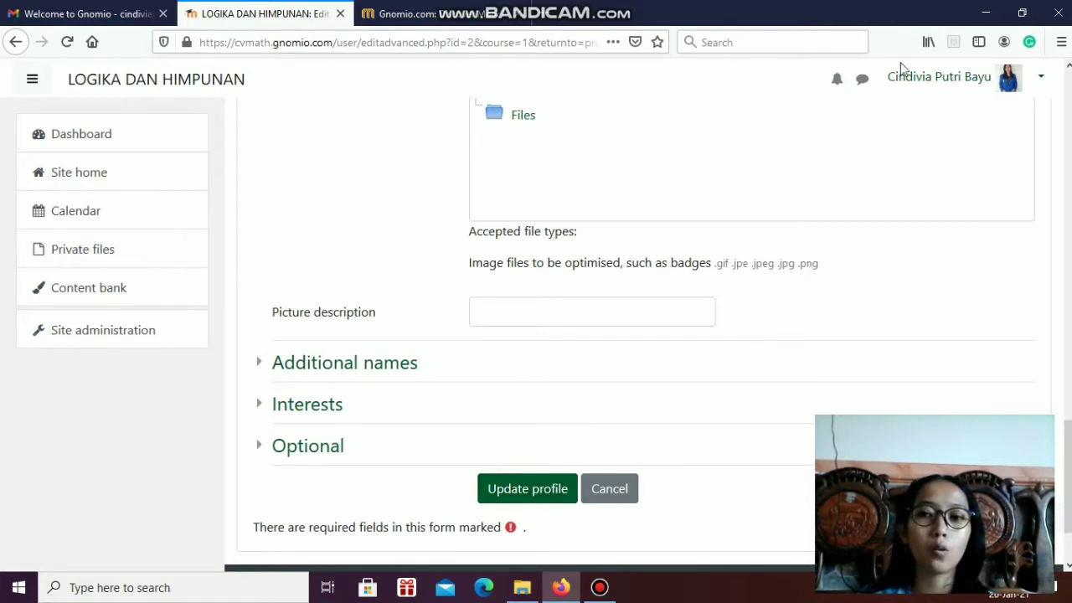
{"action": "left_click", "coordinate": [624, 491]}
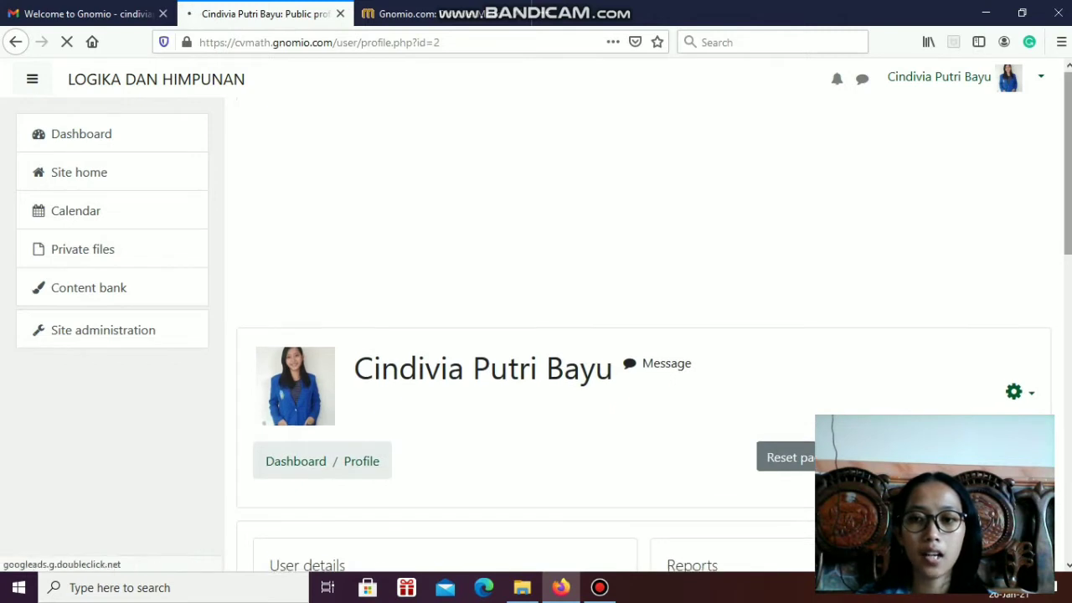
Open the Site administration page and show its settings categories
{"action": "scroll", "coordinate": [643, 334], "scroll_direction": "down", "scroll_amount": 1}
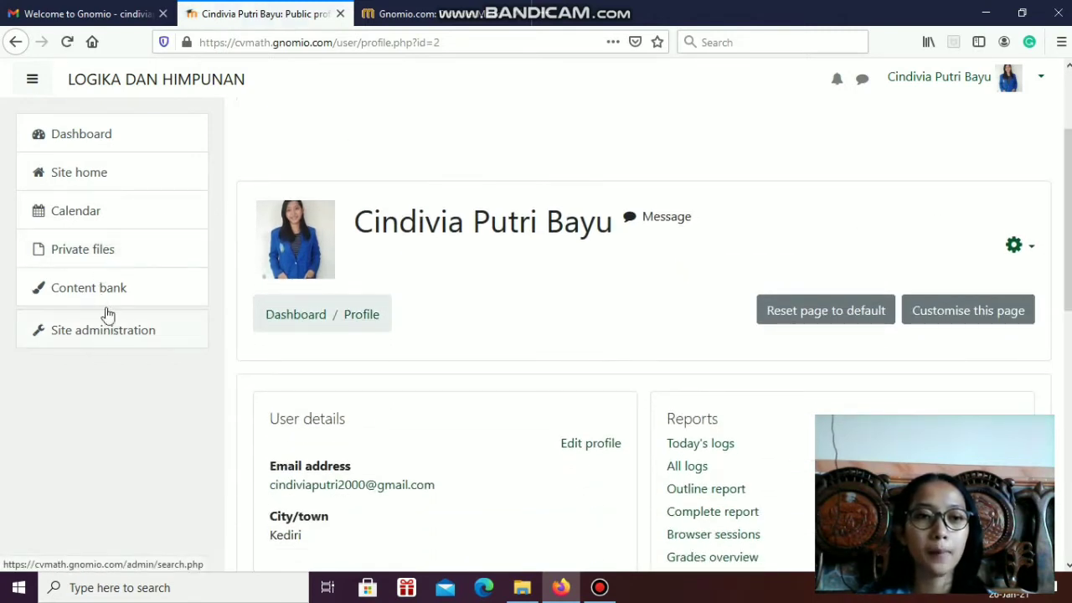
{"action": "scroll", "coordinate": [375, 165], "scroll_direction": "up", "scroll_amount": 2}
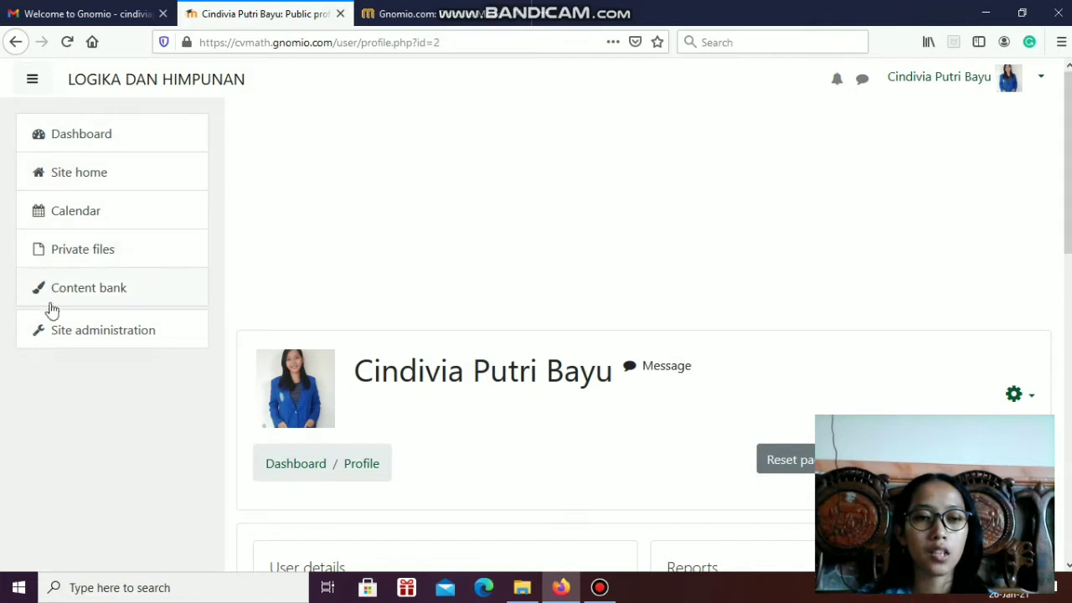
{"action": "left_click", "coordinate": [77, 338]}
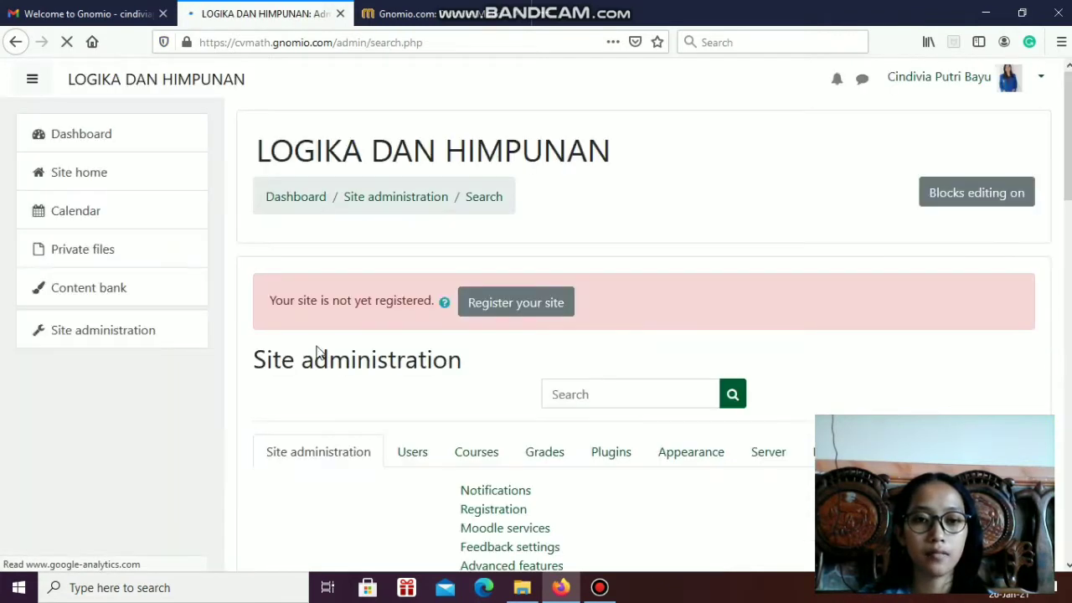
{"action": "scroll", "coordinate": [1026, 243], "scroll_direction": "down", "scroll_amount": 5}
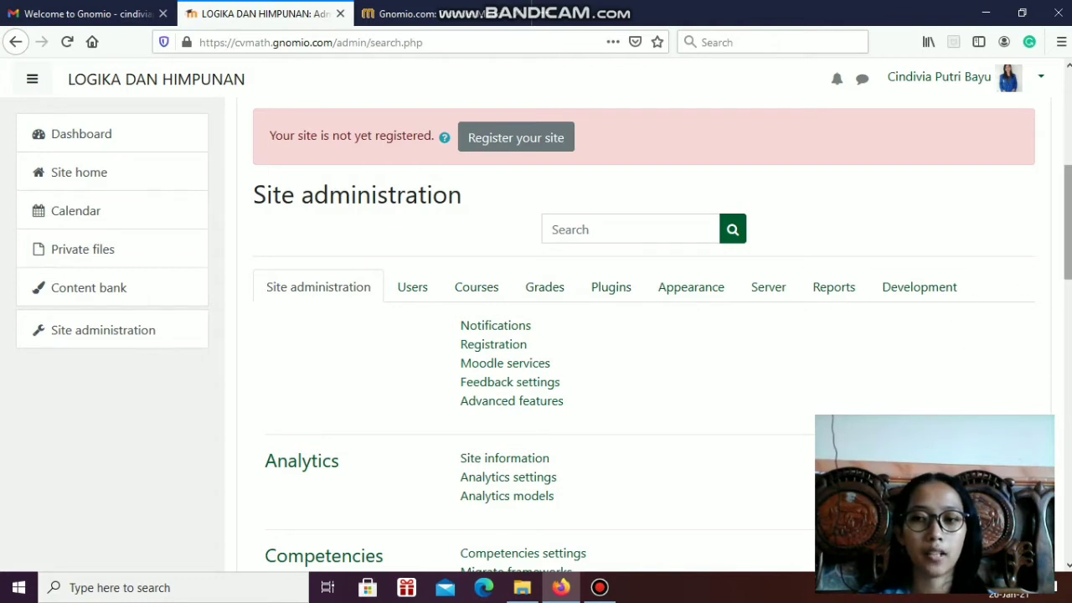
{"action": "scroll", "coordinate": [788, 247], "scroll_direction": "down", "scroll_amount": 1}
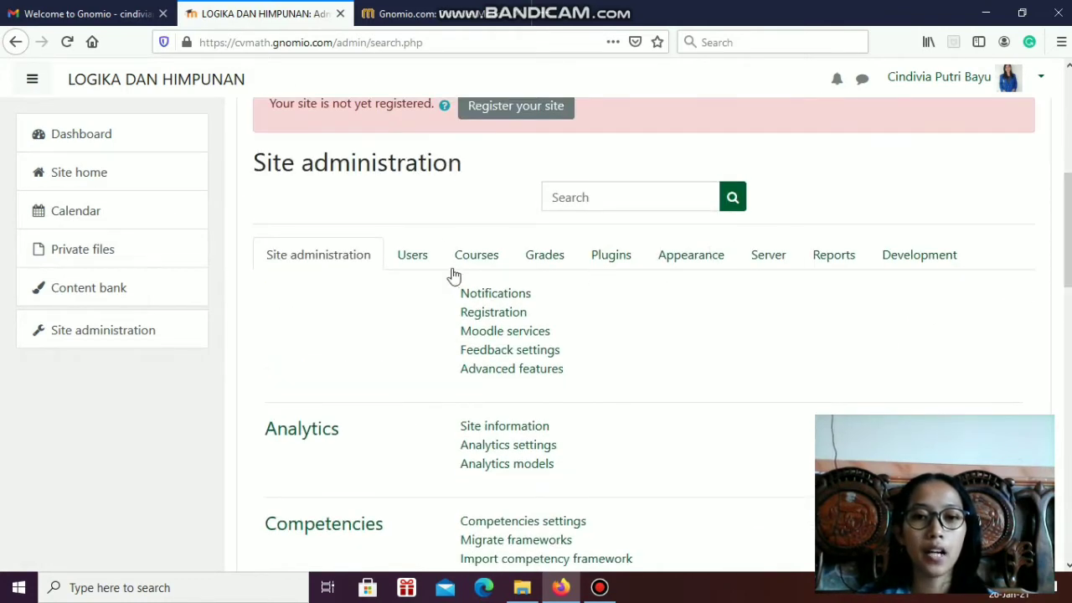
Open the course and category management page from the site administration's Courses settings and show its category list
{"action": "left_click", "coordinate": [489, 261]}
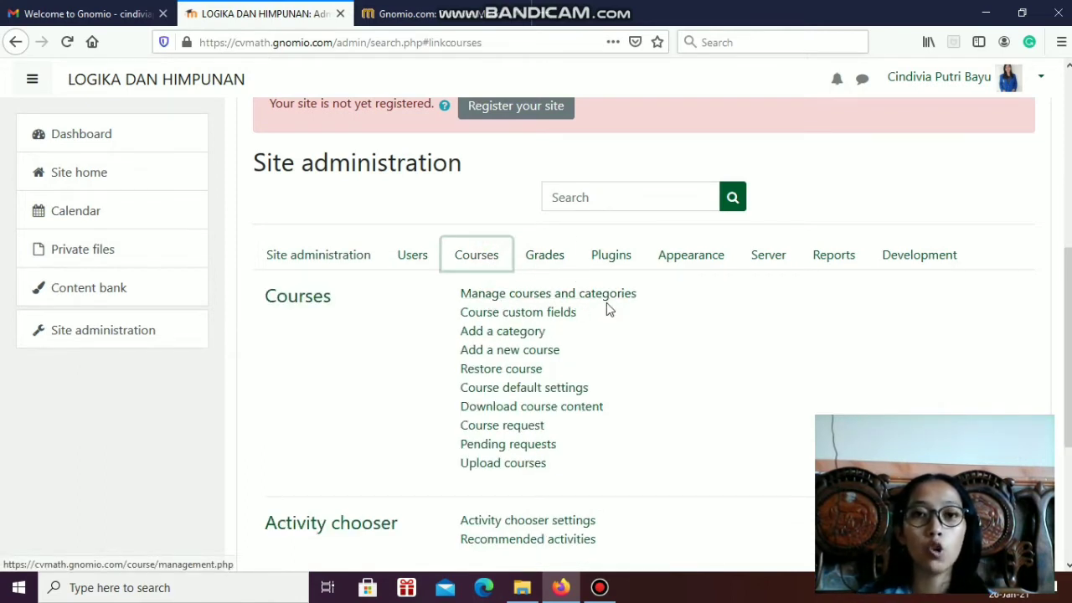
{"action": "left_click", "coordinate": [610, 303]}
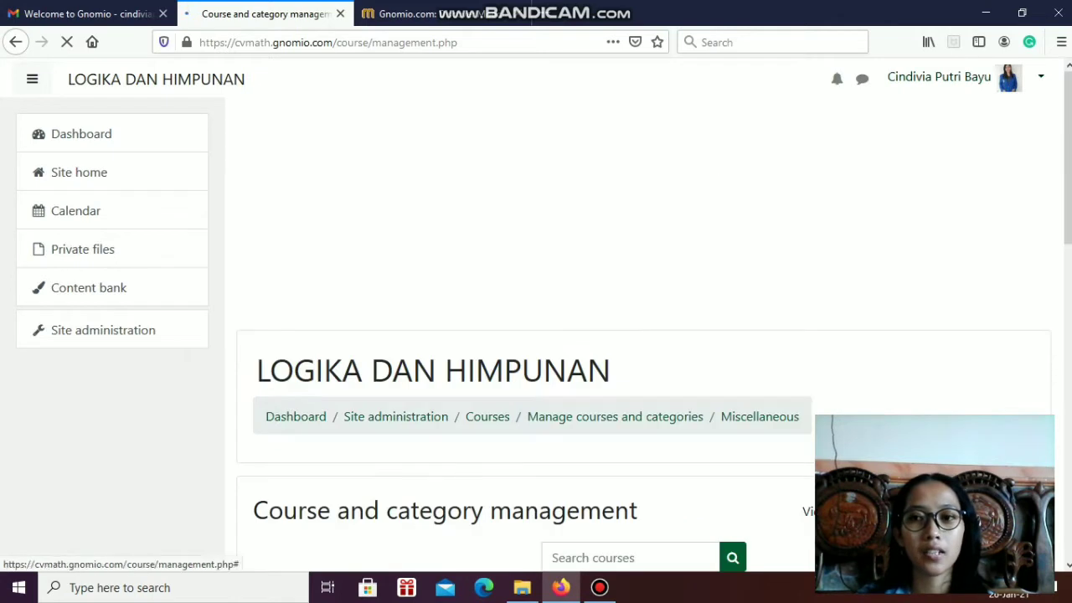
{"action": "scroll", "coordinate": [636, 335], "scroll_direction": "down", "scroll_amount": 3}
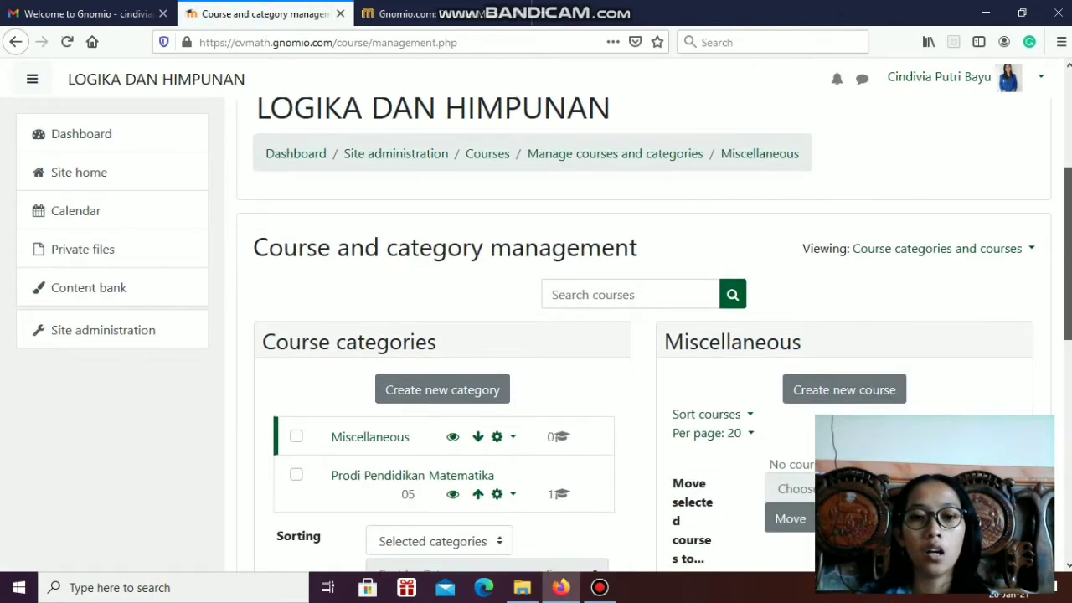
{"action": "scroll", "coordinate": [636, 335], "scroll_direction": "down", "scroll_amount": 1}
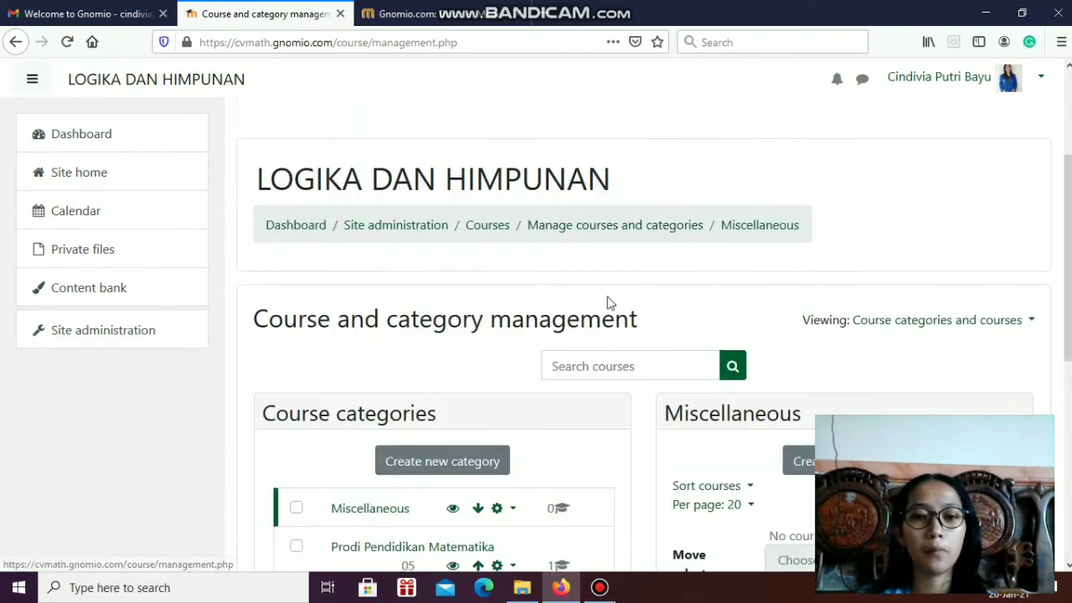
{"action": "scroll", "coordinate": [538, 378], "scroll_direction": "down", "scroll_amount": 2}
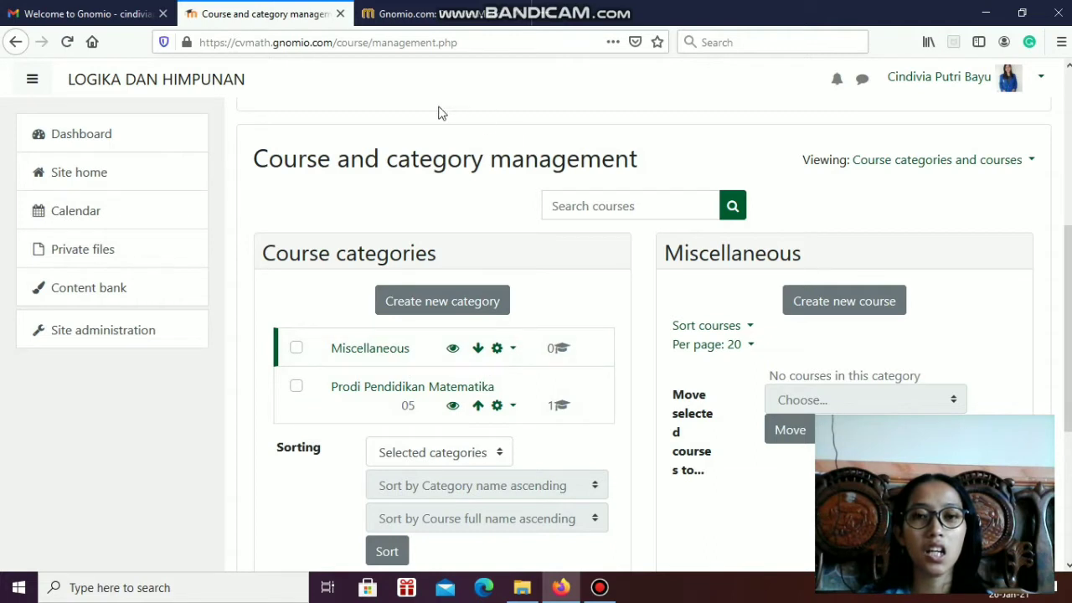
Examine the new category form from the parent category to the description, and cancel without creating a category
{"action": "left_click", "coordinate": [421, 312]}
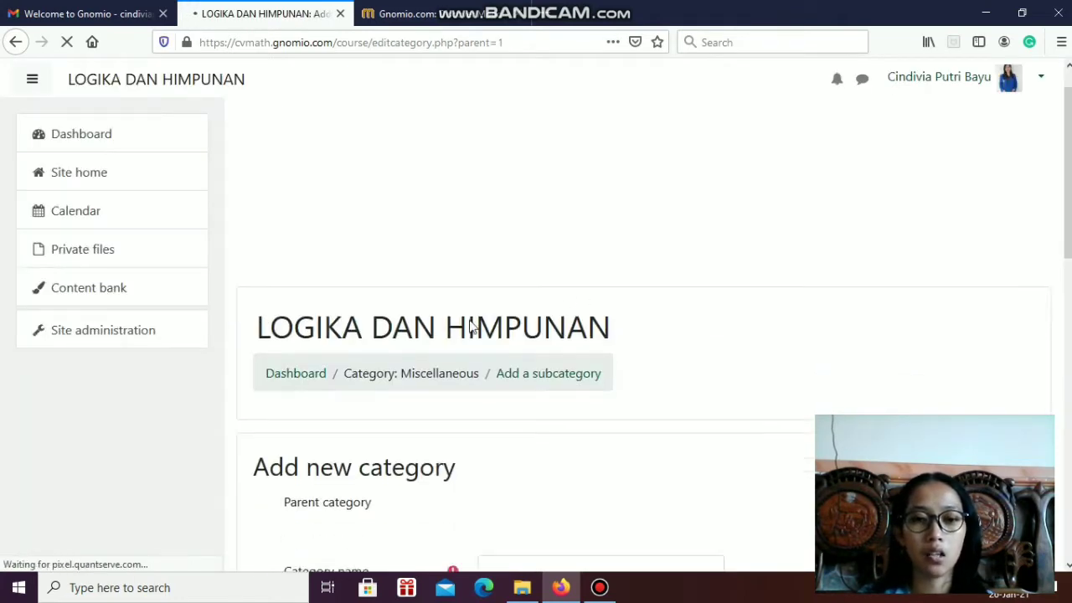
{"action": "scroll", "coordinate": [472, 327], "scroll_direction": "down", "scroll_amount": 3}
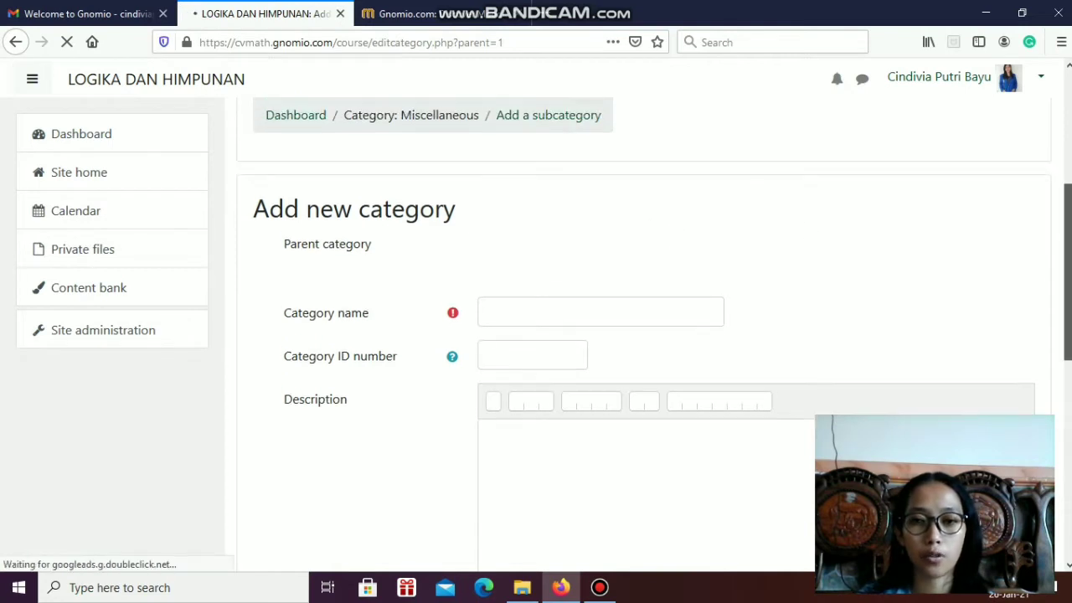
{"action": "scroll", "coordinate": [727, 239], "scroll_direction": "down", "scroll_amount": 1}
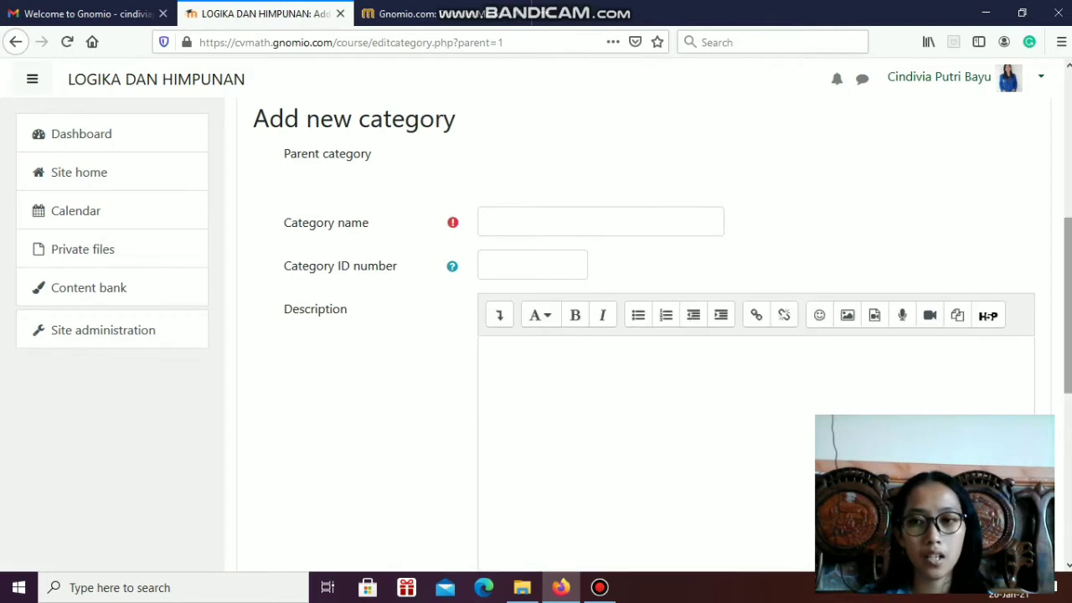
{"action": "scroll", "coordinate": [649, 245], "scroll_direction": "down", "scroll_amount": 3}
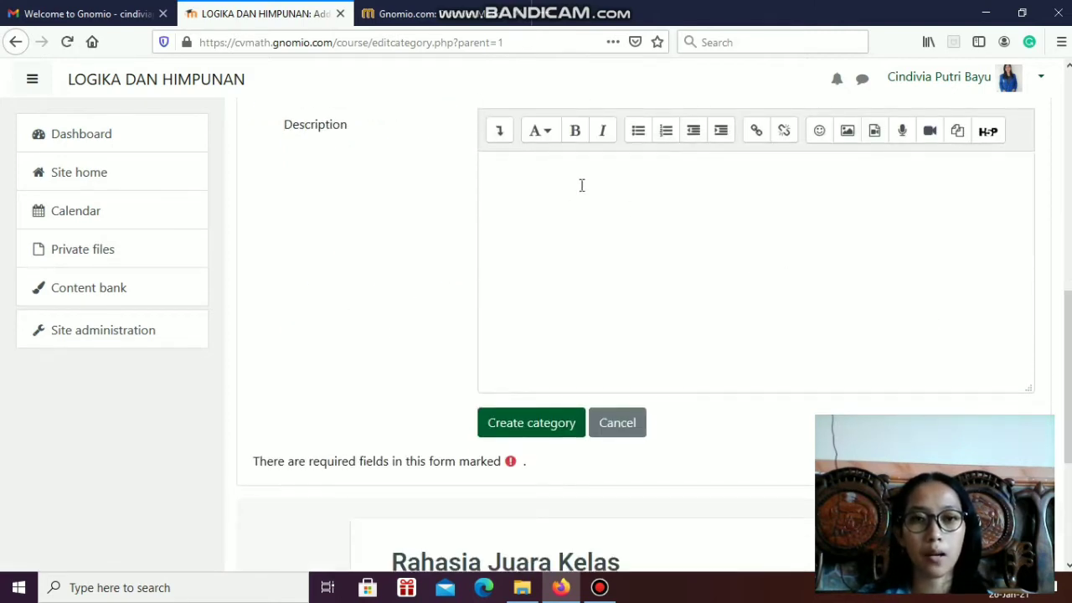
{"action": "left_click", "coordinate": [616, 425]}
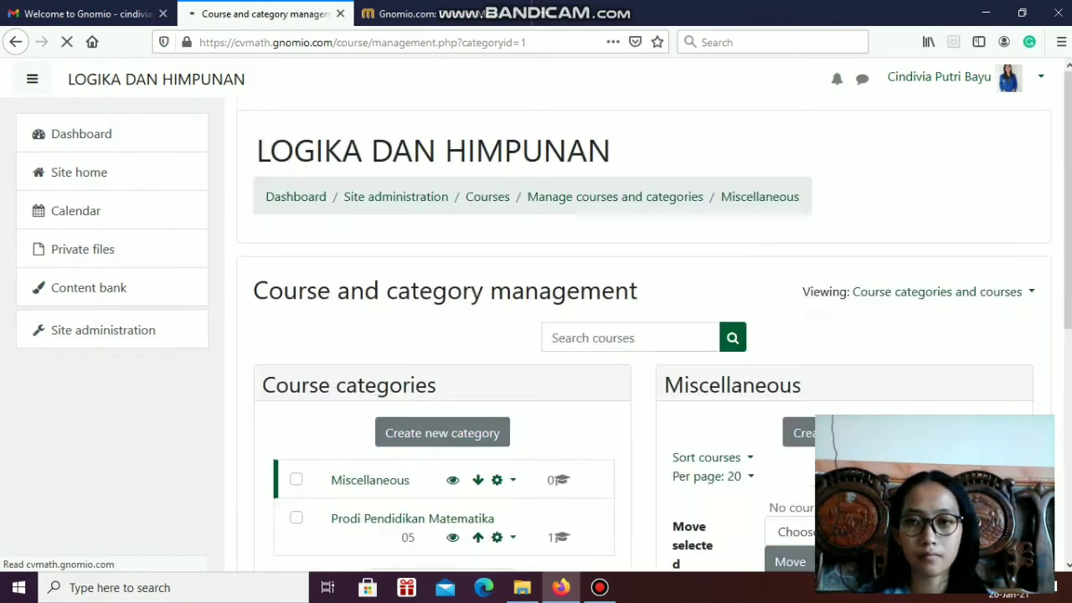
Select the Prodi Pendidikan Matematika category and show its courses
{"action": "left_click_drag", "start_coordinate": [1068, 192], "coordinate": [1067, 348]}
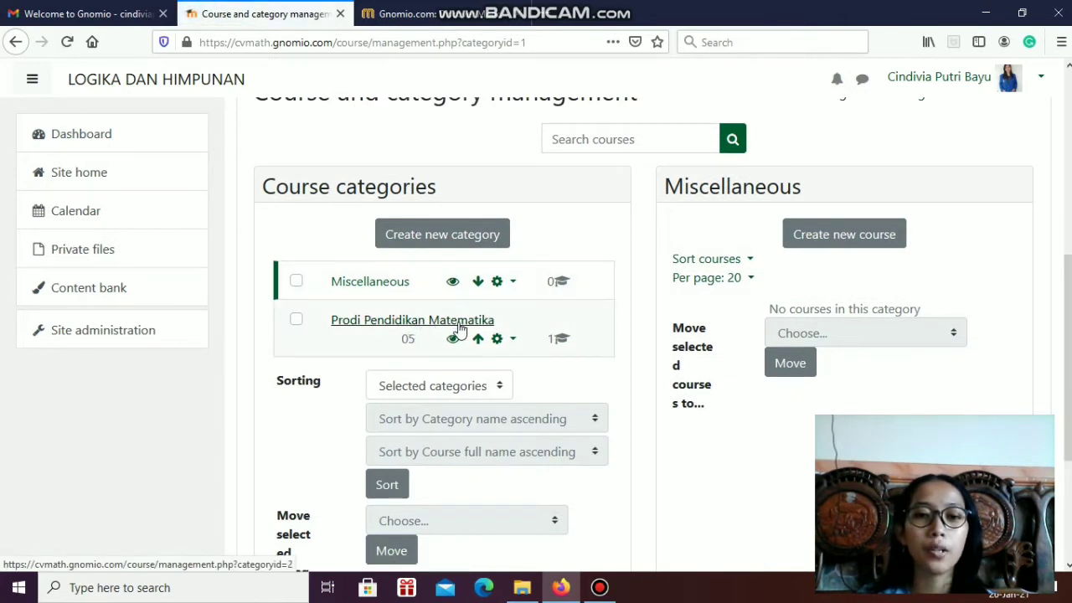
{"action": "left_click", "coordinate": [458, 328]}
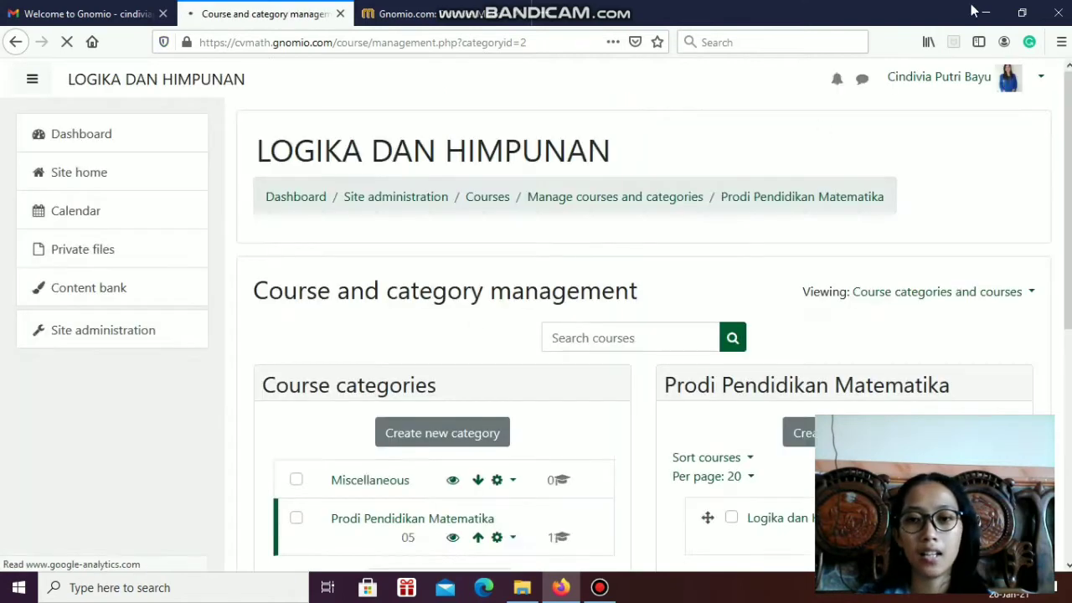
{"action": "left_click_drag", "start_coordinate": [1069, 172], "coordinate": [1069, 312]}
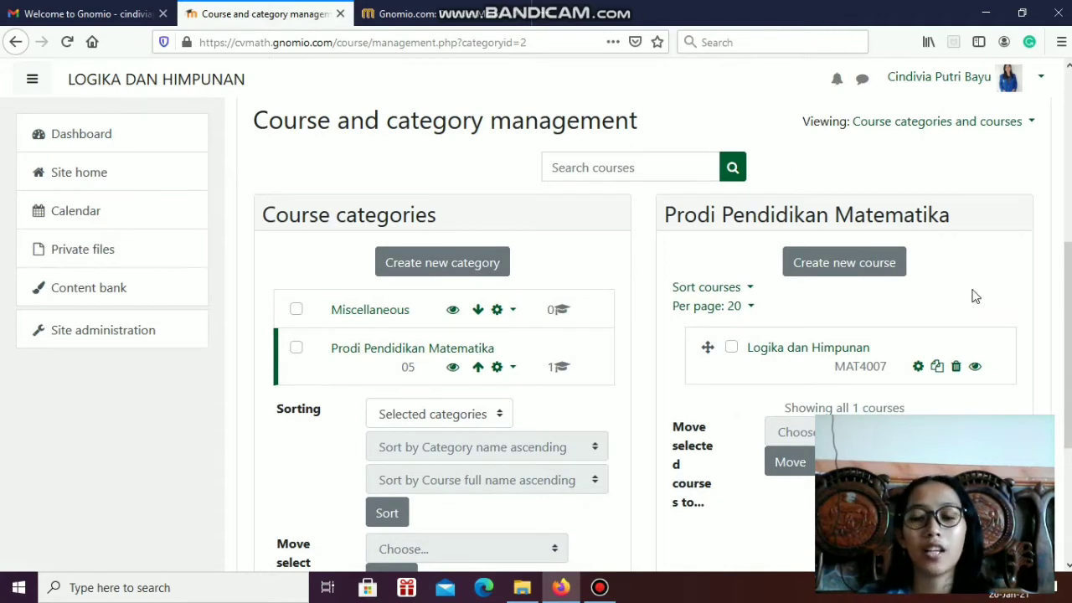
{"action": "scroll", "coordinate": [887, 283], "scroll_direction": "up", "scroll_amount": 1}
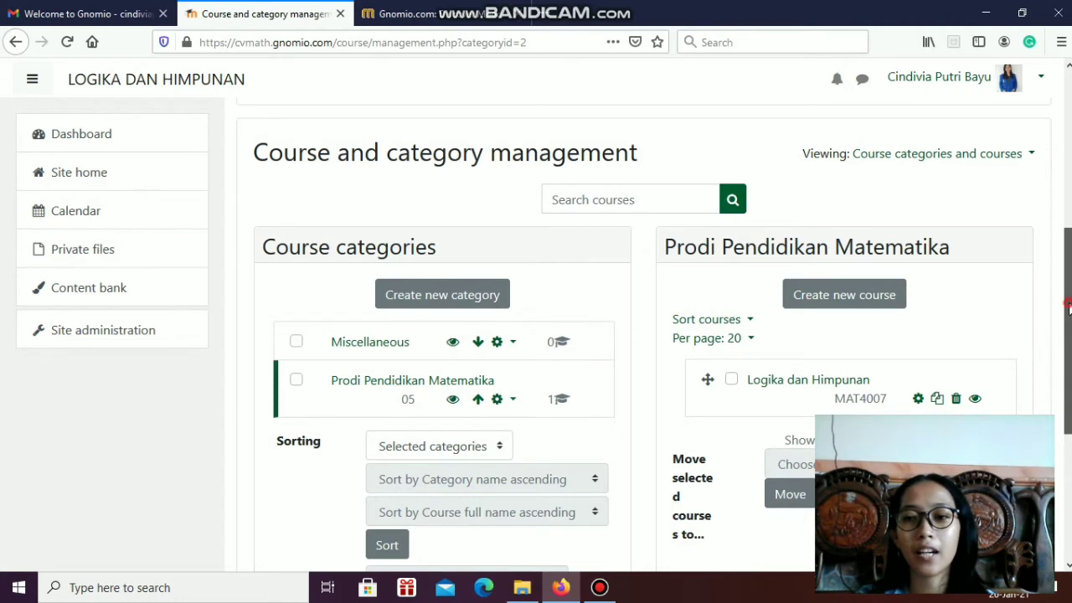
{"action": "scroll", "coordinate": [1066, 312], "scroll_direction": "down", "scroll_amount": 2}
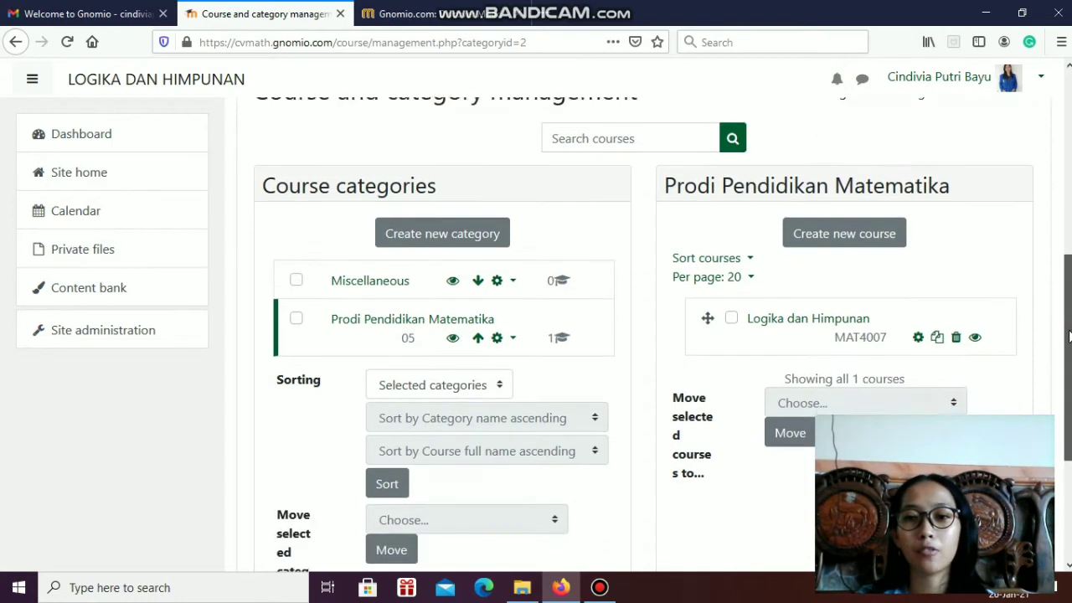
Start a new course in the category with the full name "Logika Dan Himpunan" and the short name "LH"
{"action": "left_click", "coordinate": [844, 233]}
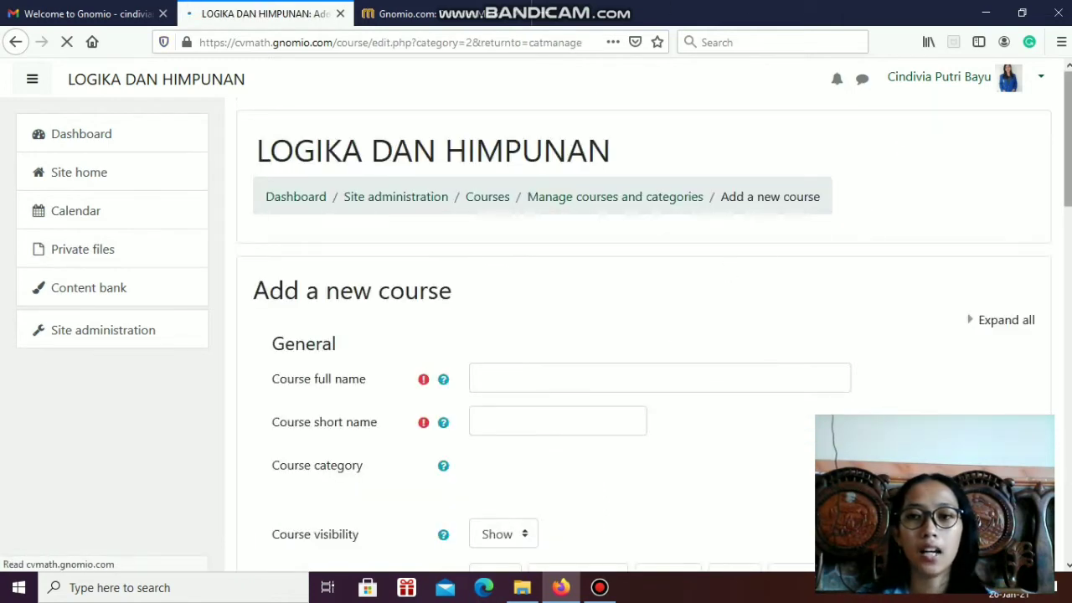
{"action": "scroll", "coordinate": [503, 243], "scroll_direction": "down", "scroll_amount": 2}
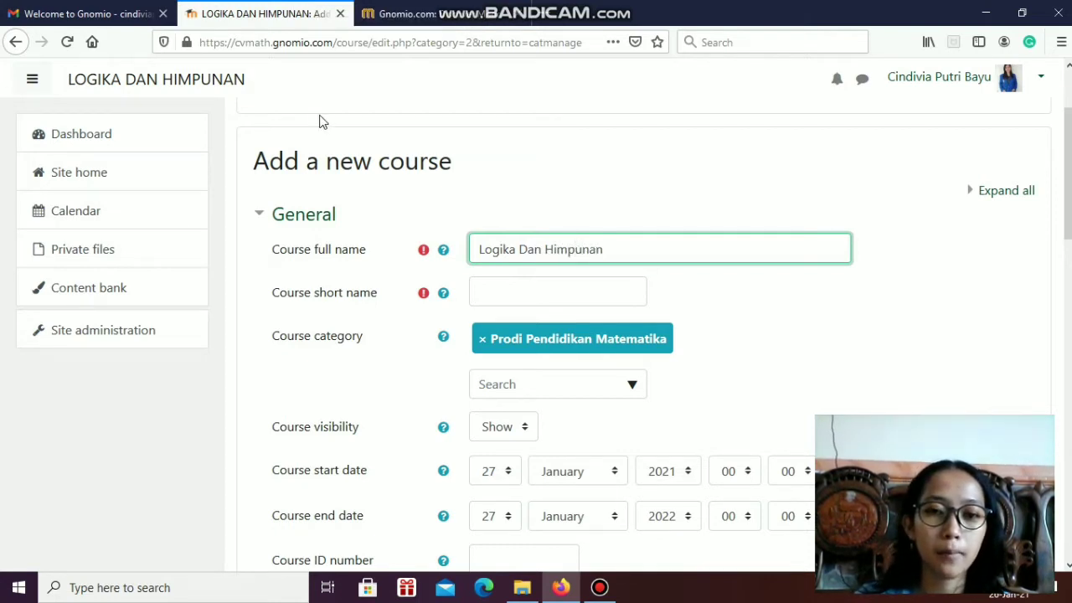
{"action": "left_click", "coordinate": [508, 297]}
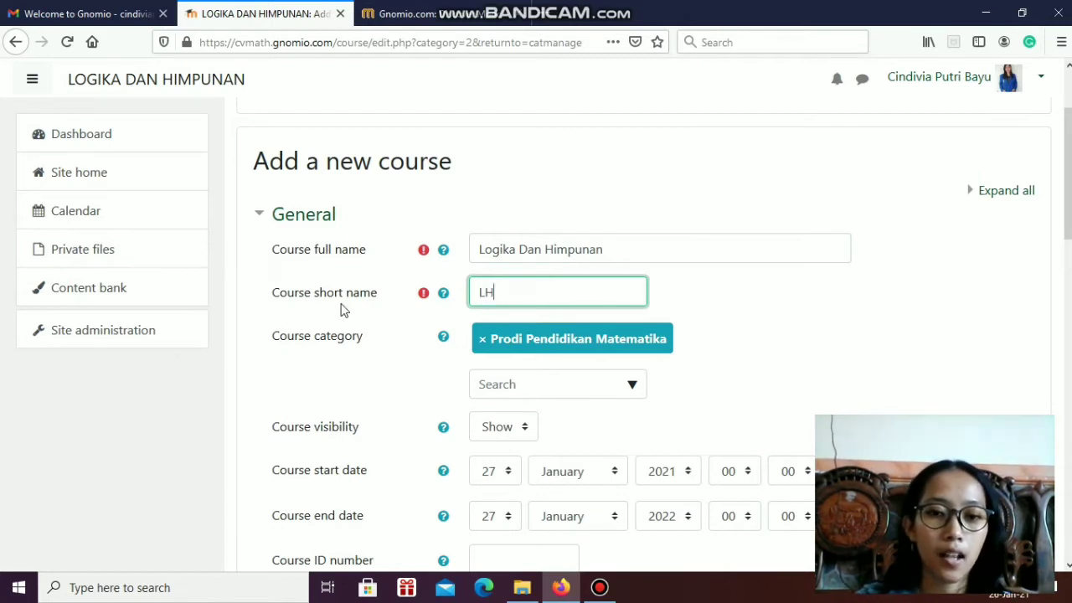
Examine the new course form's dates, summary, image and remaining settings sections, and cancel without saving
{"action": "scroll", "coordinate": [536, 369], "scroll_direction": "down", "scroll_amount": 3}
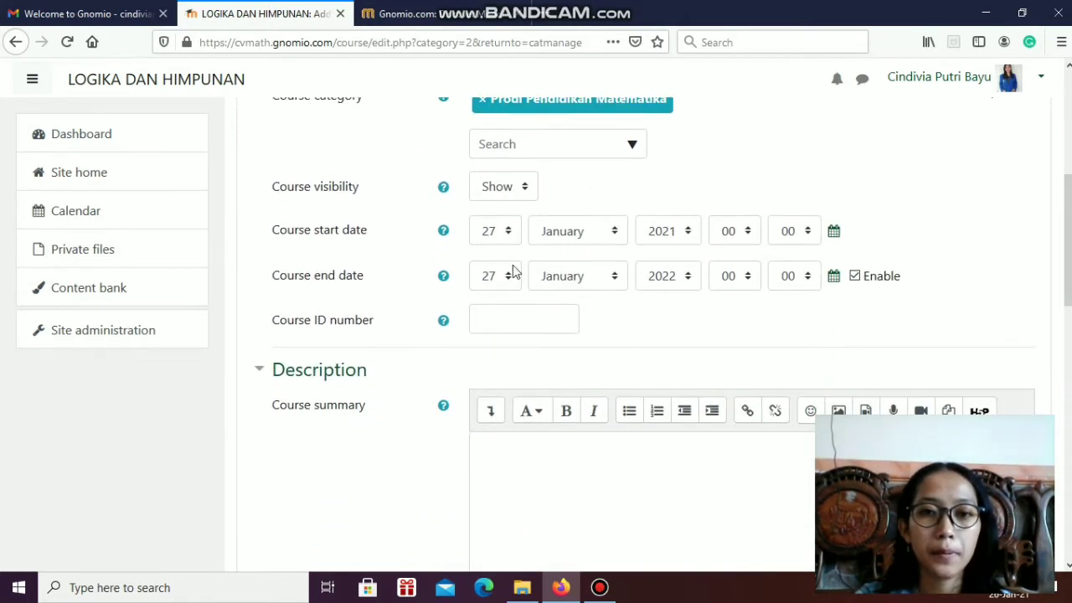
{"action": "scroll", "coordinate": [513, 271], "scroll_direction": "up", "scroll_amount": 2}
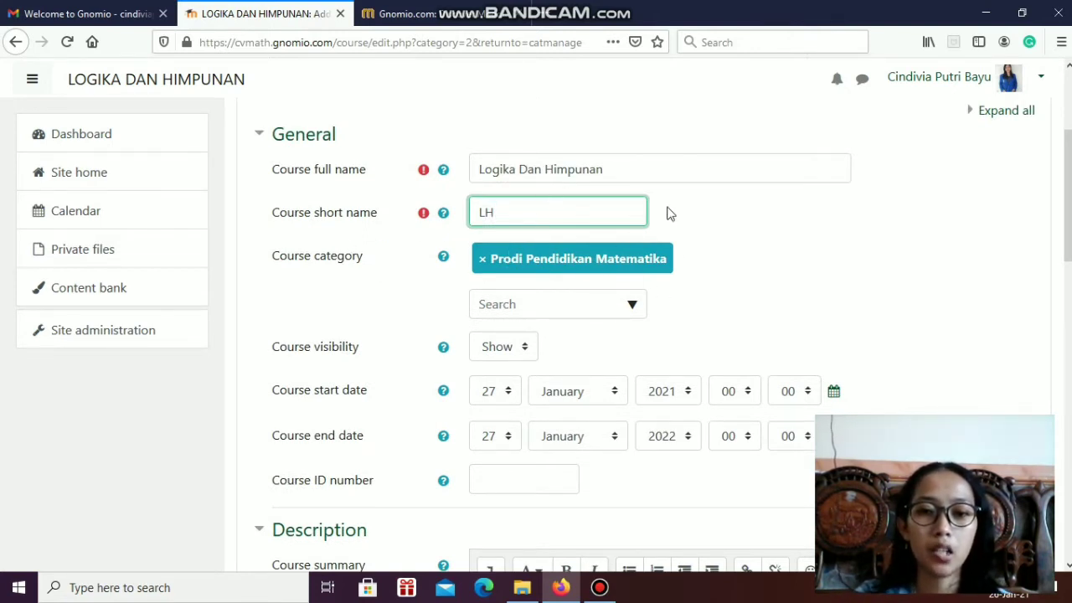
{"action": "scroll", "coordinate": [881, 276], "scroll_direction": "down", "scroll_amount": 1}
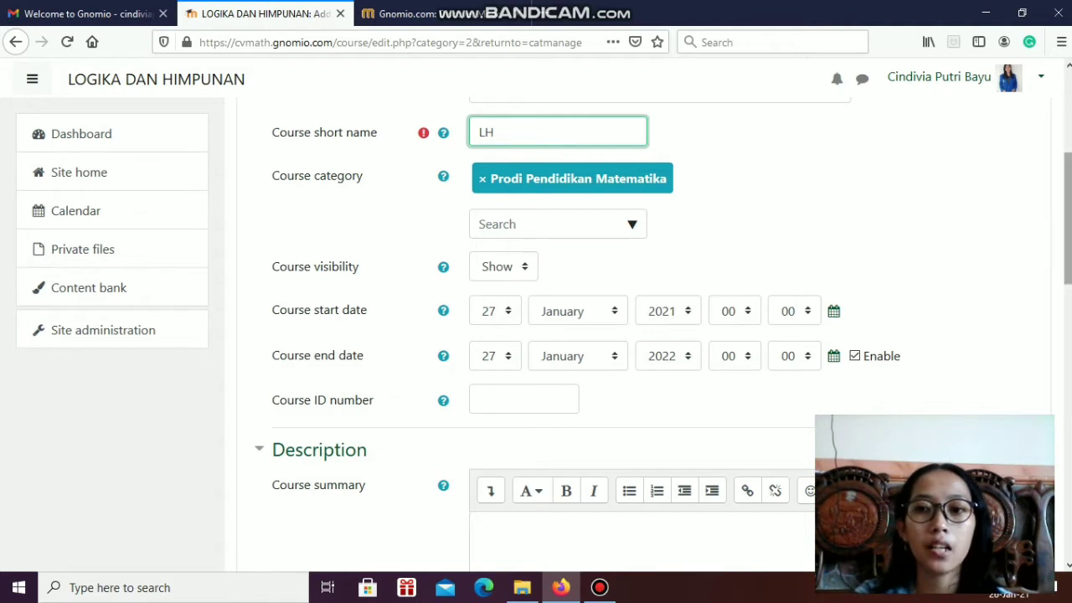
{"action": "left_click_drag", "start_coordinate": [1068, 241], "coordinate": [1068, 307]}
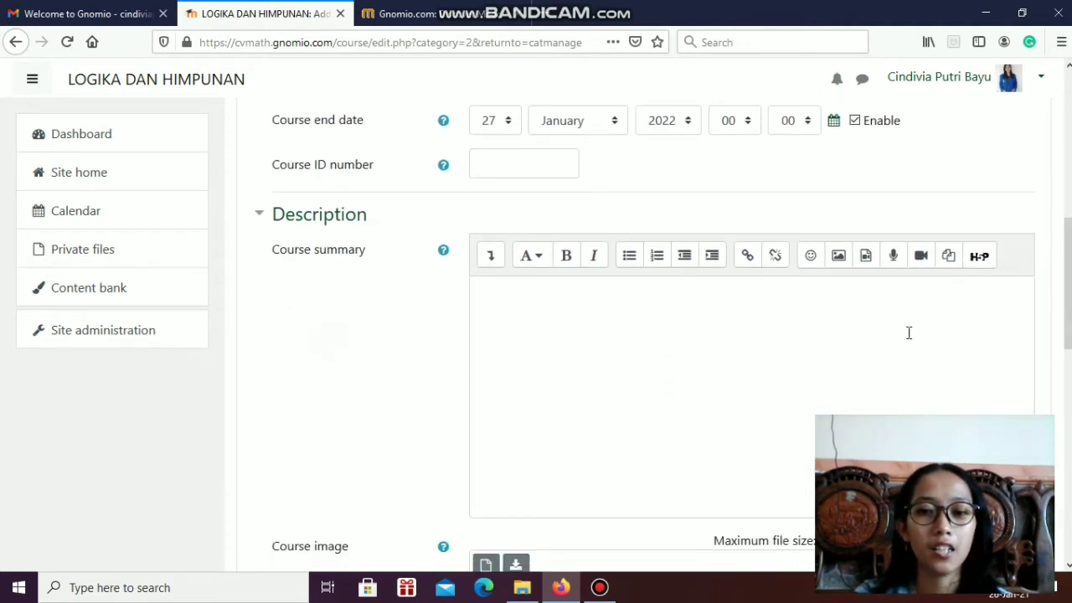
{"action": "scroll", "coordinate": [985, 318], "scroll_direction": "down", "scroll_amount": 6}
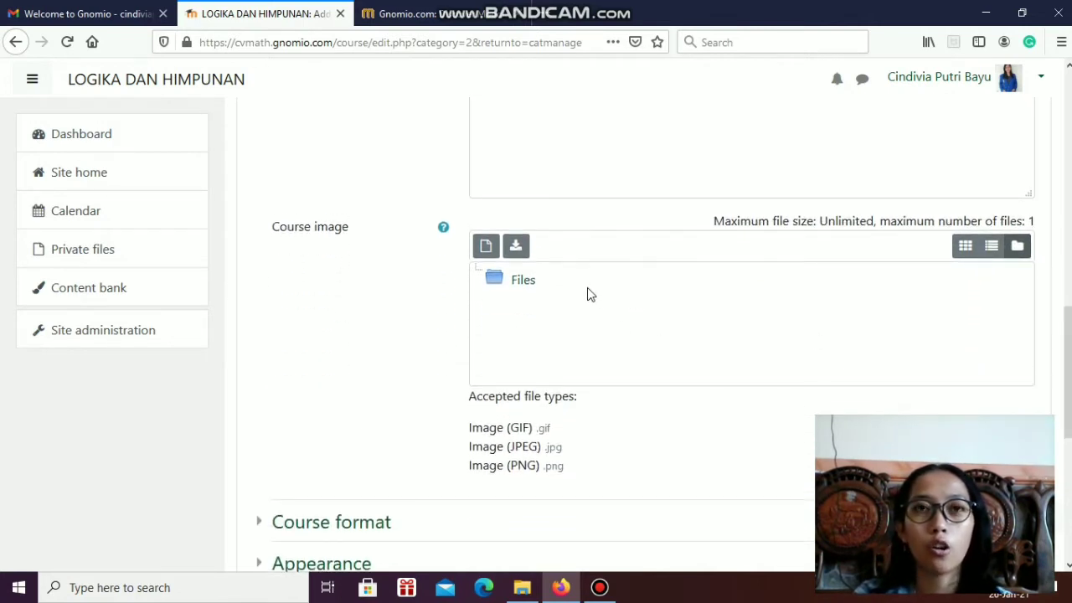
{"action": "left_click_drag", "start_coordinate": [1070, 279], "coordinate": [1065, 395]}
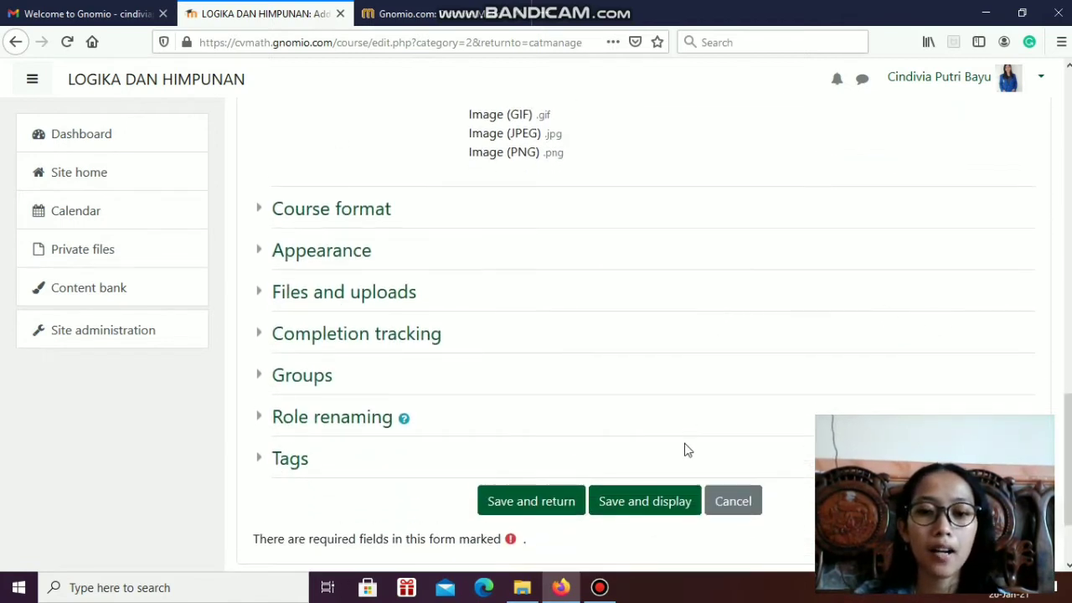
{"action": "left_click", "coordinate": [733, 507]}
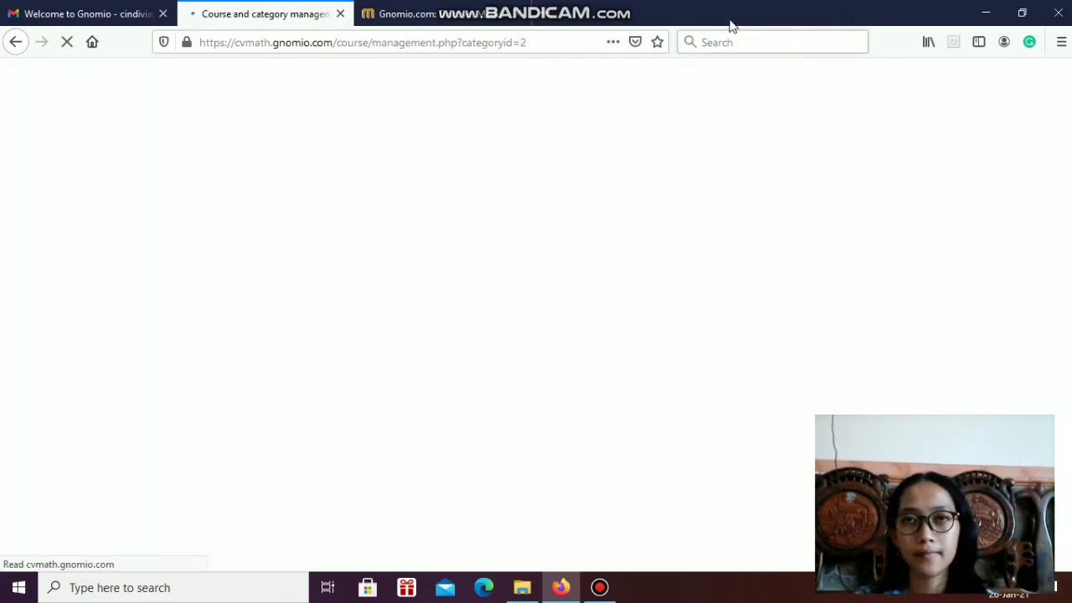
Select the existing Logika dan Himpunan course and examine its details, from the full name to the sections and modules used
{"action": "left_click_drag", "start_coordinate": [1066, 164], "coordinate": [1066, 330]}
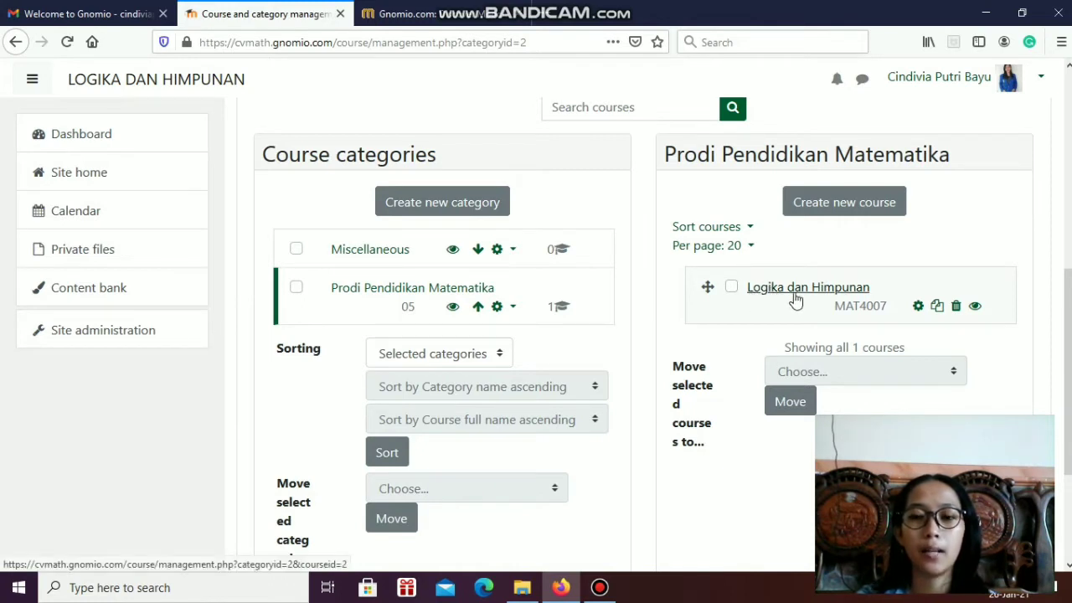
{"action": "left_click", "coordinate": [796, 294]}
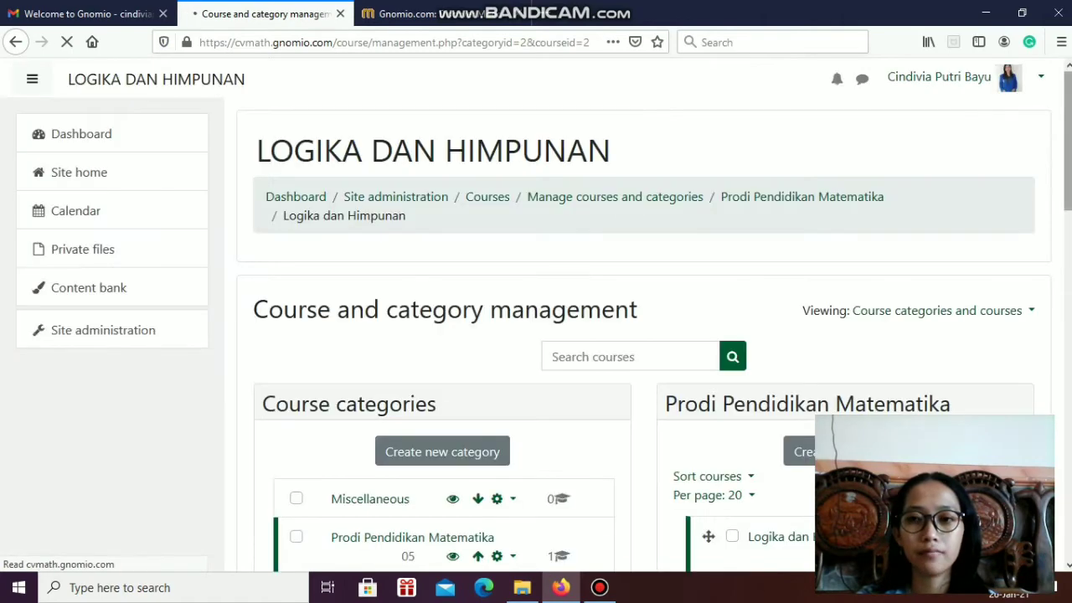
{"action": "scroll", "coordinate": [812, 171], "scroll_direction": "down", "scroll_amount": 5}
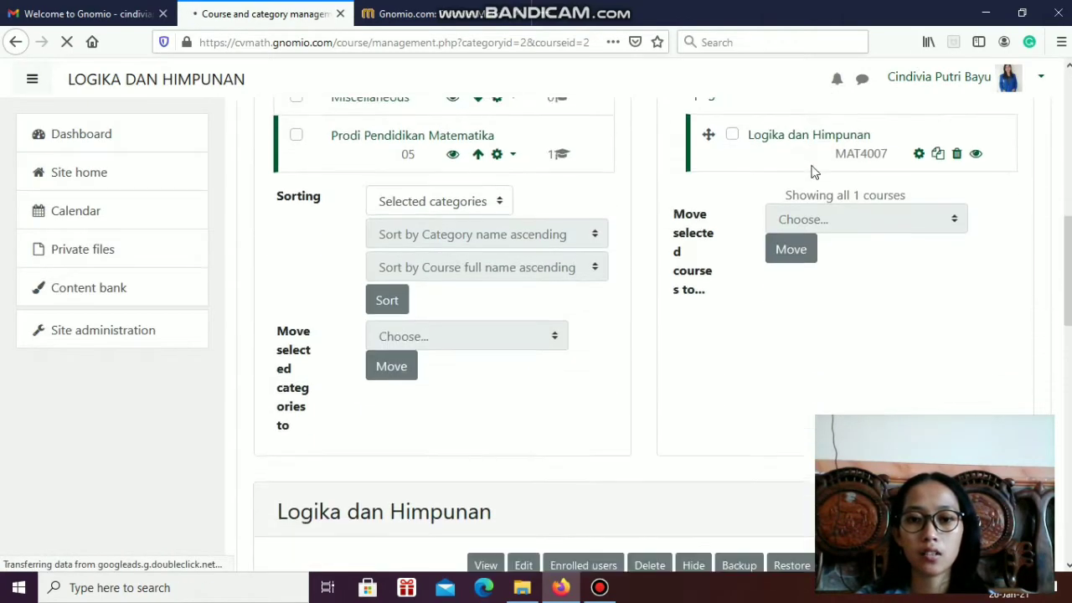
{"action": "scroll", "coordinate": [814, 173], "scroll_direction": "down", "scroll_amount": 5}
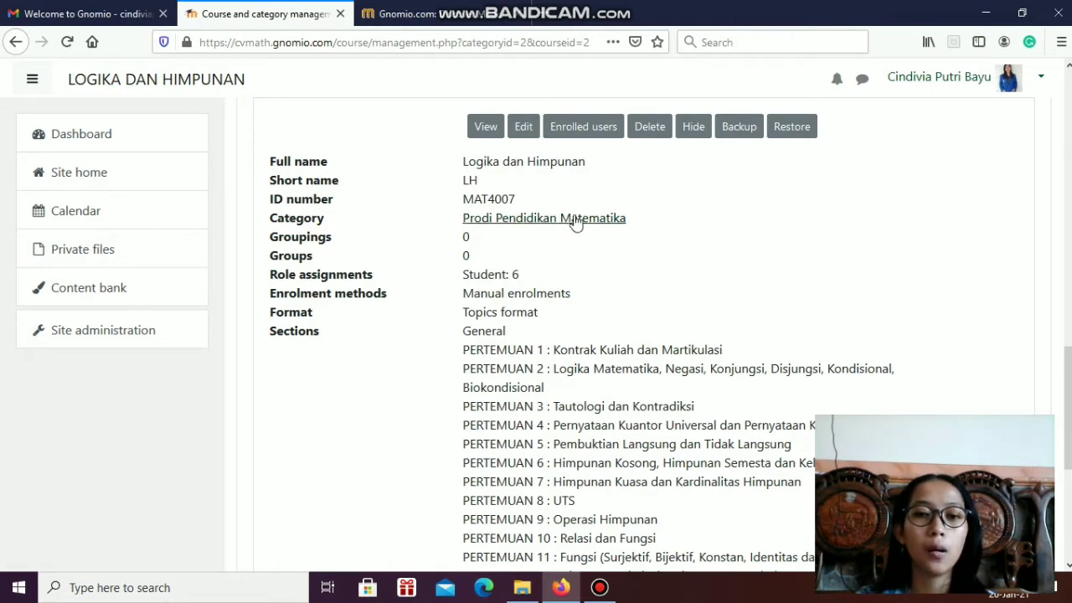
{"action": "scroll", "coordinate": [692, 291], "scroll_direction": "down", "scroll_amount": 3}
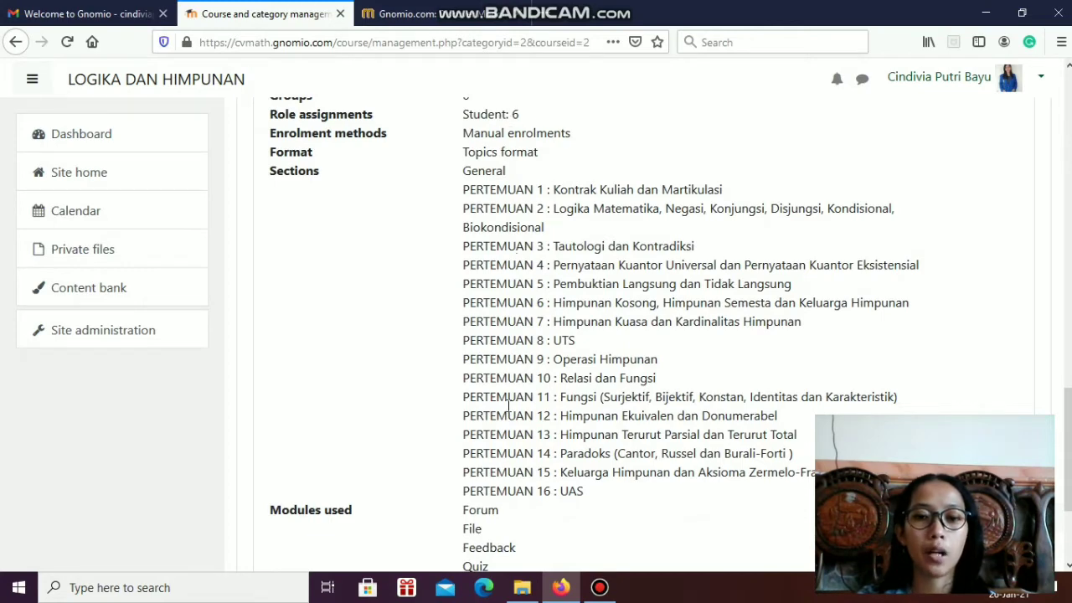
{"action": "scroll", "coordinate": [753, 371], "scroll_direction": "down", "scroll_amount": 4}
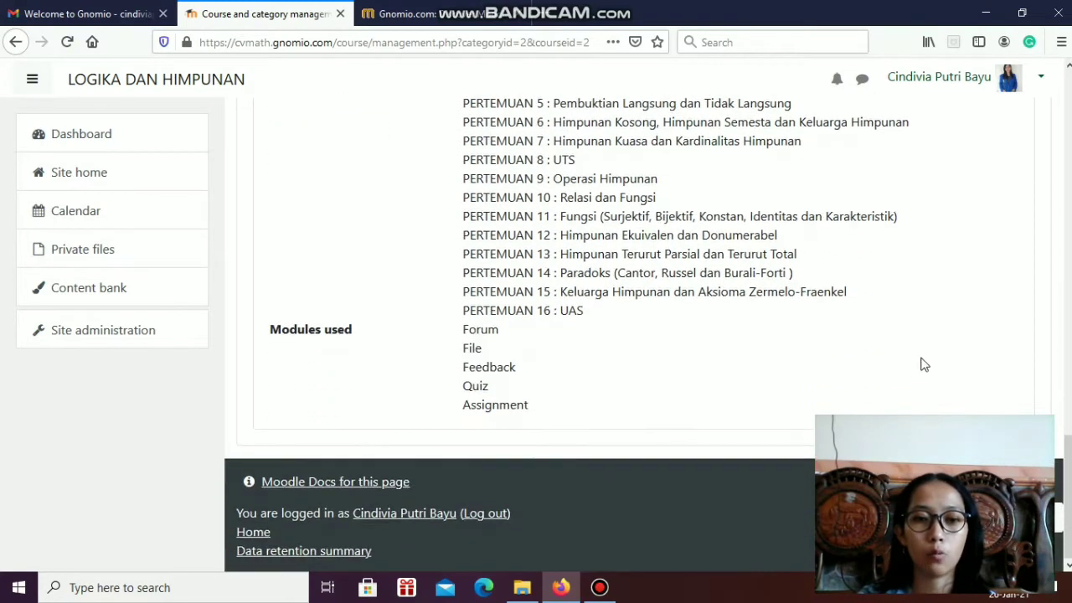
{"action": "scroll", "coordinate": [1067, 377], "scroll_direction": "up", "scroll_amount": 3}
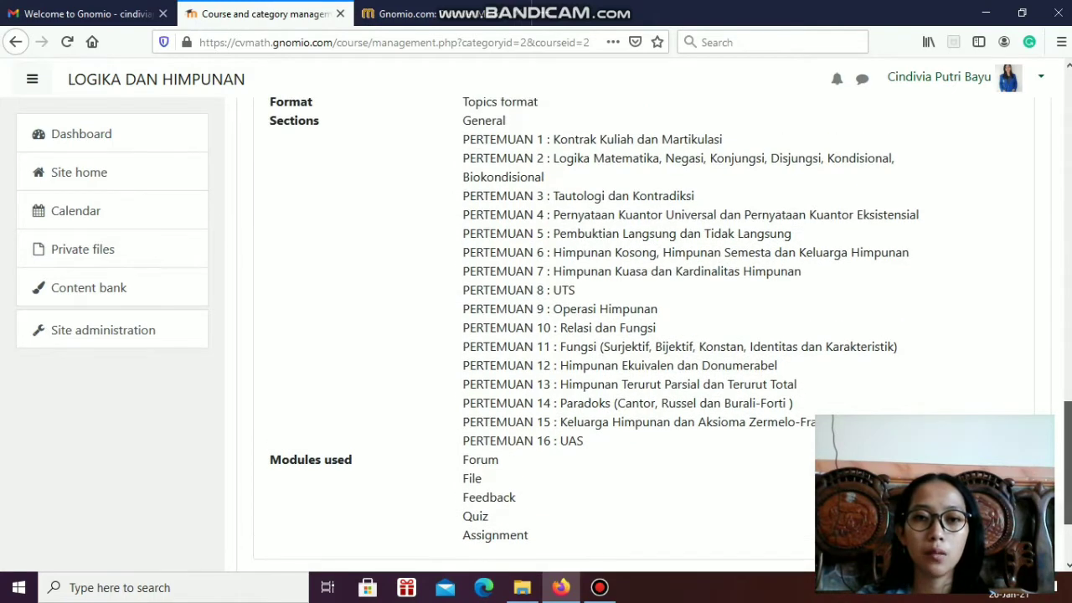
{"action": "scroll", "coordinate": [523, 162], "scroll_direction": "up", "scroll_amount": 5}
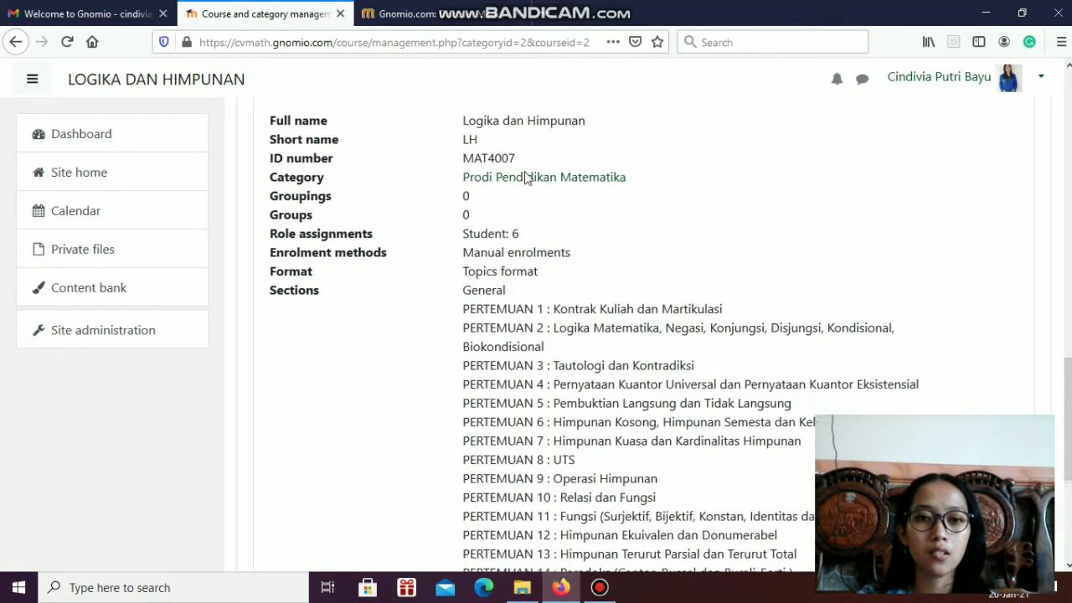
Open the site home page and show the available courses
{"action": "left_click", "coordinate": [43, 179]}
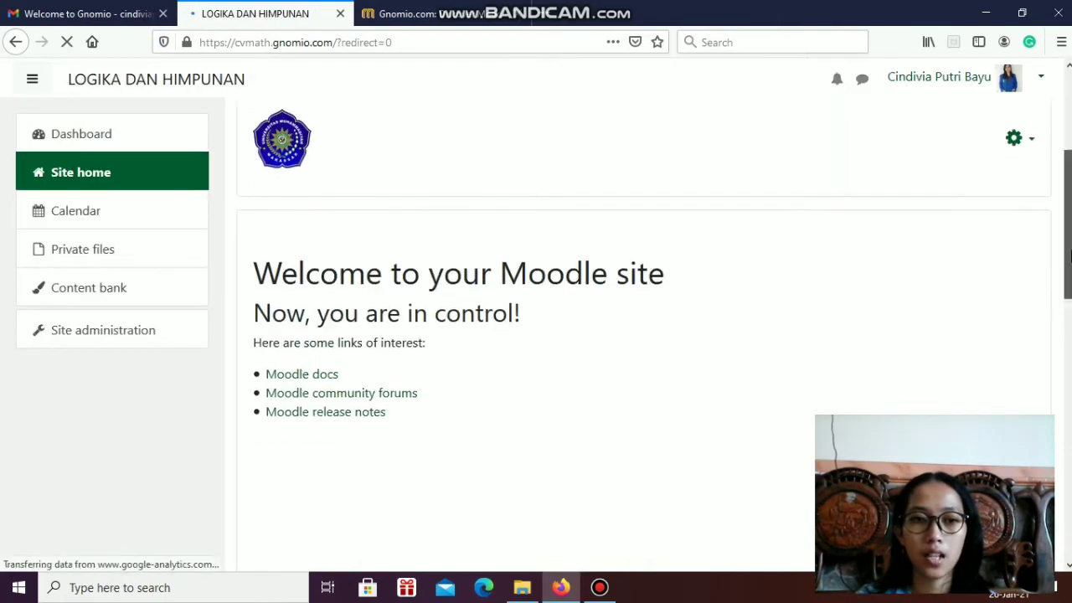
{"action": "scroll", "coordinate": [981, 374], "scroll_direction": "down", "scroll_amount": 5}
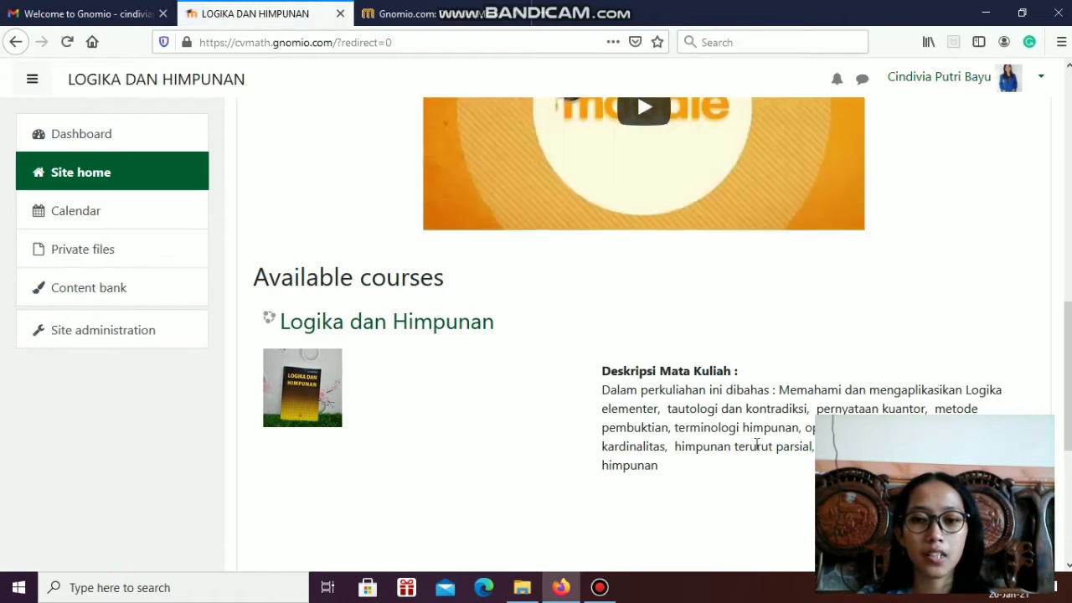
Open the Logika dan Himpunan course and turn its editing mode on
{"action": "left_click", "coordinate": [361, 330]}
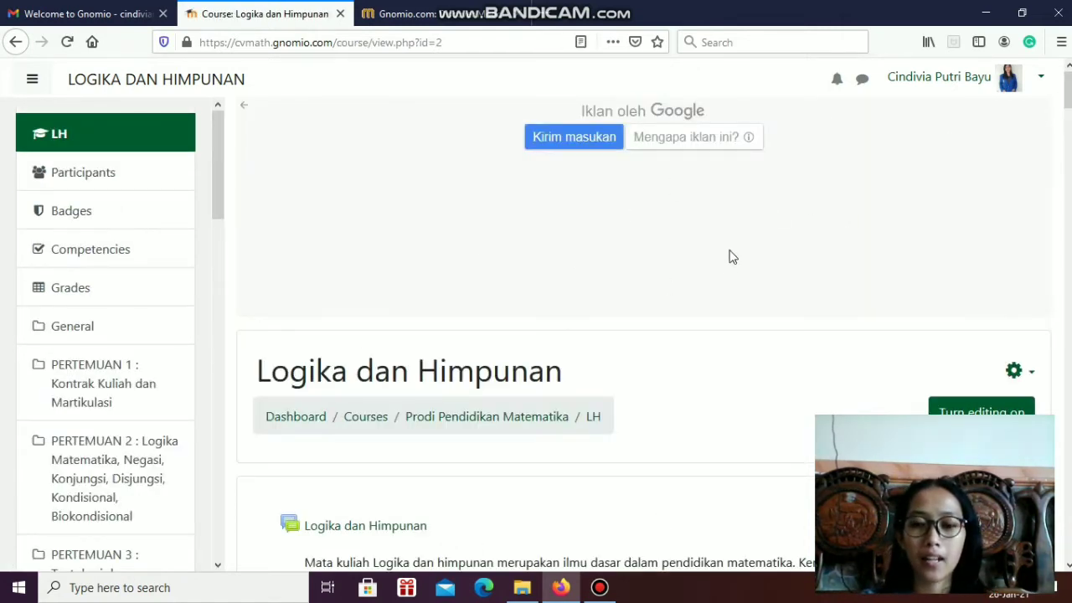
{"action": "scroll", "coordinate": [729, 259], "scroll_direction": "down", "scroll_amount": 2}
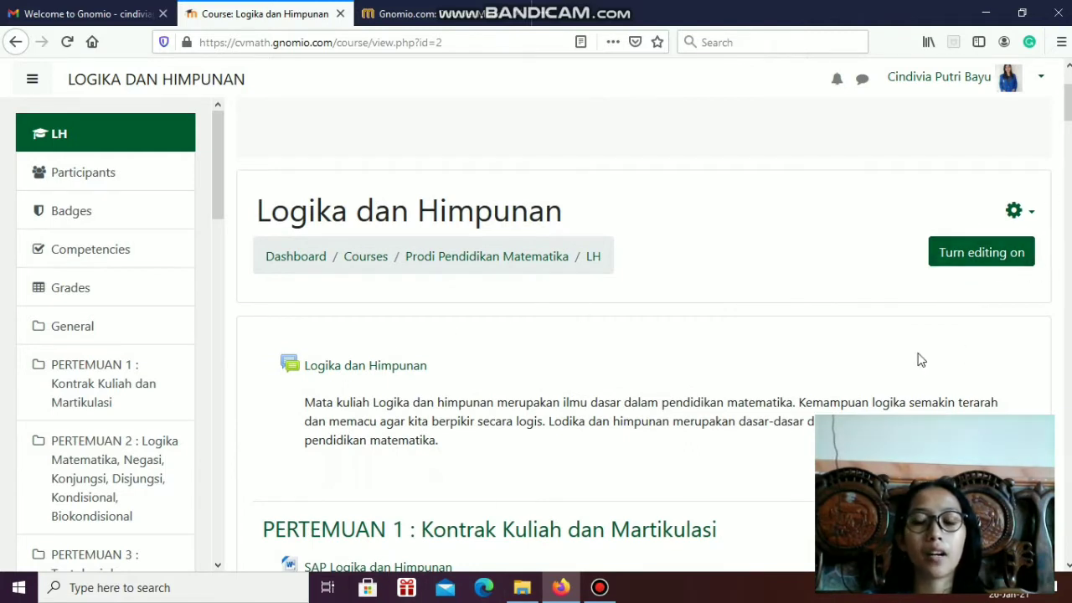
{"action": "left_click", "coordinate": [1000, 257]}
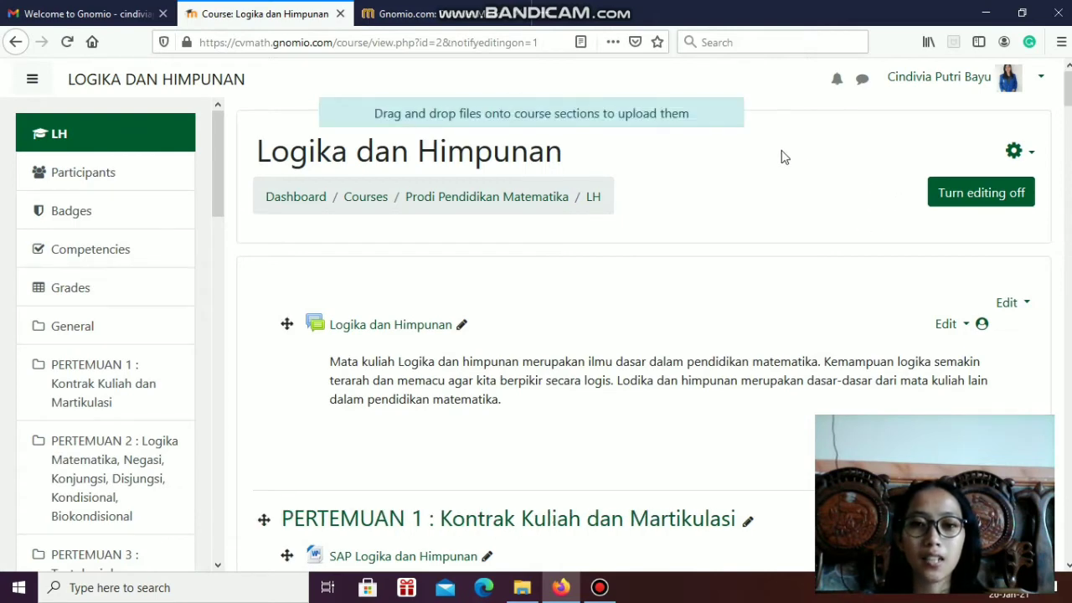
Open the option for adding topics below the final PERTEMUAN 16 section, and cancel without adding any
{"action": "scroll", "coordinate": [765, 198], "scroll_direction": "down", "scroll_amount": 2}
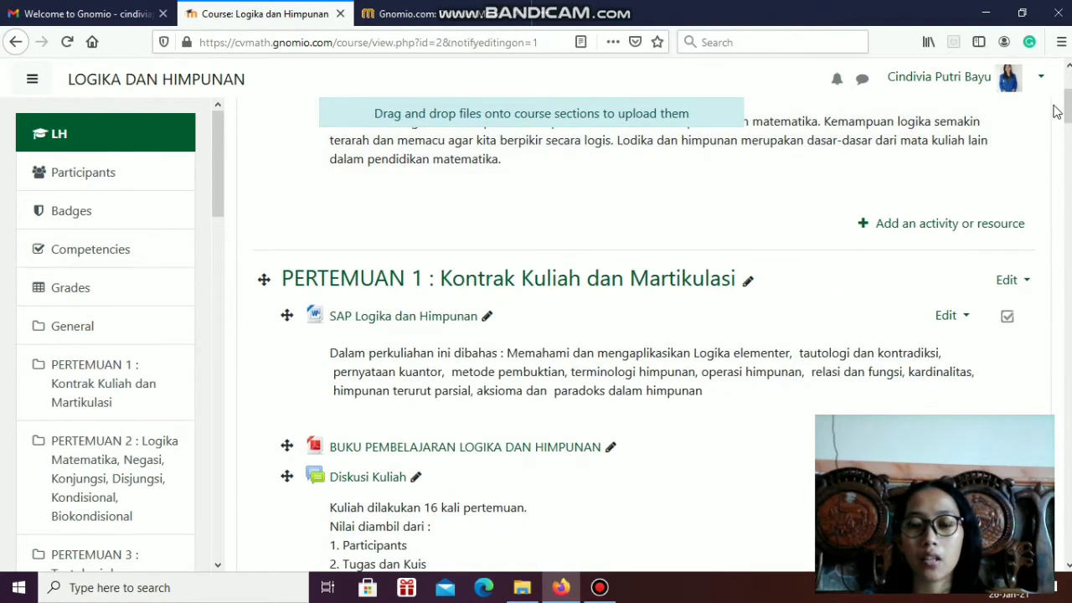
{"action": "scroll", "coordinate": [828, 205], "scroll_direction": "down", "scroll_amount": 5}
{"action": "scroll", "coordinate": [828, 205], "scroll_direction": "down", "scroll_amount": 20}
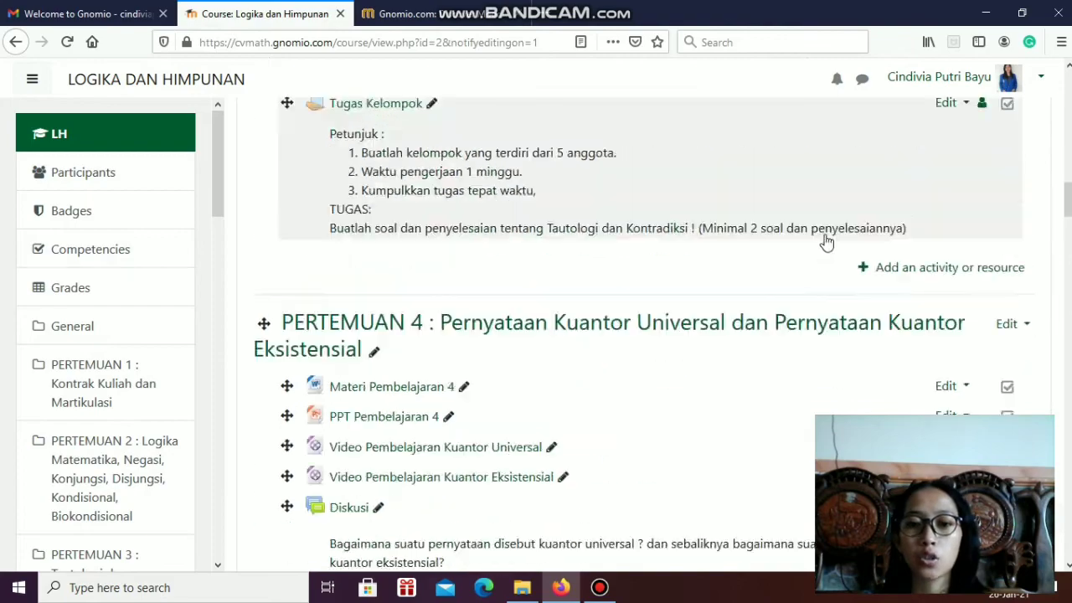
{"action": "scroll", "coordinate": [821, 241], "scroll_direction": "down", "scroll_amount": 20}
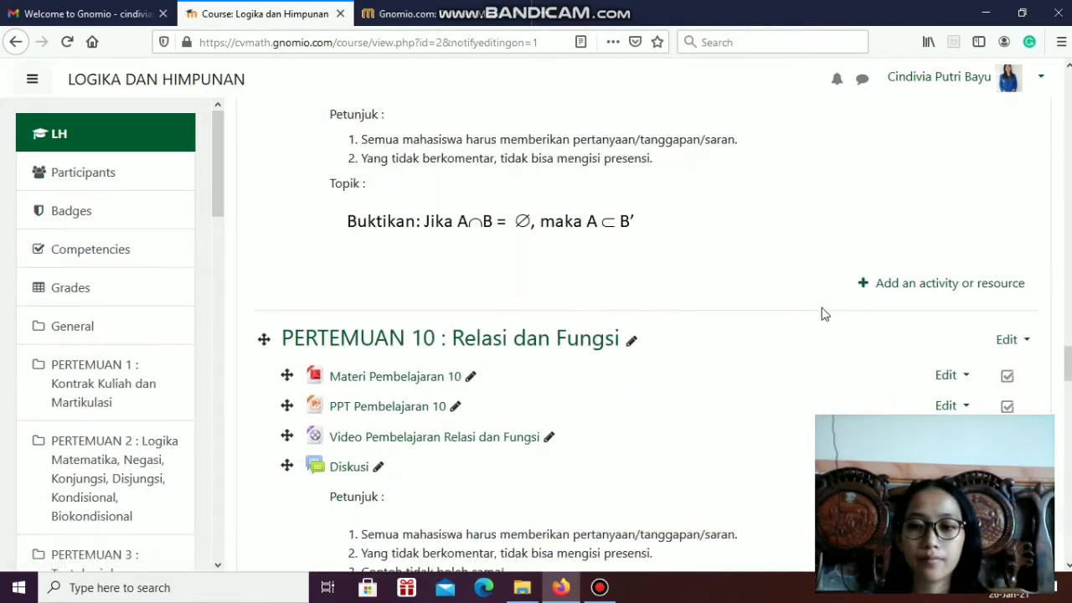
{"action": "scroll", "coordinate": [827, 302], "scroll_direction": "down", "scroll_amount": 15}
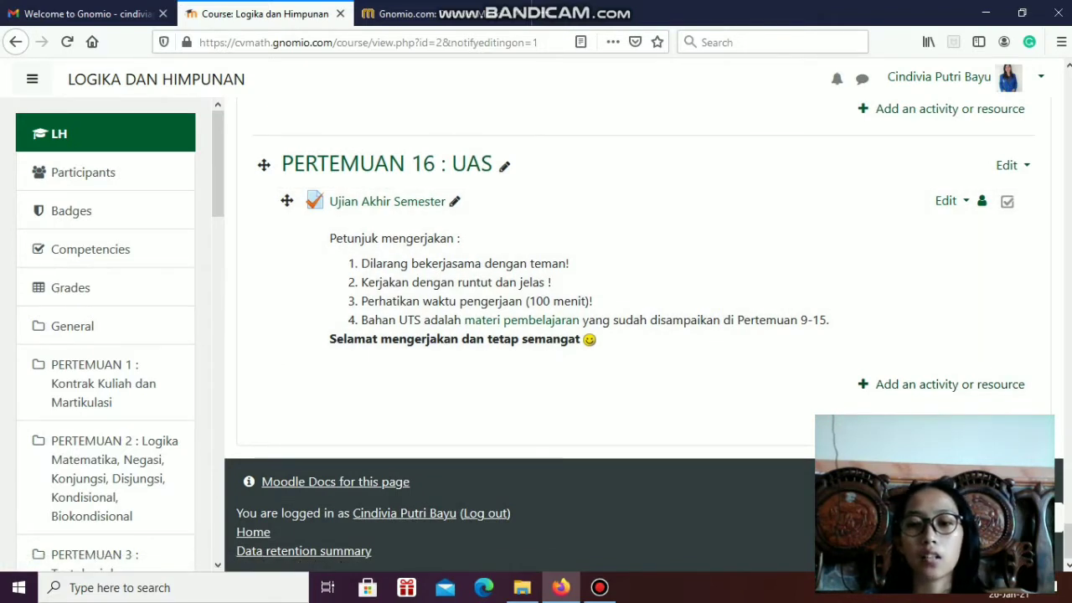
{"action": "left_click", "coordinate": [976, 423]}
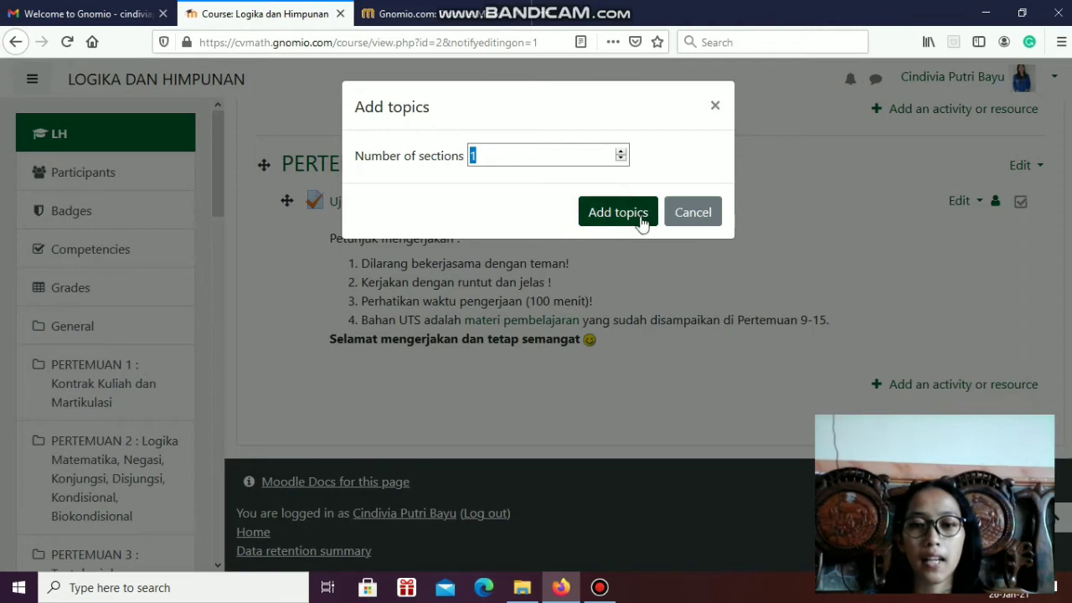
{"action": "left_click", "coordinate": [684, 214]}
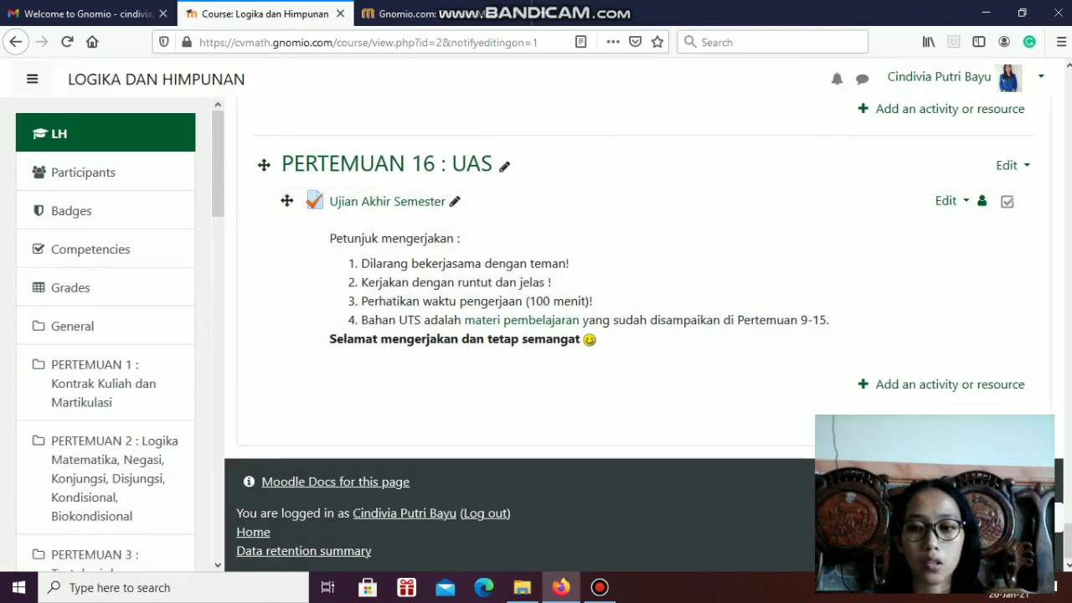
Open the PERTEMUAN 1 section title for editing and save it as "PERTEMUAN 1 : Kontrak Kuliah dan Martikulasi"
{"action": "left_click_drag", "start_coordinate": [1068, 540], "coordinate": [1069, 88]}
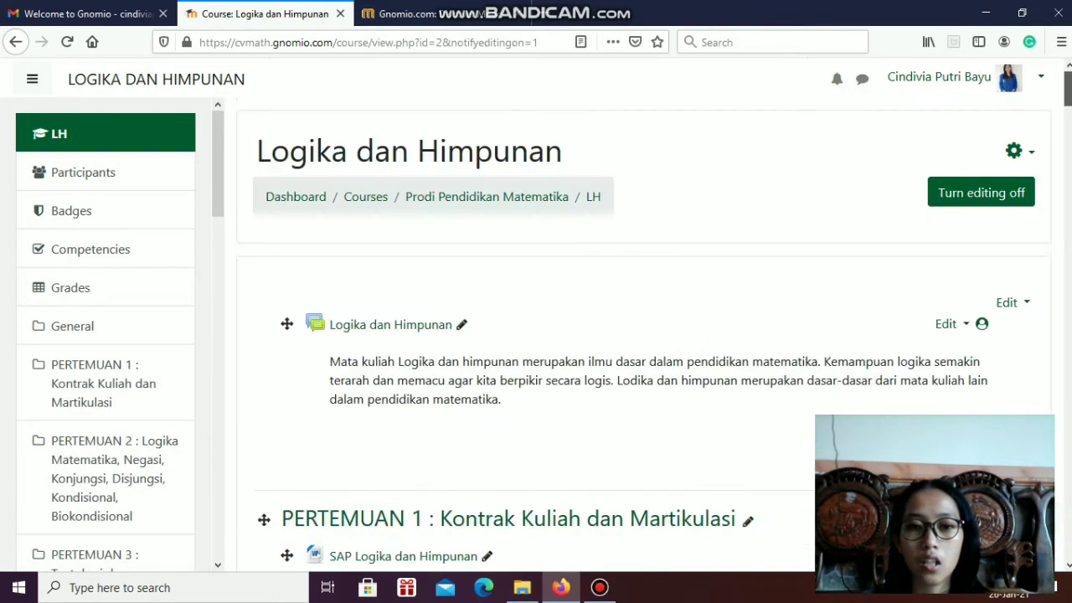
{"action": "scroll", "coordinate": [835, 240], "scroll_direction": "down", "scroll_amount": 3}
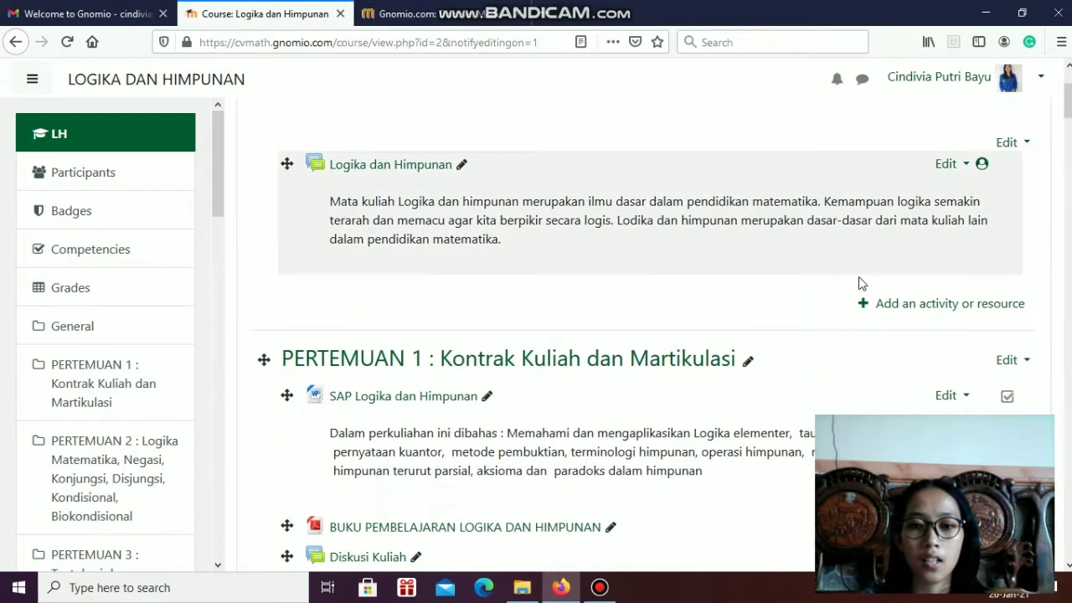
{"action": "scroll", "coordinate": [763, 383], "scroll_direction": "down", "scroll_amount": 2}
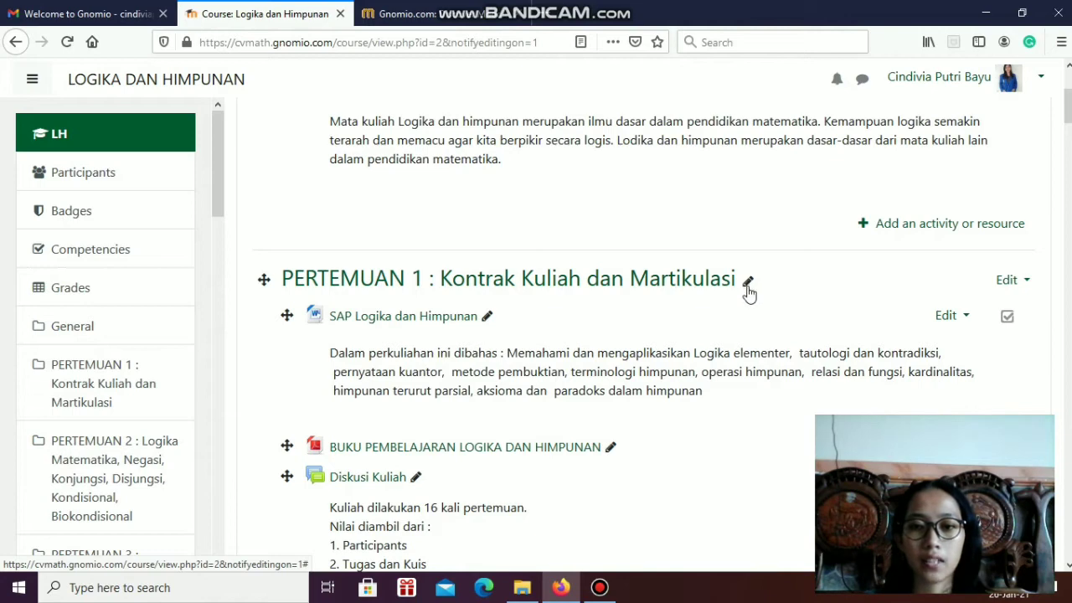
{"action": "left_click", "coordinate": [749, 285]}
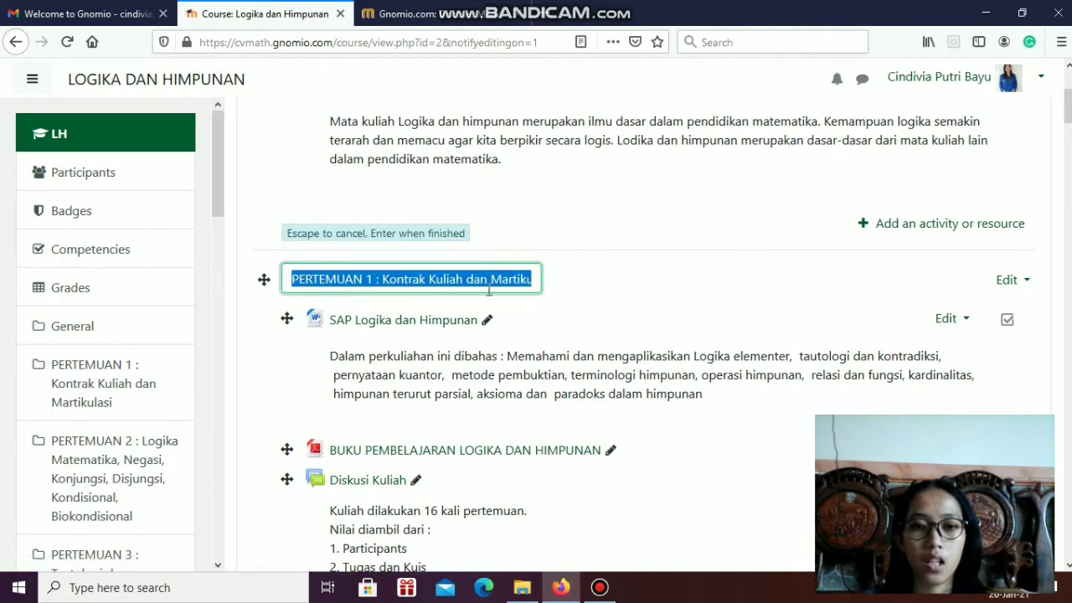
{"action": "left_click", "coordinate": [538, 278]}
{"action": "left_click_drag", "start_coordinate": [528, 282], "coordinate": [465, 278]}
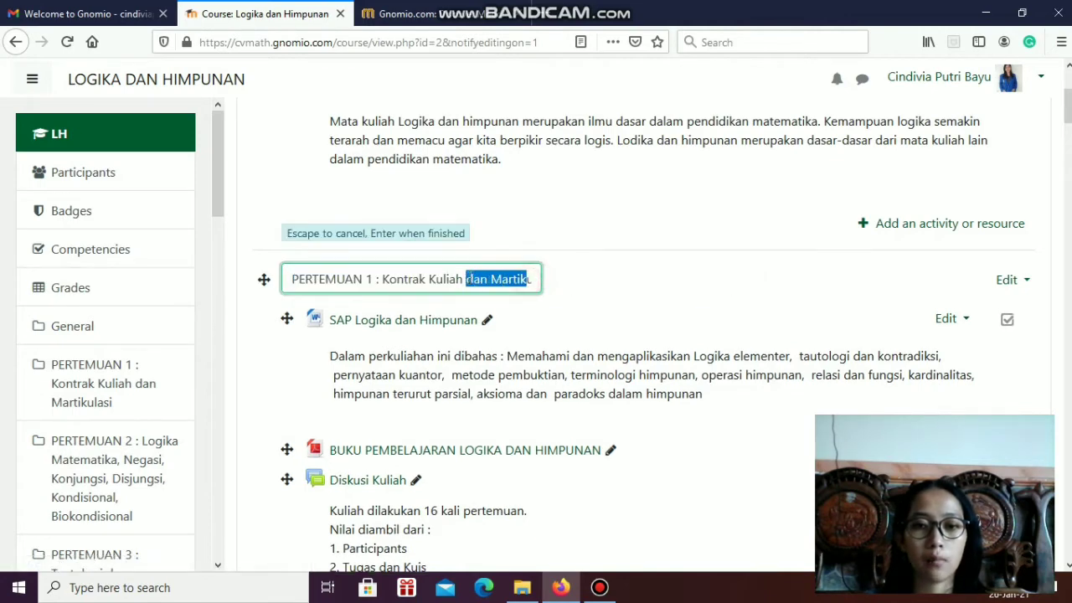
{"action": "left_click", "coordinate": [407, 278]}
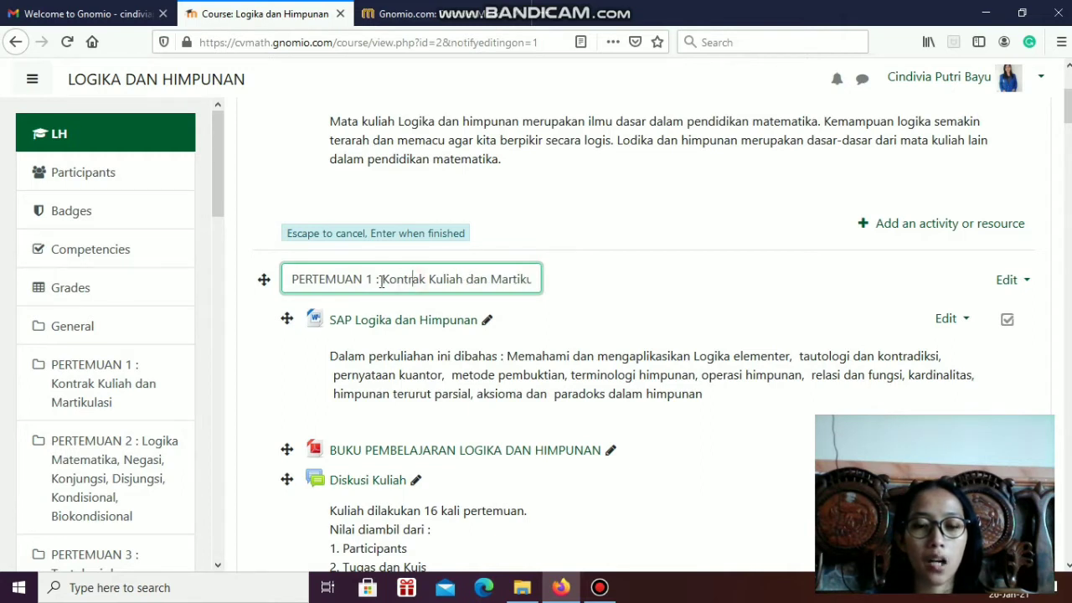
{"action": "left_click_drag", "start_coordinate": [376, 279], "coordinate": [612, 297]}
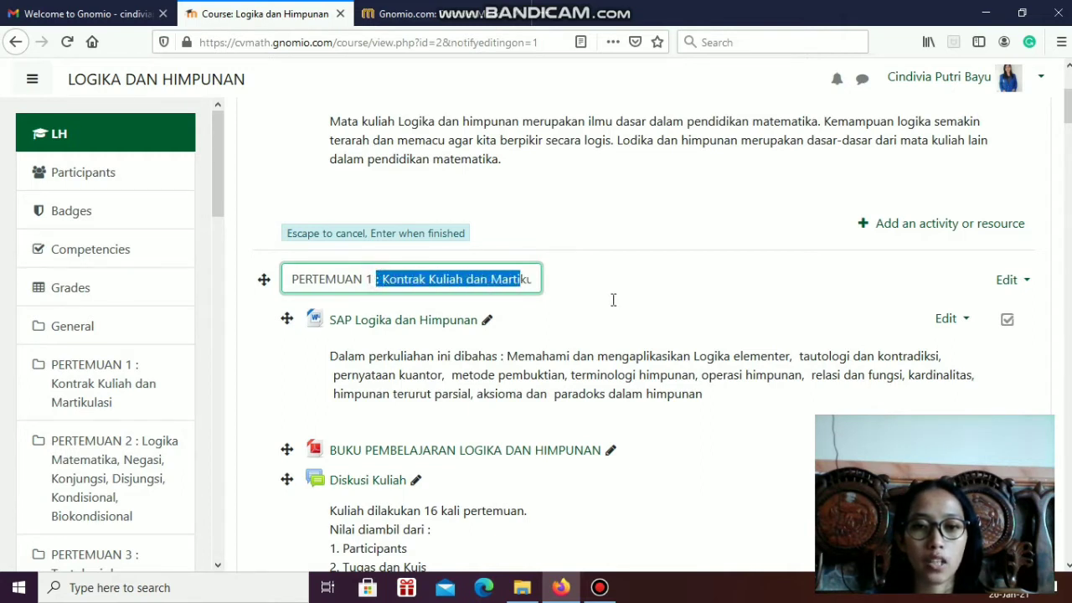
{"action": "left_click", "coordinate": [316, 281]}
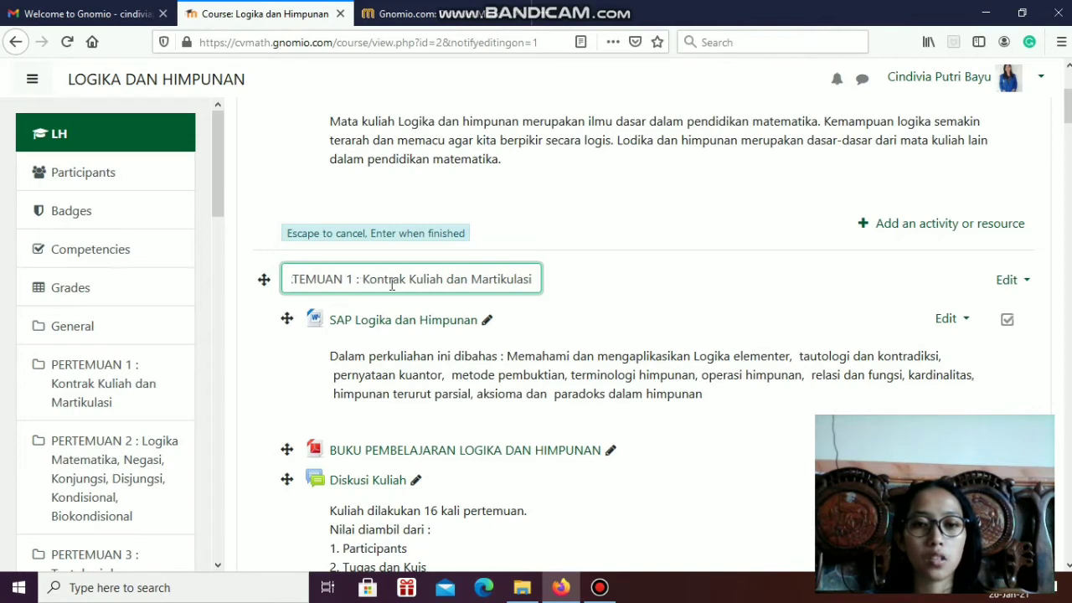
{"action": "left_click", "coordinate": [530, 283]}
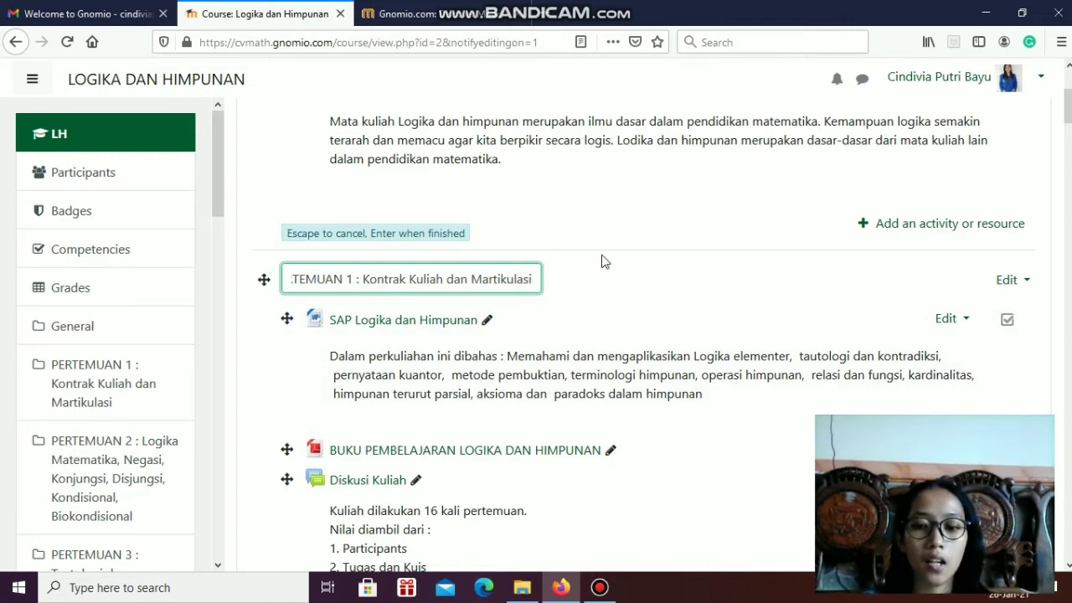
{"action": "key", "text": "Return"}
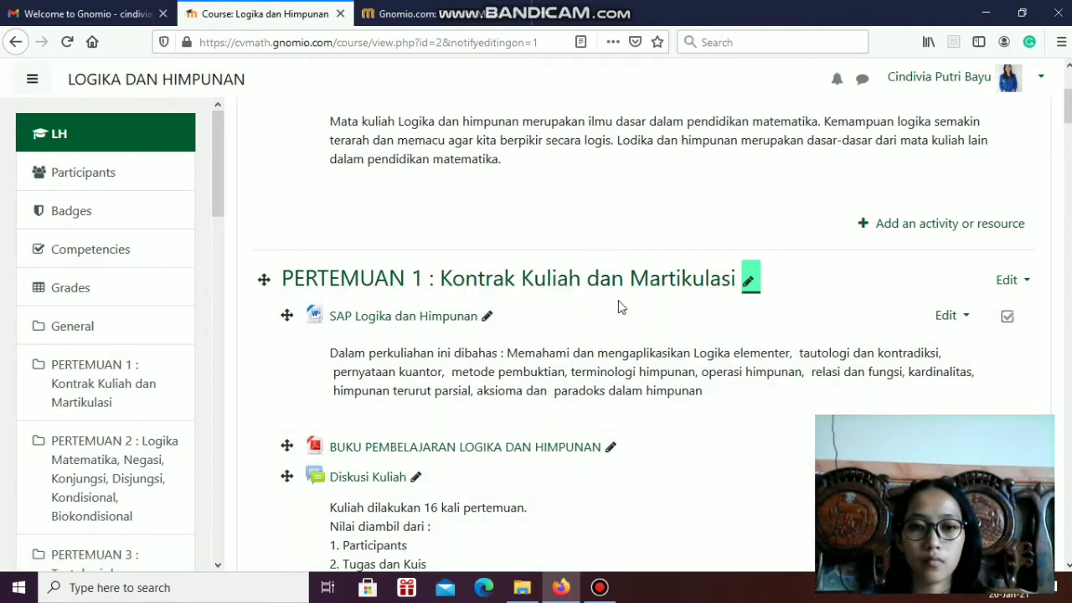
Start adding a new File resource to the PERTEMUAN 1 section
{"action": "scroll", "coordinate": [620, 307], "scroll_direction": "down", "scroll_amount": 2}
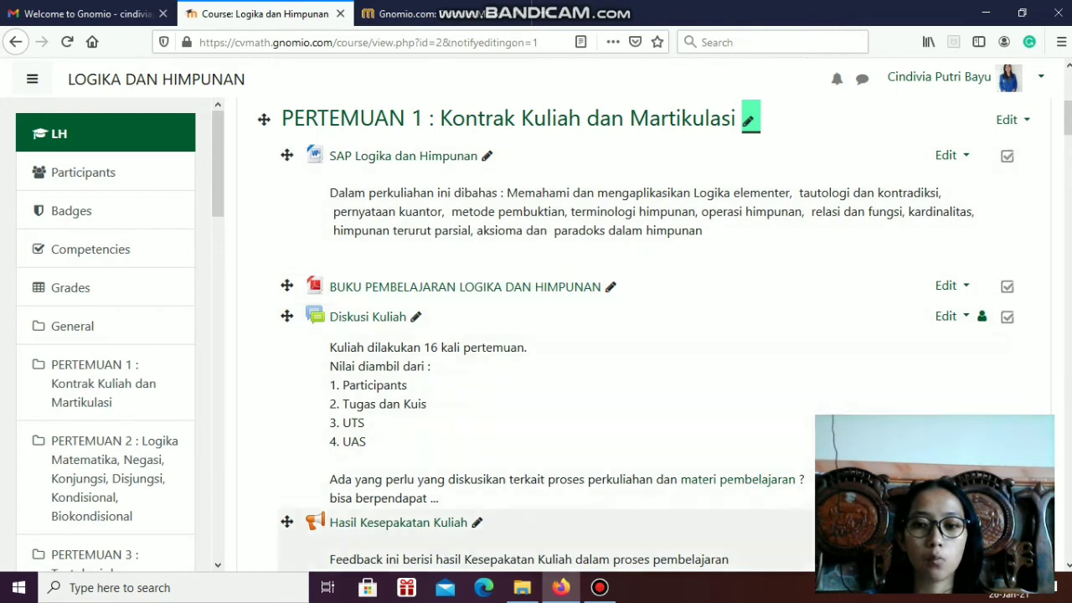
{"action": "scroll", "coordinate": [905, 400], "scroll_direction": "down", "scroll_amount": 3}
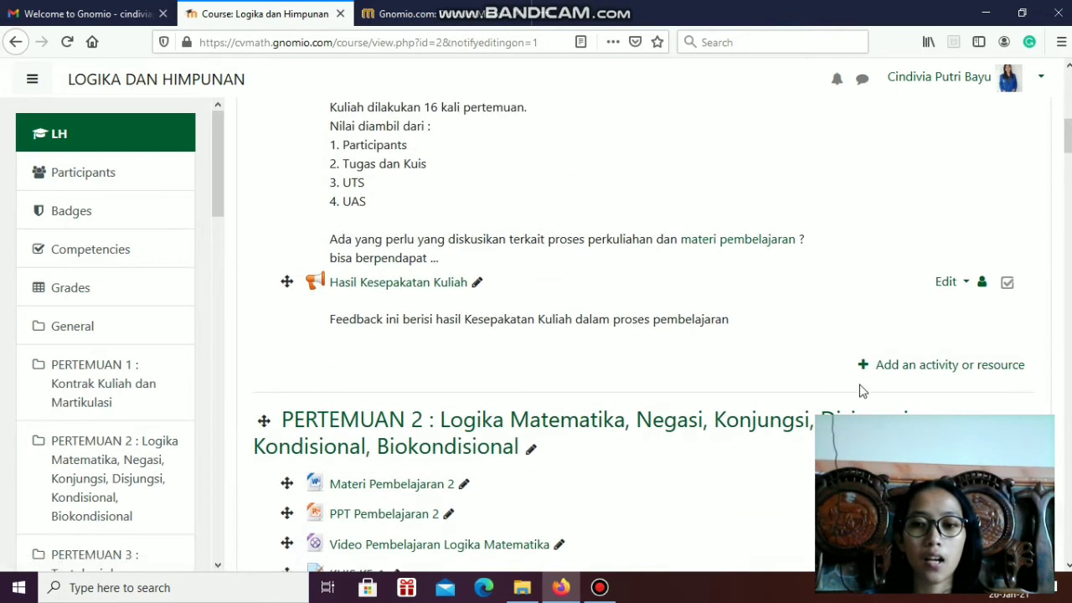
{"action": "left_click", "coordinate": [896, 369]}
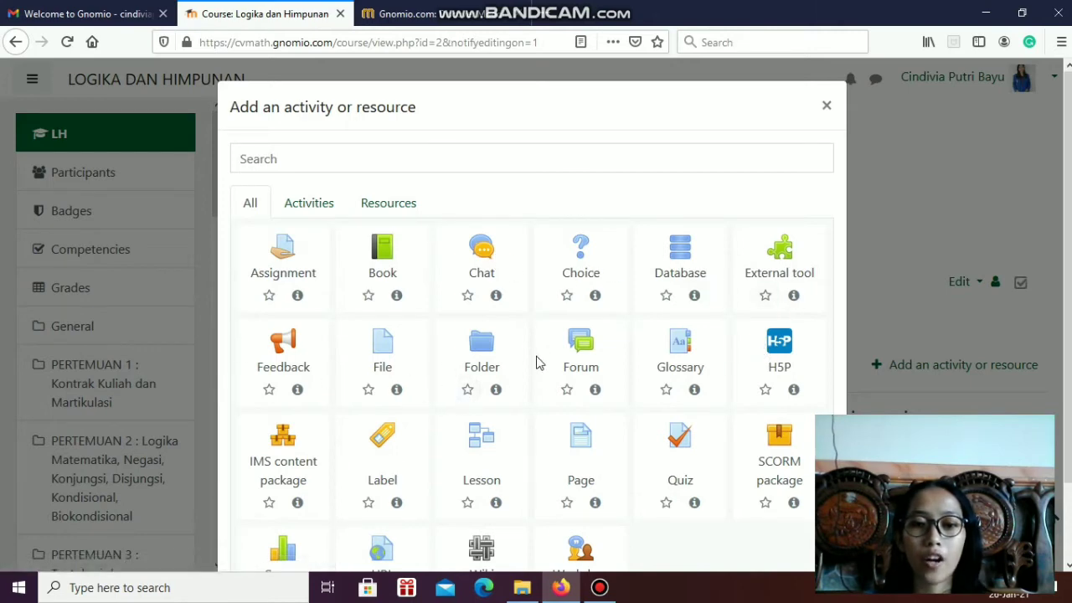
{"action": "scroll", "coordinate": [452, 335], "scroll_direction": "down", "scroll_amount": 2}
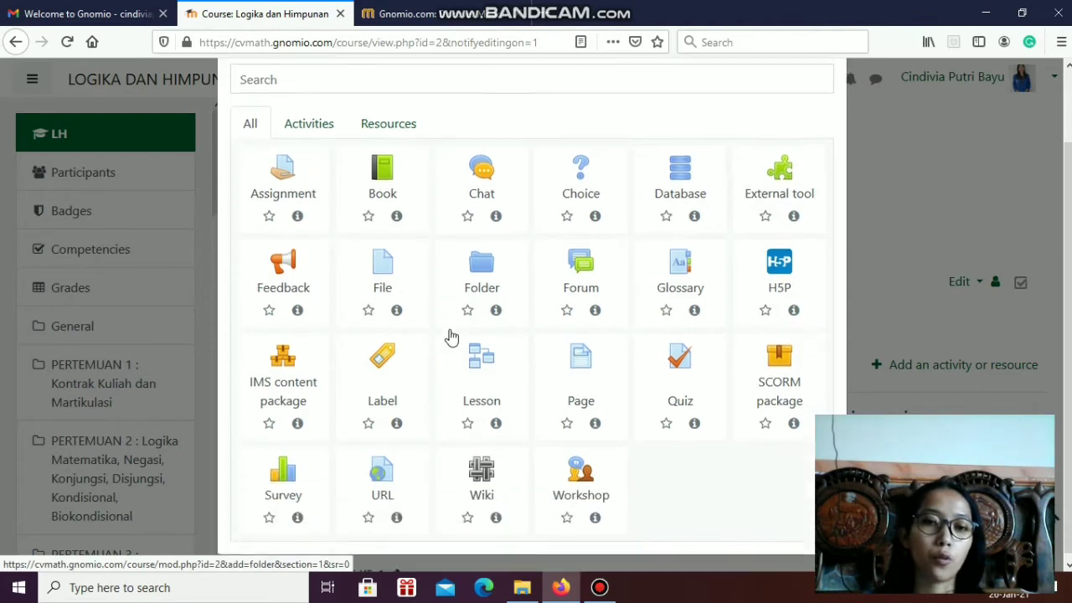
{"action": "left_click", "coordinate": [384, 276]}
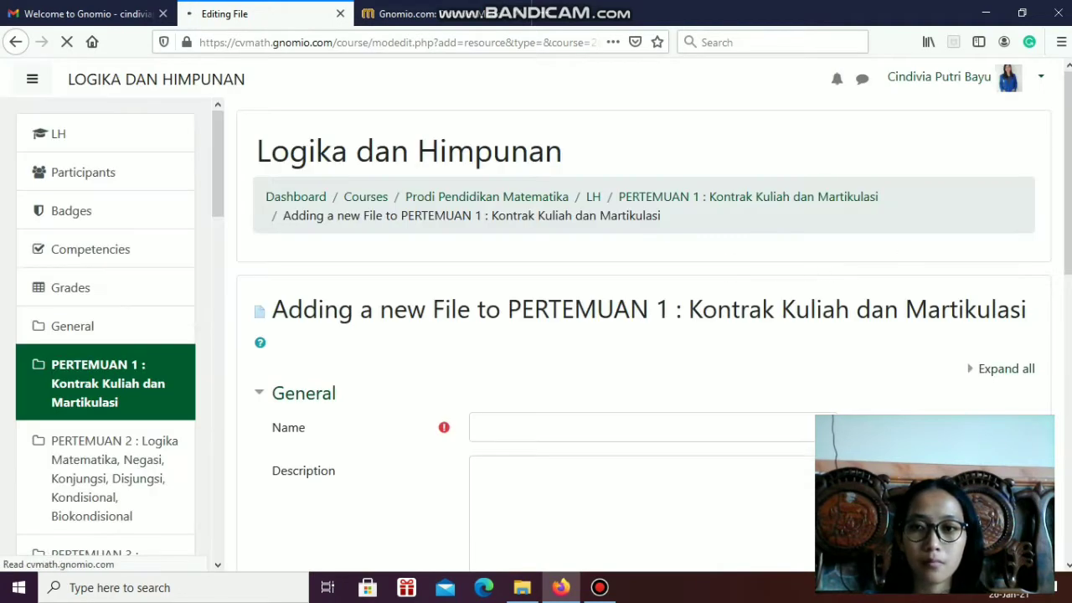
Examine the new file form's name, description, file selection and remaining settings sections, and cancel without saving
{"action": "scroll", "coordinate": [541, 268], "scroll_direction": "down", "scroll_amount": 2}
{"action": "left_click", "coordinate": [520, 234]}
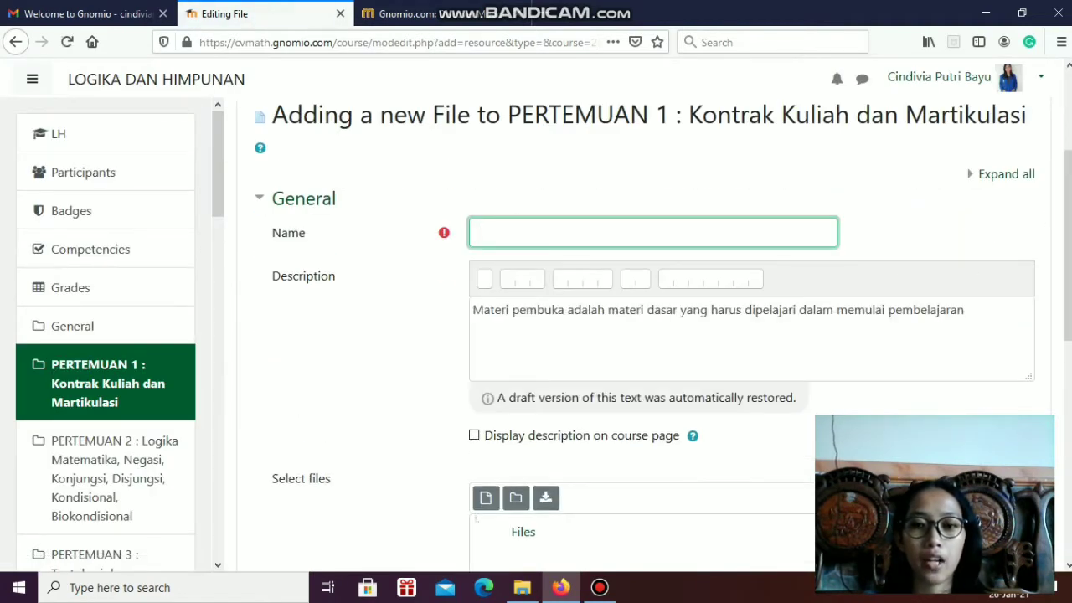
{"action": "scroll", "coordinate": [645, 335], "scroll_direction": "down", "scroll_amount": 1}
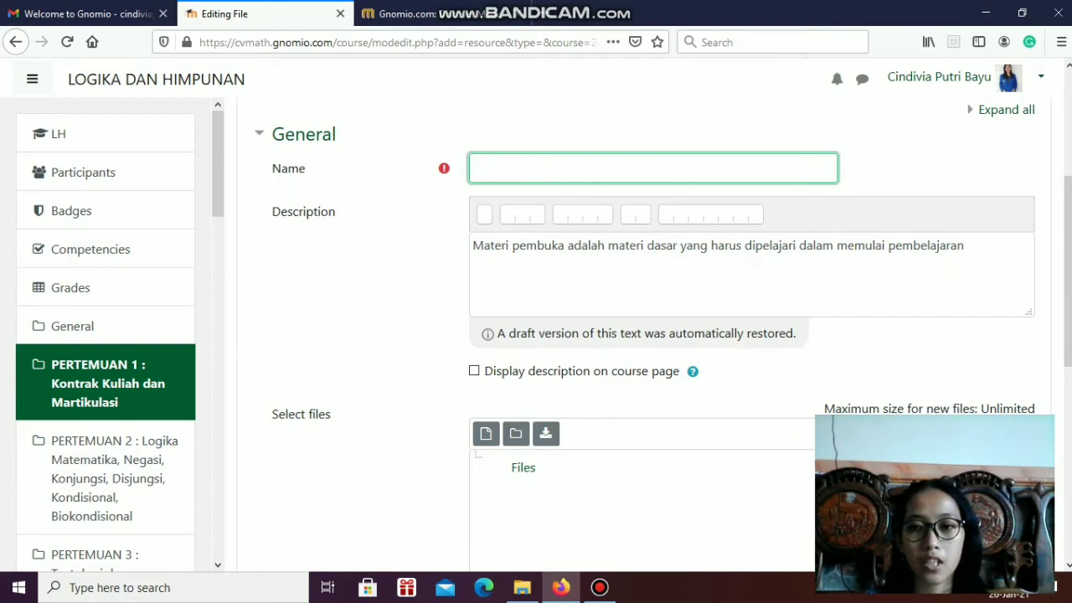
{"action": "scroll", "coordinate": [1060, 354], "scroll_direction": "down", "scroll_amount": 5}
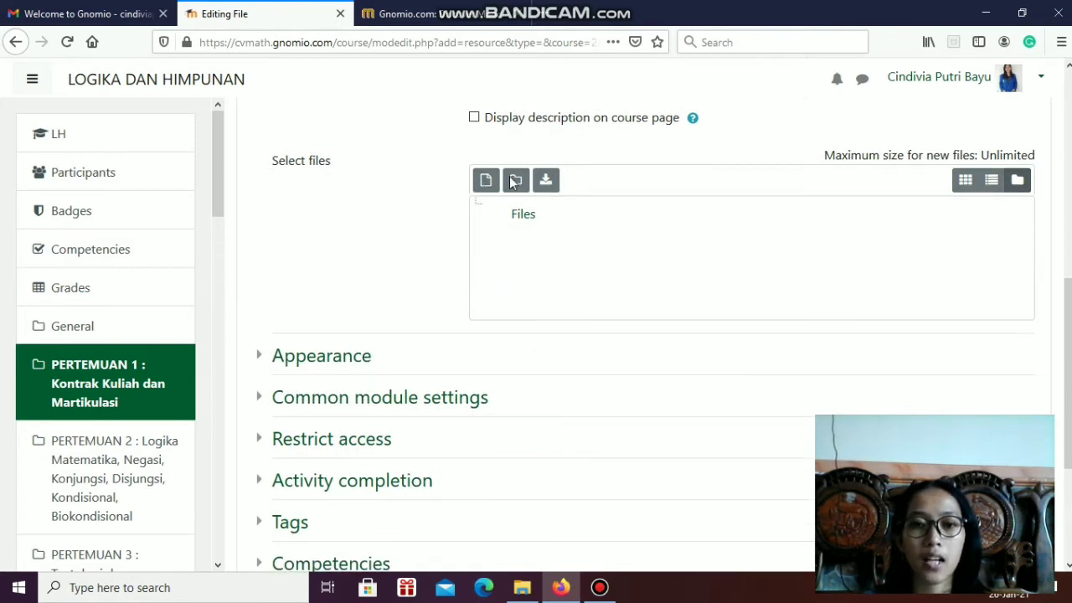
{"action": "scroll", "coordinate": [608, 308], "scroll_direction": "down", "scroll_amount": 4}
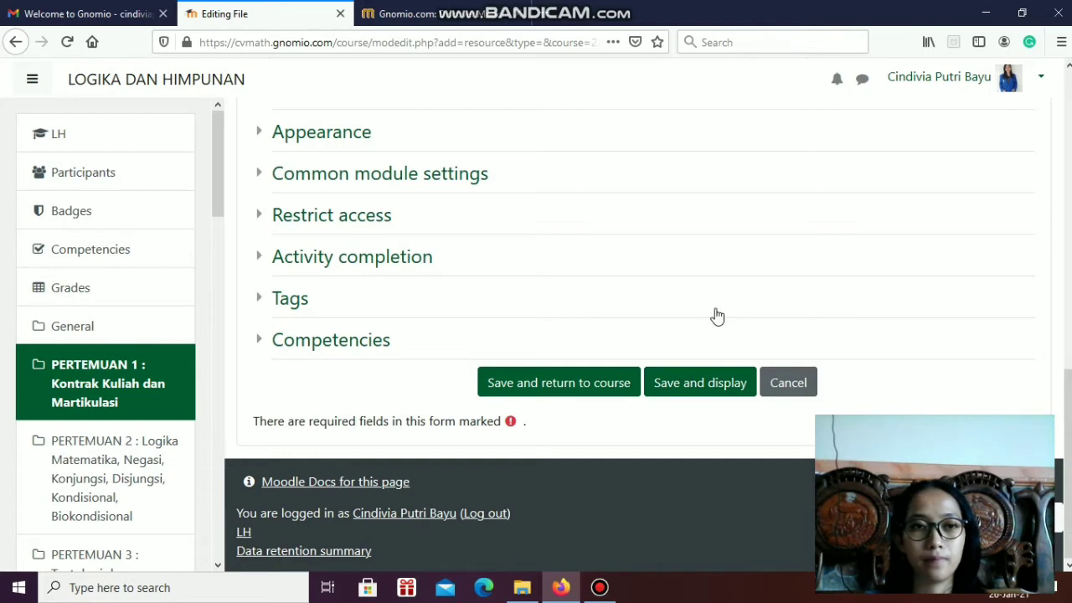
{"action": "left_click", "coordinate": [803, 382]}
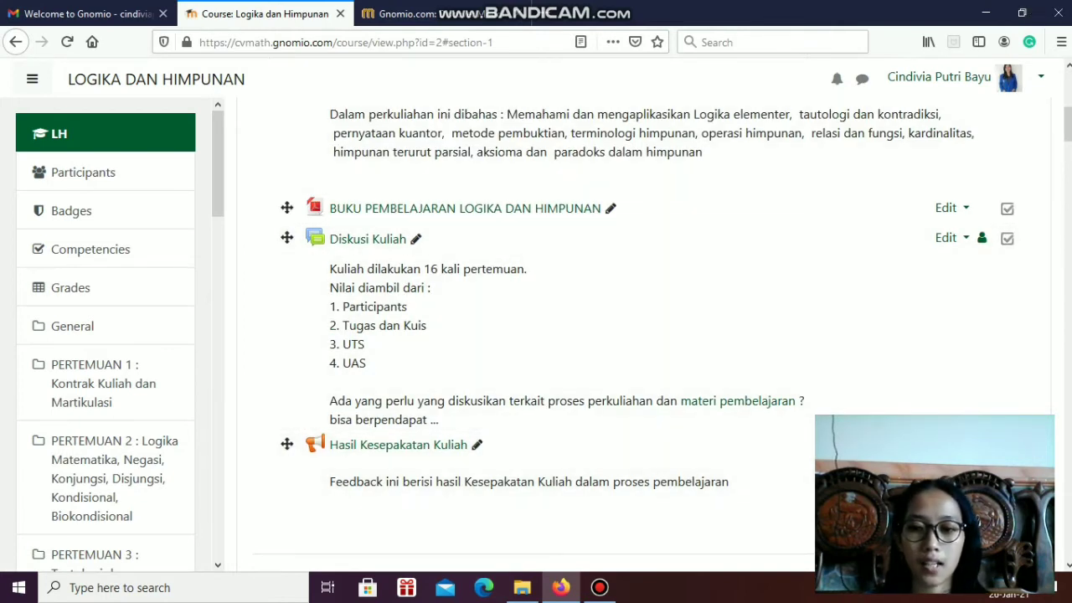
Examine the activity and resource types that can be added to PERTEMUAN 1, and close the chooser without adding one
{"action": "left_click", "coordinate": [399, 524]}
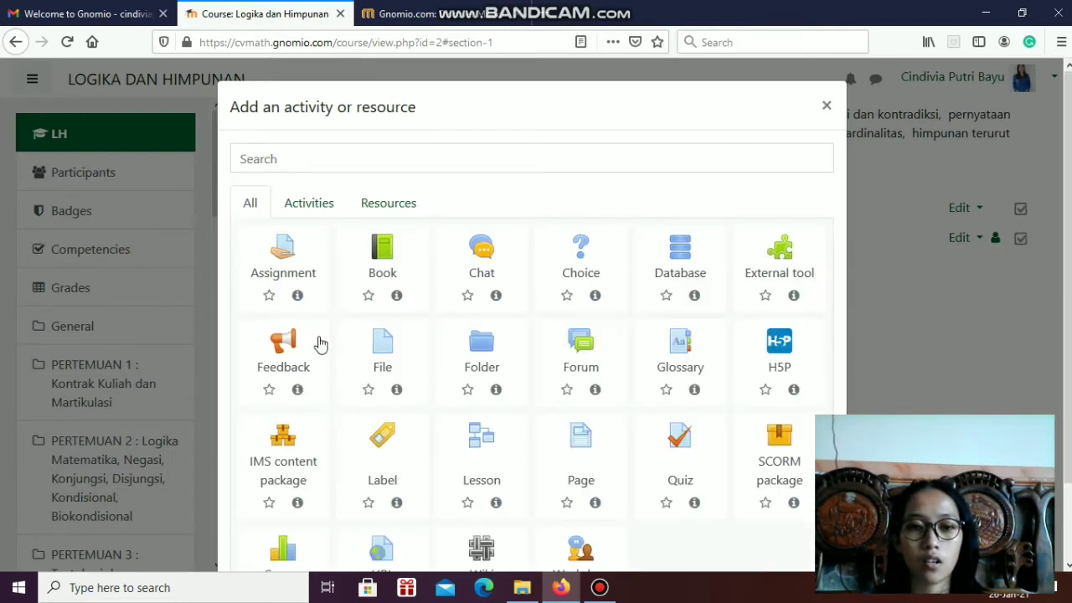
{"action": "scroll", "coordinate": [427, 285], "scroll_direction": "down", "scroll_amount": 2}
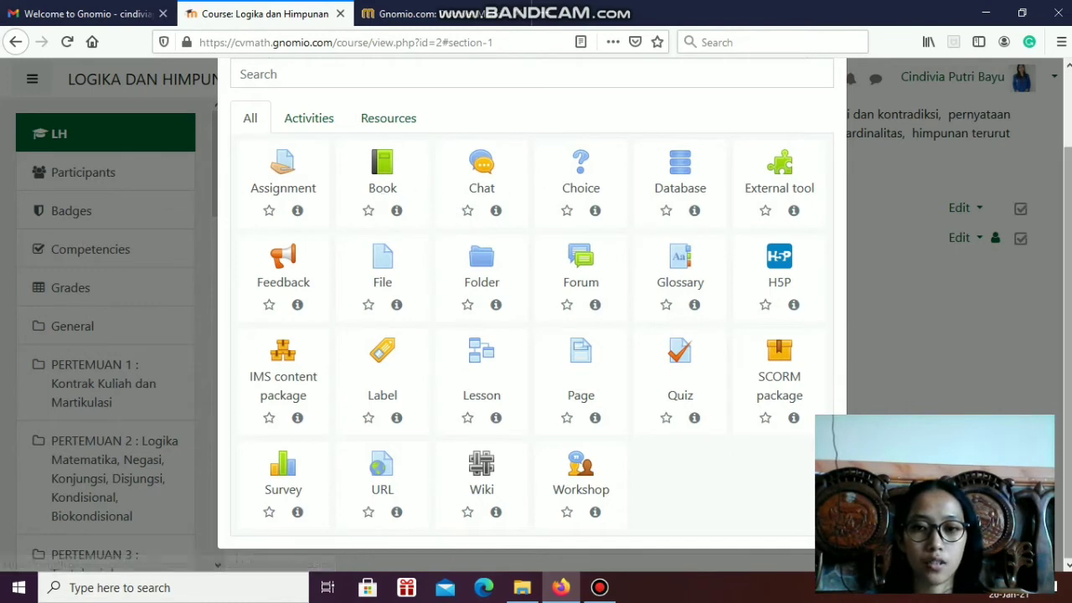
{"action": "scroll", "coordinate": [1008, 261], "scroll_direction": "up", "scroll_amount": 2}
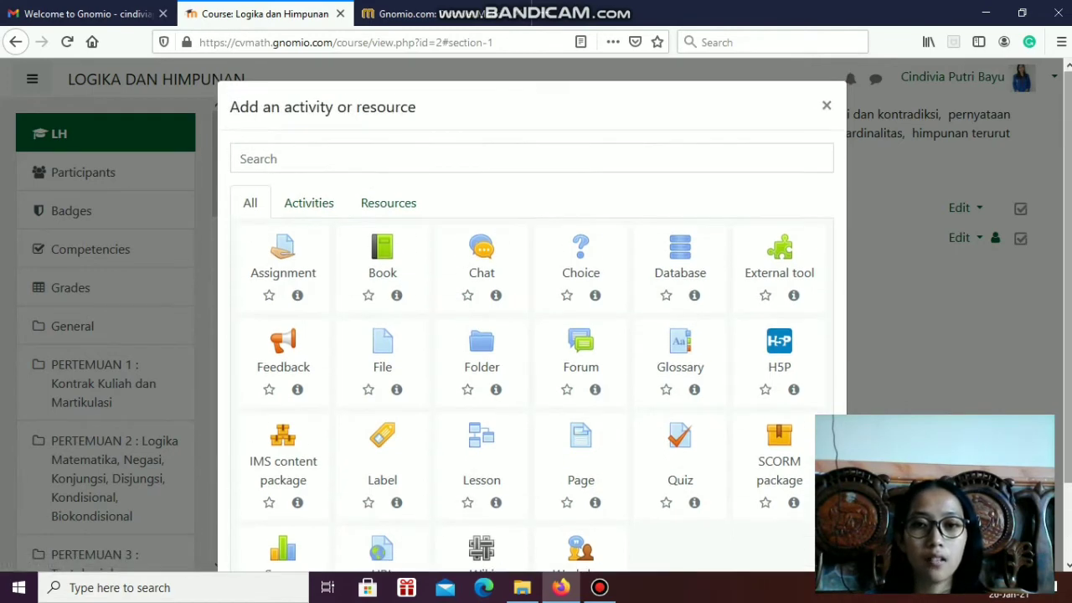
{"action": "left_click", "coordinate": [824, 108]}
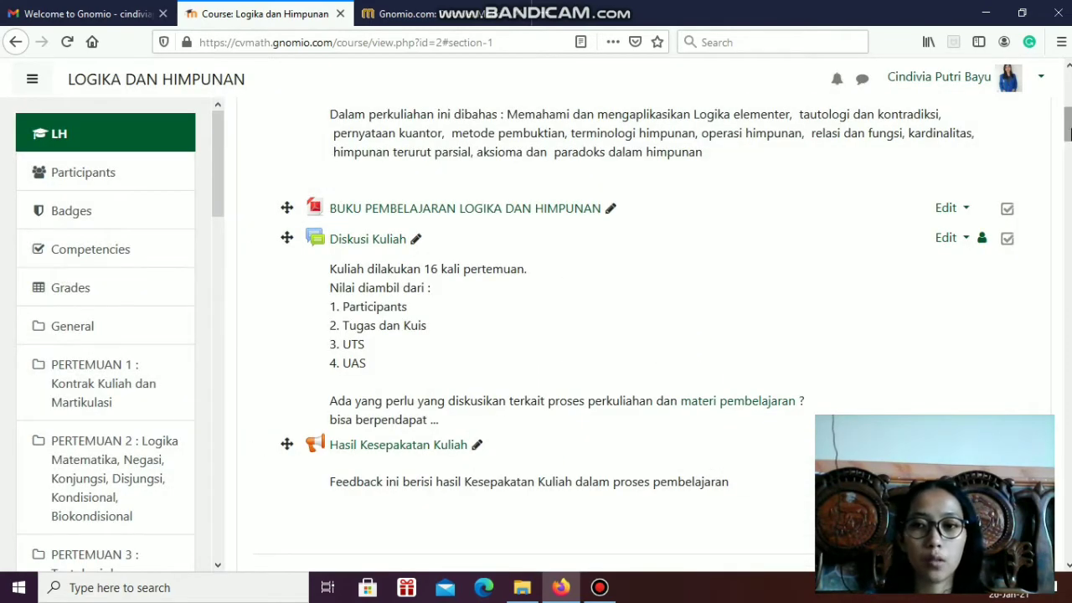
Start adding a new Quiz activity to the PERTEMUAN 8 : UTS section
{"action": "scroll", "coordinate": [854, 217], "scroll_direction": "down", "scroll_amount": 10}
{"action": "scroll", "coordinate": [811, 222], "scroll_direction": "down", "scroll_amount": 15}
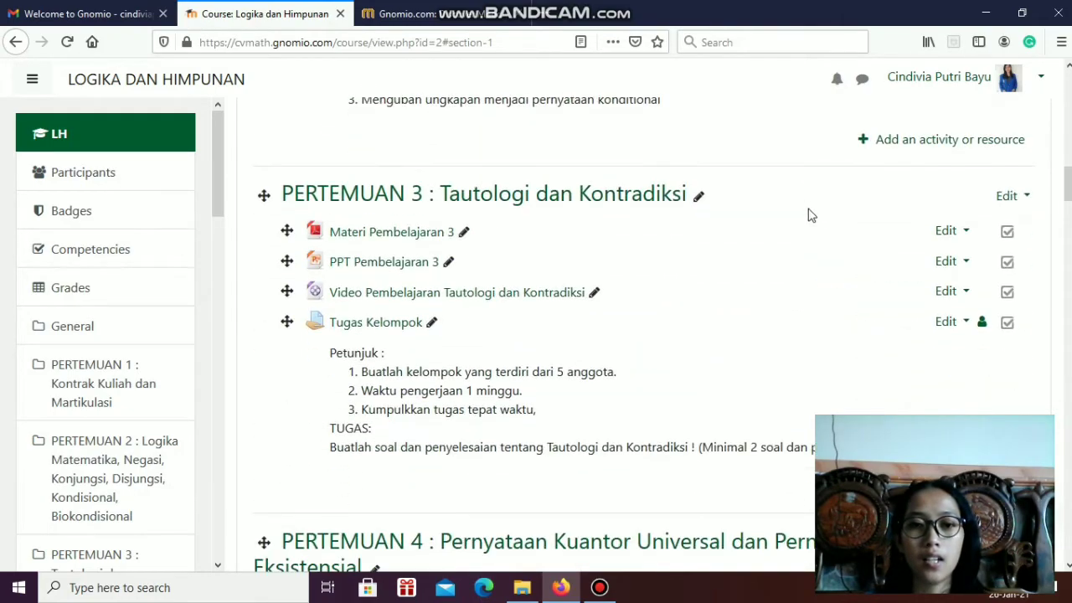
{"action": "scroll", "coordinate": [810, 212], "scroll_direction": "down", "scroll_amount": 15}
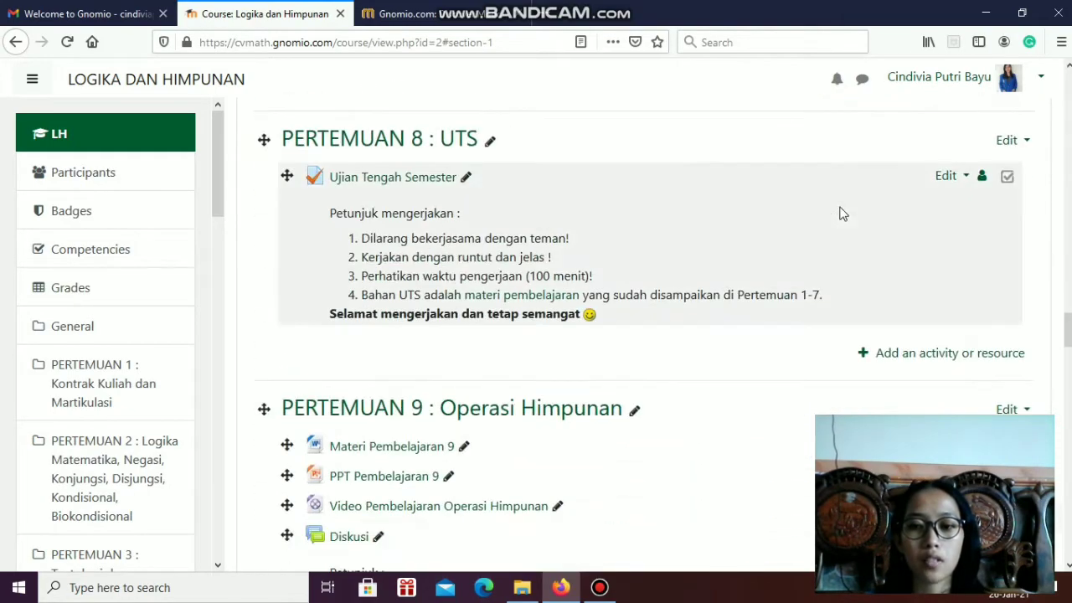
{"action": "scroll", "coordinate": [842, 213], "scroll_direction": "up", "scroll_amount": 10}
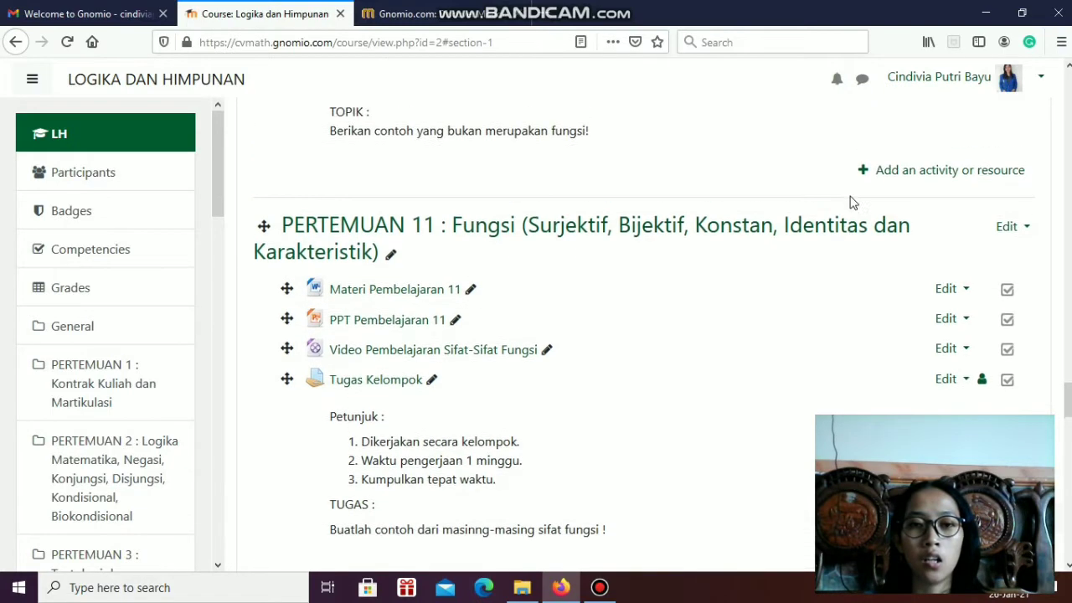
{"action": "scroll", "coordinate": [765, 211], "scroll_direction": "up", "scroll_amount": 6}
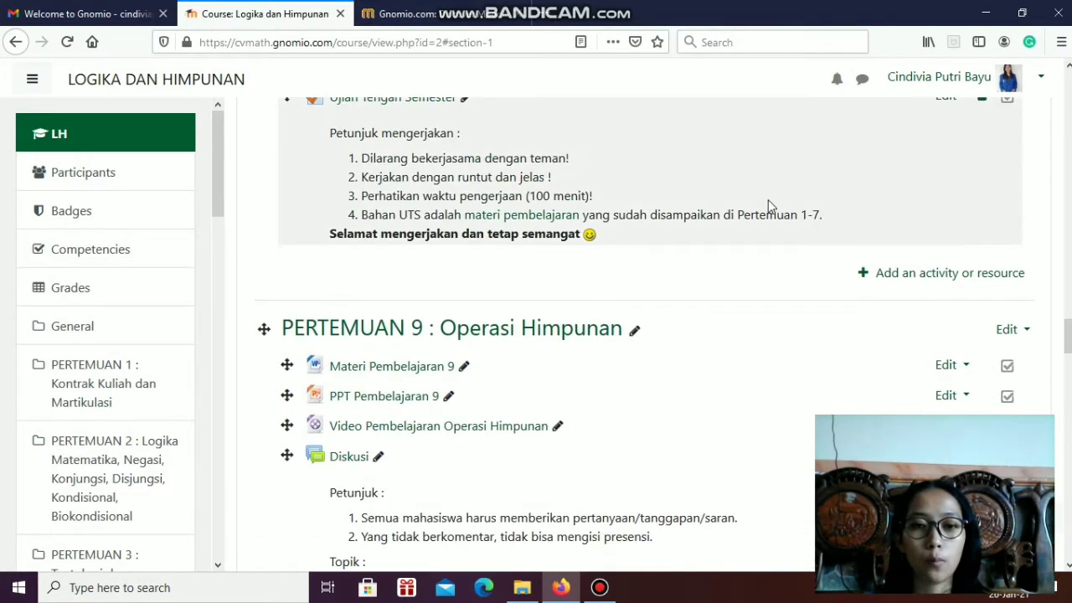
{"action": "scroll", "coordinate": [520, 316], "scroll_direction": "down", "scroll_amount": 2}
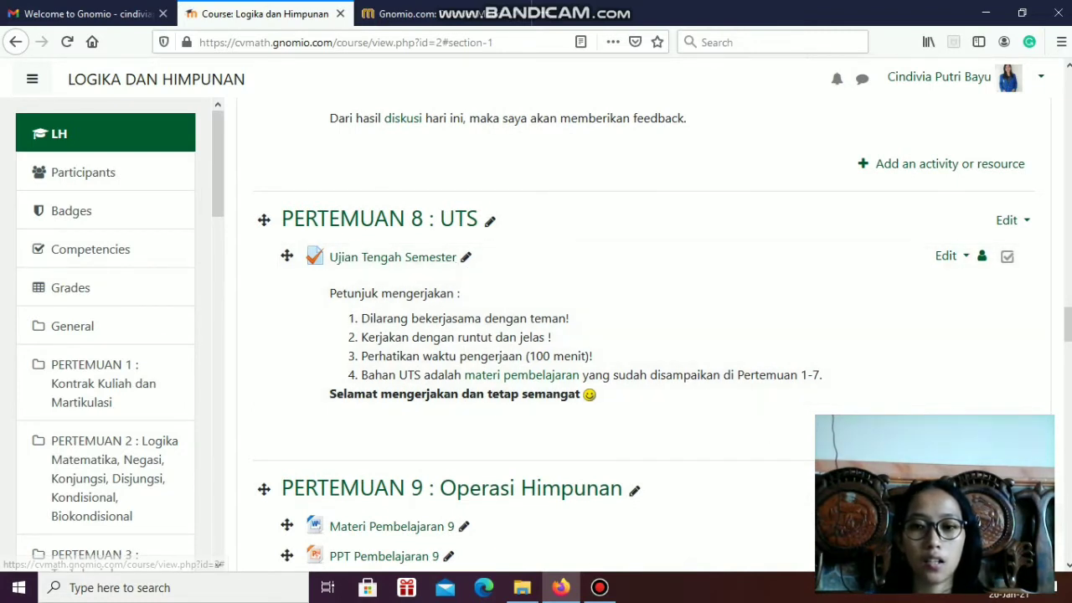
{"action": "left_click", "coordinate": [949, 432]}
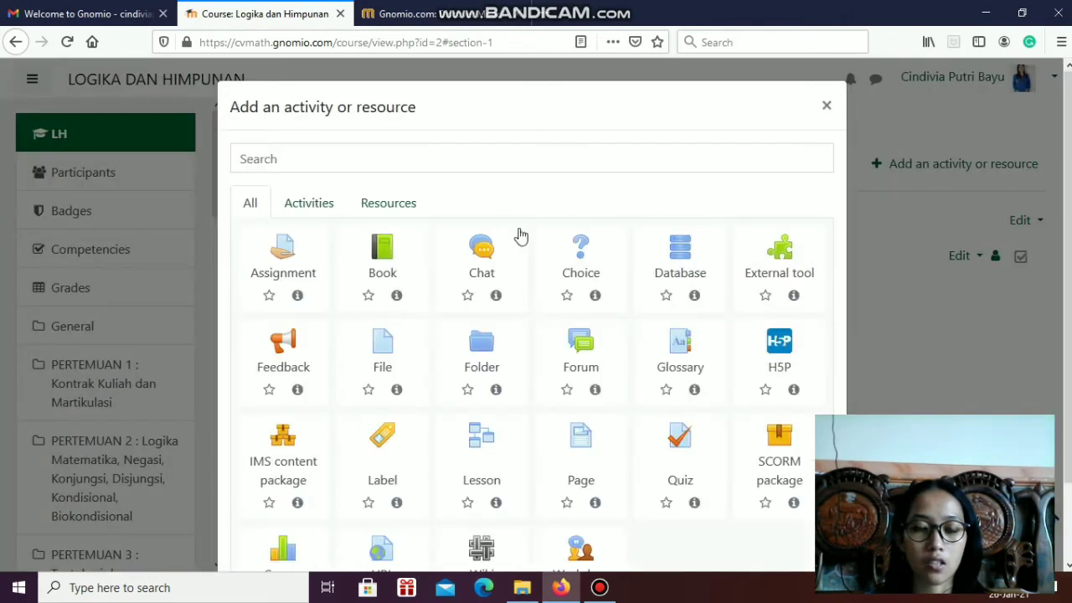
{"action": "scroll", "coordinate": [393, 360], "scroll_direction": "down", "scroll_amount": 2}
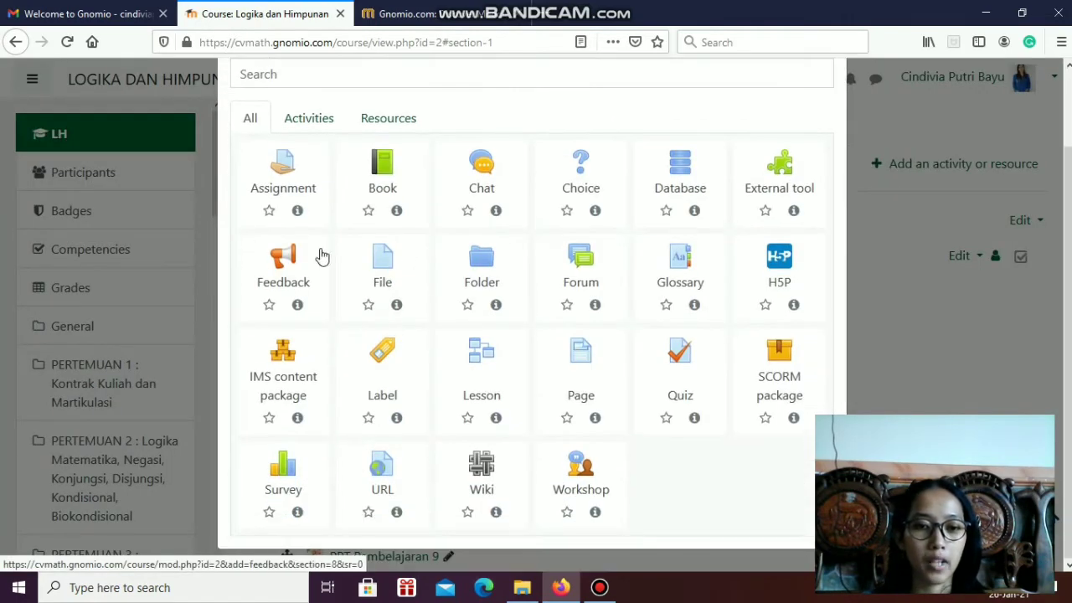
{"action": "left_click", "coordinate": [677, 357]}
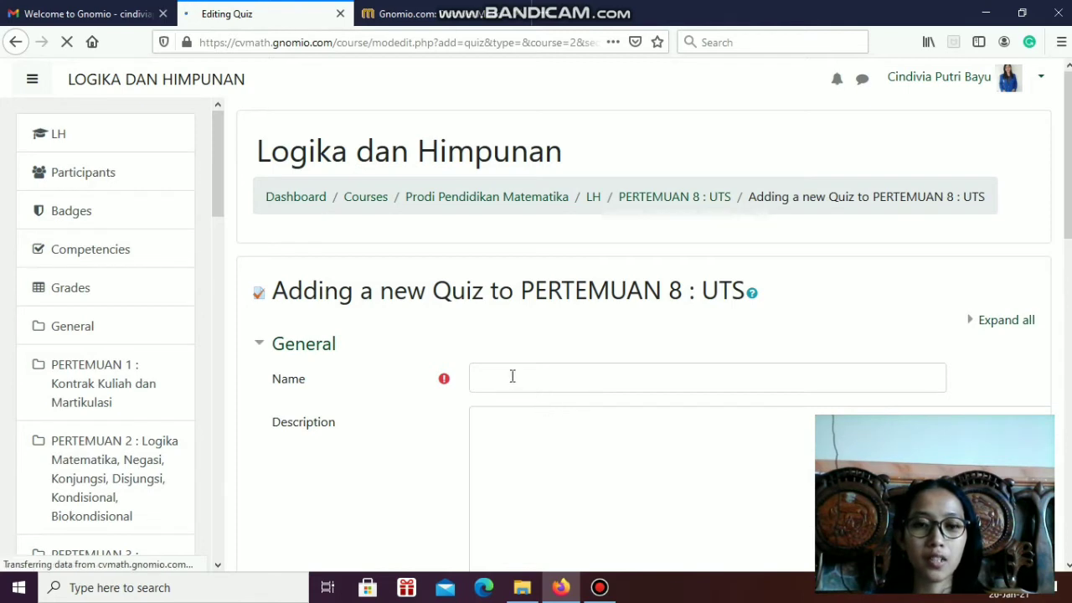
Name the new quiz "UTS Semester Ganjil"
{"action": "left_click", "coordinate": [587, 368]}
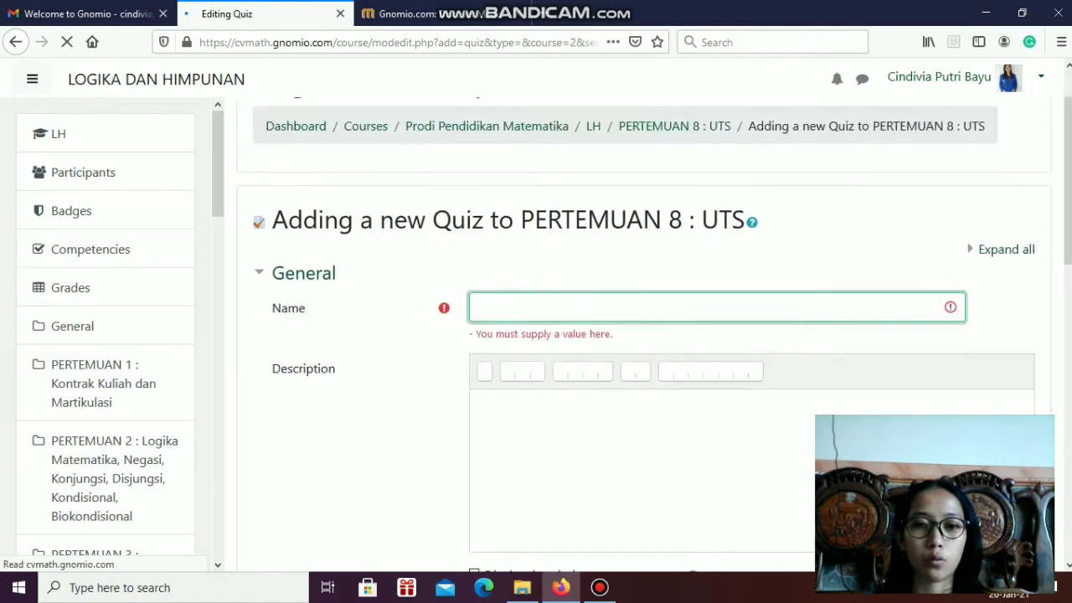
{"action": "left_click", "coordinate": [557, 289]}
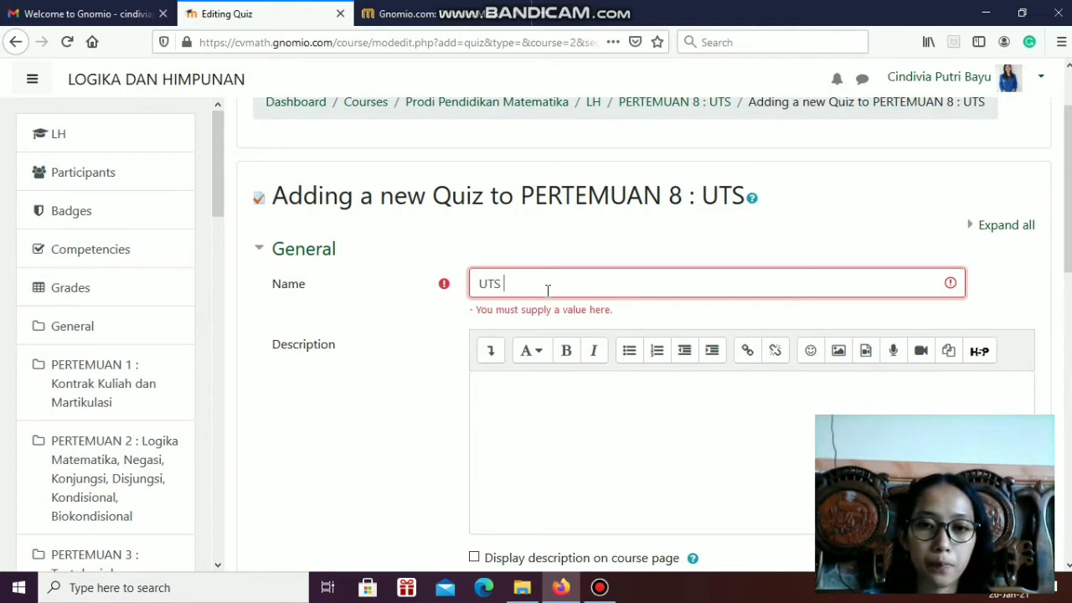
{"action": "type", "text": "emester"}
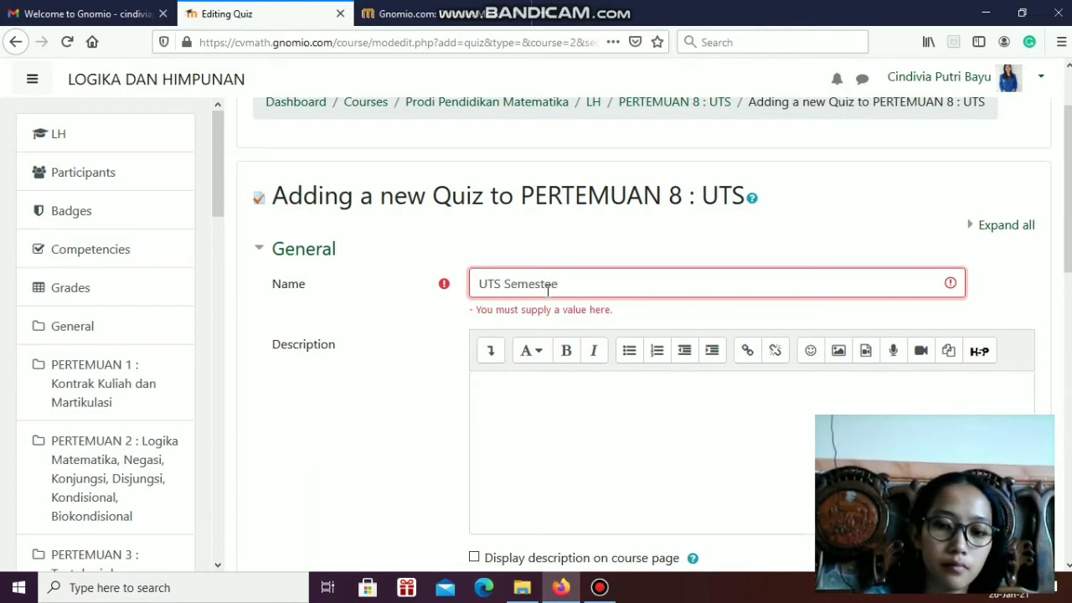
{"action": "key", "text": "BackSpace"}
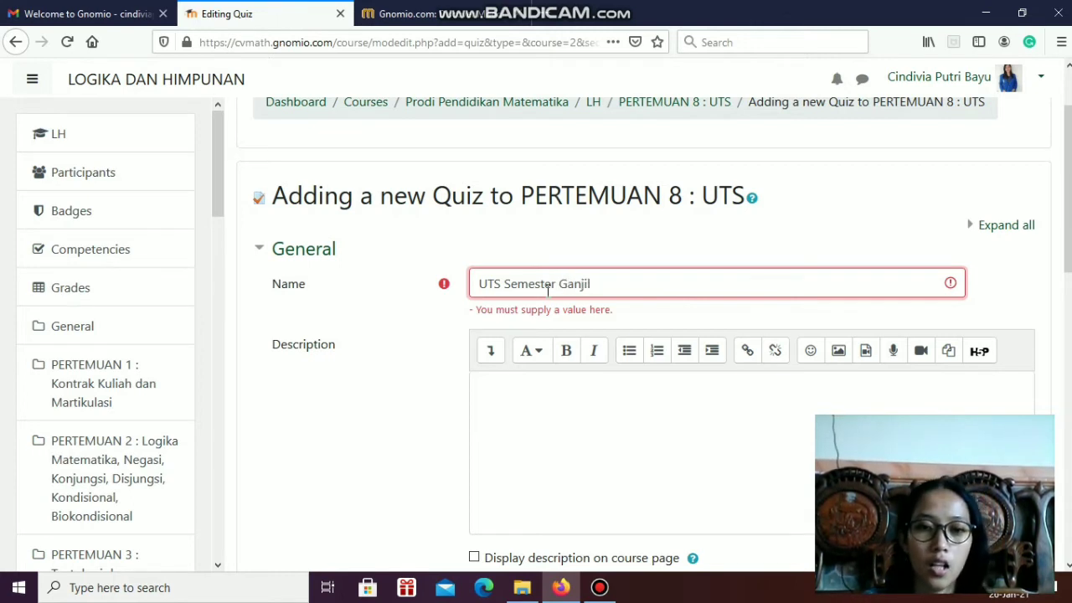
Enter "petunjuk/peraturan" as the quiz description and have the description displayed on the course page
{"action": "left_click", "coordinate": [672, 384]}
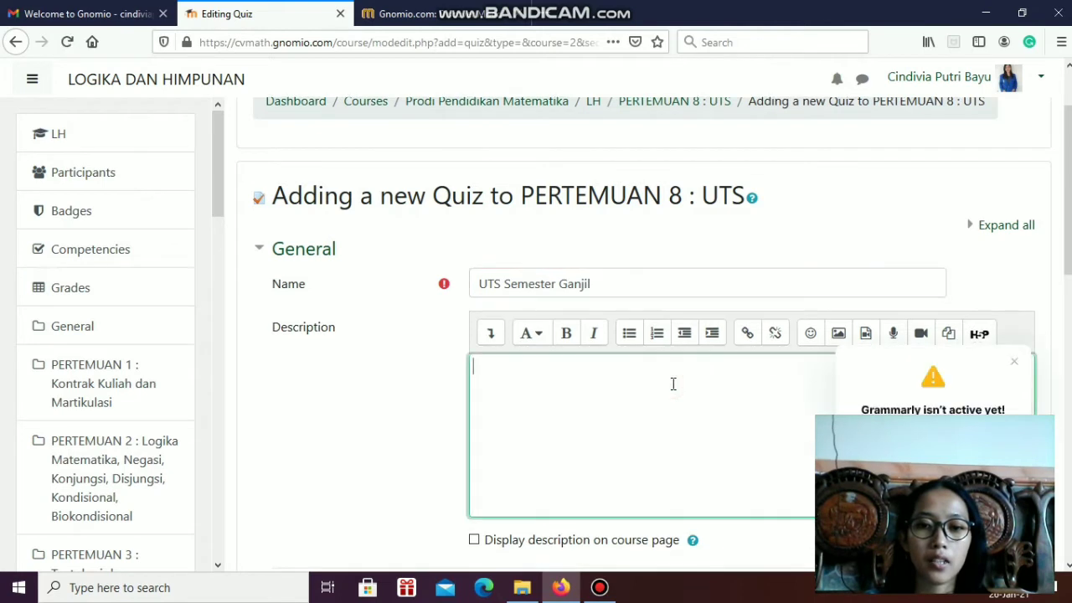
{"action": "left_click", "coordinate": [1013, 362]}
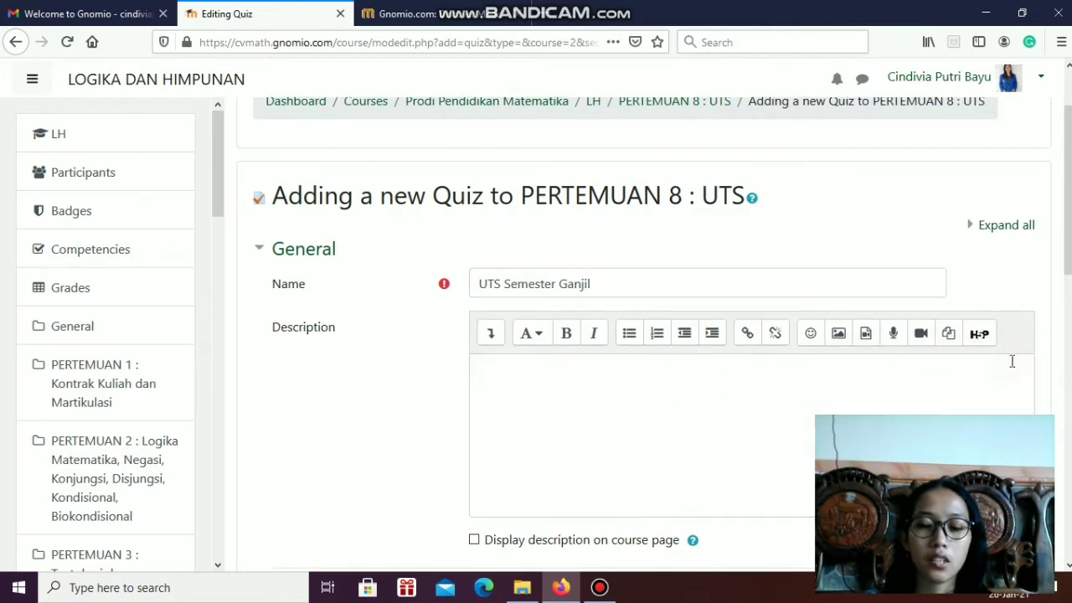
{"action": "left_click", "coordinate": [591, 402]}
{"action": "type", "text": "petunju"}
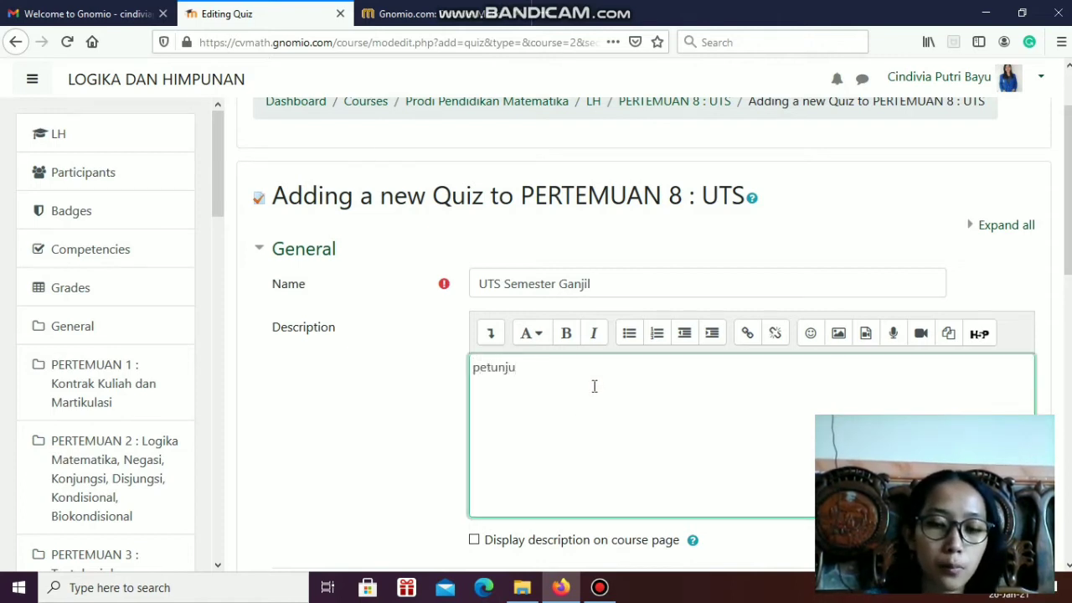
{"action": "type", "text": "k/perat"}
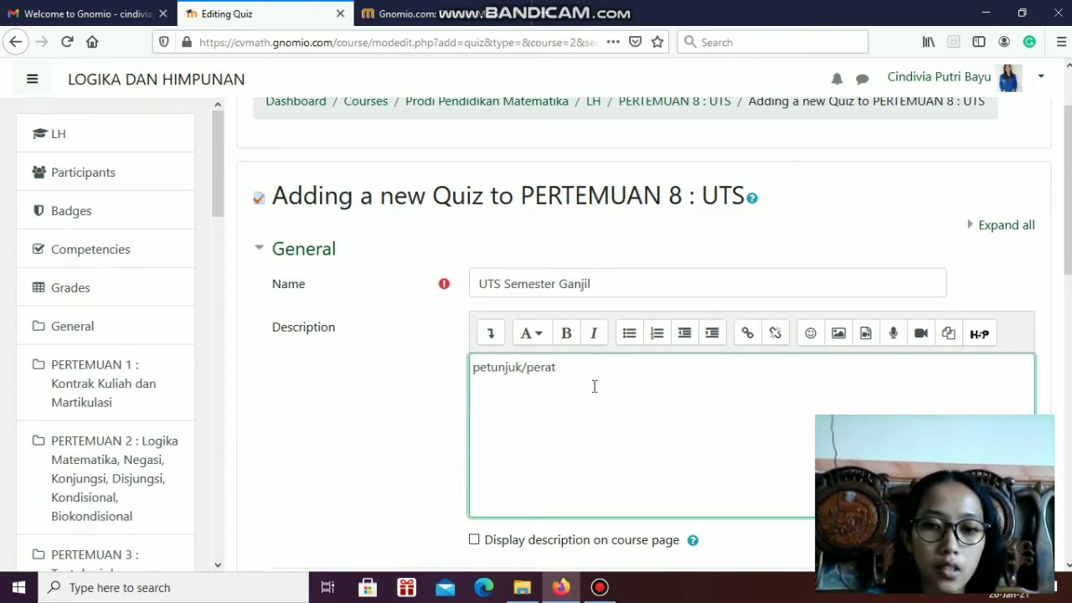
{"action": "type", "text": "uran"}
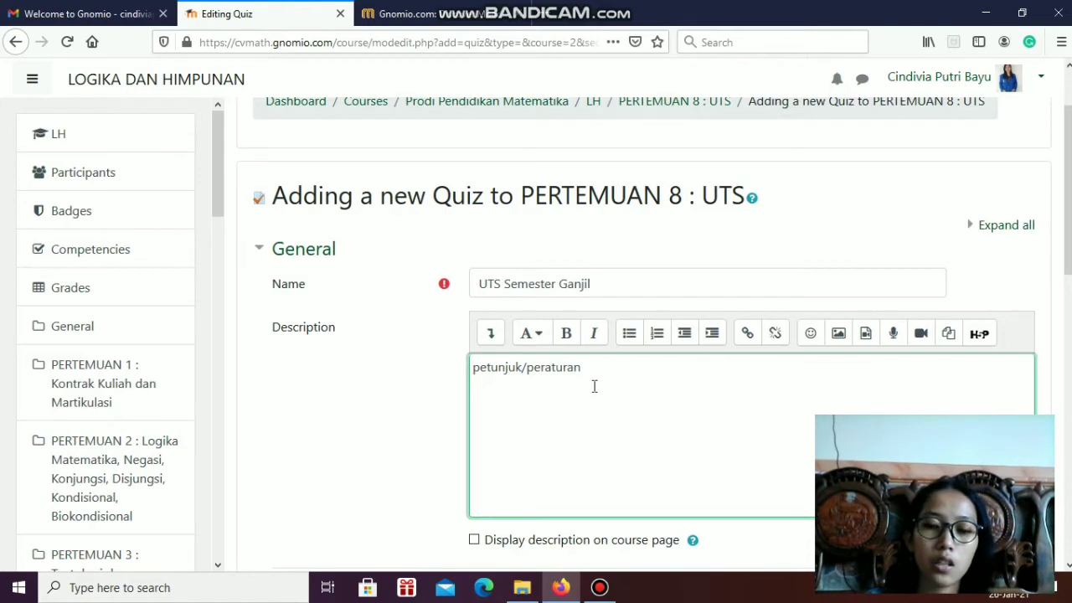
{"action": "scroll", "coordinate": [591, 444], "scroll_direction": "down", "scroll_amount": 3}
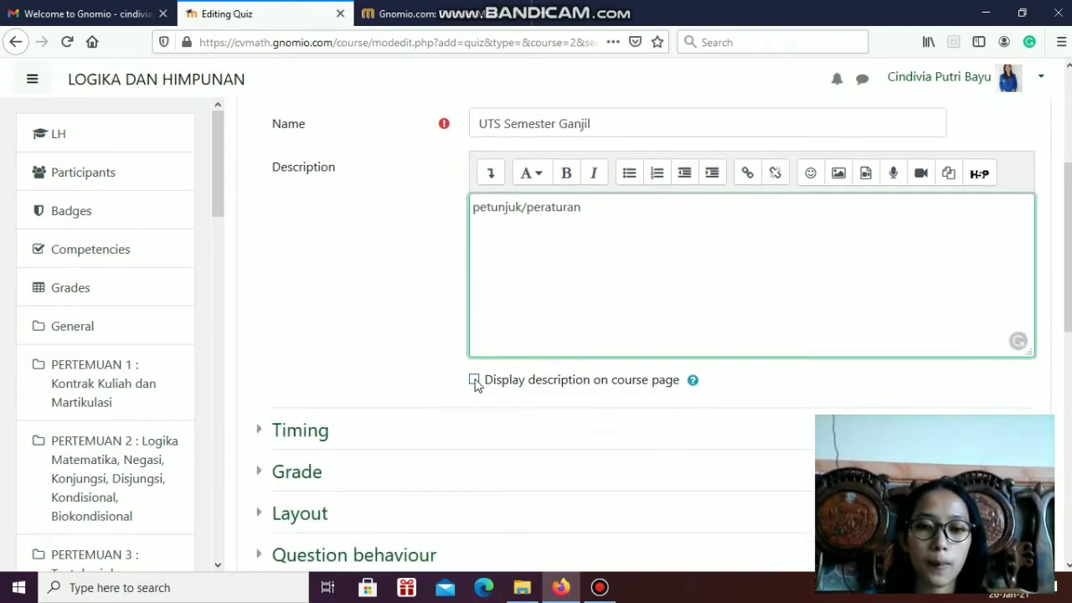
{"action": "left_click", "coordinate": [474, 381]}
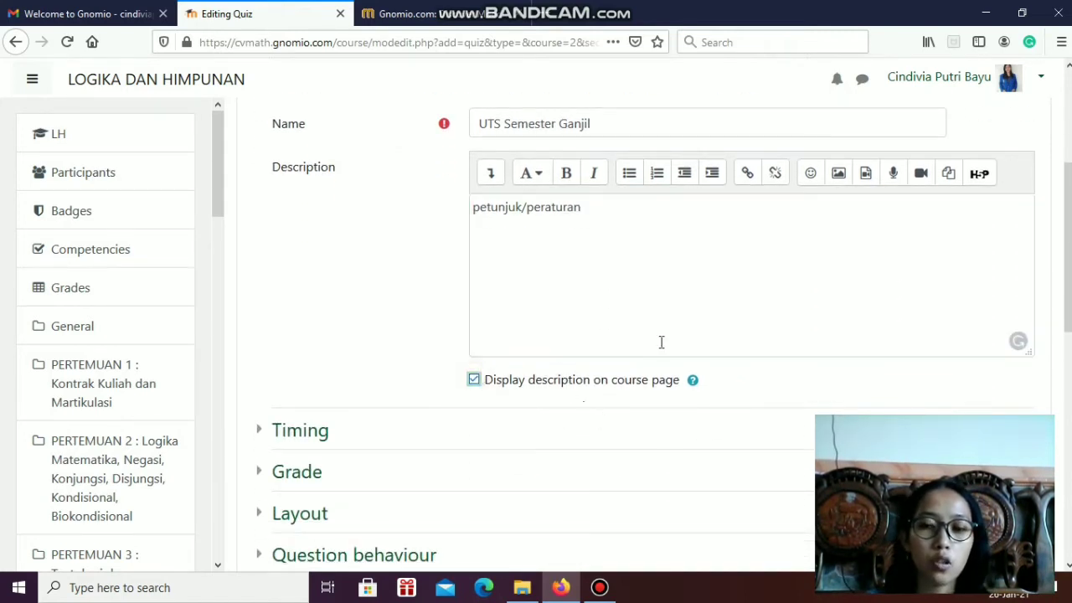
Expand the quiz's Timing settings and enable both the opening and closing dates
{"action": "scroll", "coordinate": [502, 351], "scroll_direction": "down", "scroll_amount": 2}
{"action": "left_click", "coordinate": [284, 351]}
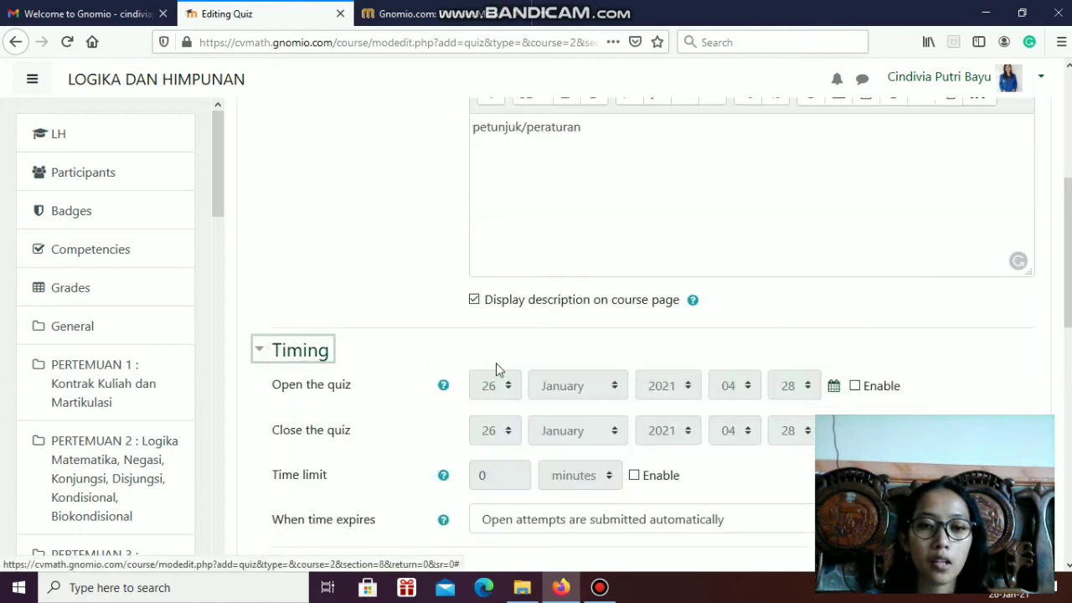
{"action": "scroll", "coordinate": [285, 251], "scroll_direction": "down", "scroll_amount": 3}
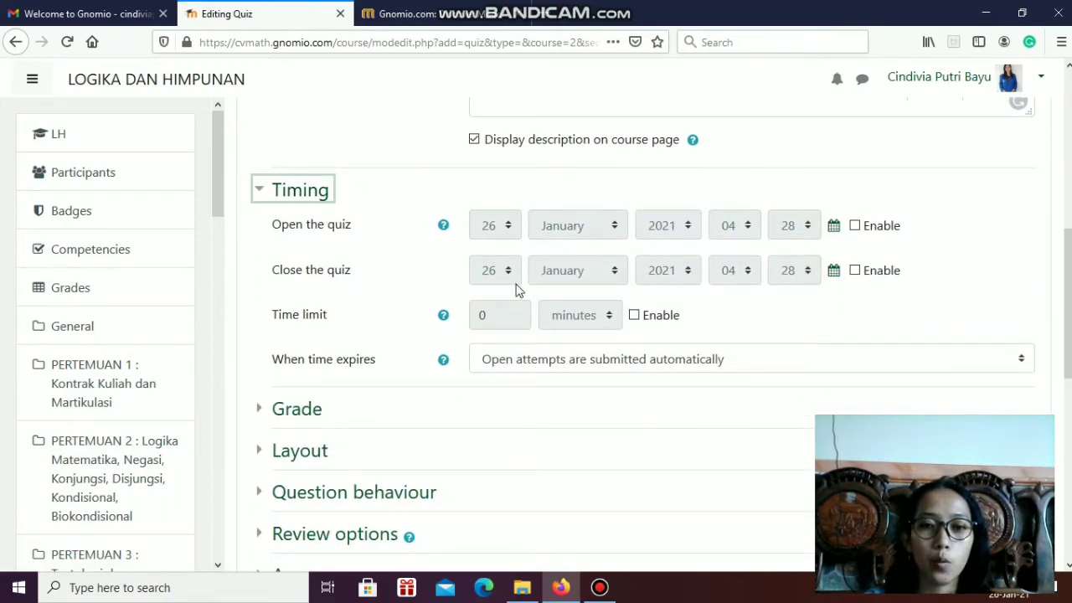
{"action": "left_click", "coordinate": [509, 226]}
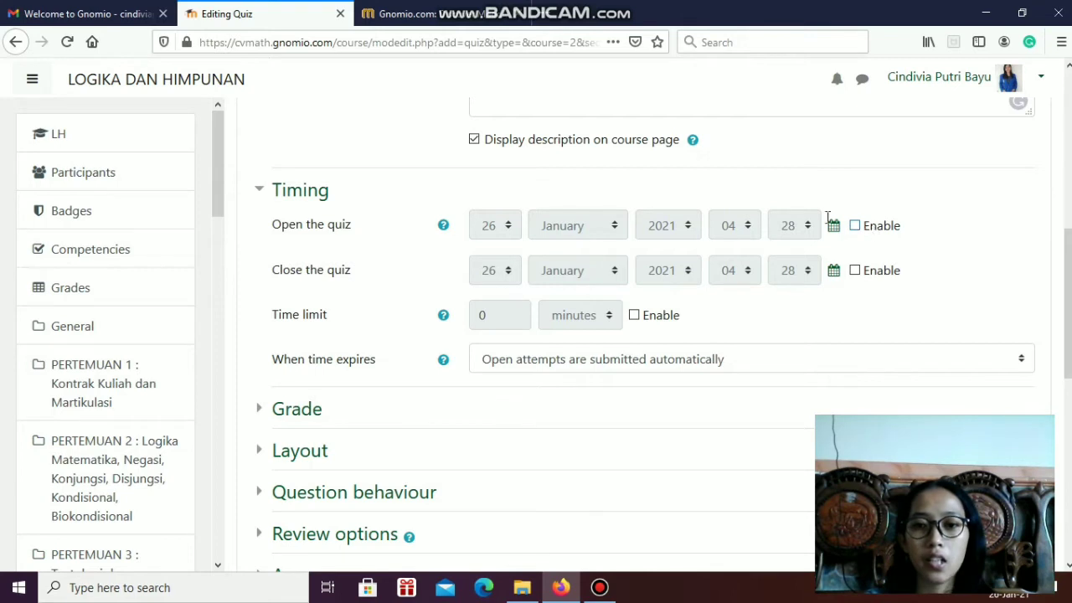
{"action": "left_click", "coordinate": [854, 225]}
{"action": "left_click", "coordinate": [853, 270]}
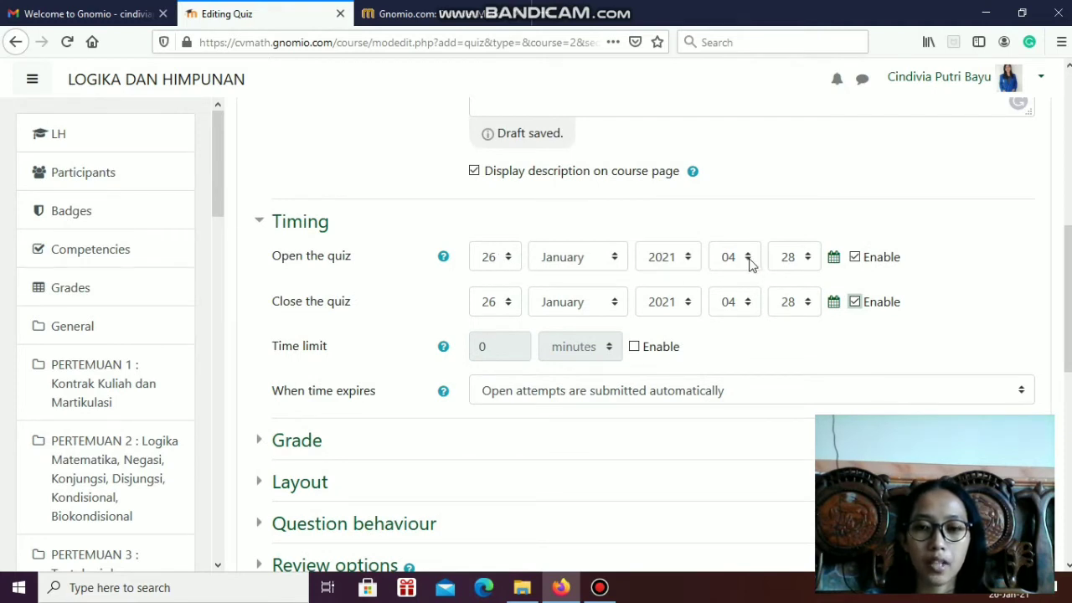
Set the quiz's opening time to 14:00
{"action": "left_click", "coordinate": [750, 262]}
{"action": "left_click", "coordinate": [750, 259]}
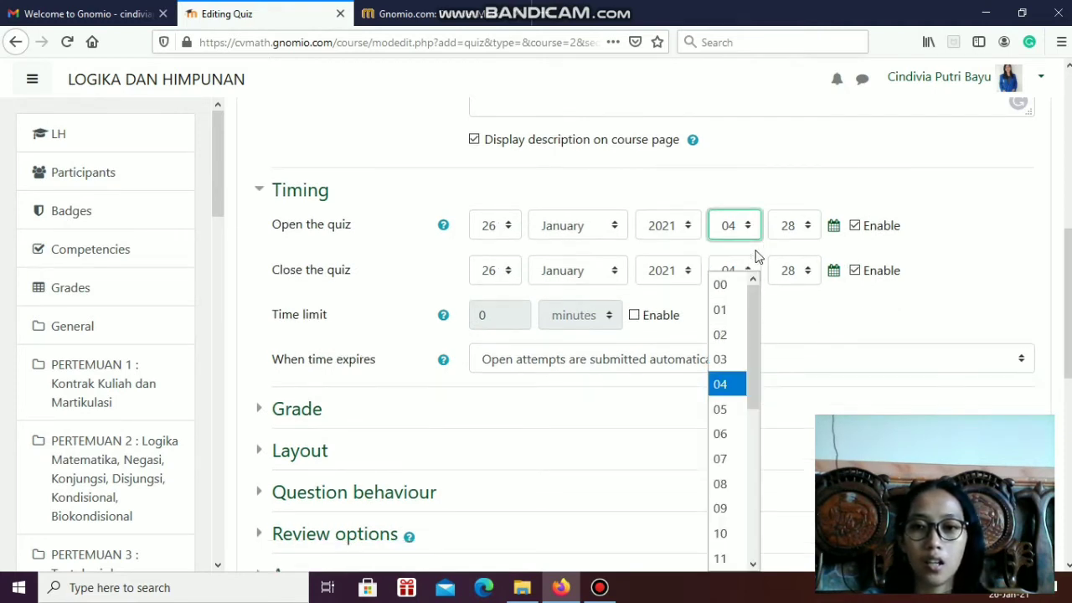
{"action": "left_click_drag", "start_coordinate": [752, 319], "coordinate": [750, 474]}
{"action": "left_click", "coordinate": [726, 339]}
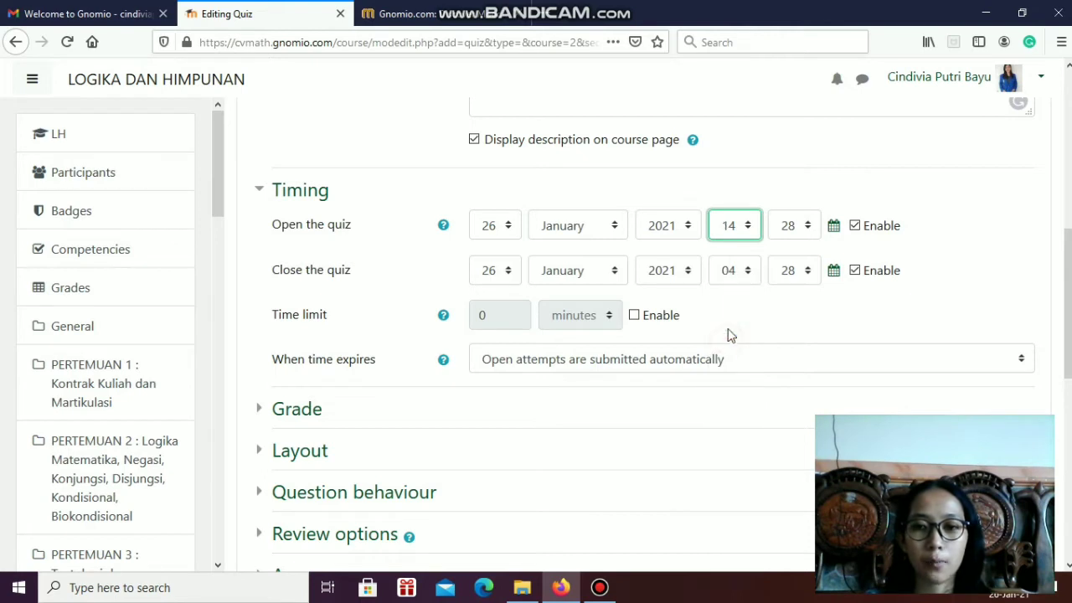
{"action": "left_click", "coordinate": [810, 225]}
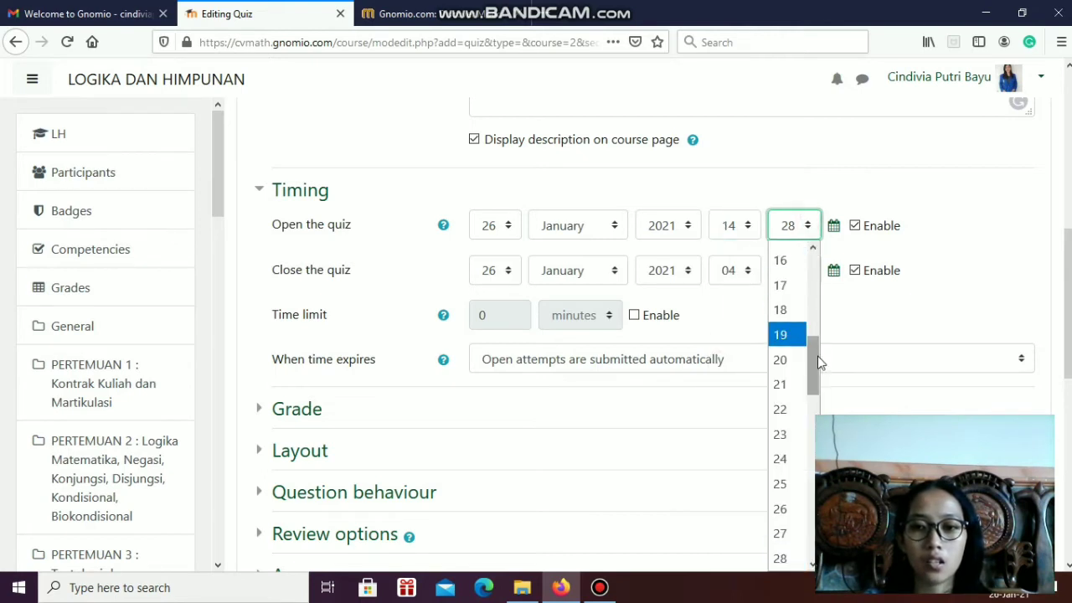
{"action": "left_click_drag", "start_coordinate": [819, 358], "coordinate": [816, 278]}
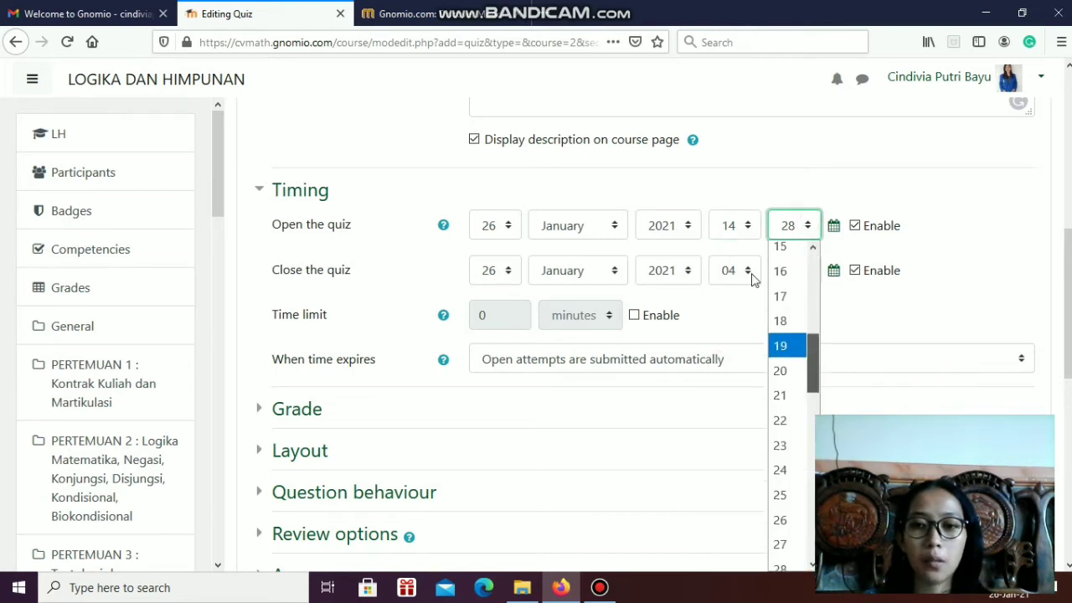
{"action": "left_click", "coordinate": [780, 255]}
Set the quiz's closing time to 16:00
{"action": "left_click", "coordinate": [753, 277]}
{"action": "left_click_drag", "start_coordinate": [751, 362], "coordinate": [754, 513]}
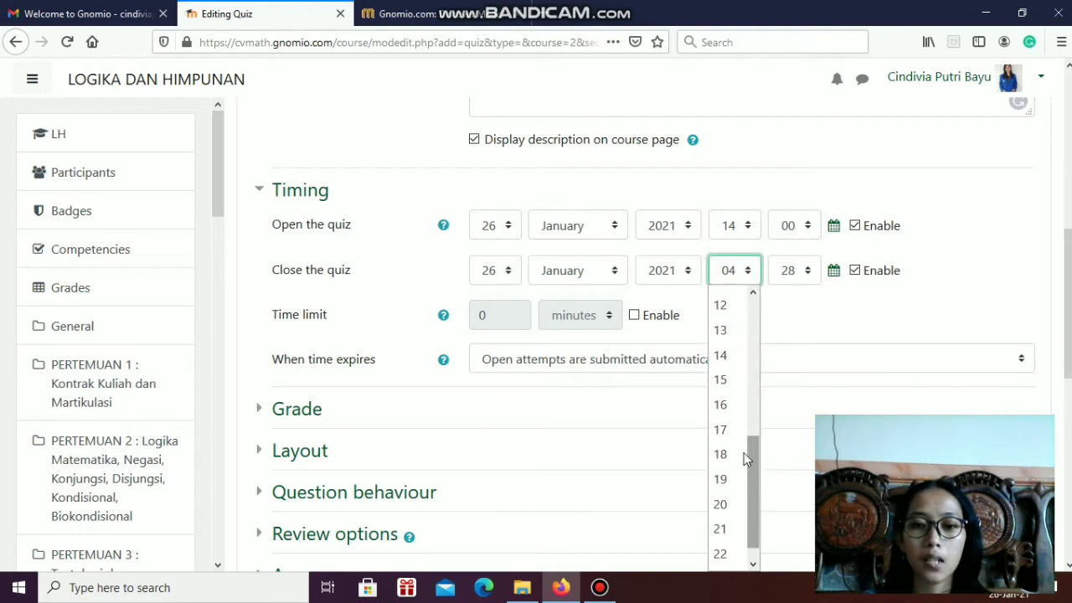
{"action": "left_click", "coordinate": [722, 405]}
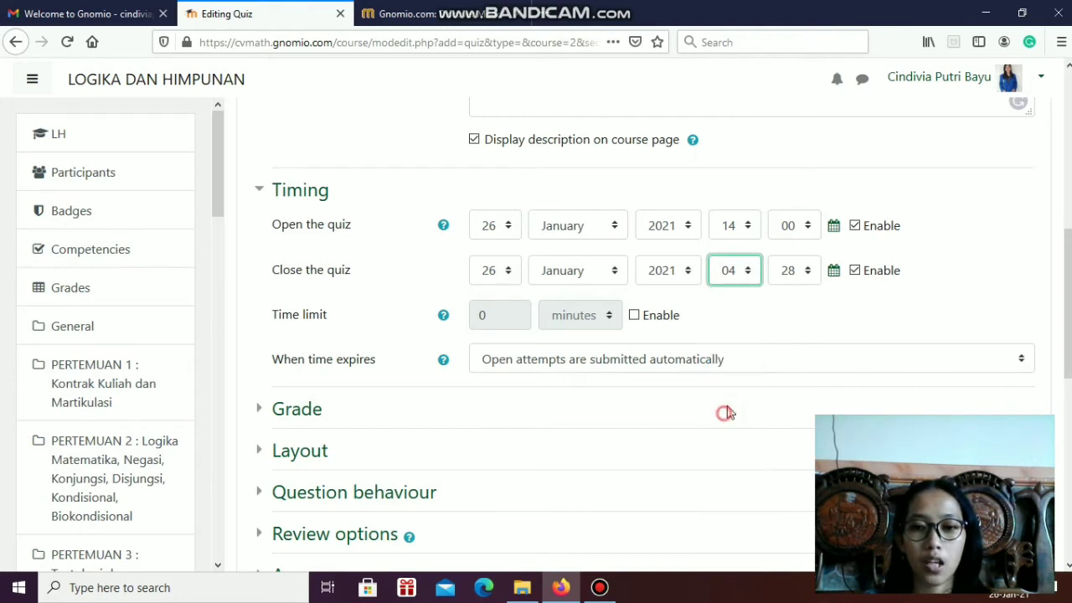
{"action": "left_click", "coordinate": [814, 273]}
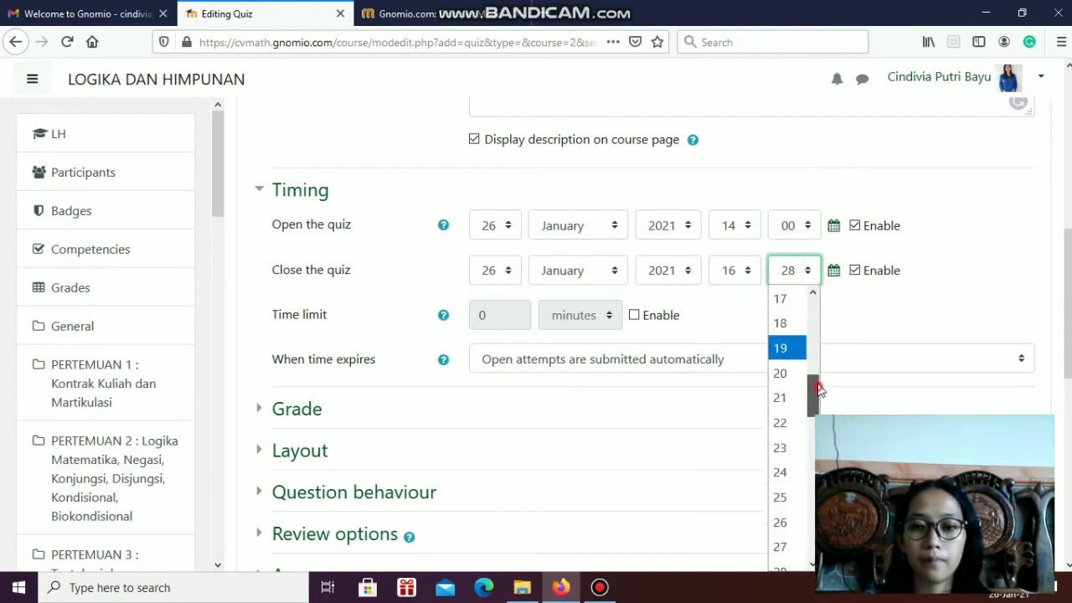
{"action": "left_click_drag", "start_coordinate": [812, 394], "coordinate": [807, 289]}
{"action": "left_click", "coordinate": [783, 299]}
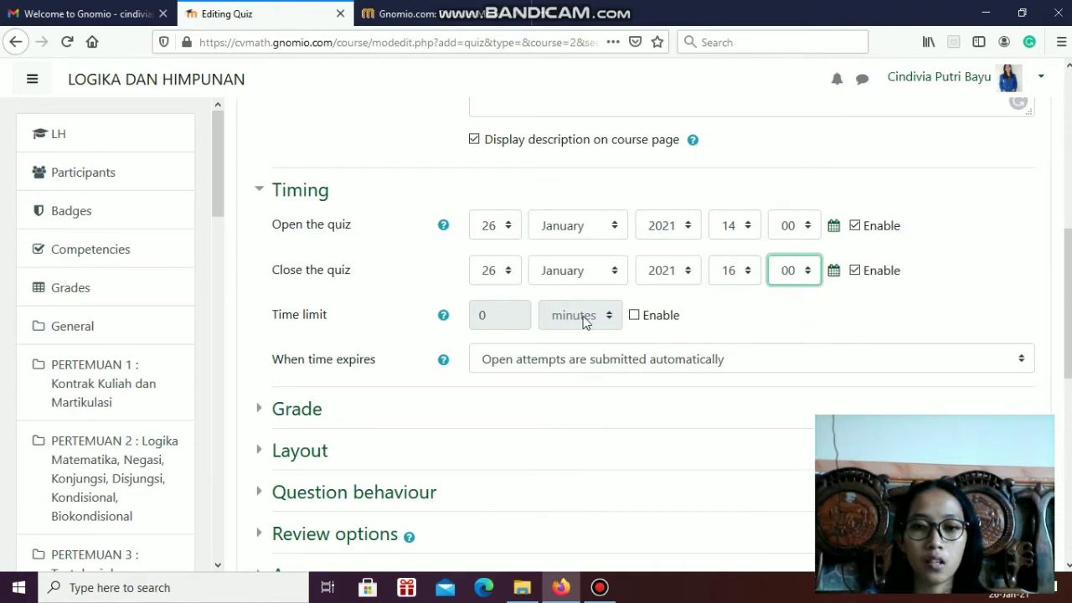
Enable the quiz's time limit and set it to 60 minutes
{"action": "scroll", "coordinate": [587, 322], "scroll_direction": "down", "scroll_amount": 2}
{"action": "left_click", "coordinate": [634, 235]}
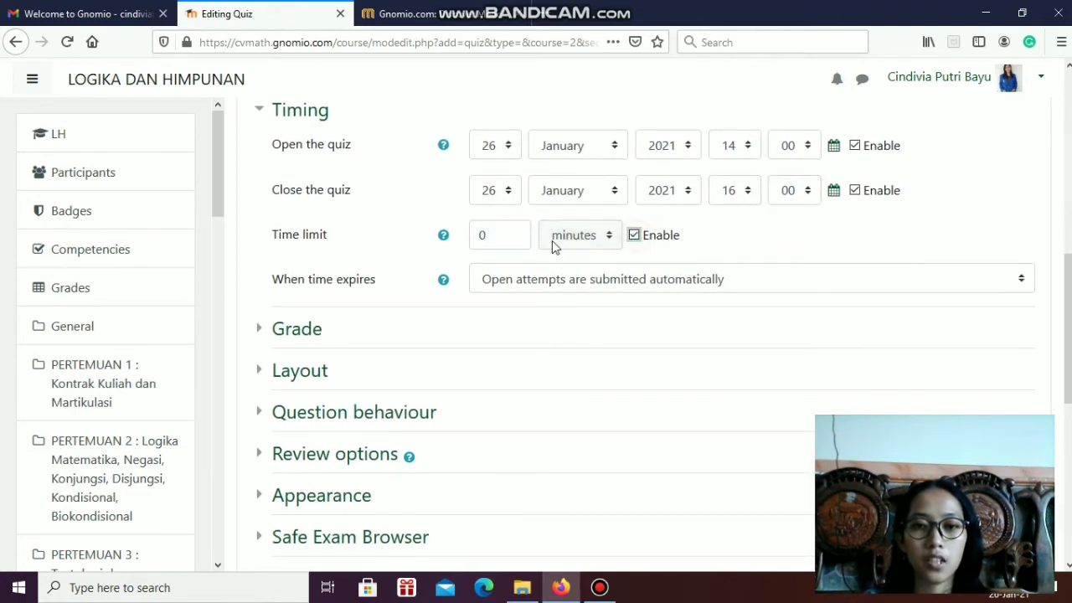
{"action": "left_click", "coordinate": [484, 236]}
{"action": "left_click_drag", "start_coordinate": [484, 236], "coordinate": [462, 237]}
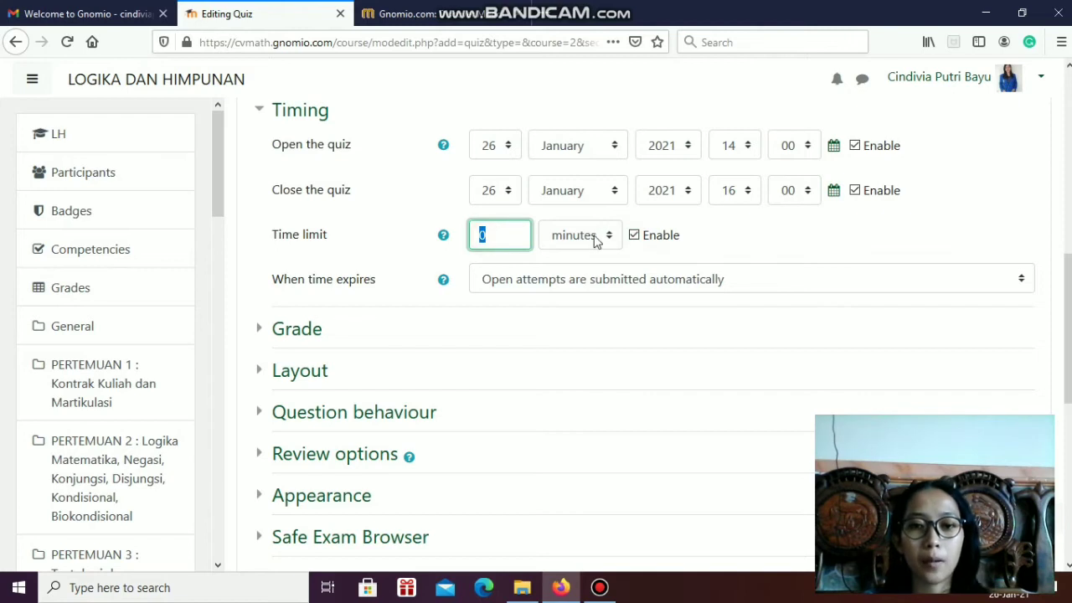
{"action": "type", "text": "60"}
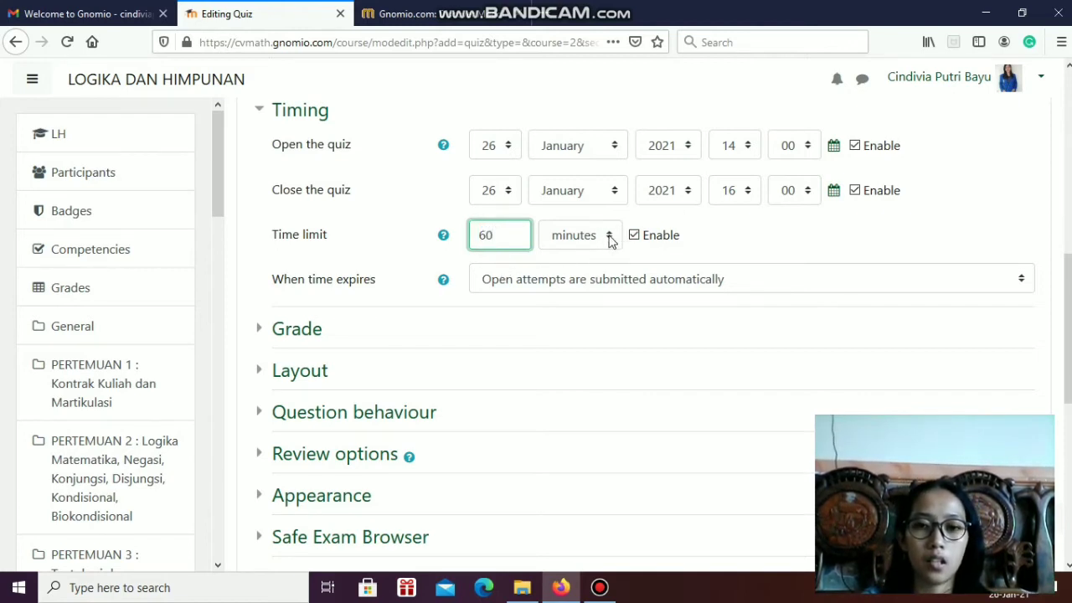
{"action": "scroll", "coordinate": [624, 253], "scroll_direction": "down", "scroll_amount": 3}
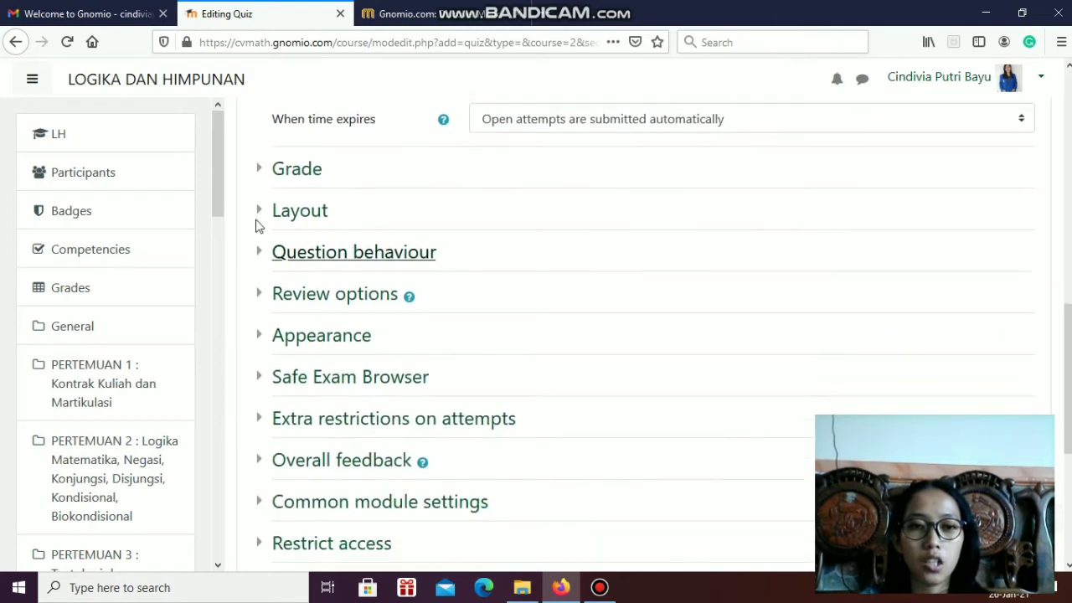
Expand the quiz's Grade and Layout settings, keep their defaults, and save and display the quiz
{"action": "left_click", "coordinate": [281, 171]}
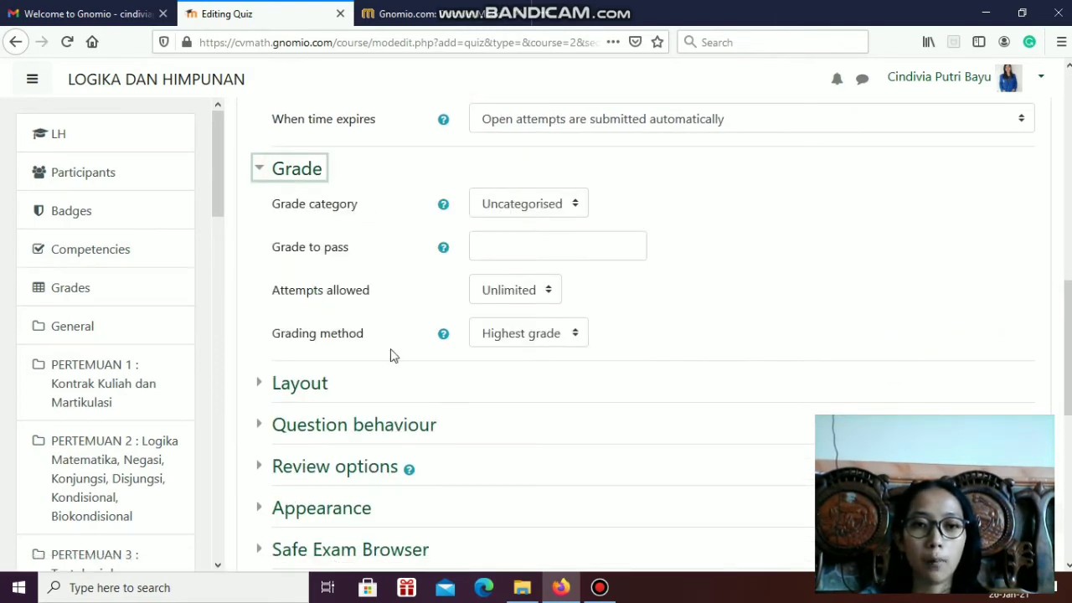
{"action": "left_click", "coordinate": [303, 387]}
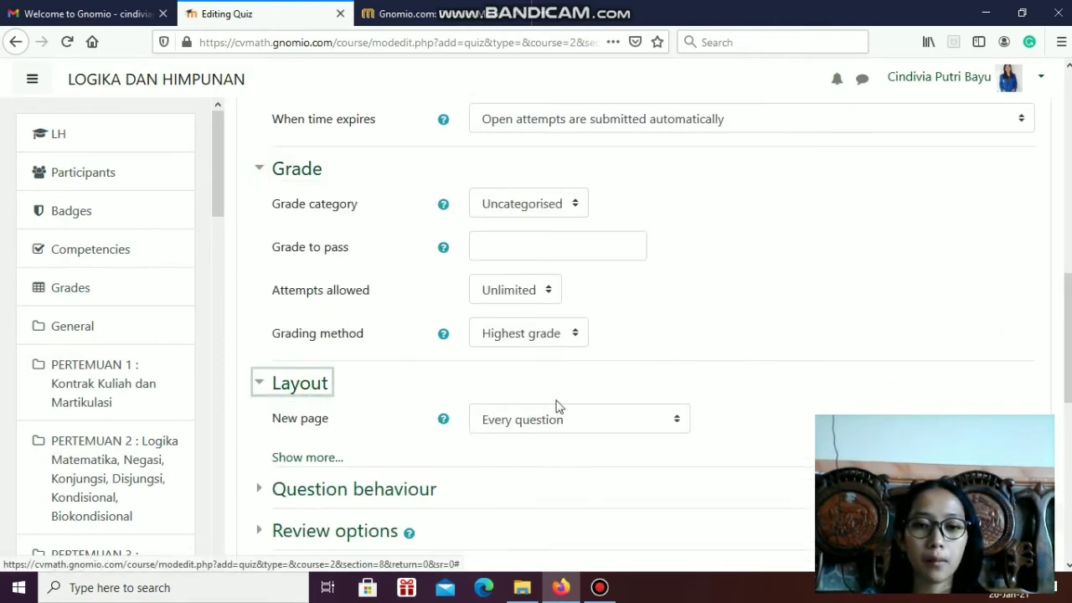
{"action": "scroll", "coordinate": [394, 276], "scroll_direction": "down", "scroll_amount": 3}
{"action": "scroll", "coordinate": [469, 371], "scroll_direction": "down", "scroll_amount": 6}
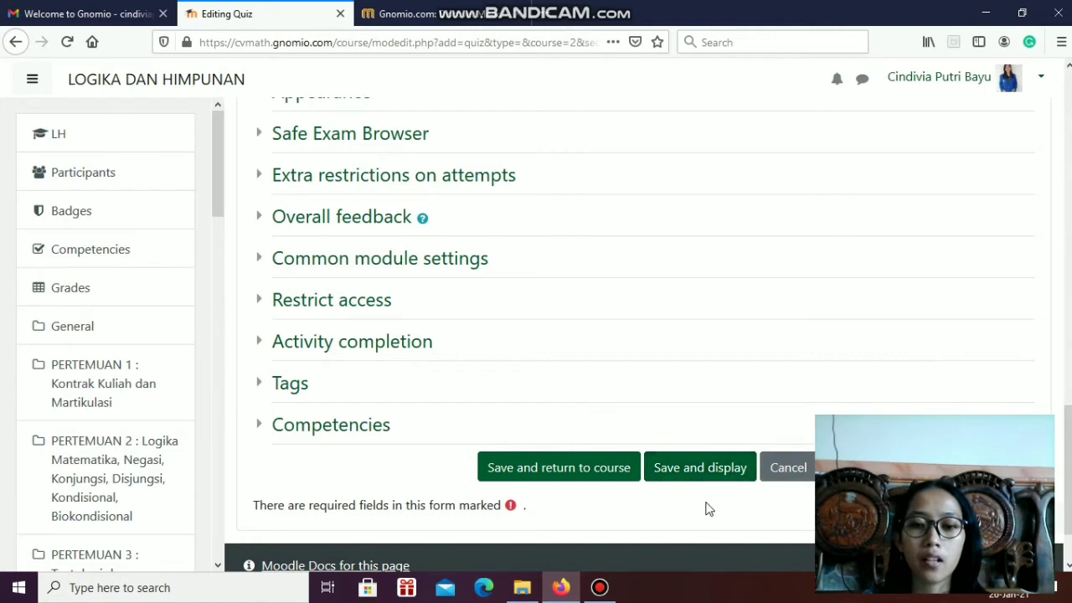
{"action": "left_click", "coordinate": [692, 474]}
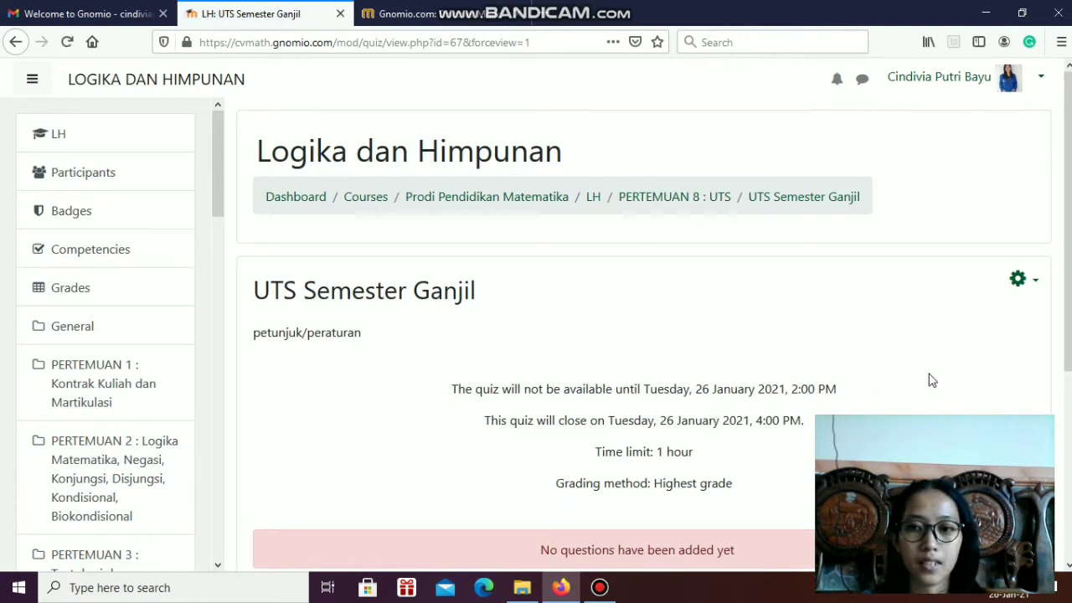
Open the UTS Semester Ganjil quiz's question editing page
{"action": "scroll", "coordinate": [876, 400], "scroll_direction": "down", "scroll_amount": 2}
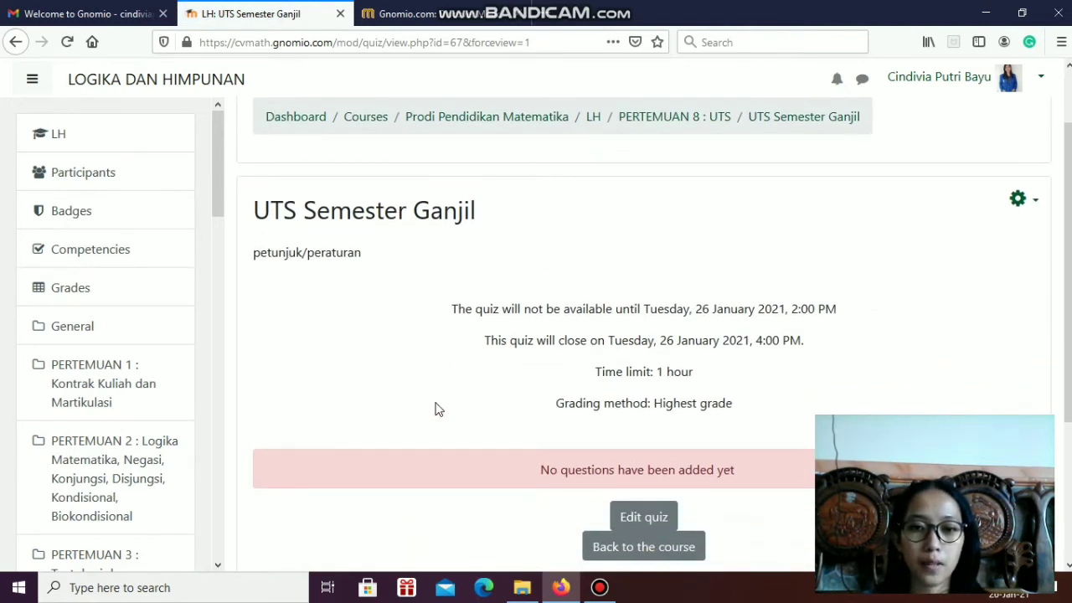
{"action": "scroll", "coordinate": [583, 500], "scroll_direction": "down", "scroll_amount": 2}
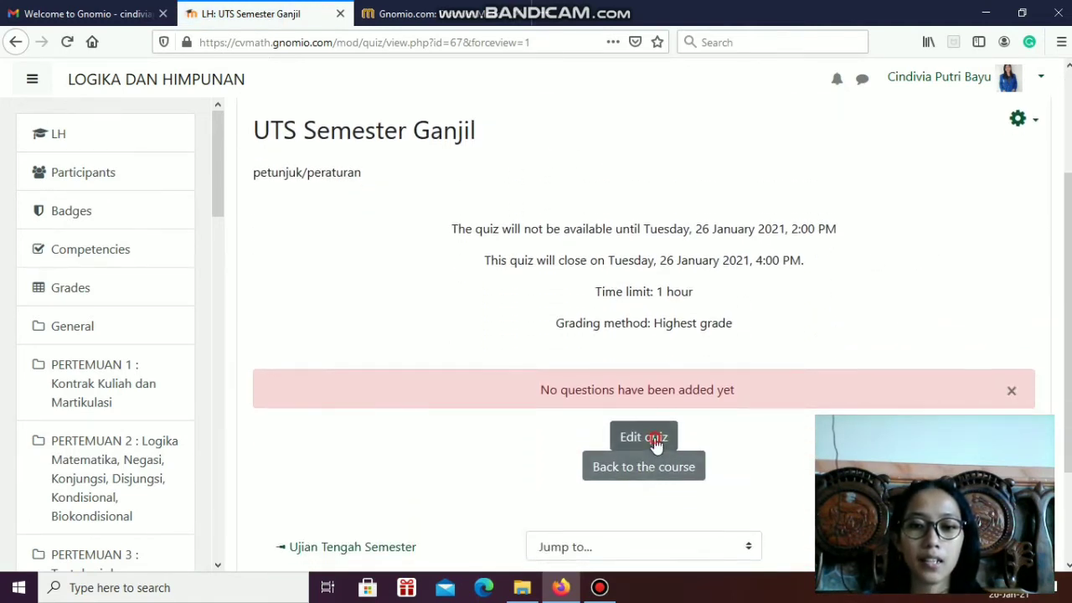
{"action": "left_click", "coordinate": [656, 440]}
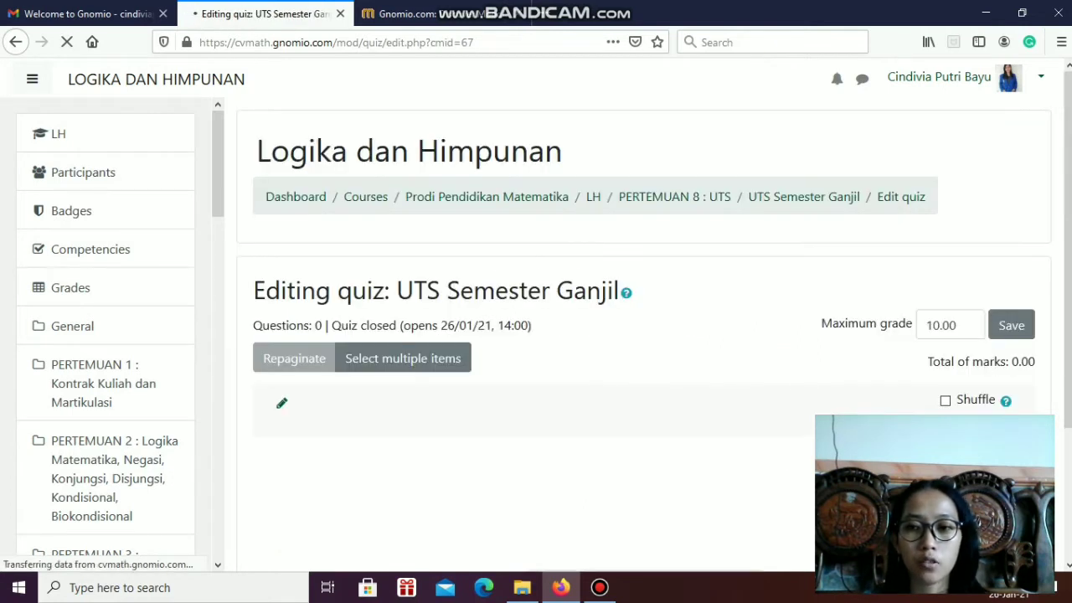
Set the heading of the quiz's first section to "soal 1"
{"action": "scroll", "coordinate": [309, 368], "scroll_direction": "down", "scroll_amount": 2}
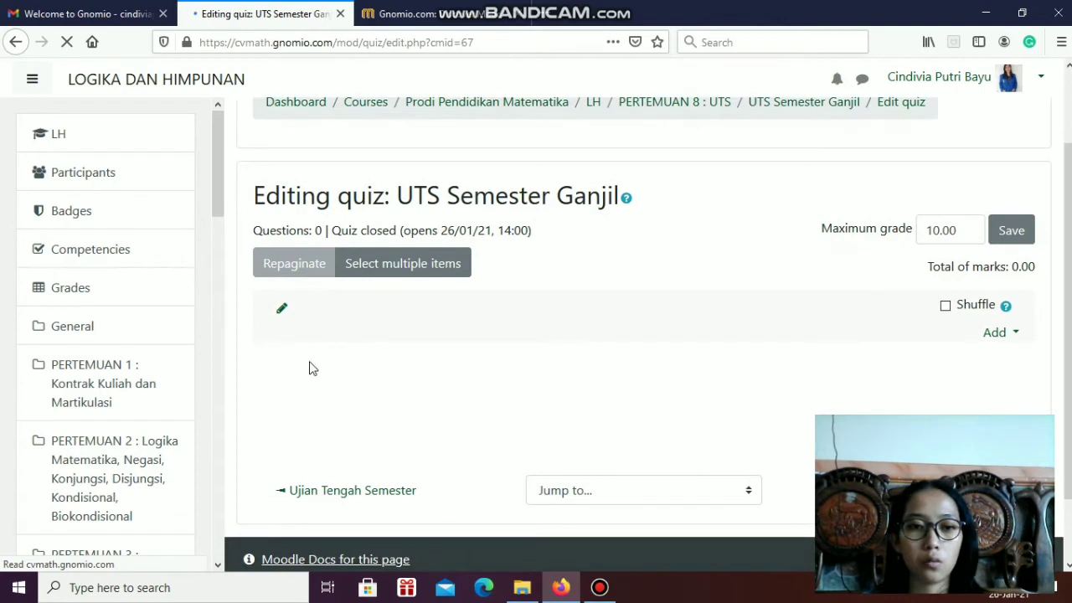
{"action": "left_click", "coordinate": [283, 311]}
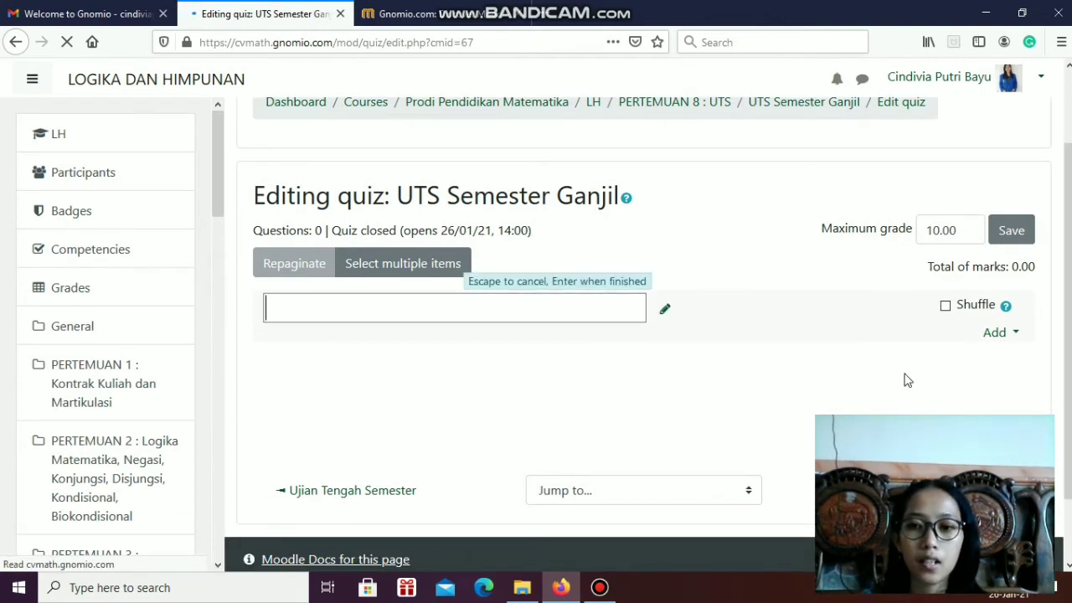
{"action": "left_click", "coordinate": [669, 372]}
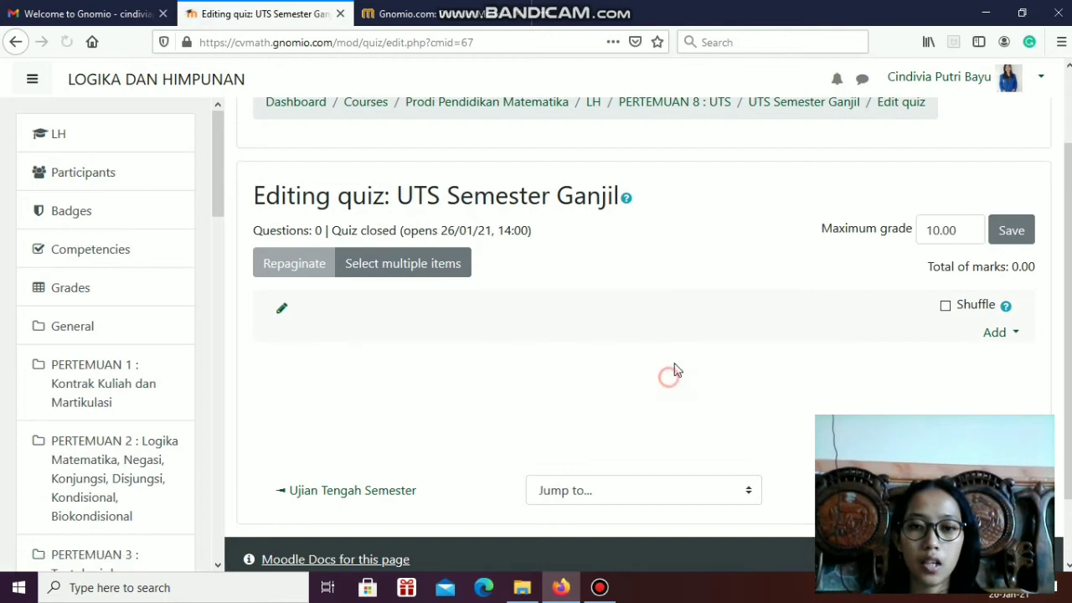
{"action": "left_click", "coordinate": [284, 311]}
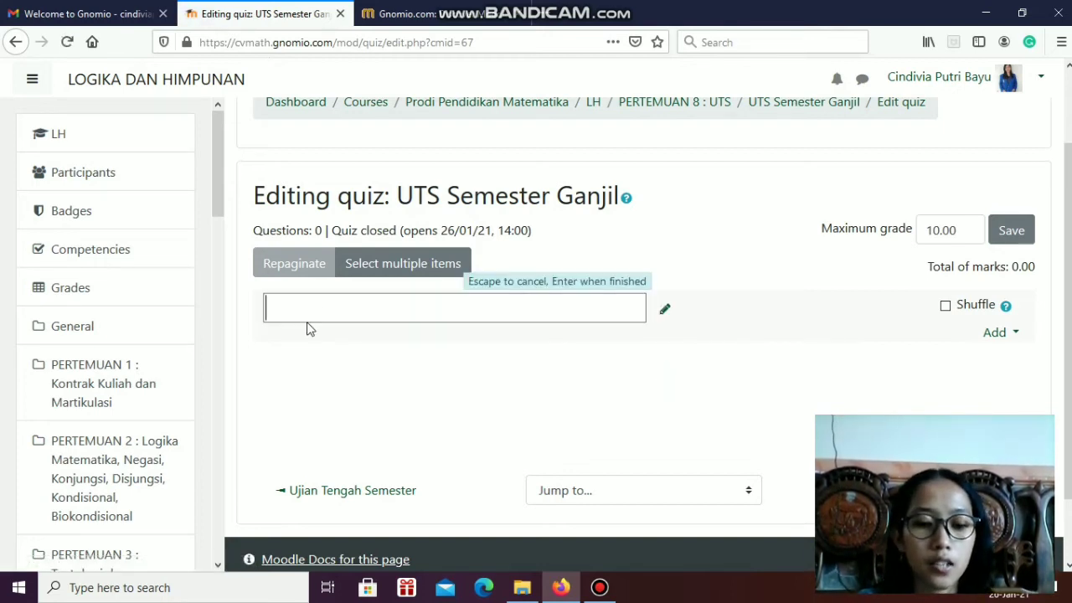
{"action": "type", "text": "soal 1"}
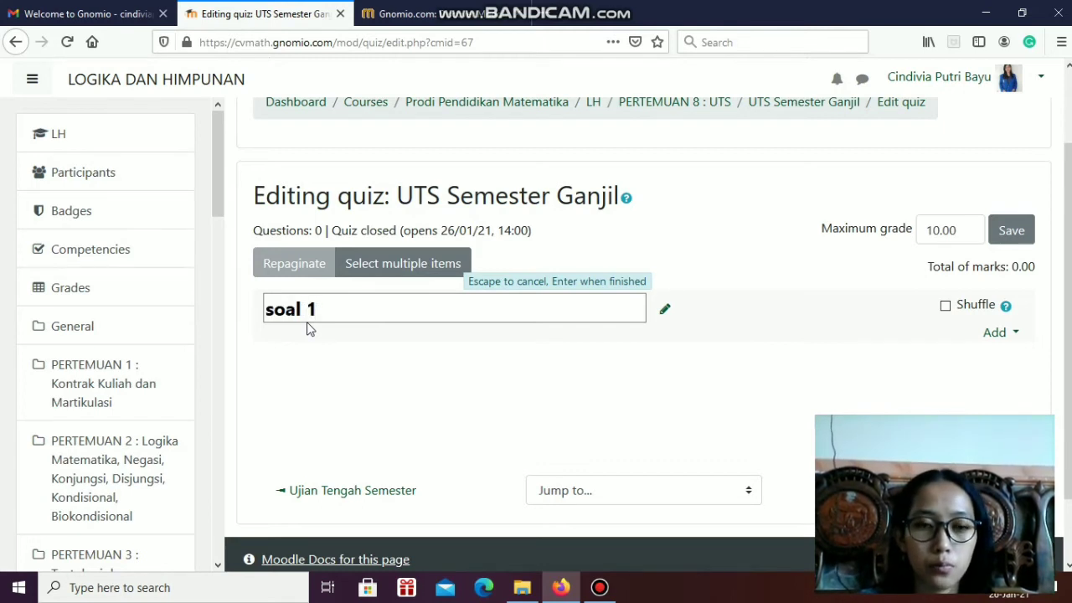
{"action": "key", "text": "Return"}
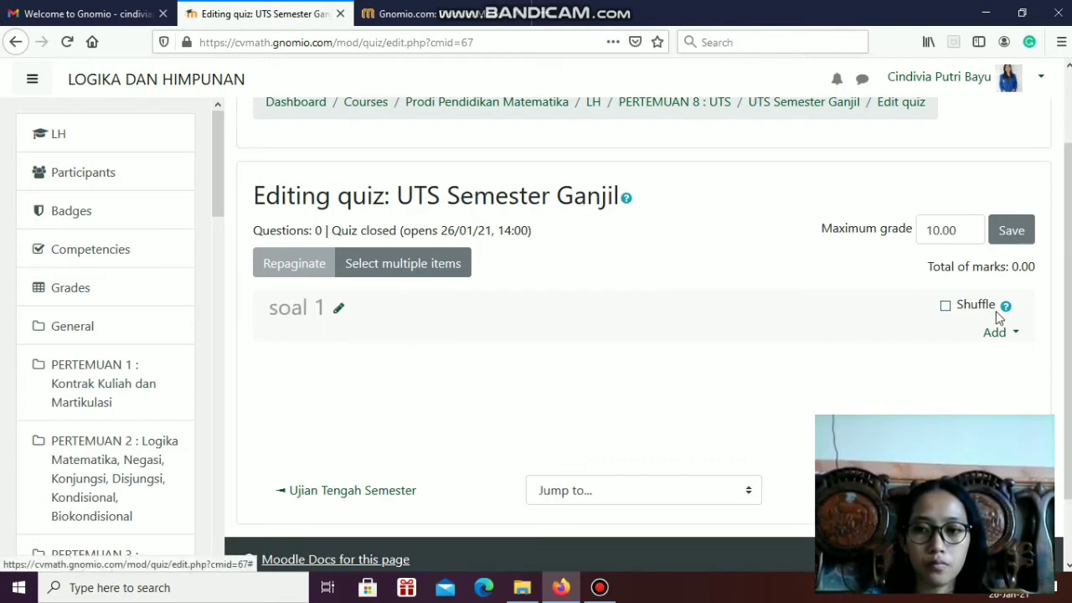
Add a new question of type Essay to the soal 1 section, viewing the Multiple choice and True/False descriptions first
{"action": "left_click", "coordinate": [1009, 331]}
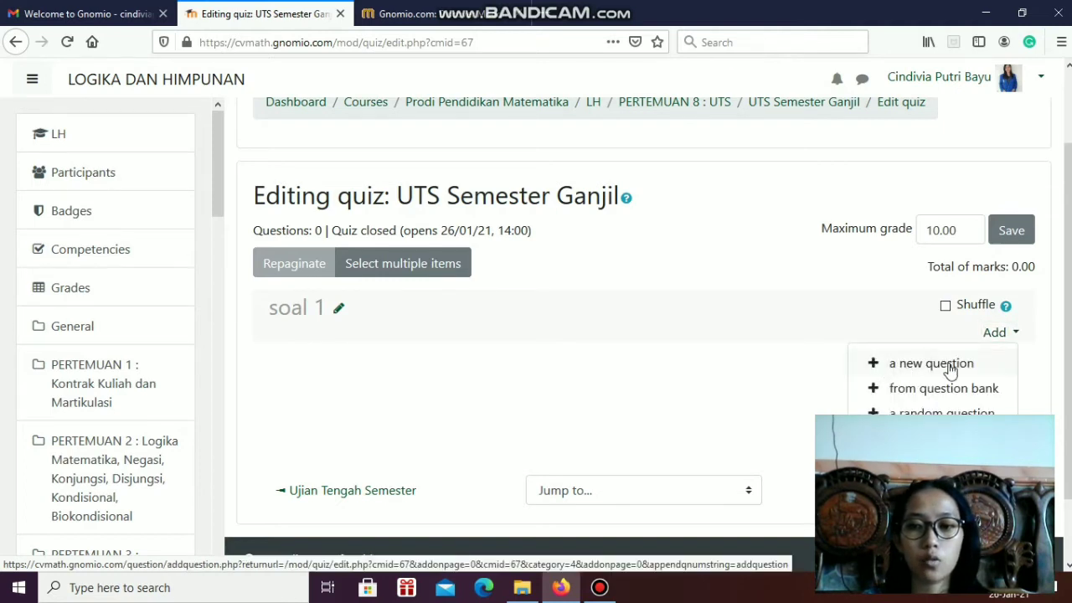
{"action": "left_click", "coordinate": [950, 365]}
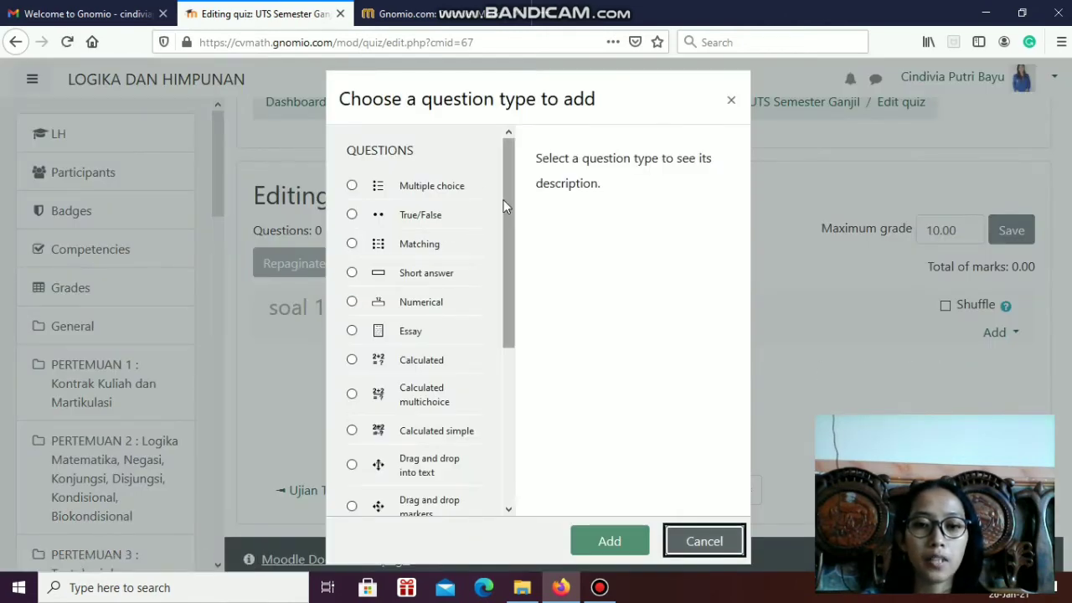
{"action": "left_click", "coordinate": [435, 186]}
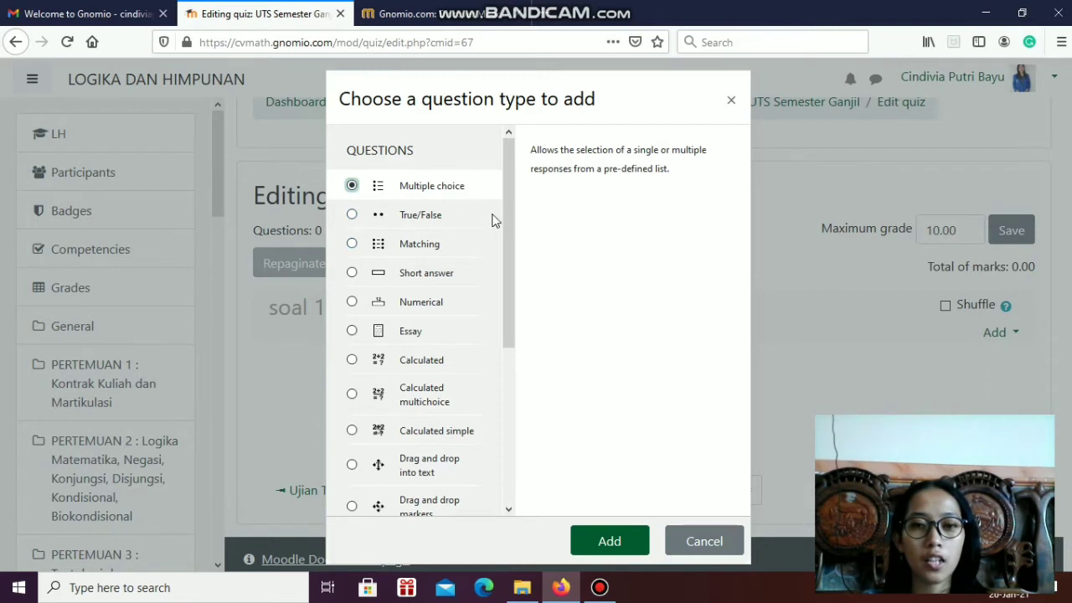
{"action": "left_click", "coordinate": [360, 211]}
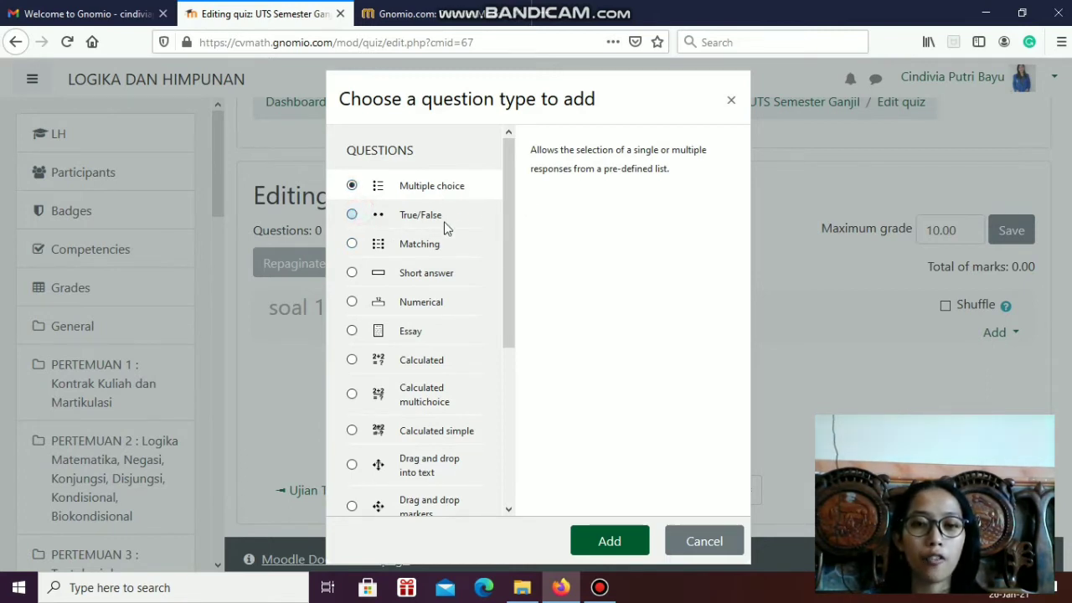
{"action": "left_click", "coordinate": [359, 338]}
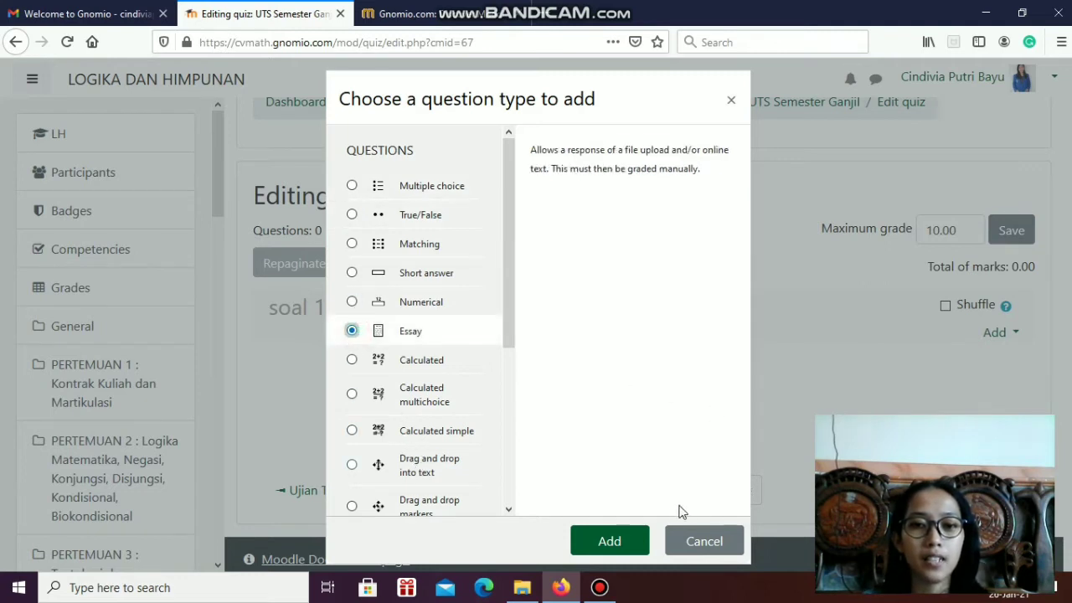
{"action": "left_click", "coordinate": [609, 547]}
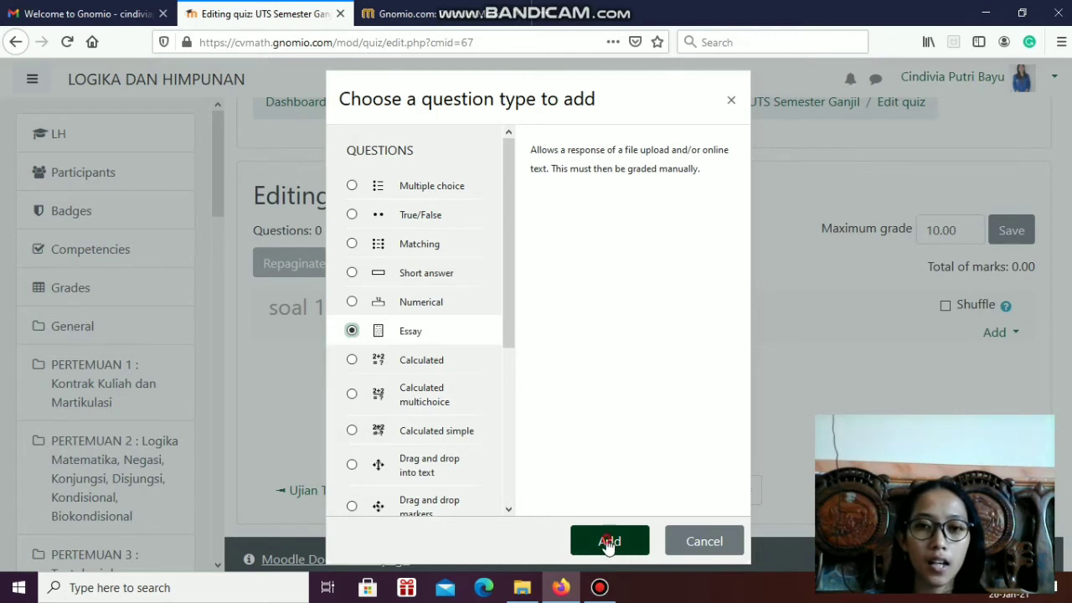
{"action": "left_click", "coordinate": [609, 542]}
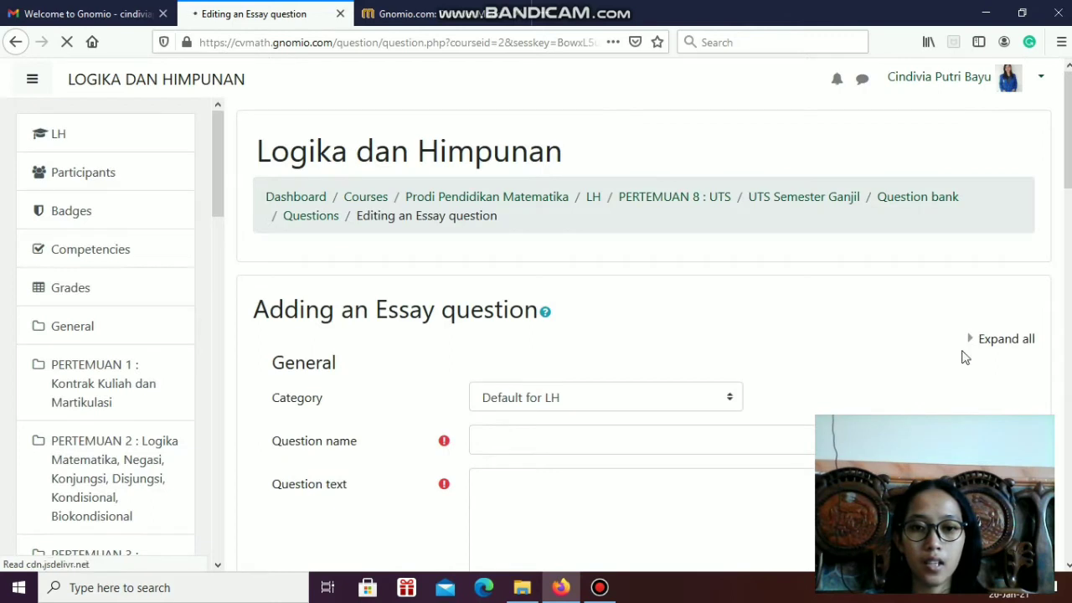
Set the essay question's category to Default for UTS Semester Ganjil and its name to "Soal 1"
{"action": "scroll", "coordinate": [706, 220], "scroll_direction": "down", "scroll_amount": 3}
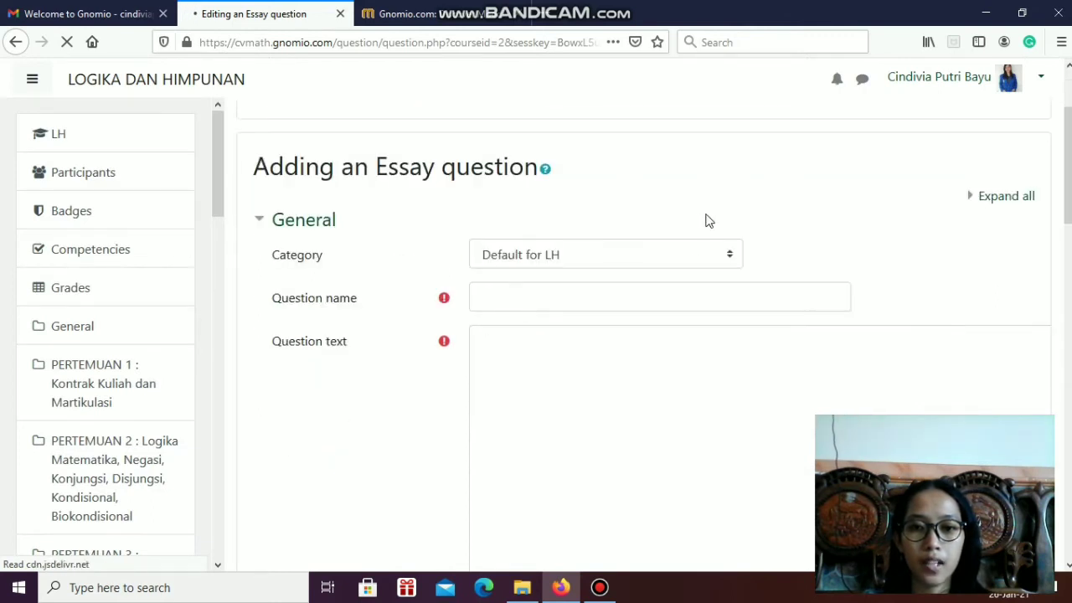
{"action": "left_click", "coordinate": [733, 260]}
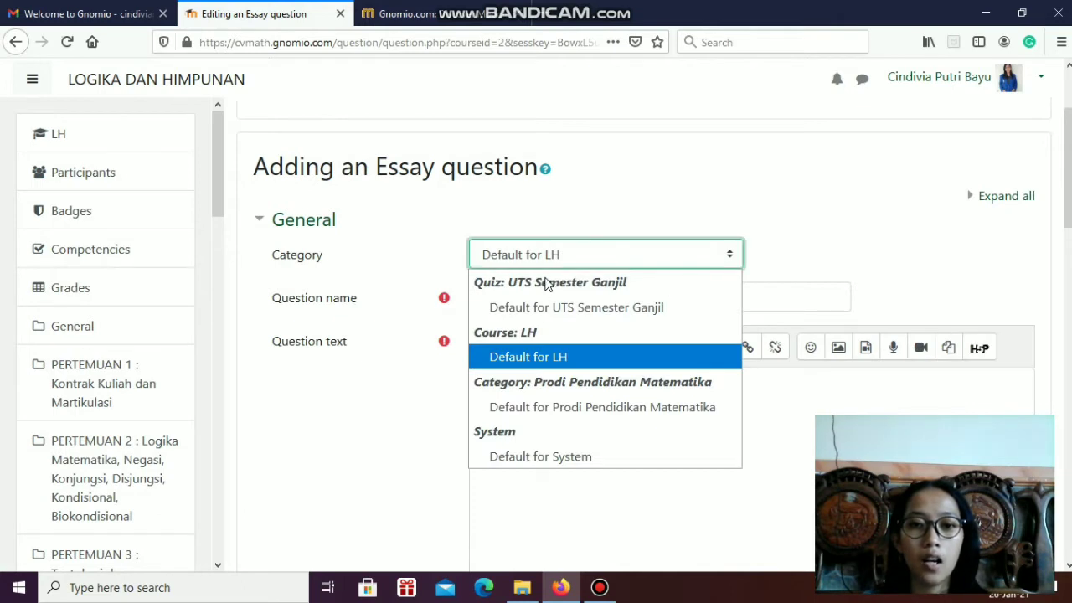
{"action": "left_click", "coordinate": [604, 310]}
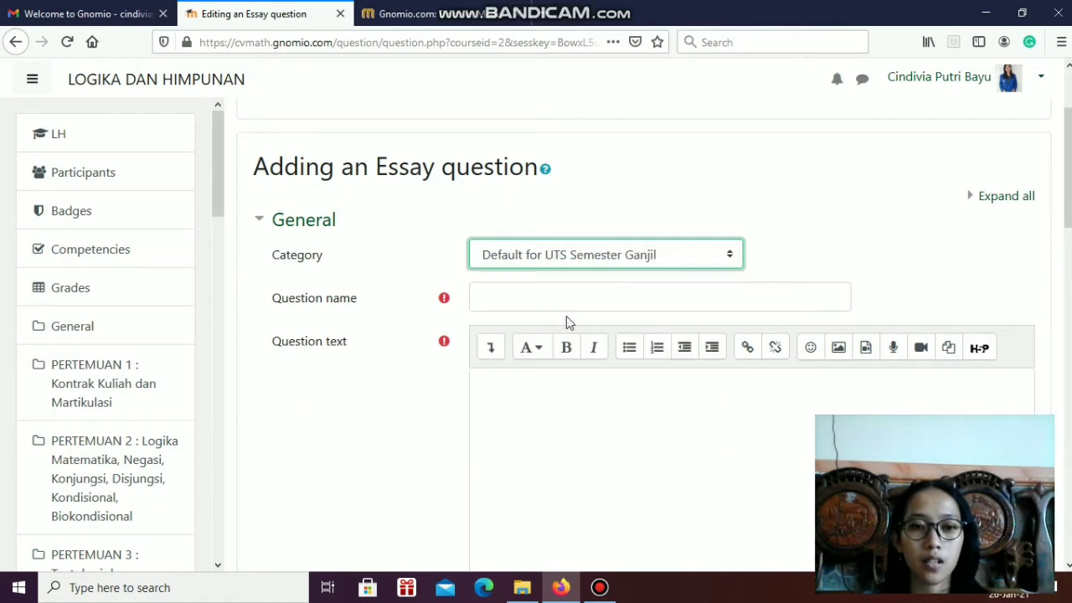
{"action": "left_click", "coordinate": [547, 302]}
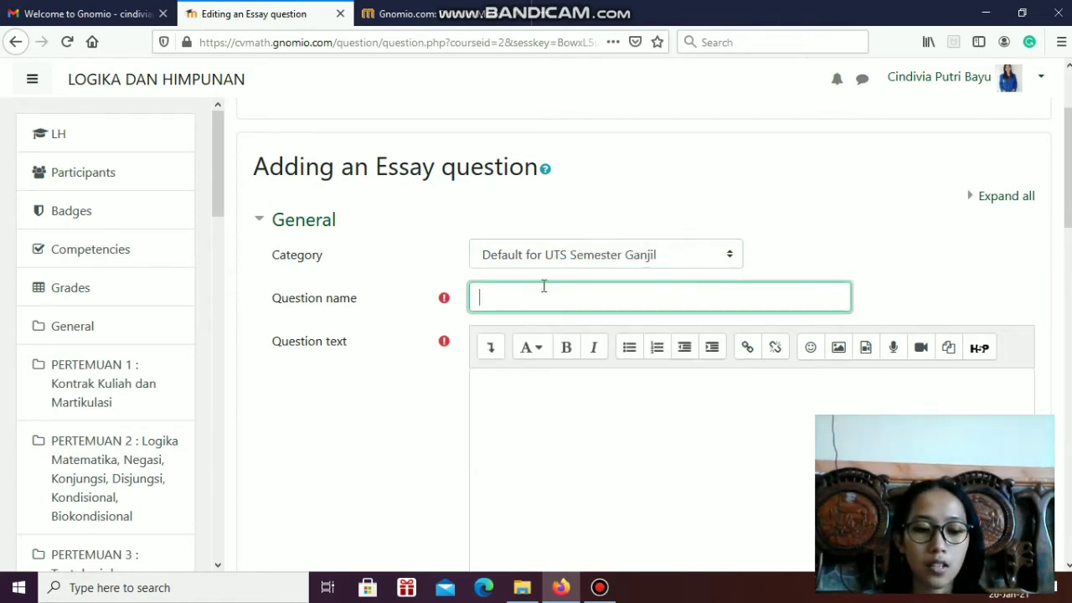
{"action": "type", "text": "Soal 1"}
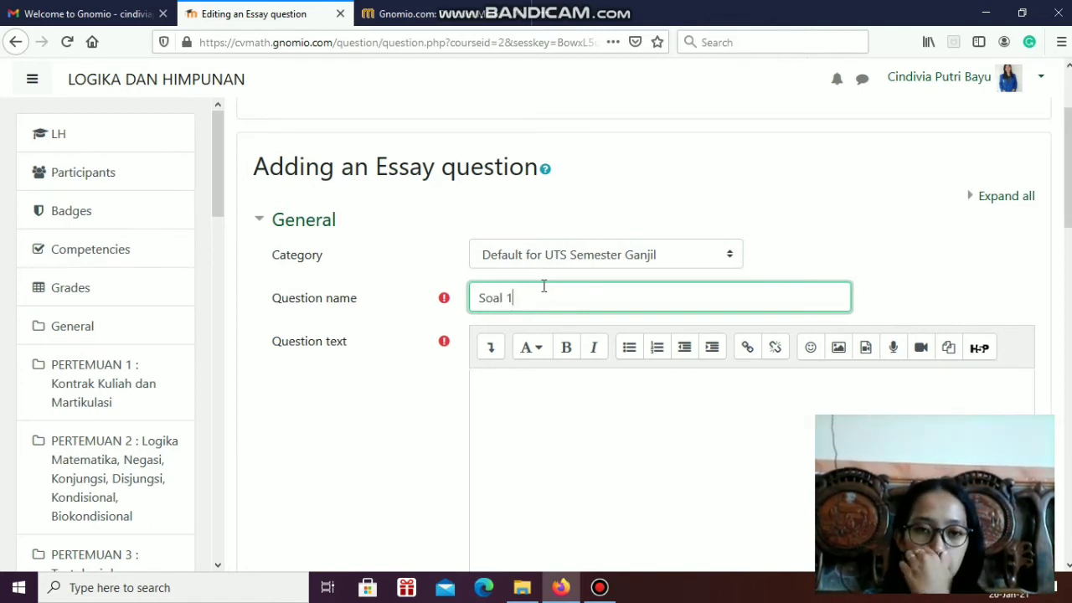
Dismiss the Grammarly notice and enter the question text "buatlah sebuah pernyataan umum dan khusus"
{"action": "scroll", "coordinate": [554, 428], "scroll_direction": "down", "scroll_amount": 2}
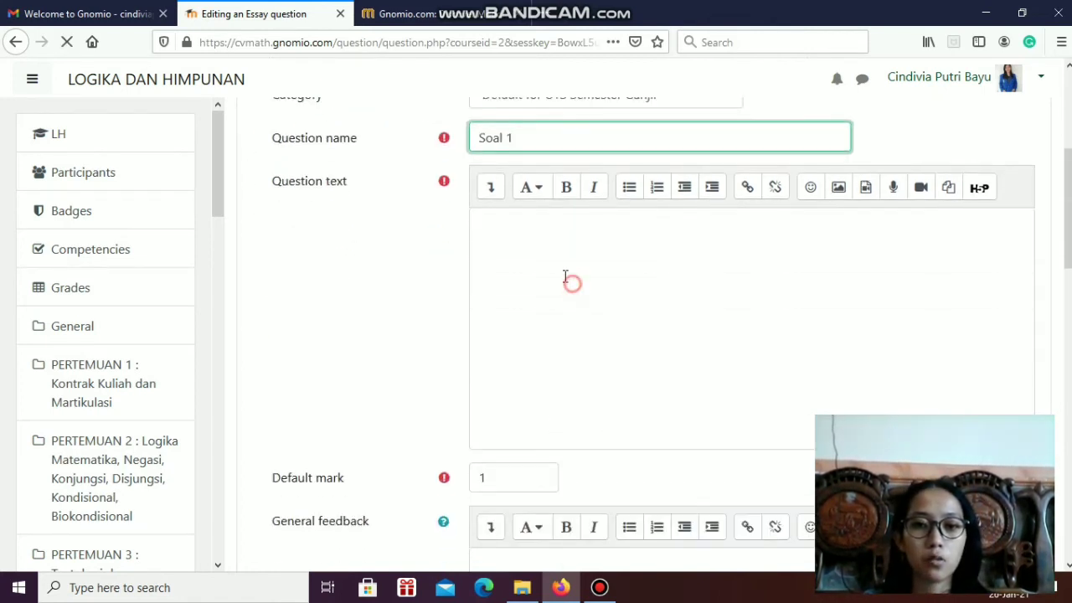
{"action": "left_click", "coordinate": [545, 235]}
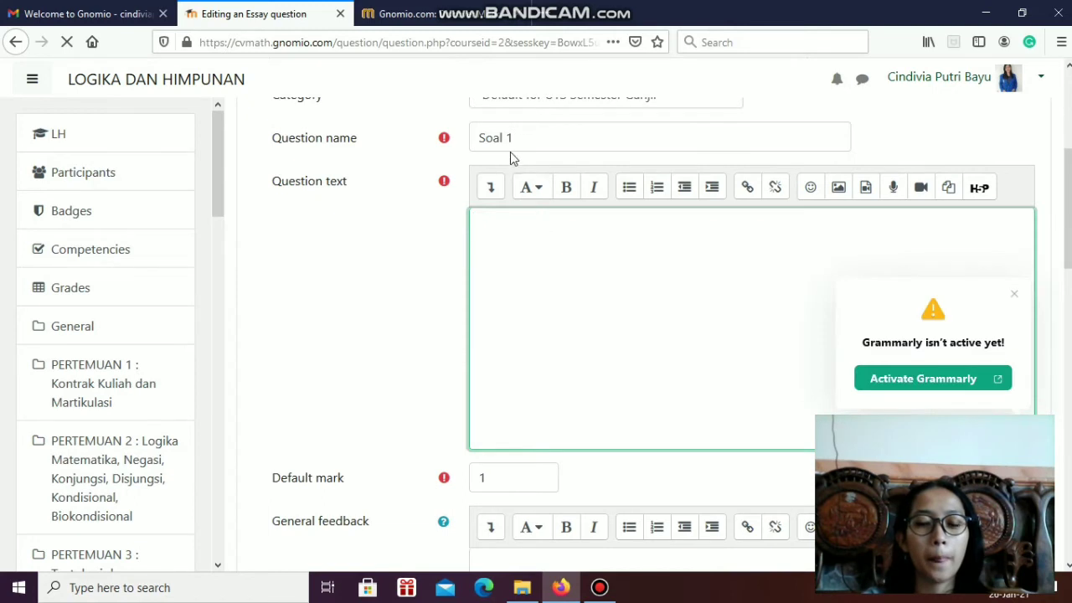
{"action": "left_click", "coordinate": [1015, 294]}
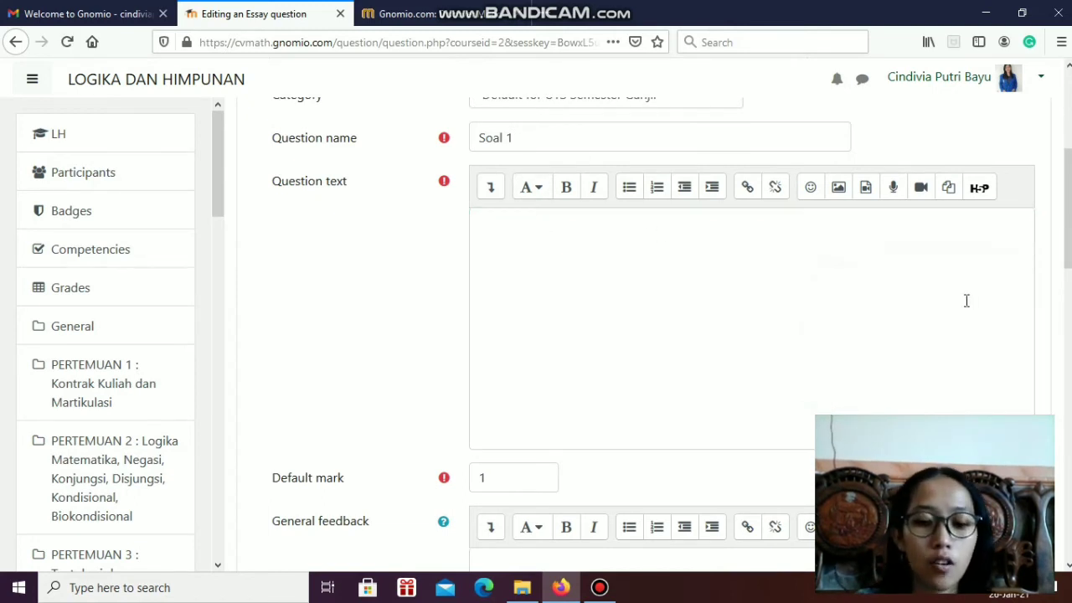
{"action": "left_click", "coordinate": [680, 247]}
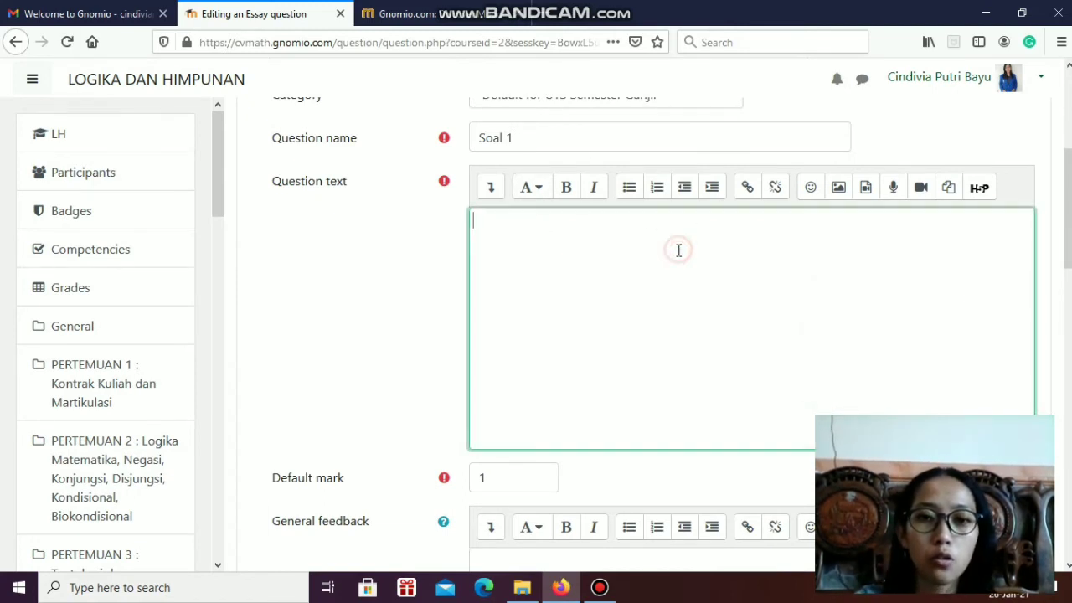
{"action": "type", "text": "buat"}
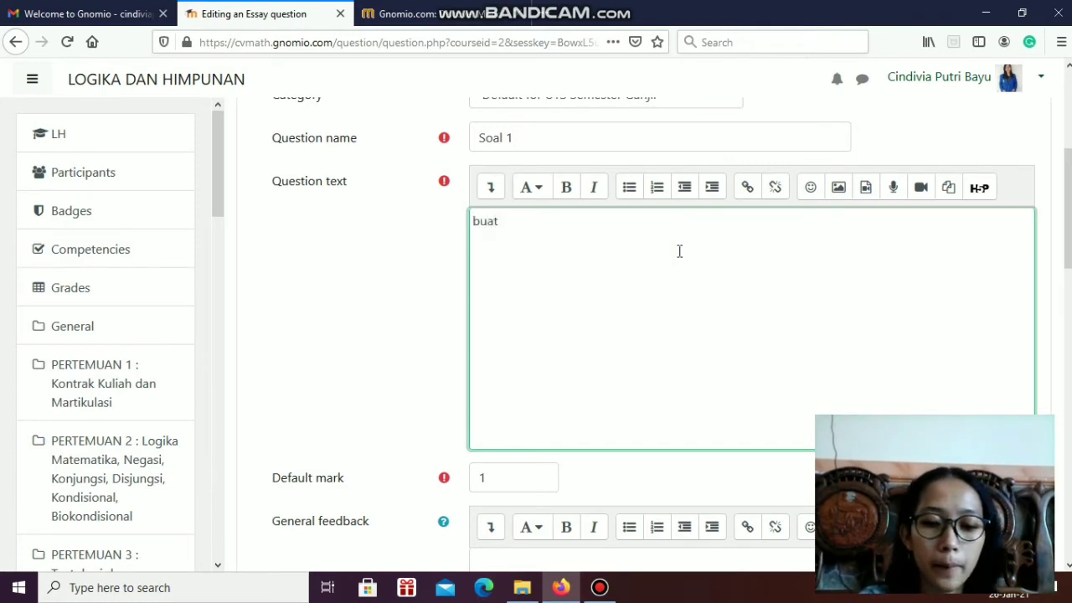
{"action": "type", "text": "lah se"}
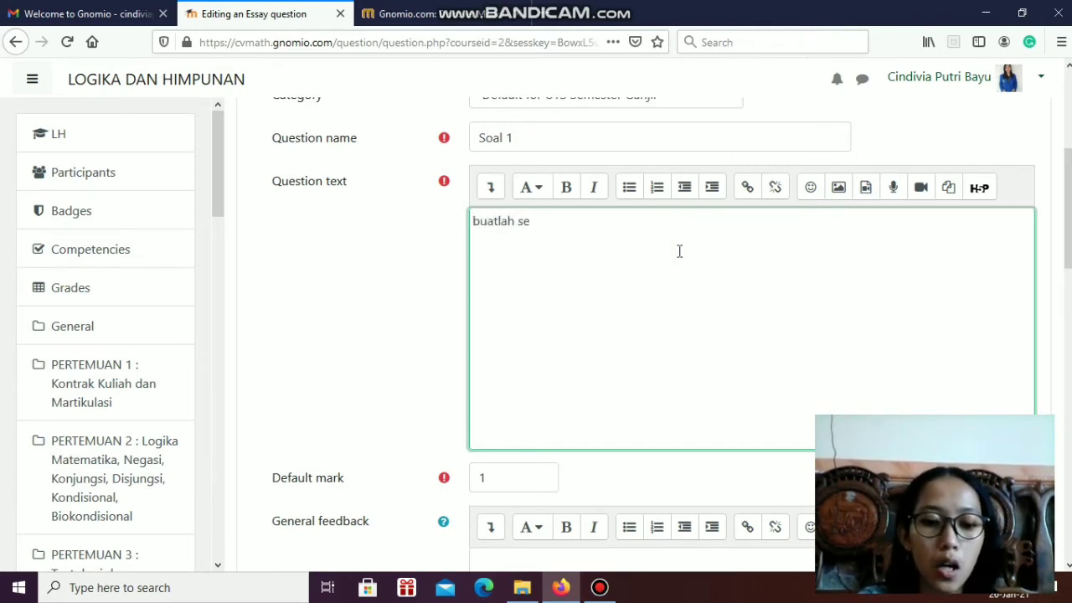
{"action": "type", "text": "buah per"}
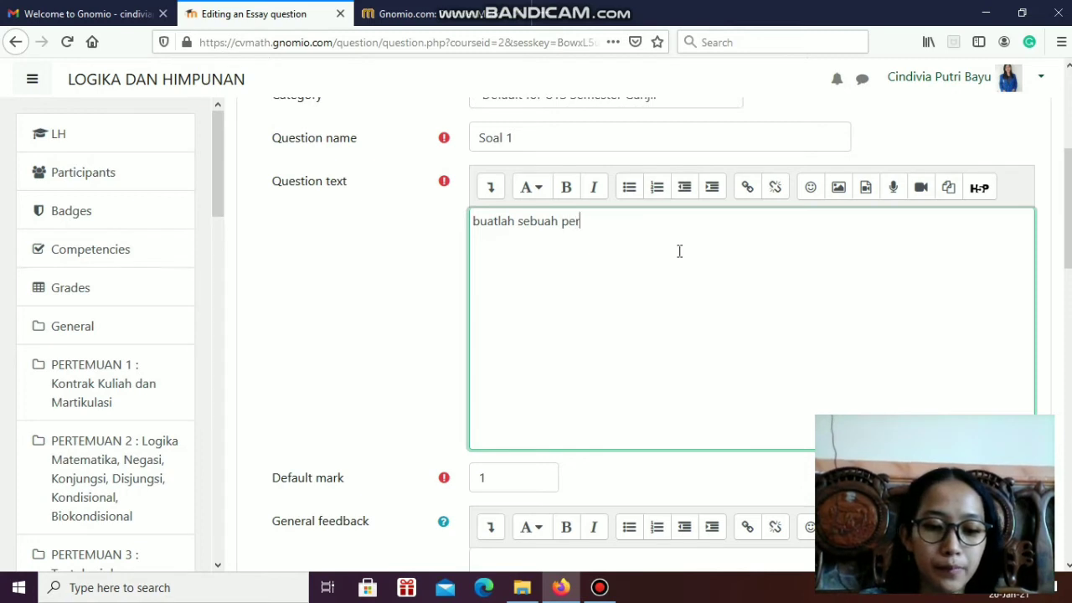
{"action": "type", "text": "nyata"}
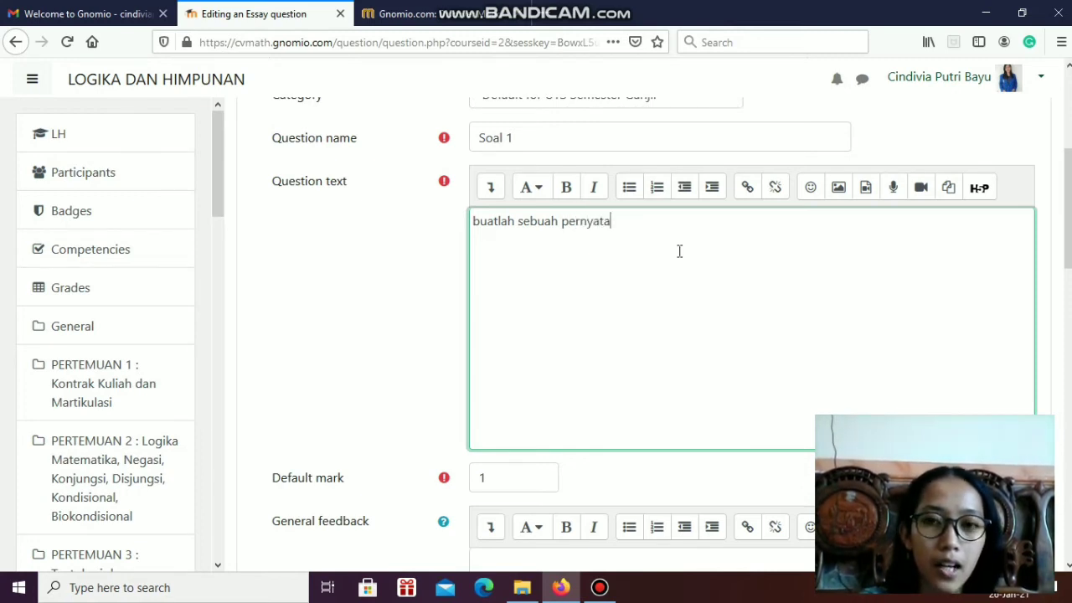
{"action": "type", "text": "an umum"}
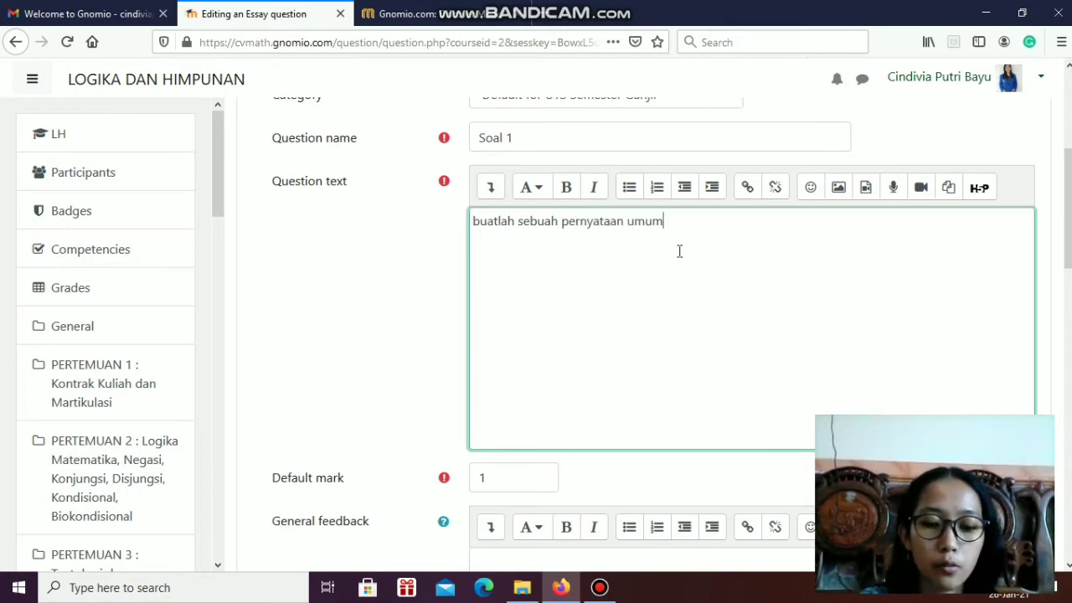
{"action": "type", "text": " dan khusus"}
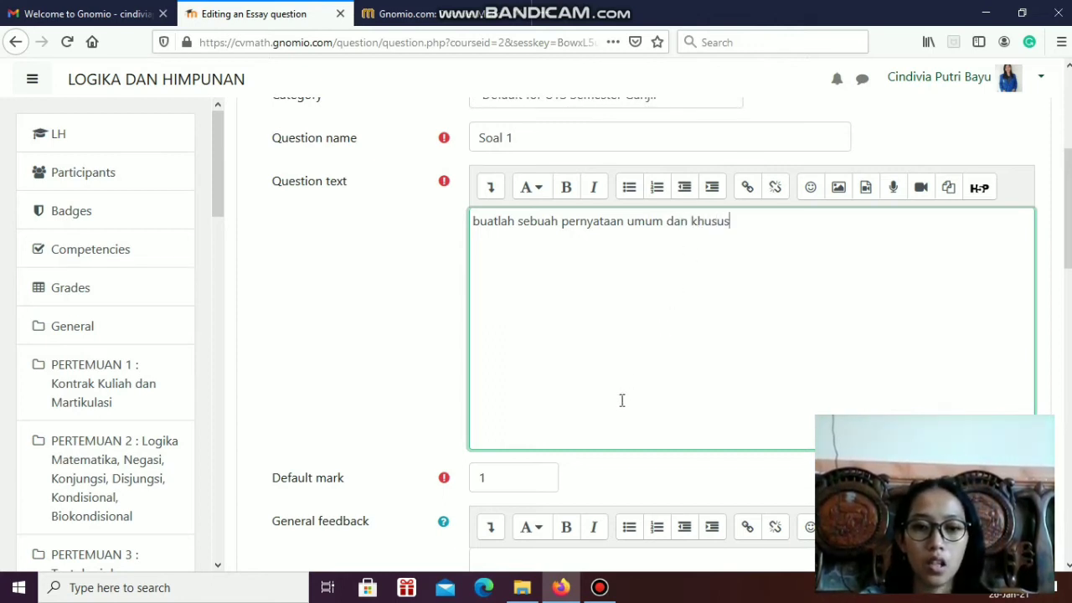
Examine the essay question's response format choices and input box size in the Response Options
{"action": "scroll", "coordinate": [619, 400], "scroll_direction": "down", "scroll_amount": 3}
{"action": "scroll", "coordinate": [611, 433], "scroll_direction": "down", "scroll_amount": 4}
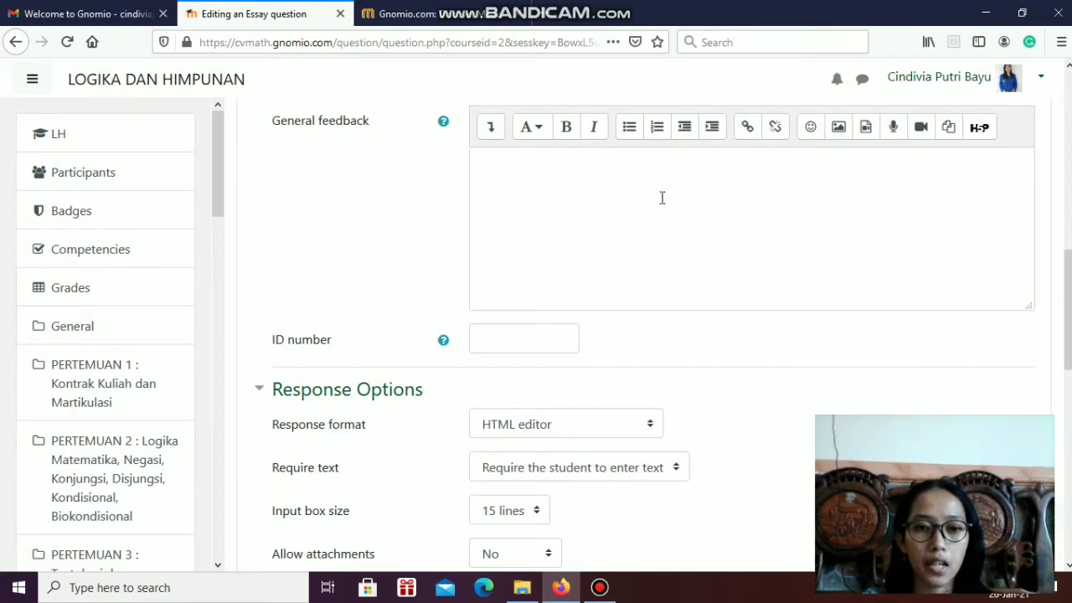
{"action": "scroll", "coordinate": [648, 206], "scroll_direction": "down", "scroll_amount": 3}
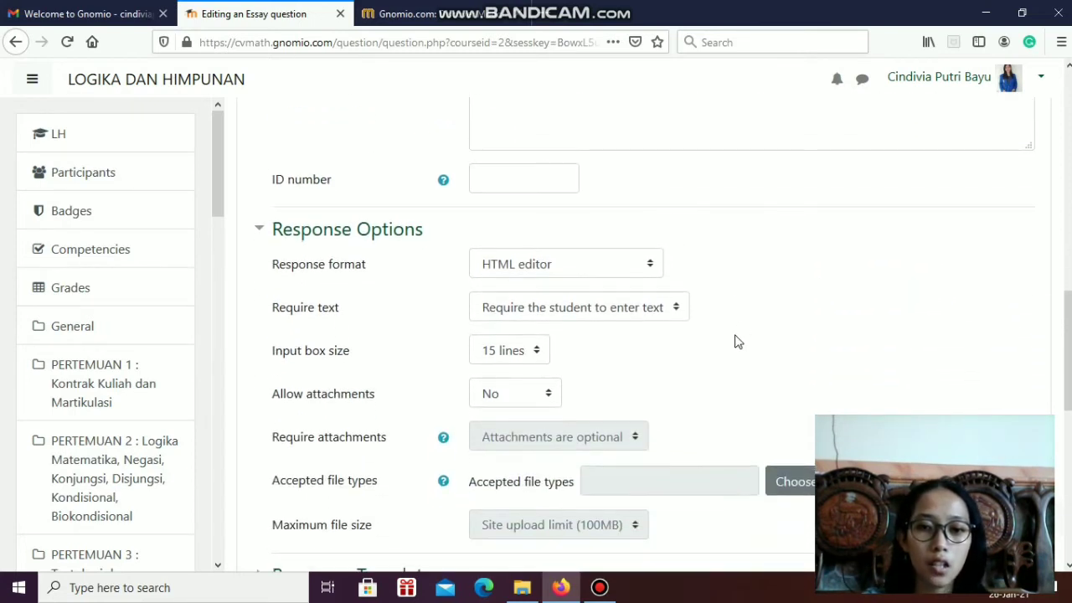
{"action": "left_click", "coordinate": [658, 266]}
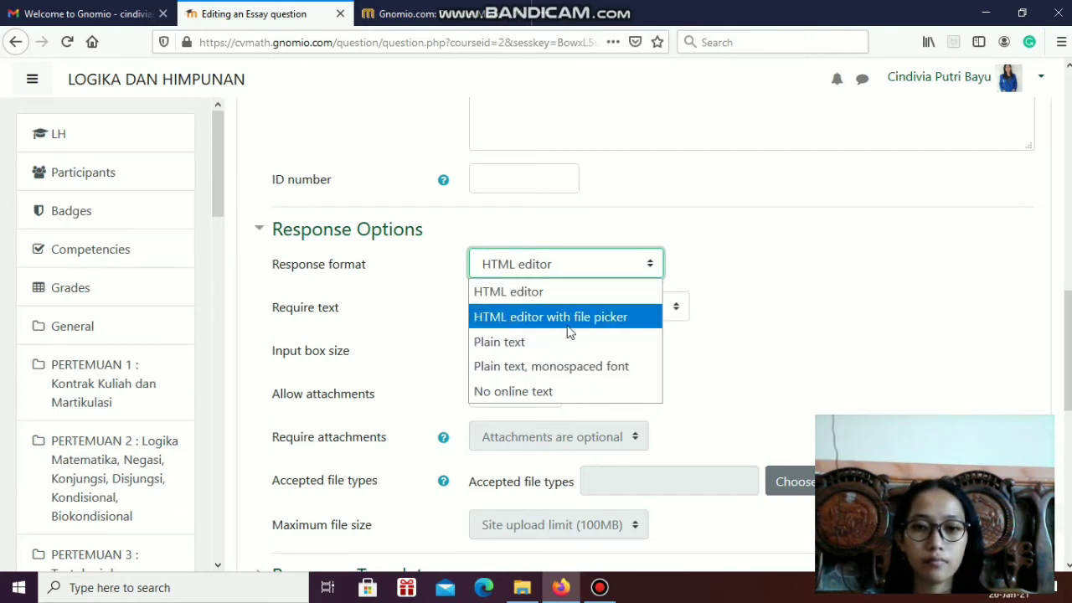
{"action": "left_click", "coordinate": [647, 268]}
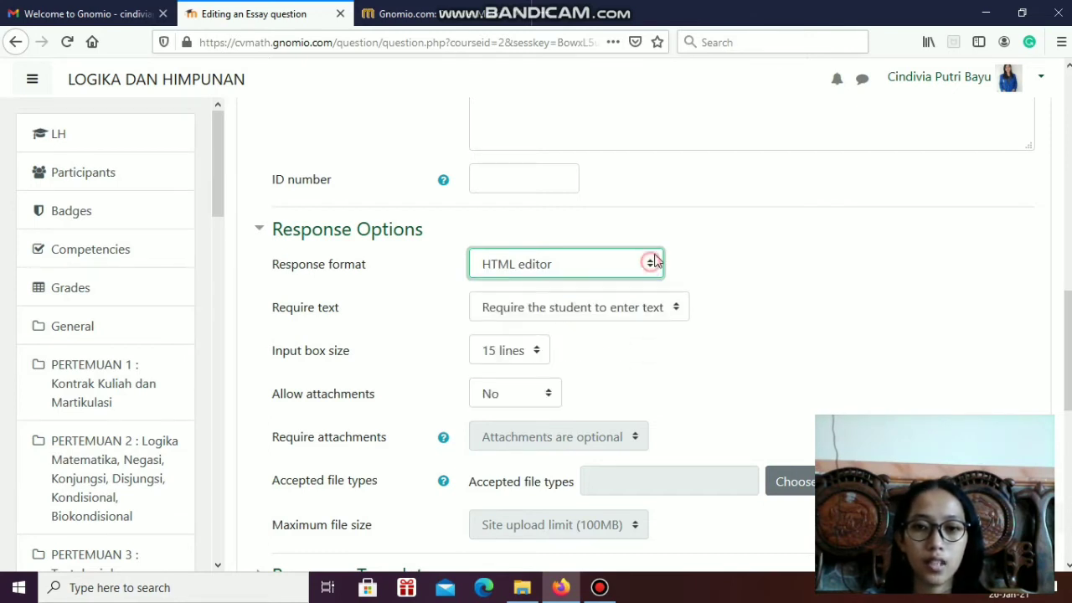
{"action": "left_click", "coordinate": [539, 354]}
{"action": "left_click", "coordinate": [539, 355]}
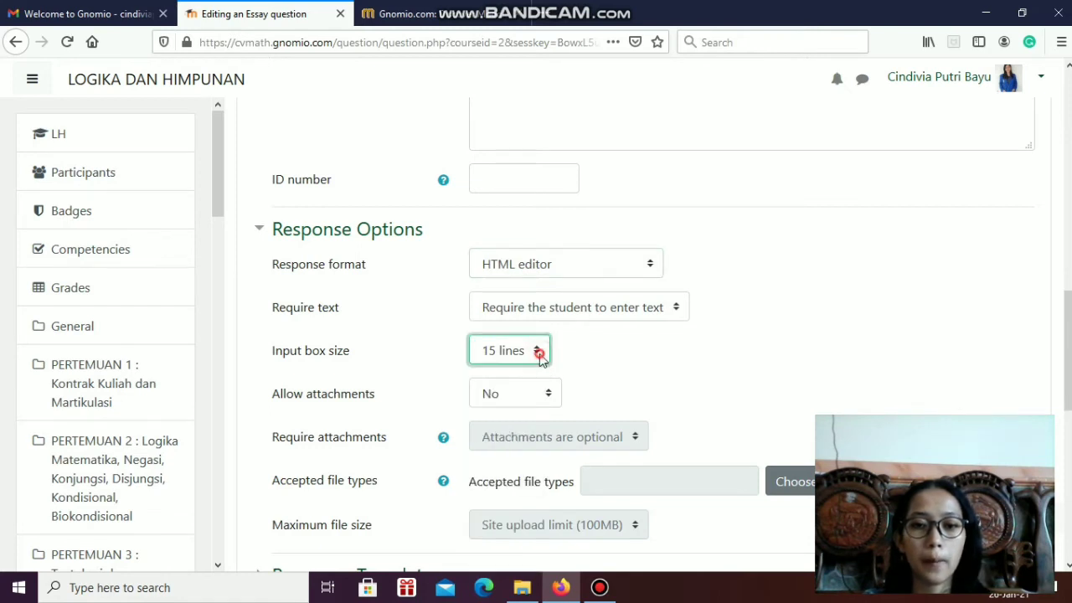
Allow 1 attachment for the essay question's response and save the question to the quiz
{"action": "left_click", "coordinate": [553, 395]}
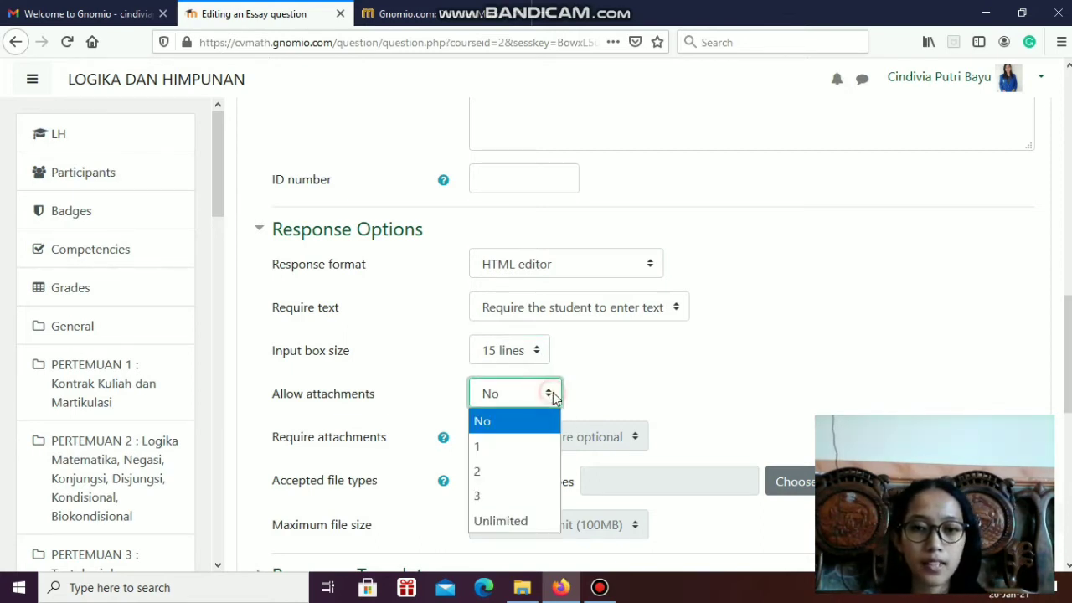
{"action": "left_click", "coordinate": [536, 444]}
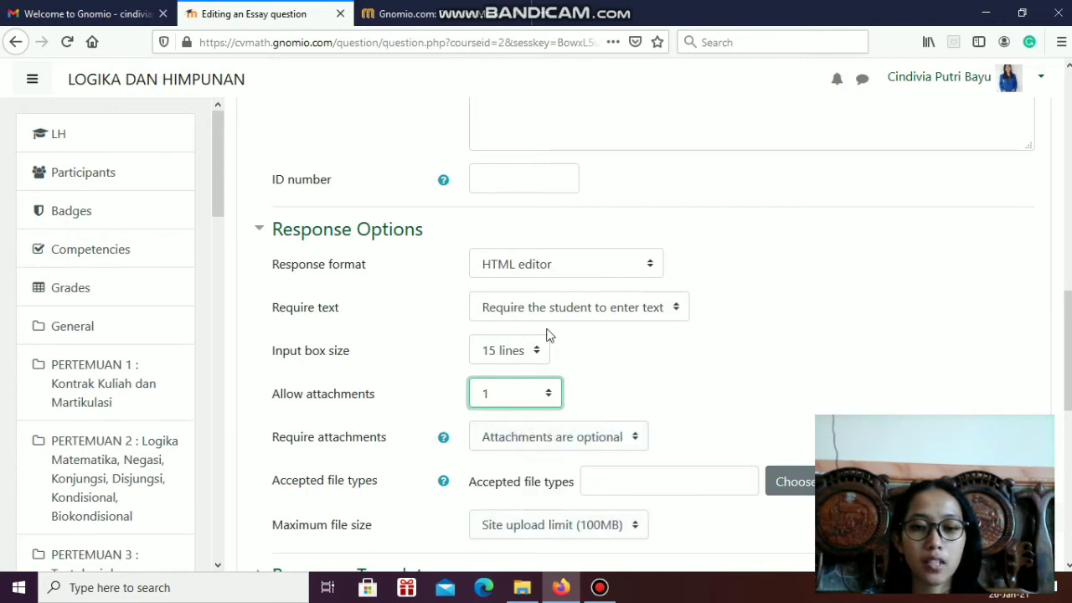
{"action": "scroll", "coordinate": [682, 327], "scroll_direction": "down", "scroll_amount": 5}
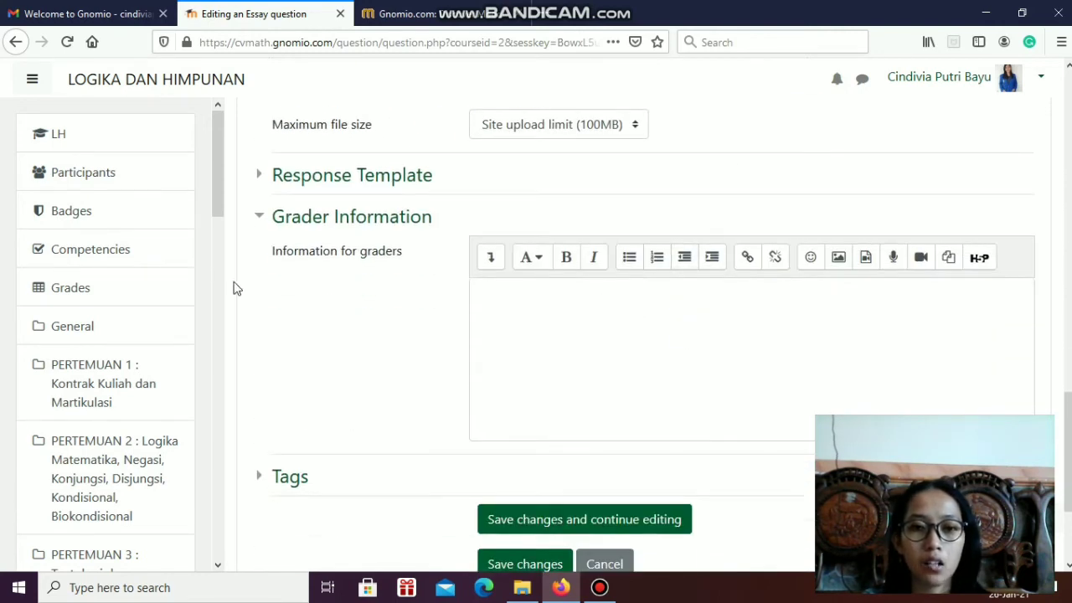
{"action": "scroll", "coordinate": [541, 302], "scroll_direction": "down", "scroll_amount": 3}
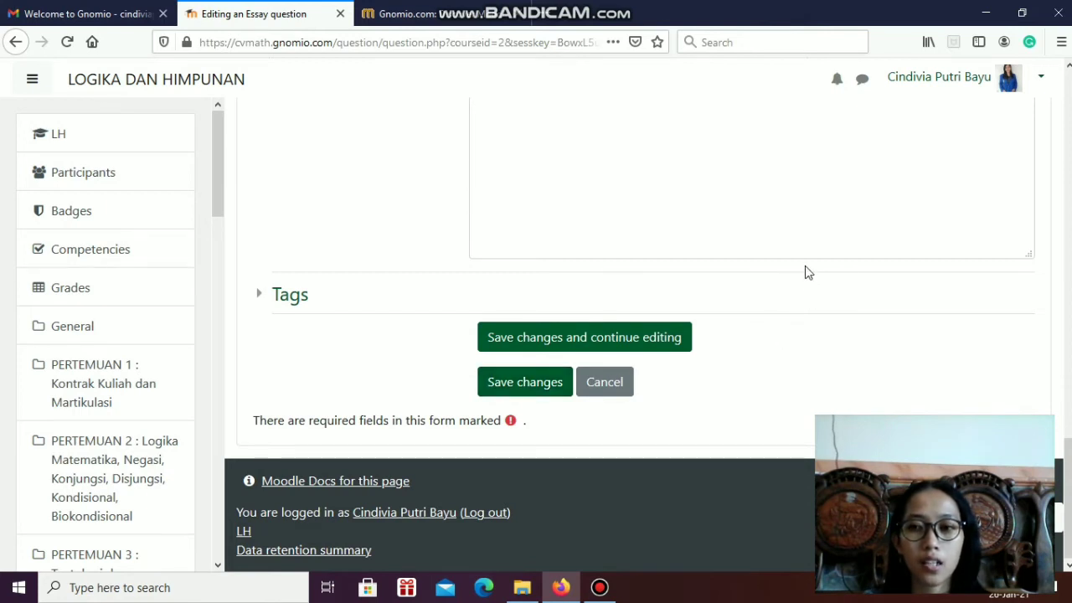
{"action": "left_click", "coordinate": [539, 381]}
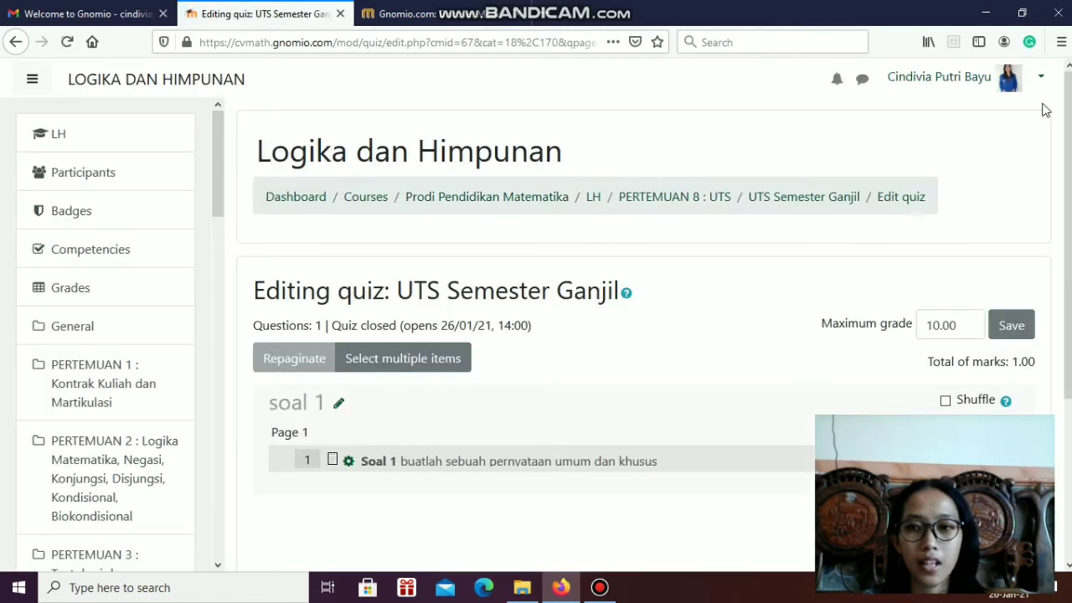
Set the mark of the question Soal 1 in the quiz to 5.00
{"action": "left_click_drag", "start_coordinate": [1068, 142], "coordinate": [1067, 300]}
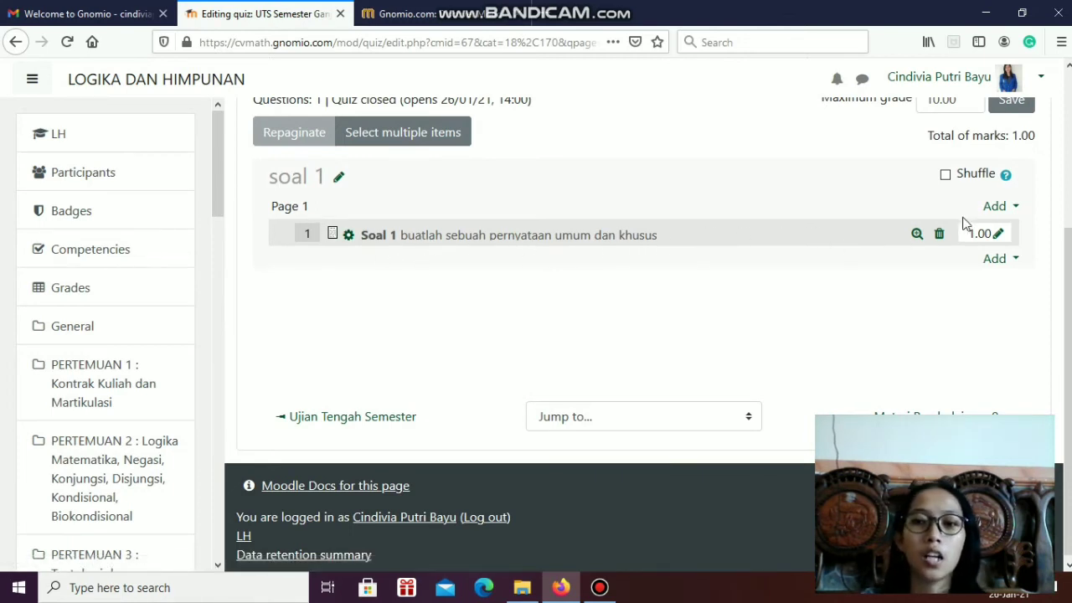
{"action": "left_click", "coordinate": [999, 236]}
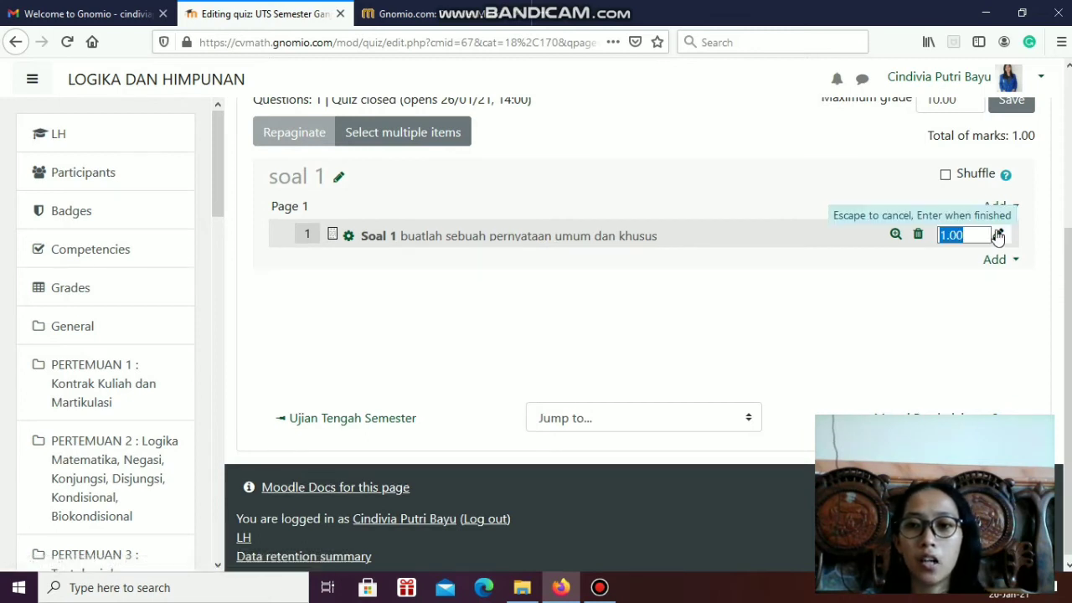
{"action": "left_click", "coordinate": [949, 237]}
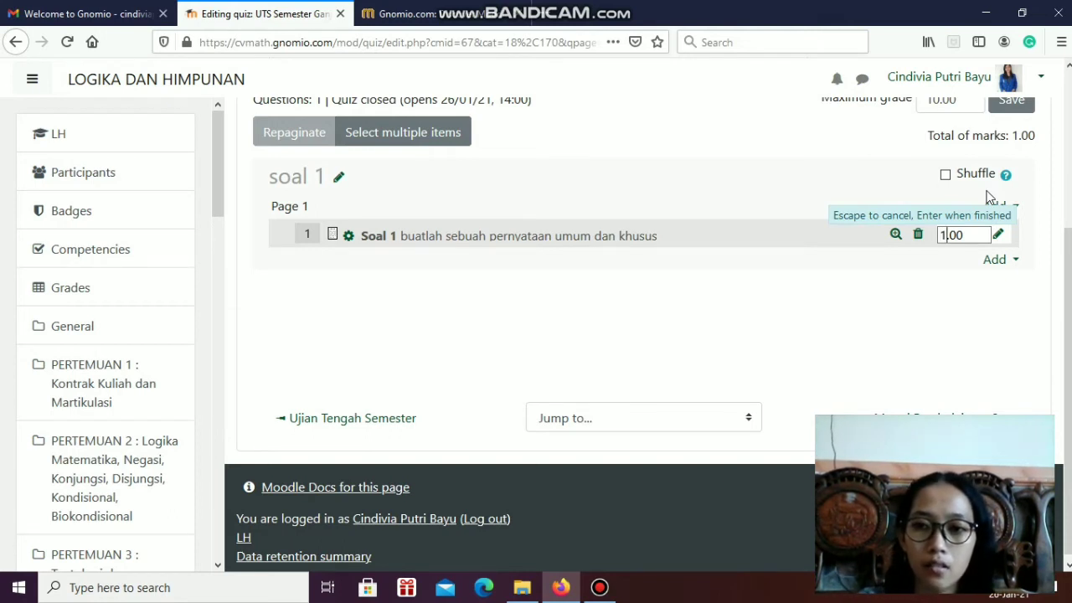
{"action": "key", "text": "BackSpace"}
{"action": "type", "text": "5"}
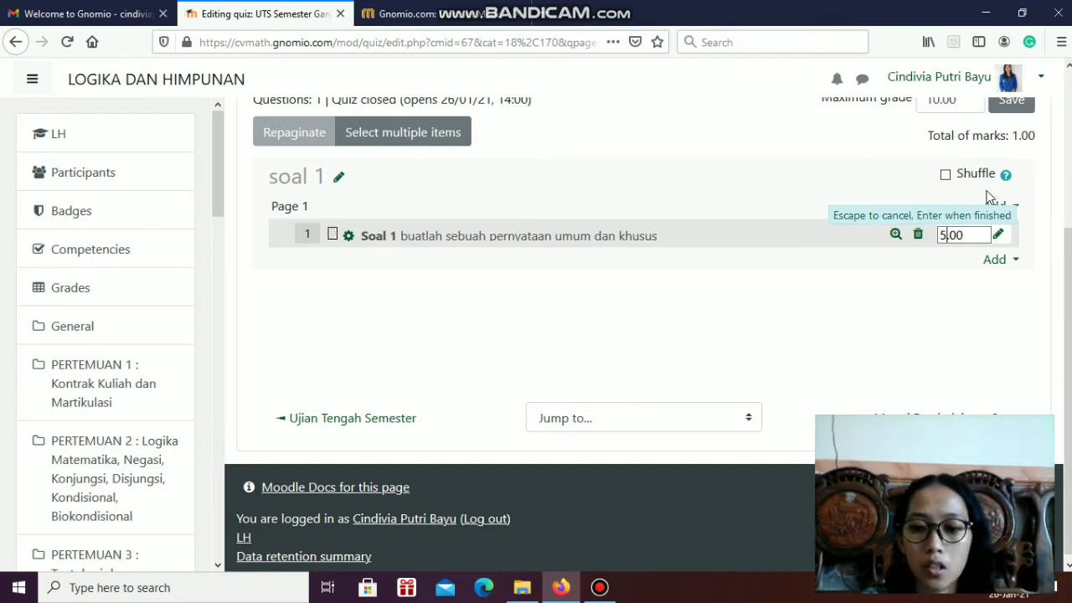
{"action": "key", "text": "Return"}
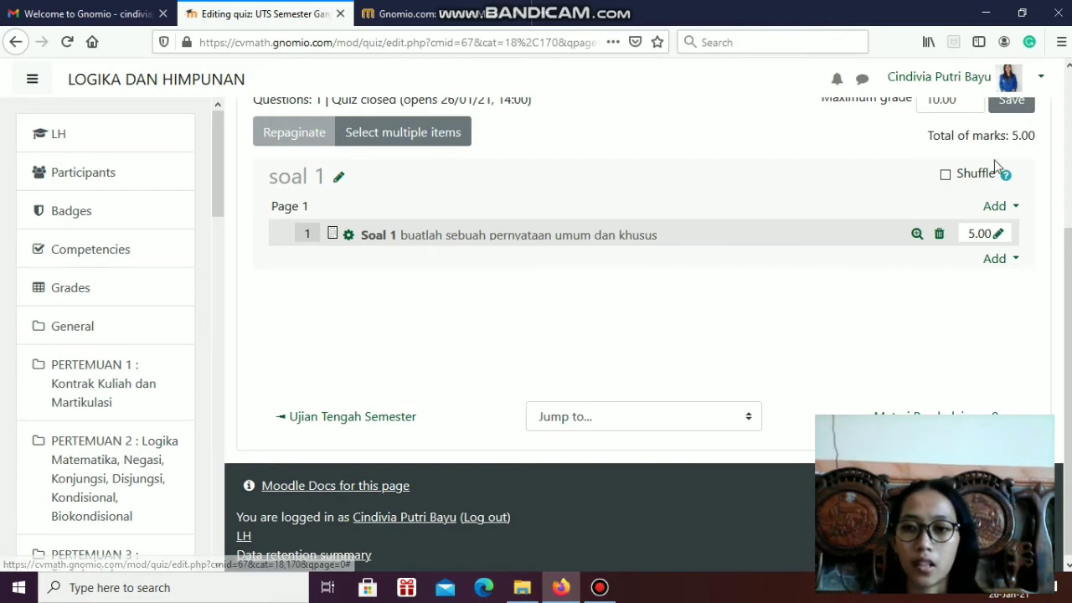
Examine the Maximum grade setting of the UTS Semester Ganjil quiz
{"action": "scroll", "coordinate": [1046, 224], "scroll_direction": "up", "scroll_amount": 2}
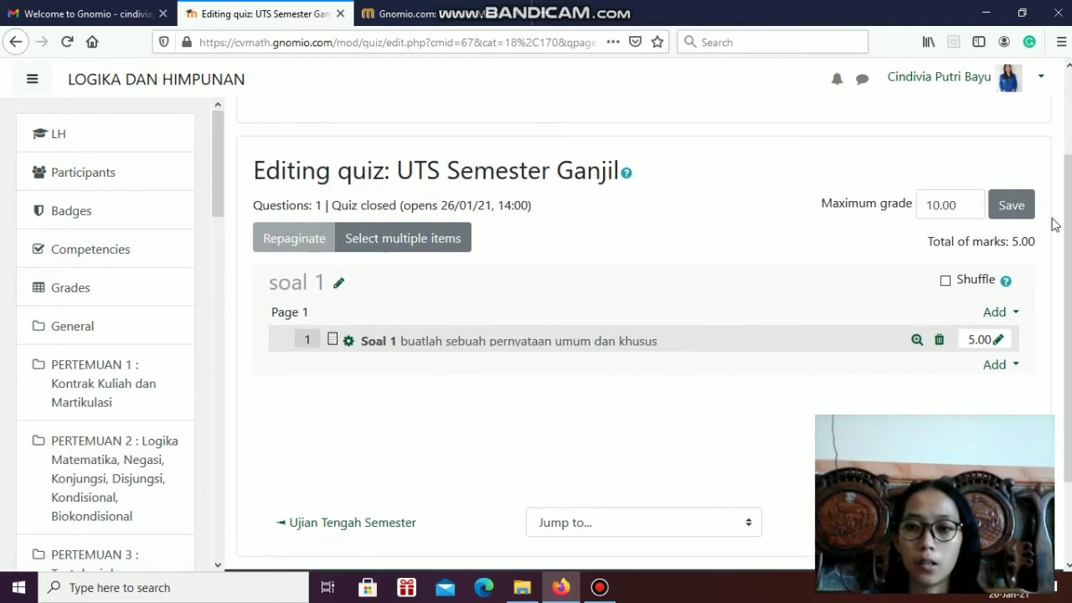
{"action": "left_click", "coordinate": [933, 206]}
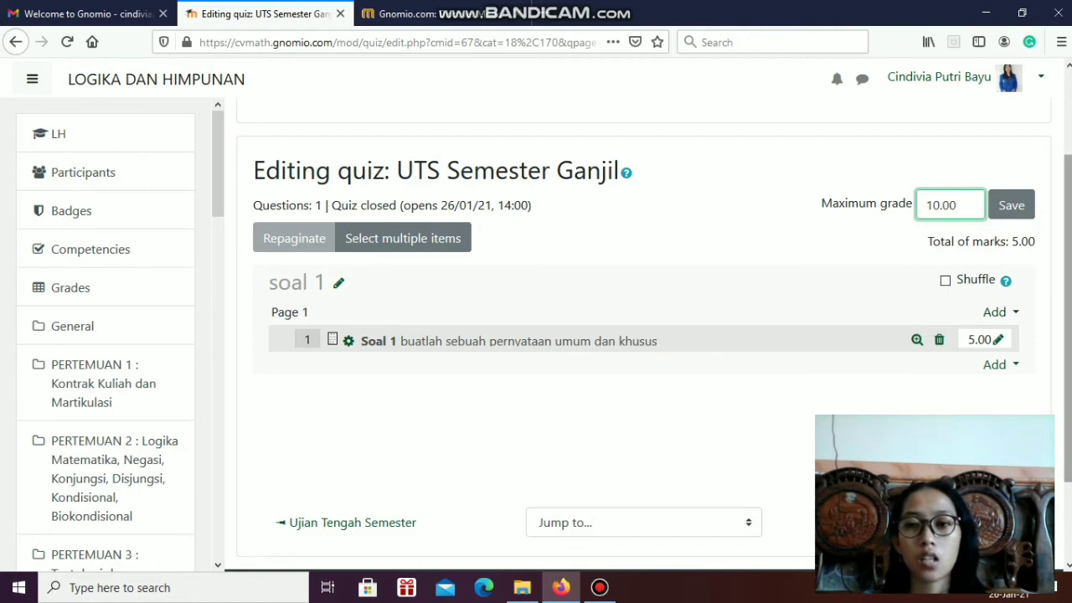
{"action": "scroll", "coordinate": [1060, 338], "scroll_direction": "down", "scroll_amount": 2}
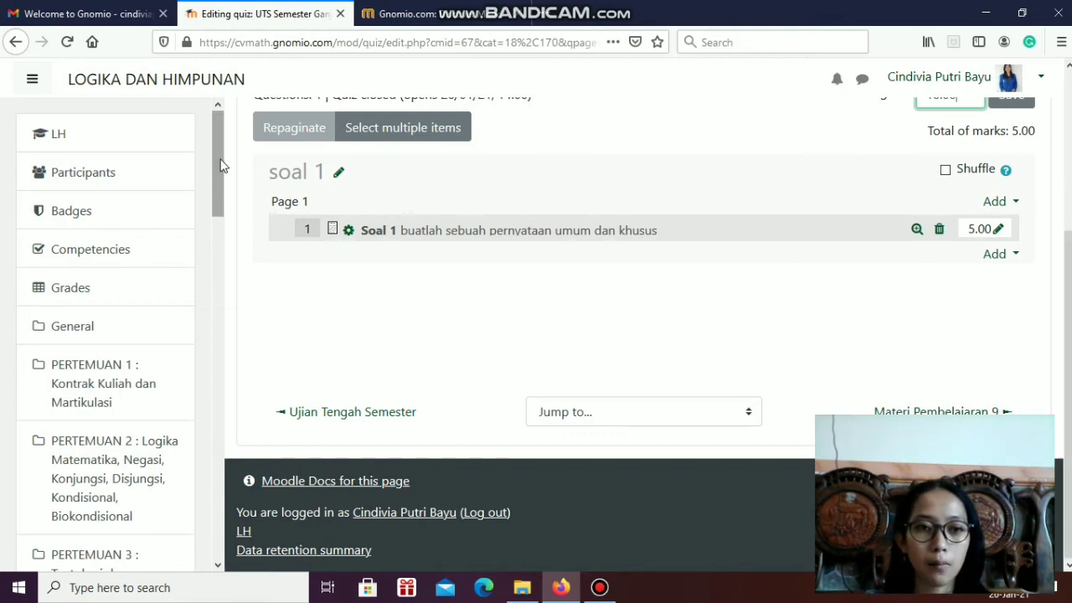
Return to the LH course page and check the UTS Semester Ganjil quiz in the PERTEMUAN 8 : UTS section
{"action": "mouse_move", "coordinate": [219, 161]}
{"action": "left_mouse_down"}
{"action": "mouse_move", "coordinate": [225, 309]}
{"action": "mouse_move", "coordinate": [231, 143]}
{"action": "left_mouse_up"}
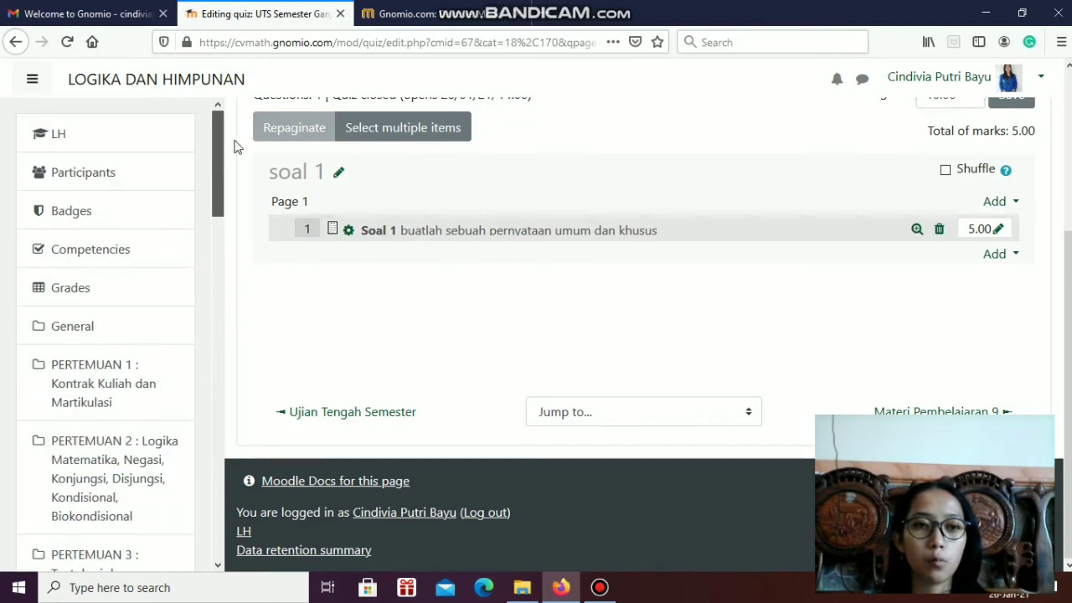
{"action": "left_click", "coordinate": [134, 149]}
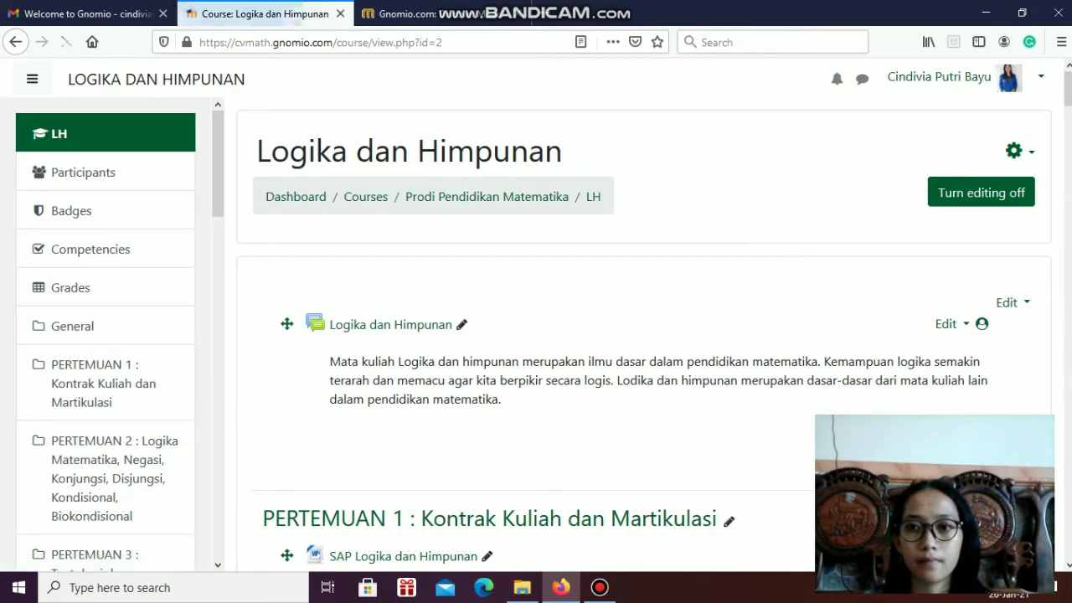
{"action": "left_click_drag", "start_coordinate": [1068, 99], "coordinate": [1068, 262]}
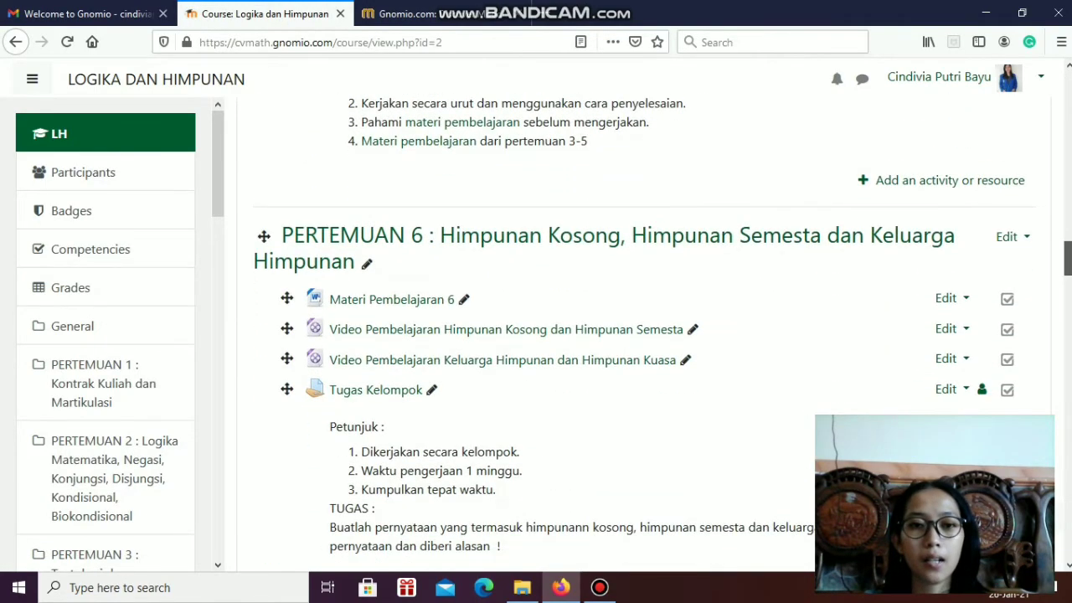
{"action": "scroll", "coordinate": [943, 287], "scroll_direction": "down", "scroll_amount": 10}
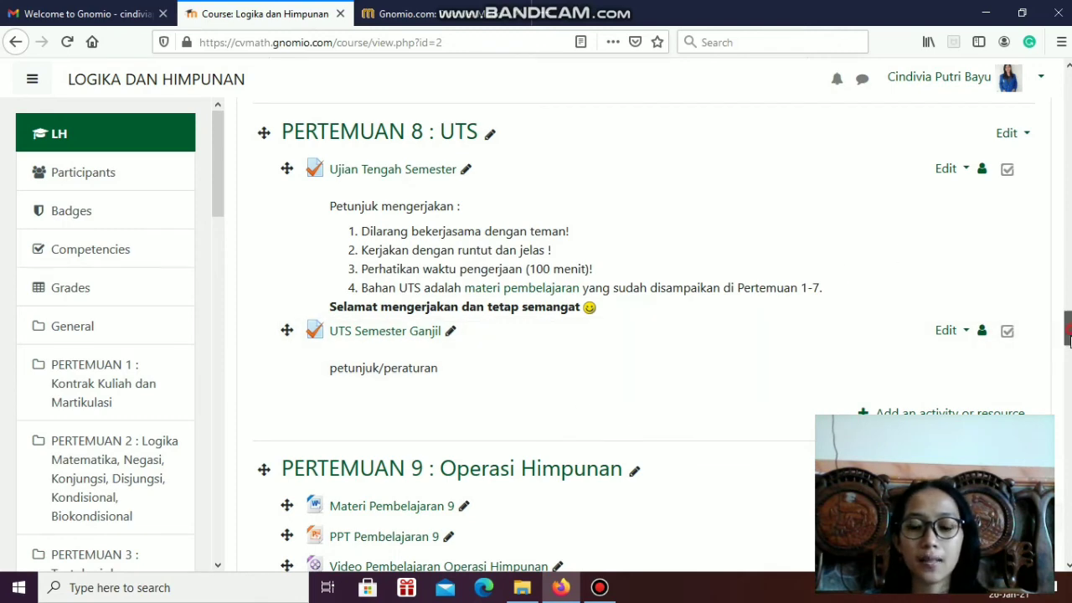
{"action": "scroll", "coordinate": [581, 397], "scroll_direction": "down", "scroll_amount": 7}
{"action": "scroll", "coordinate": [581, 335], "scroll_direction": "up", "scroll_amount": 3}
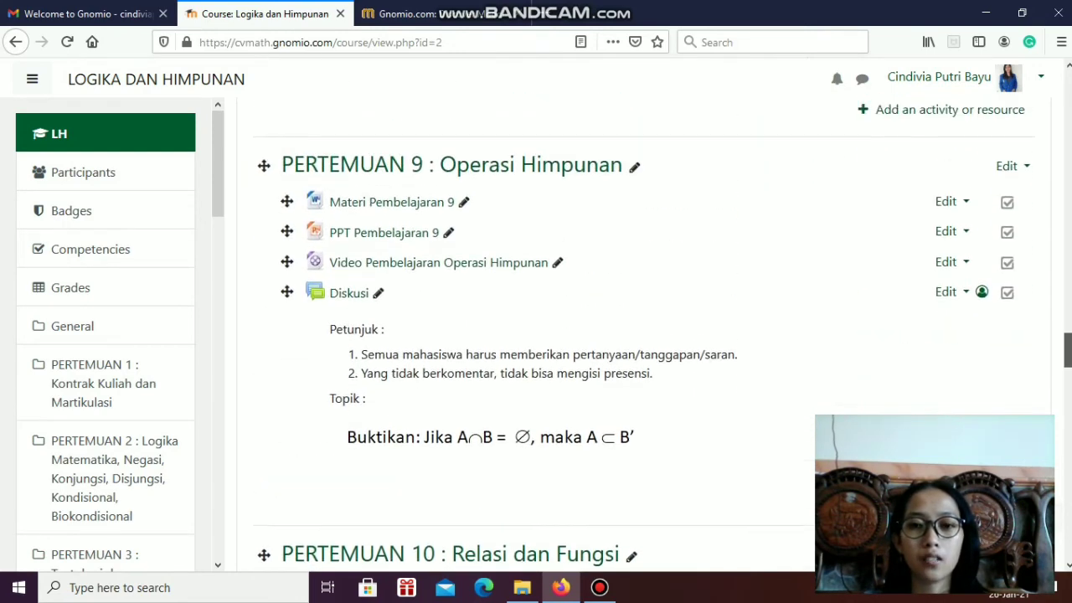
{"action": "scroll", "coordinate": [663, 338], "scroll_direction": "up", "scroll_amount": 1}
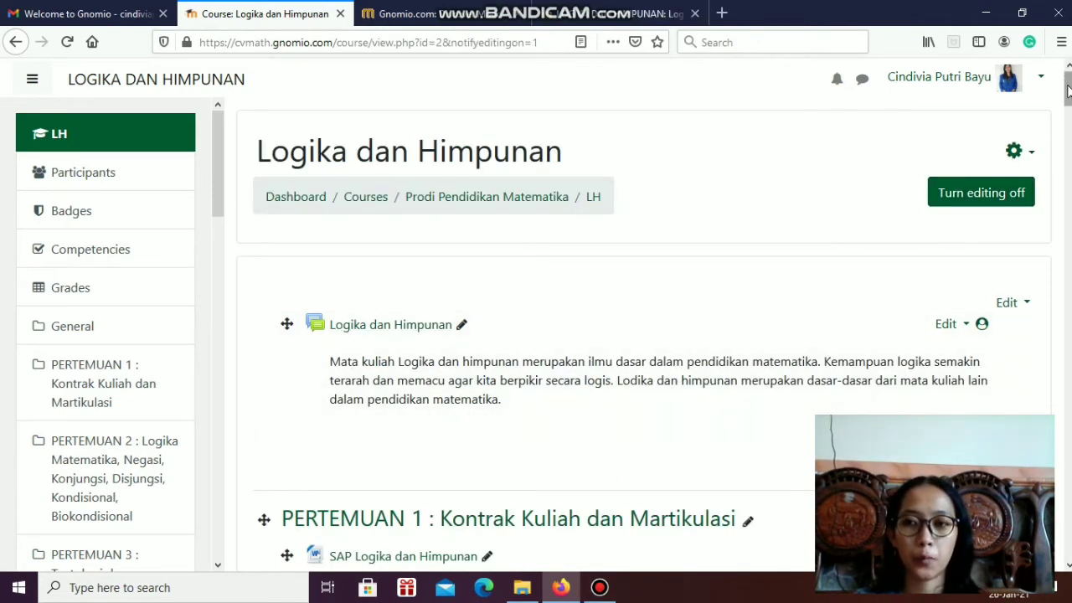
Review the Logika dan Himpunan course sections and their resources and activities through PERTEMUAN 16 : UAS
{"action": "left_click_drag", "start_coordinate": [1068, 94], "coordinate": [1061, 260]}
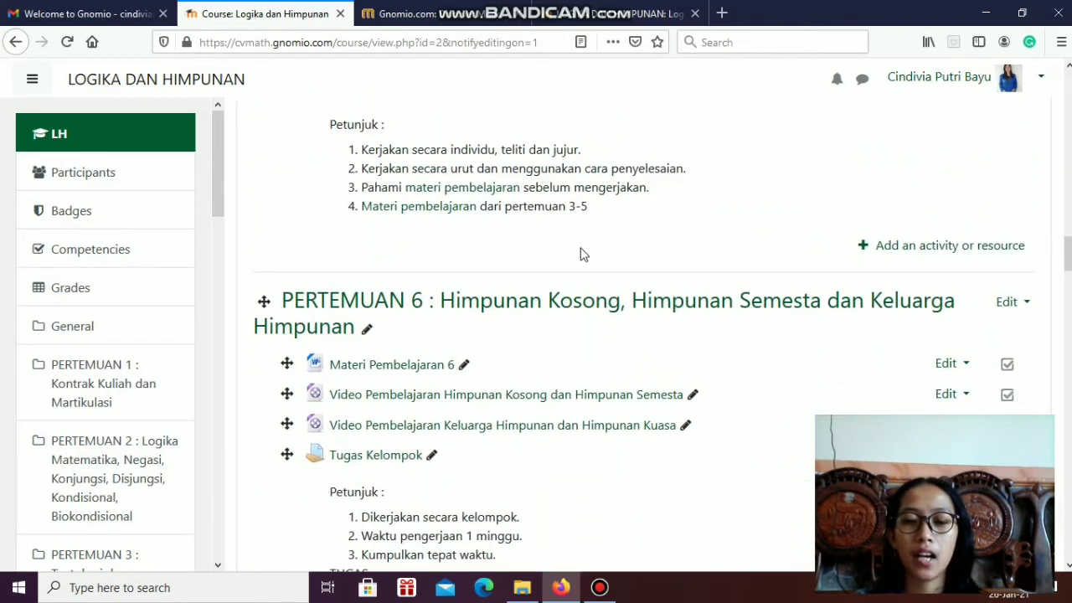
{"action": "scroll", "coordinate": [520, 245], "scroll_direction": "down", "scroll_amount": 10}
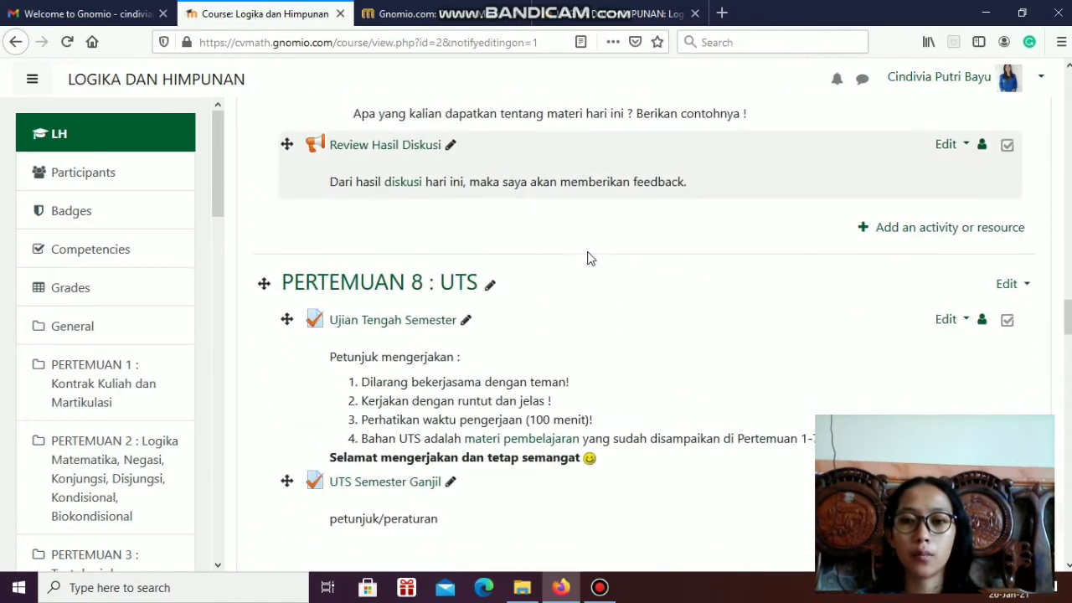
{"action": "scroll", "coordinate": [597, 282], "scroll_direction": "down", "scroll_amount": 15}
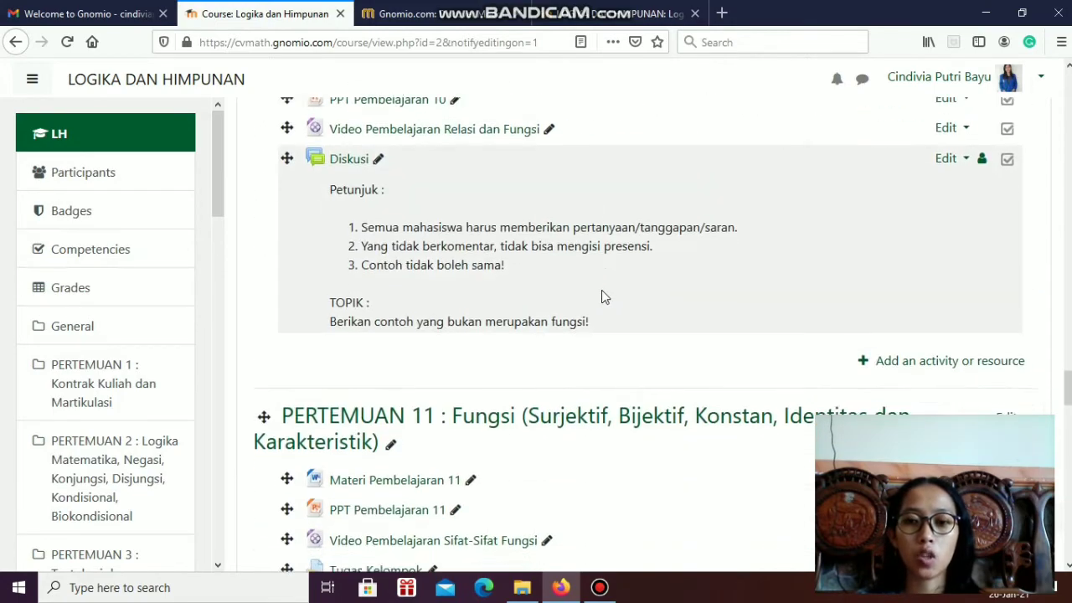
{"action": "scroll", "coordinate": [622, 292], "scroll_direction": "down", "scroll_amount": 10}
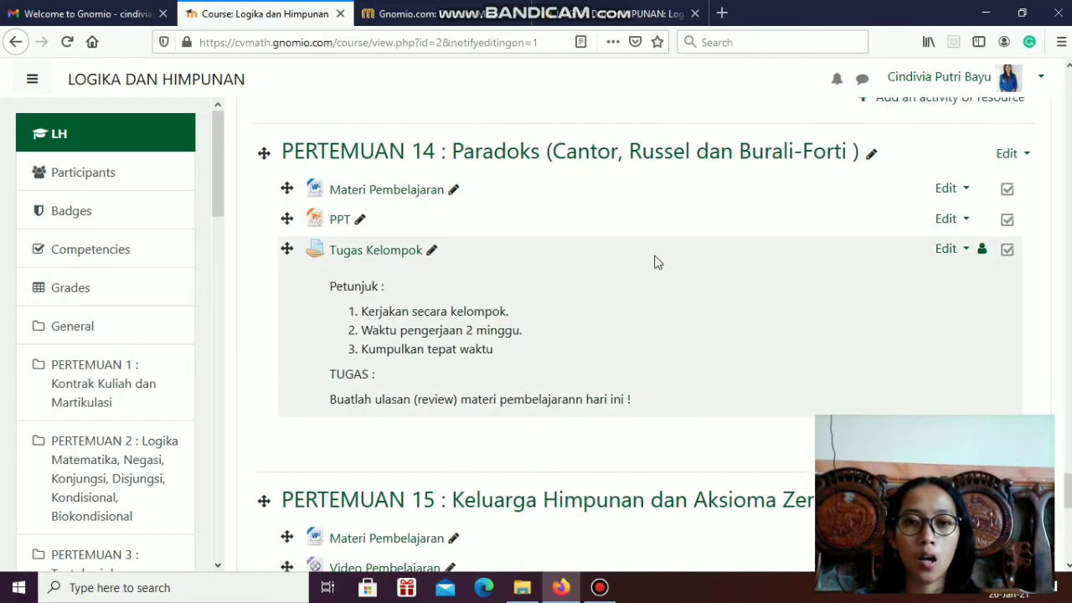
{"action": "scroll", "coordinate": [657, 262], "scroll_direction": "down", "scroll_amount": 10}
{"action": "scroll", "coordinate": [666, 270], "scroll_direction": "up", "scroll_amount": 2}
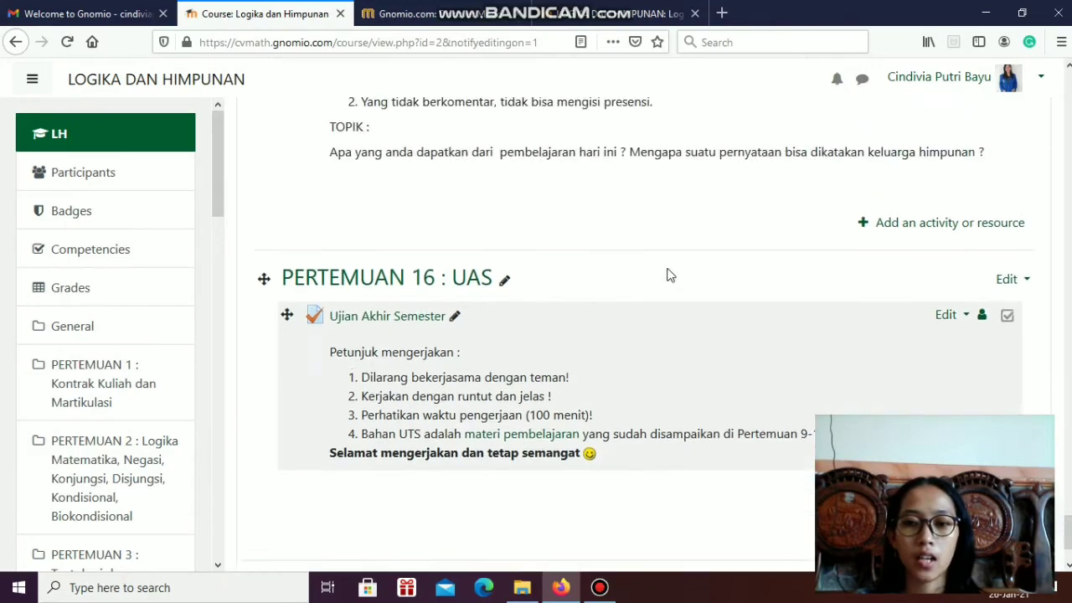
{"action": "scroll", "coordinate": [670, 275], "scroll_direction": "up", "scroll_amount": 15}
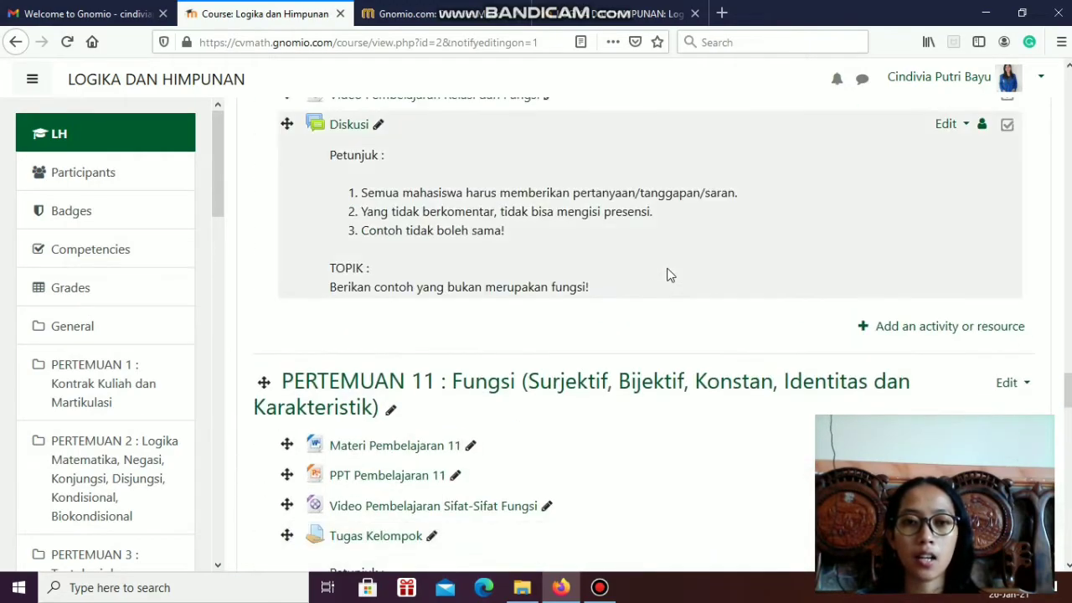
{"action": "scroll", "coordinate": [670, 275], "scroll_direction": "up", "scroll_amount": 20}
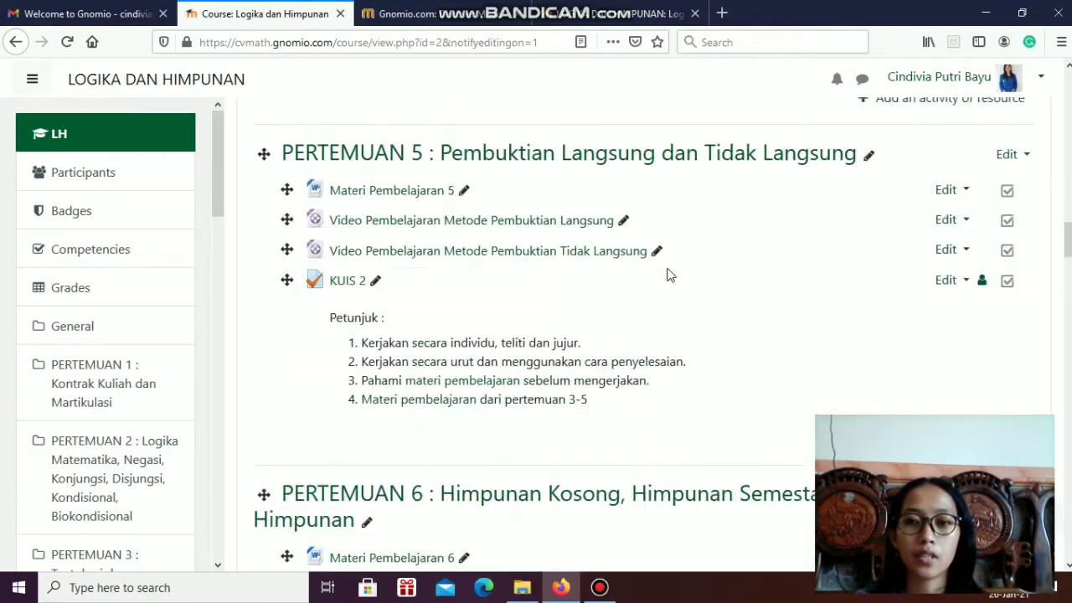
{"action": "scroll", "coordinate": [670, 275], "scroll_direction": "up", "scroll_amount": 15}
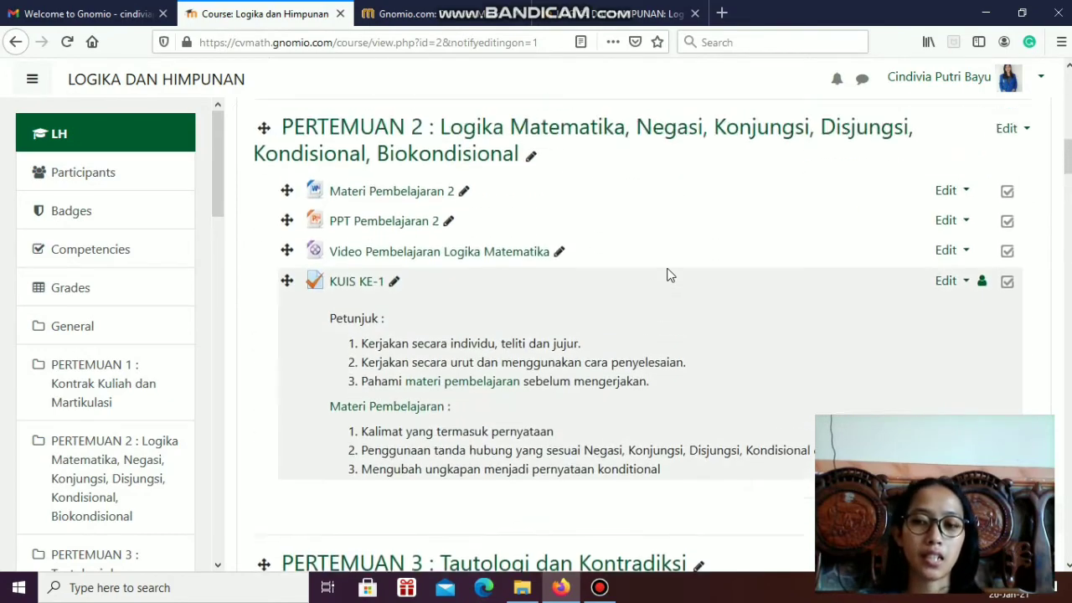
{"action": "scroll", "coordinate": [670, 274], "scroll_direction": "up", "scroll_amount": 10}
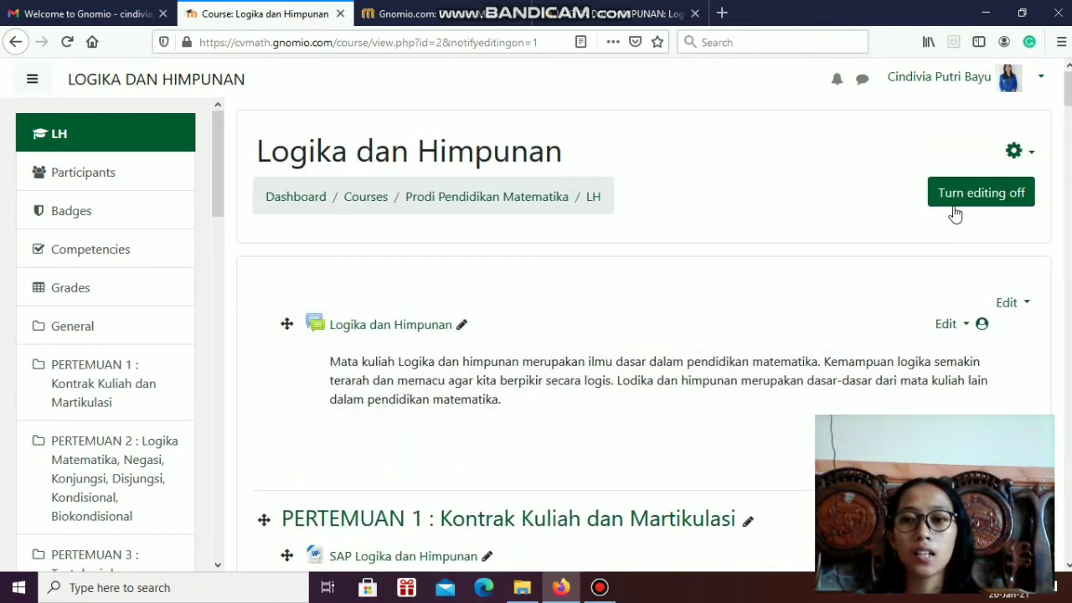
Turn off editing for the Logika dan Himpunan course and switch to the Welcome to Gnomio email in Gmail
{"action": "left_click", "coordinate": [1011, 194]}
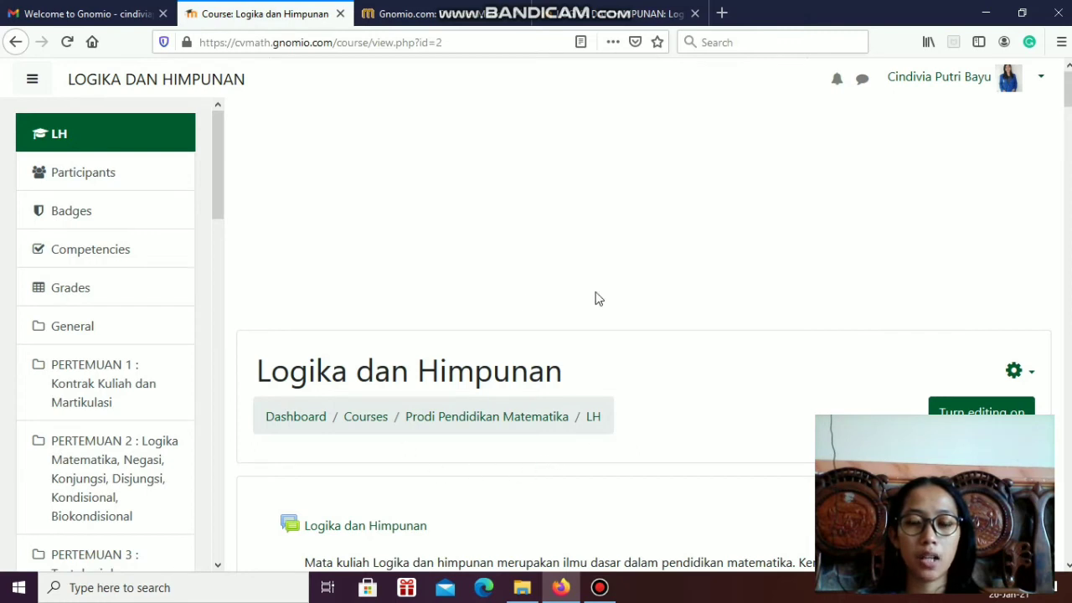
{"action": "left_click", "coordinate": [100, 13]}
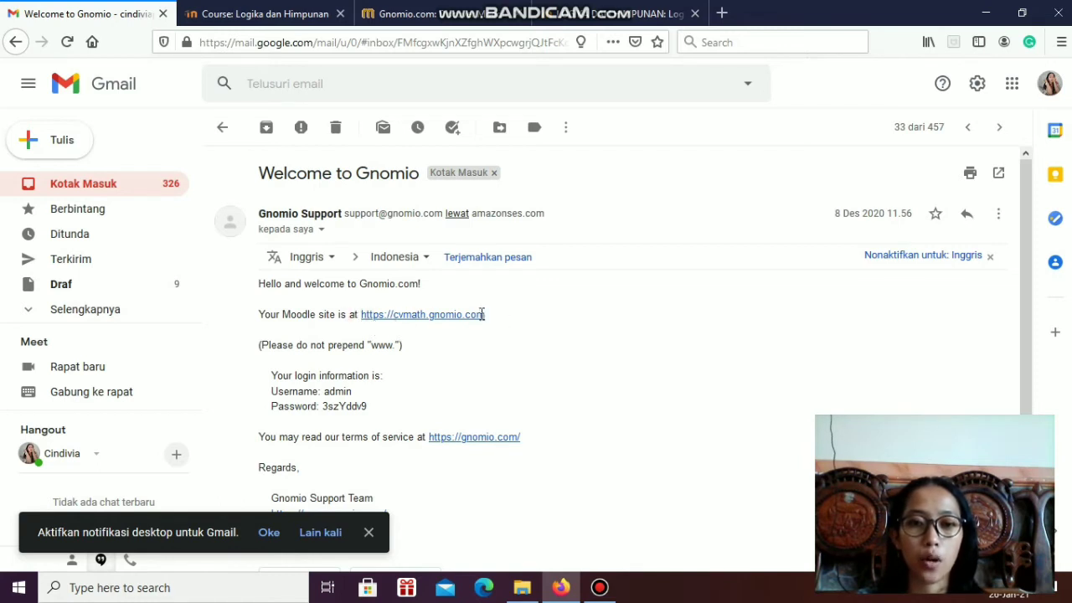
Highlight the Moodle site address in the Gnomio welcome email and switch to the site's login page
{"action": "left_click_drag", "start_coordinate": [485, 315], "coordinate": [358, 315]}
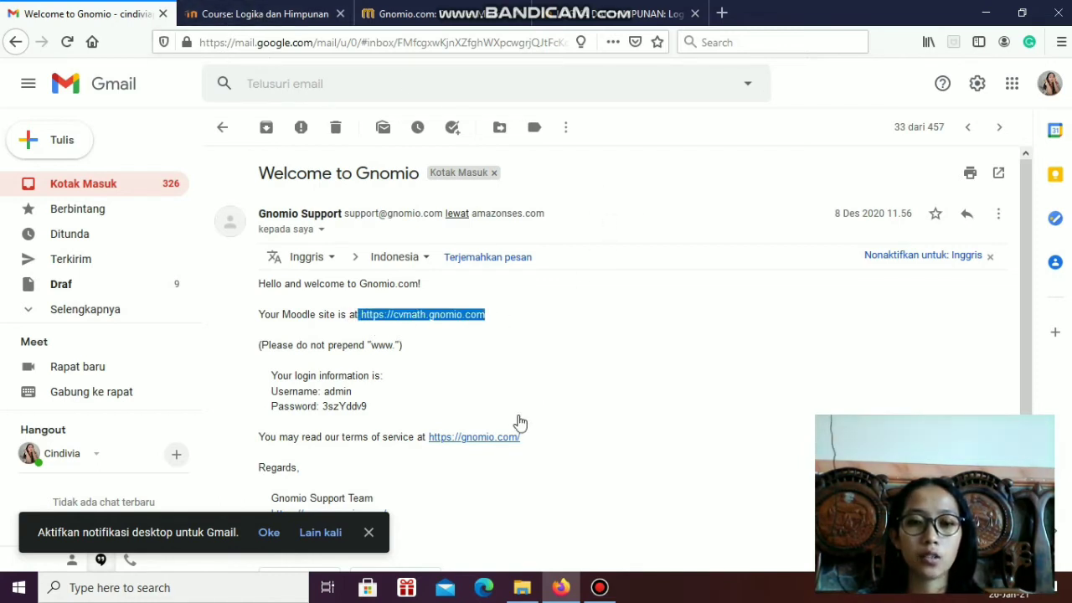
{"action": "left_click", "coordinate": [559, 17]}
{"action": "scroll", "coordinate": [1041, 162], "scroll_direction": "up", "scroll_amount": 2}
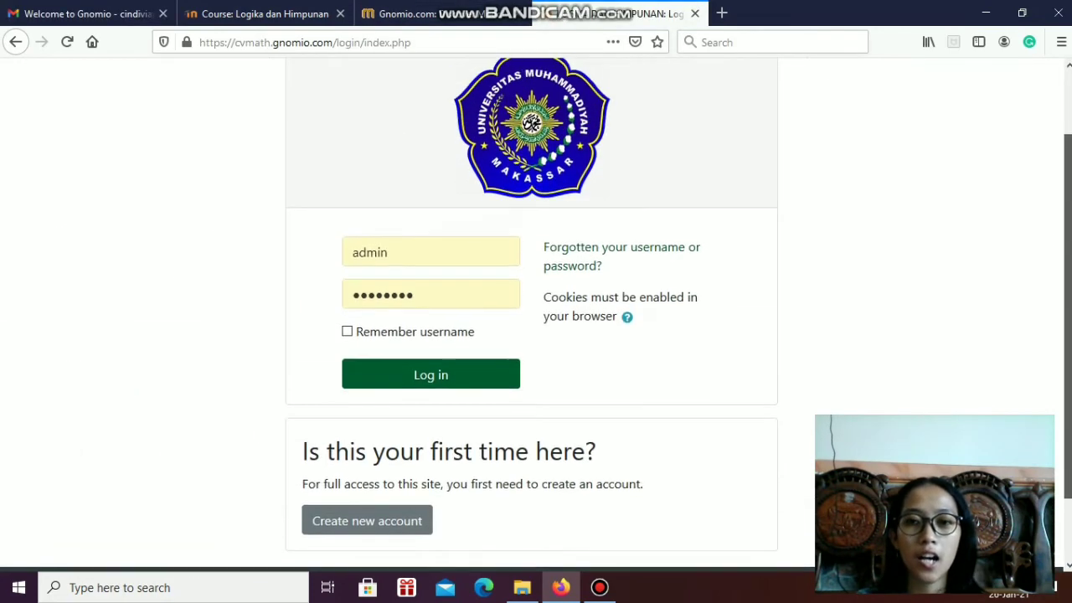
Start creating a new account from the login page and log out of the current admin session
{"action": "scroll", "coordinate": [859, 201], "scroll_direction": "down", "scroll_amount": 1}
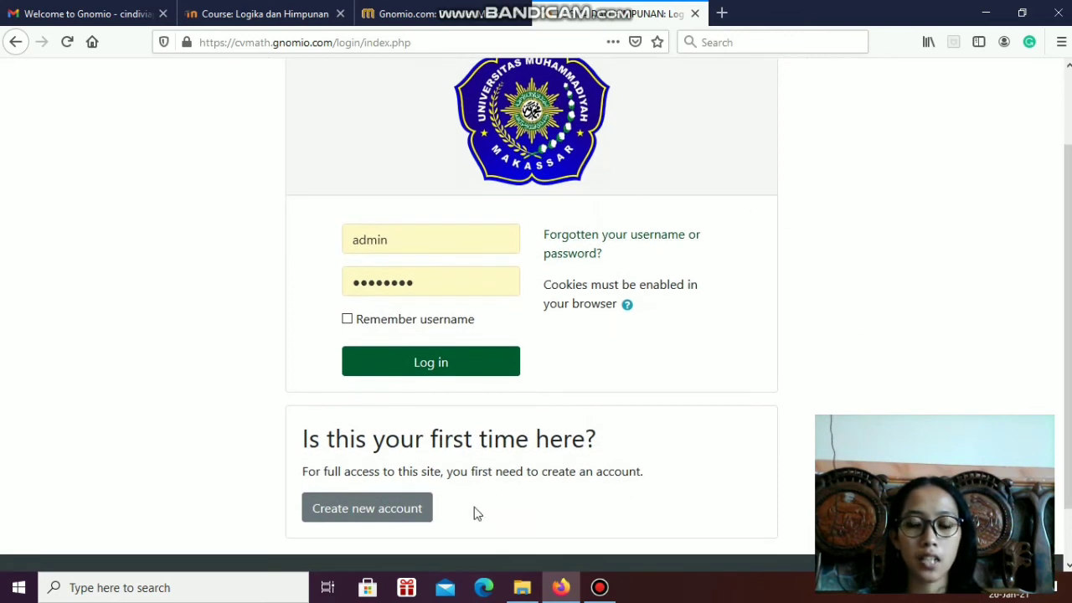
{"action": "scroll", "coordinate": [1027, 331], "scroll_direction": "down", "scroll_amount": 1}
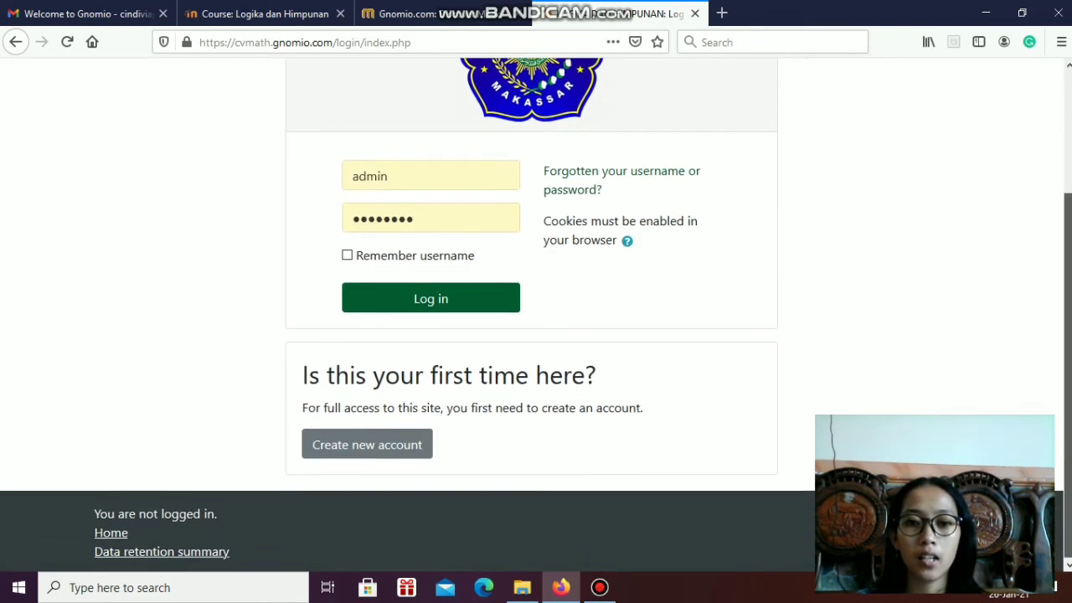
{"action": "left_click", "coordinate": [339, 450]}
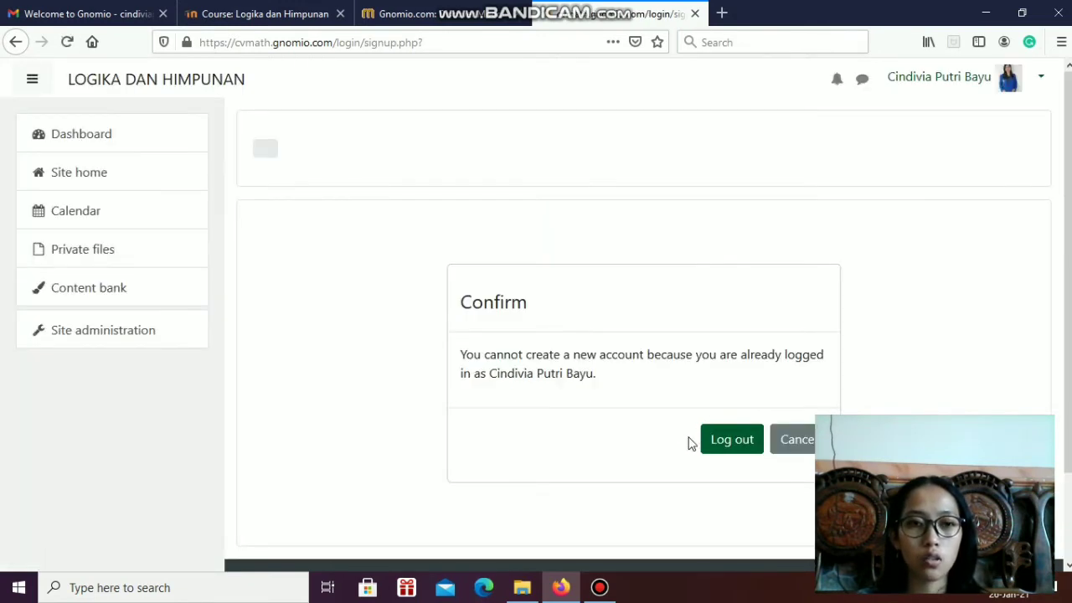
{"action": "left_click", "coordinate": [744, 444]}
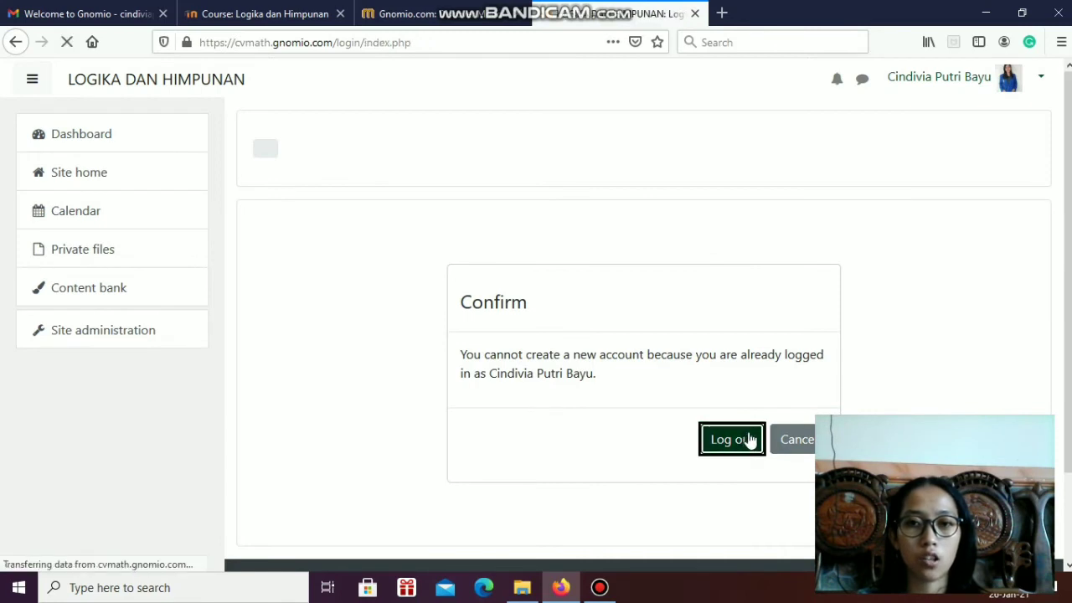
Open the New account form from the login page and go to its username and password section
{"action": "scroll", "coordinate": [499, 474], "scroll_direction": "down", "scroll_amount": 3}
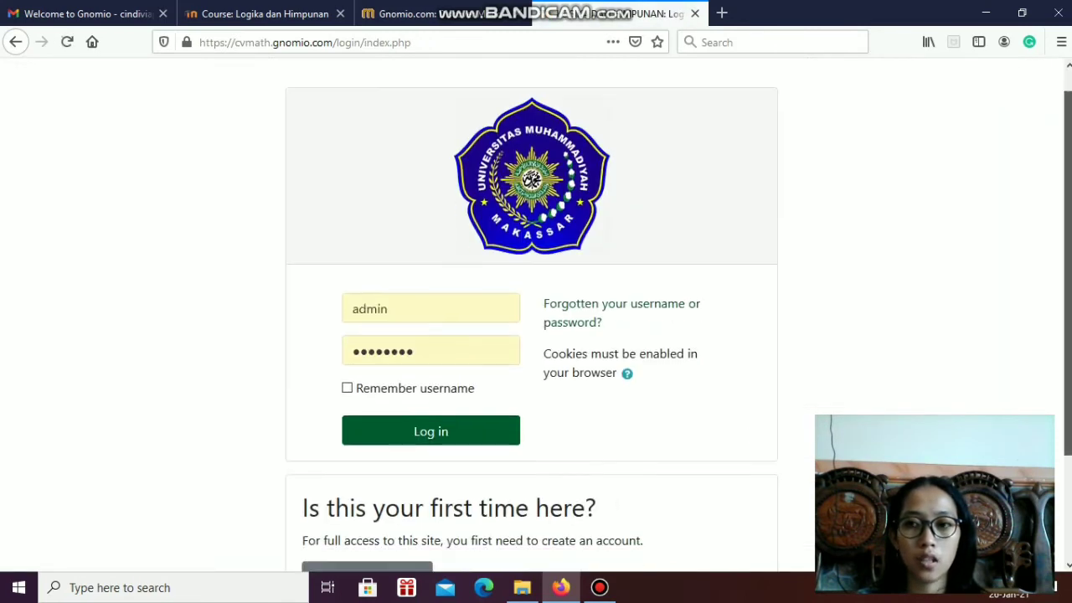
{"action": "left_click", "coordinate": [394, 443]}
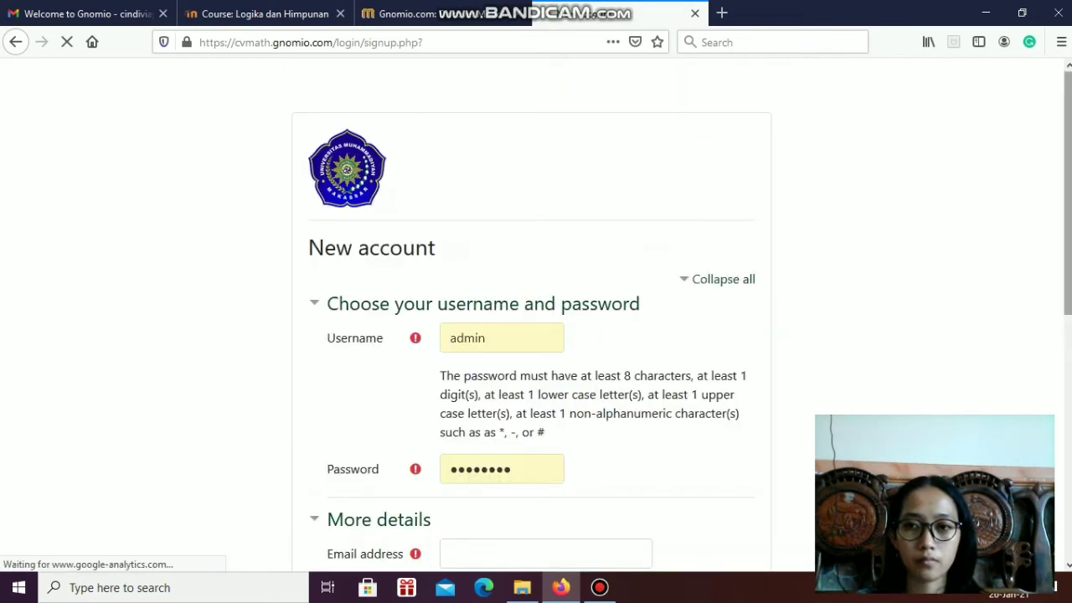
{"action": "left_click_drag", "start_coordinate": [1061, 160], "coordinate": [1066, 277]}
{"action": "scroll", "coordinate": [783, 199], "scroll_direction": "up", "scroll_amount": 2}
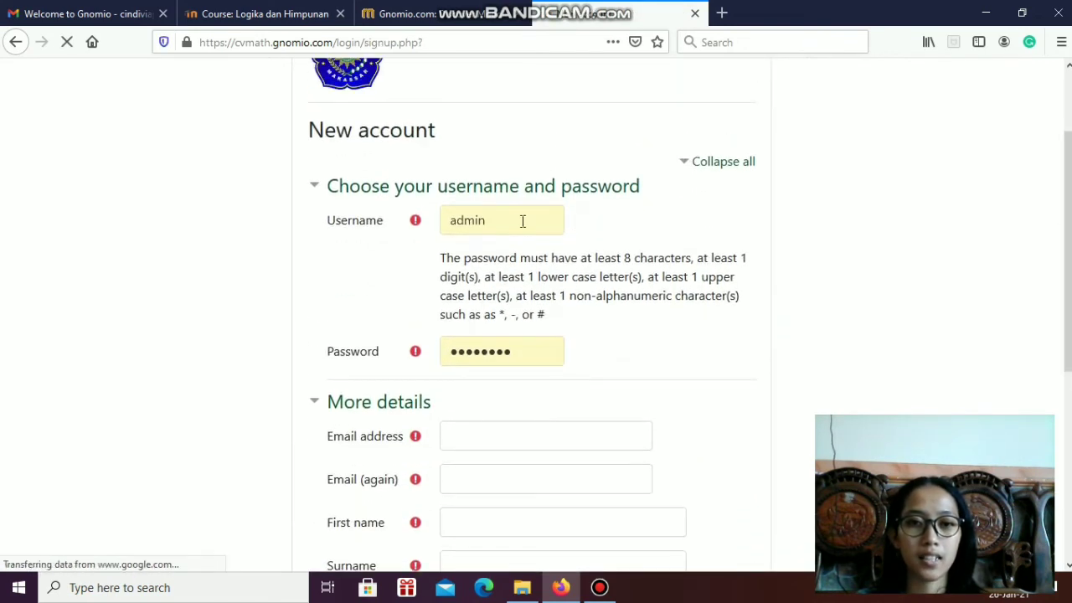
Replace the prefilled credentials with the new user's username and a new account password
{"action": "left_click_drag", "start_coordinate": [519, 220], "coordinate": [413, 224]}
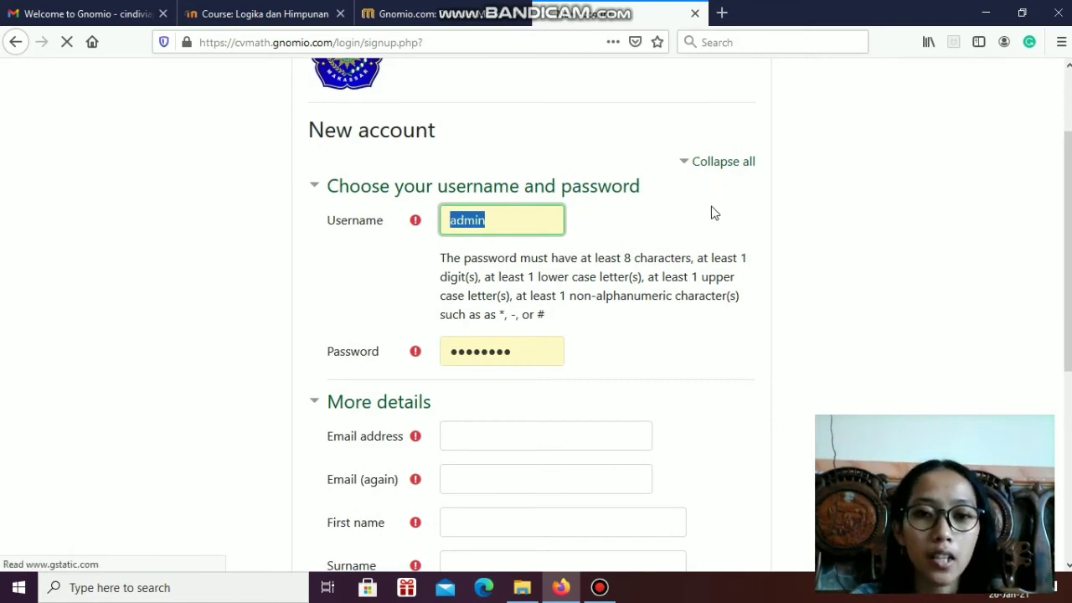
{"action": "key", "text": "BackSpace"}
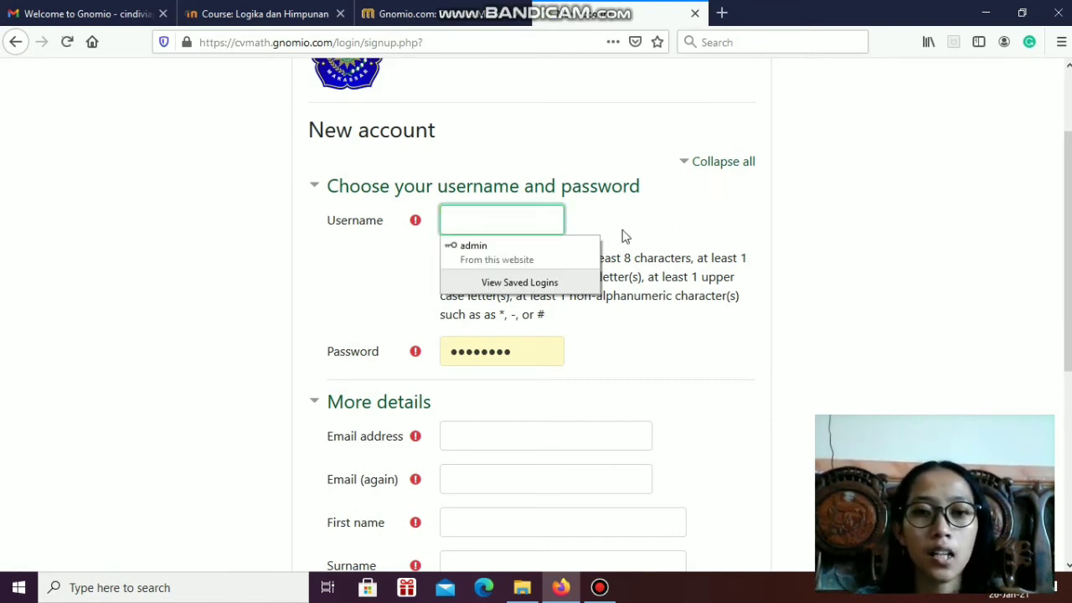
{"action": "type", "text": "cindivia"}
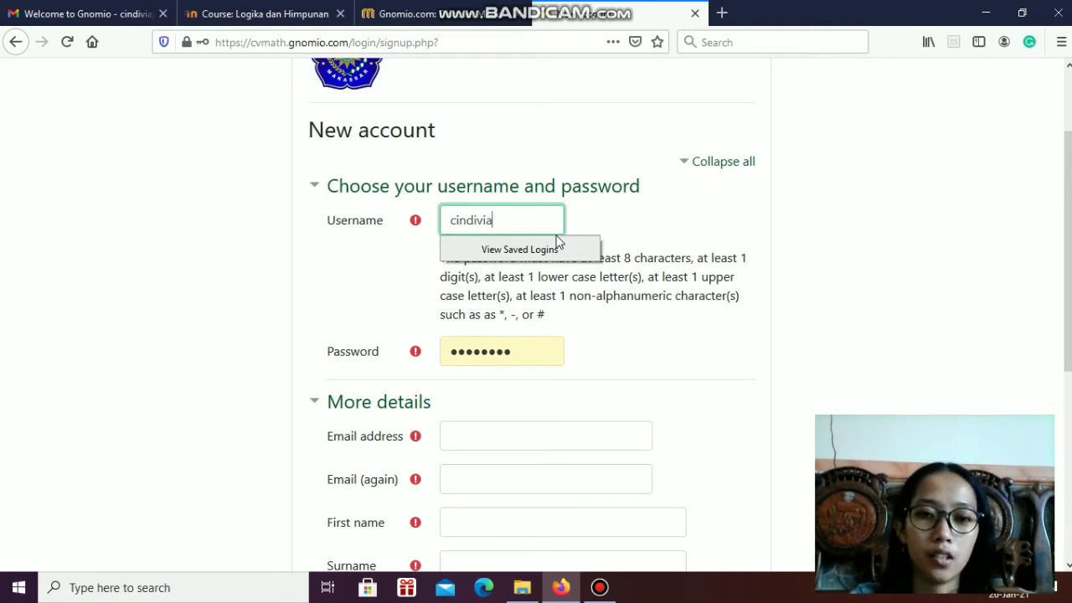
{"action": "left_click", "coordinate": [539, 345]}
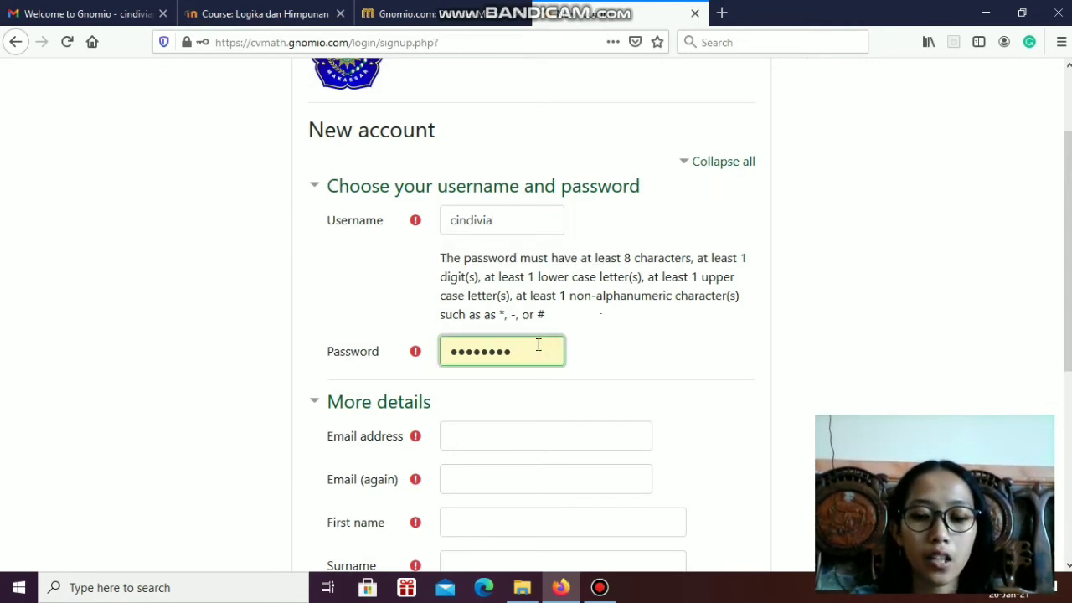
{"action": "key", "text": "BackSpace"}
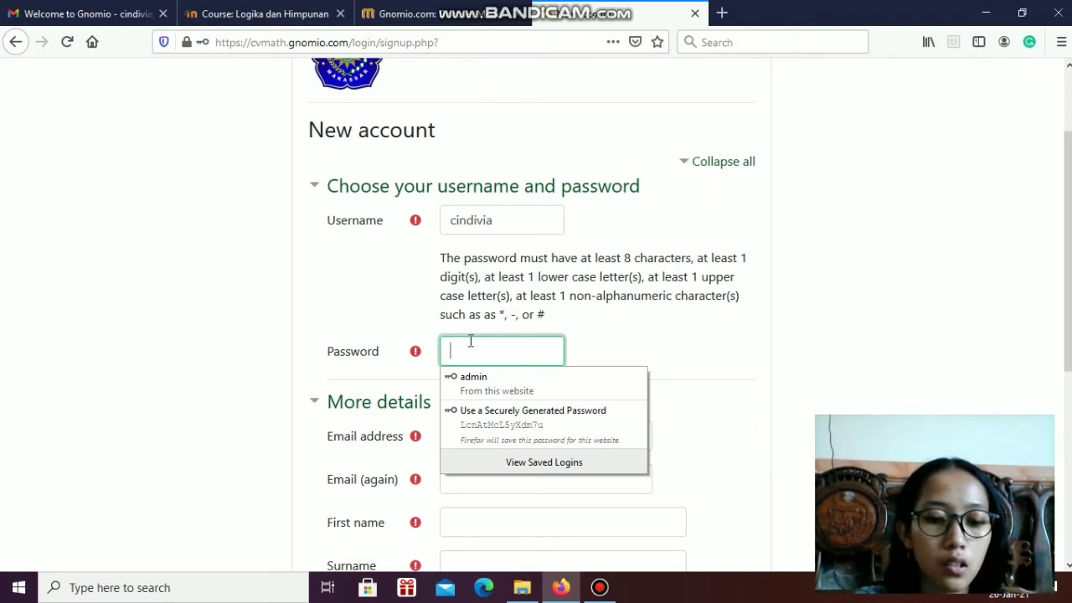
{"action": "type", "text": "•"}
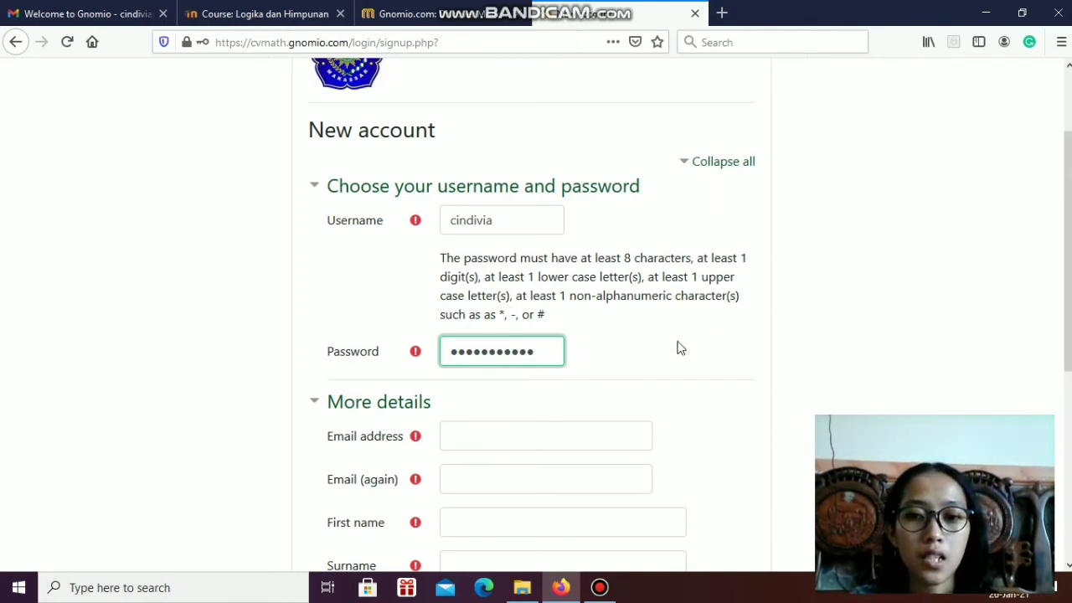
Enter the new user's e-mail address and copy it into the repeat e-mail field
{"action": "scroll", "coordinate": [595, 342], "scroll_direction": "down", "scroll_amount": 3}
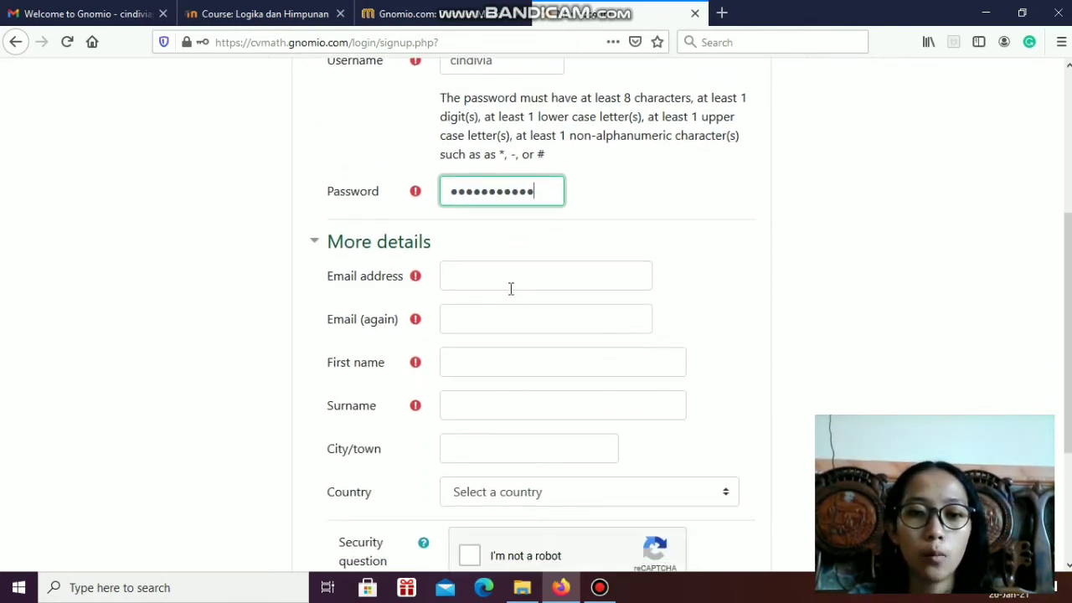
{"action": "left_click", "coordinate": [511, 287]}
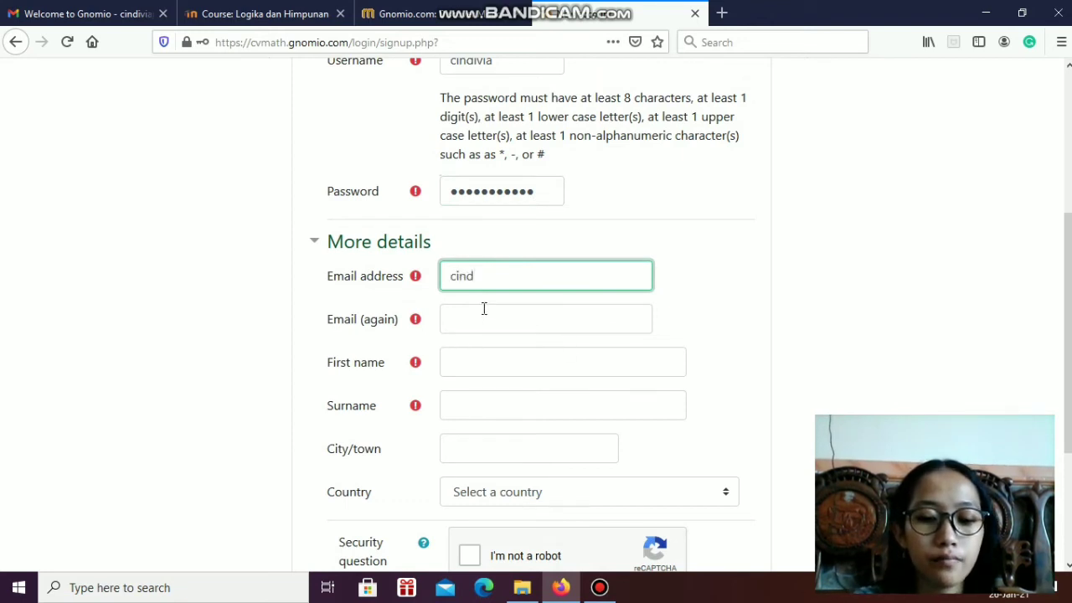
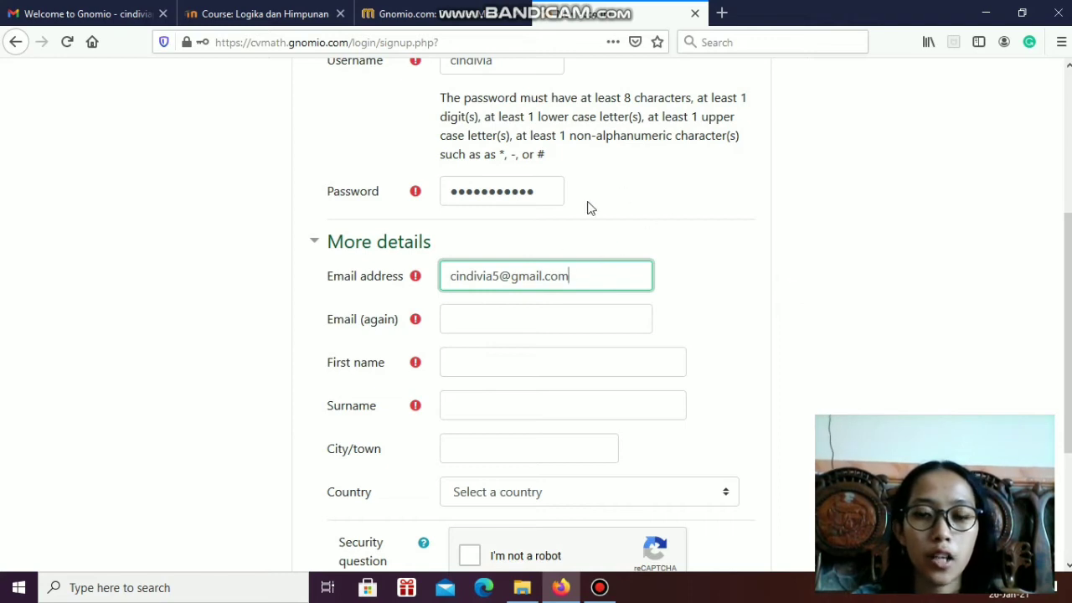
{"action": "scroll", "coordinate": [626, 306], "scroll_direction": "down", "scroll_amount": 2}
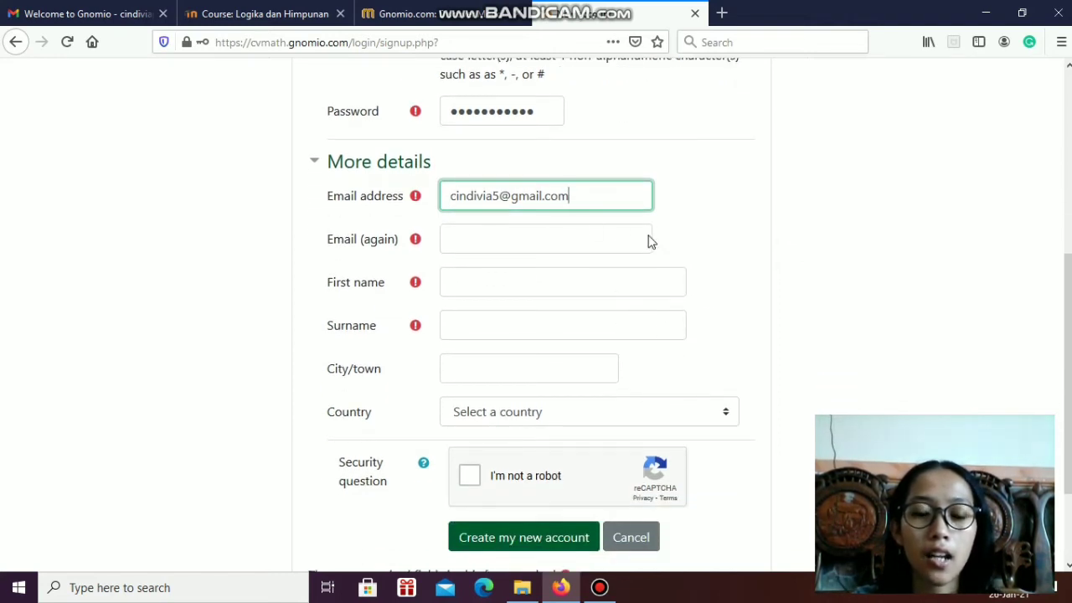
{"action": "left_click", "coordinate": [476, 246]}
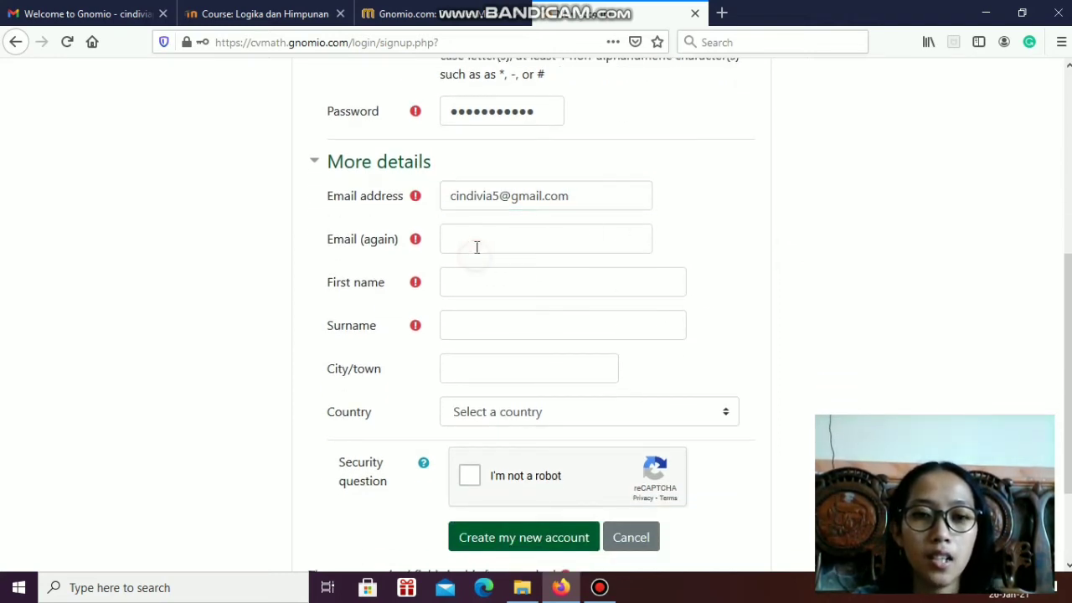
{"action": "left_click_drag", "start_coordinate": [575, 201], "coordinate": [453, 207]}
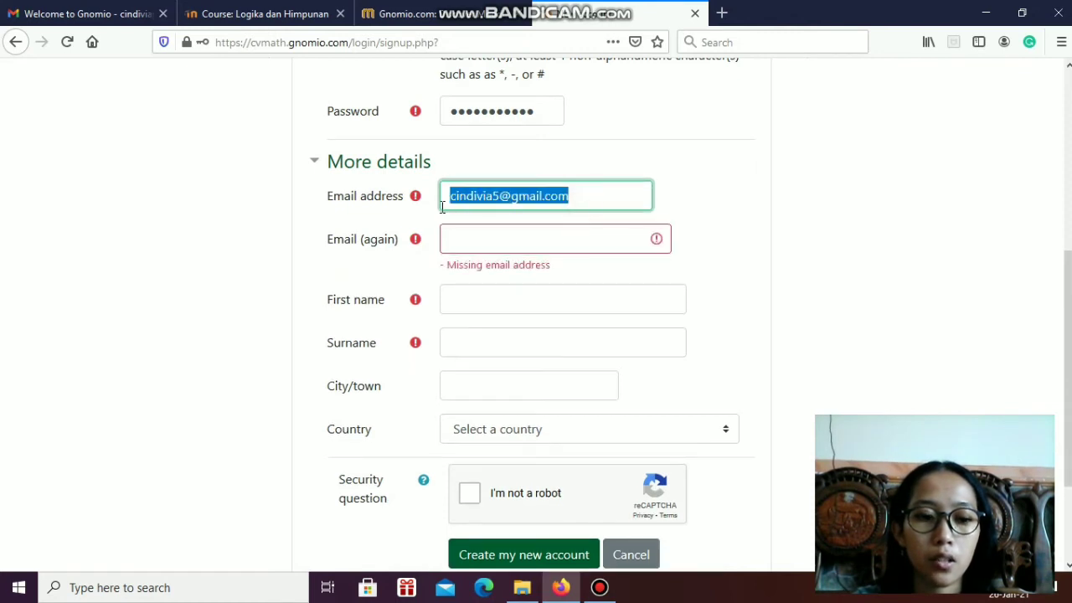
{"action": "left_click", "coordinate": [506, 240]}
{"action": "key", "text": "ctrl+v"}
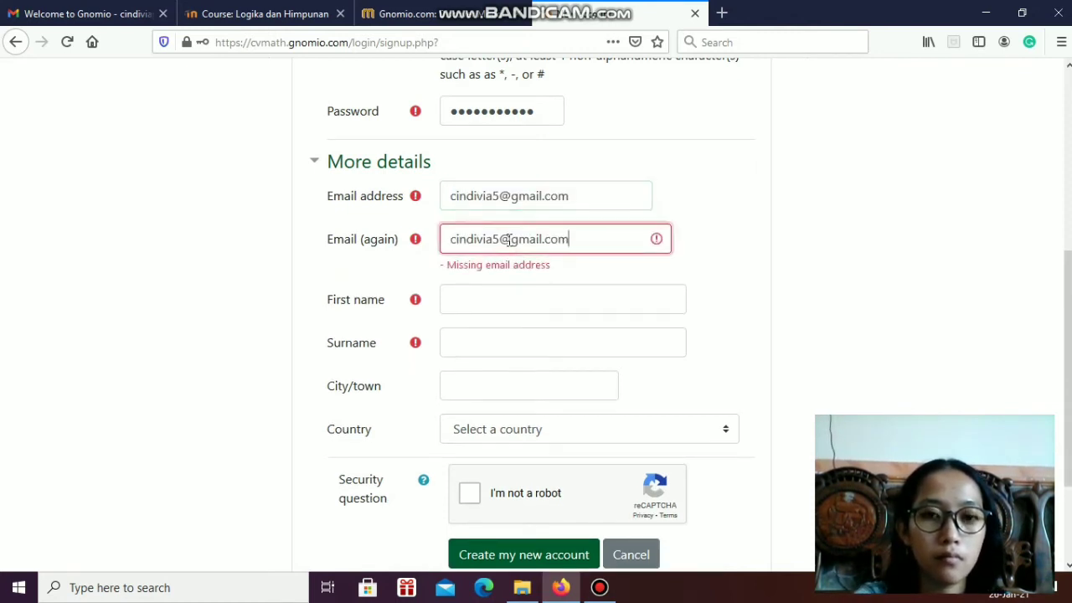
Fill in the new user's first name and surname, and enter Kediri as the city/town
{"action": "left_click", "coordinate": [483, 290]}
{"action": "type", "text": "Cindivia"}
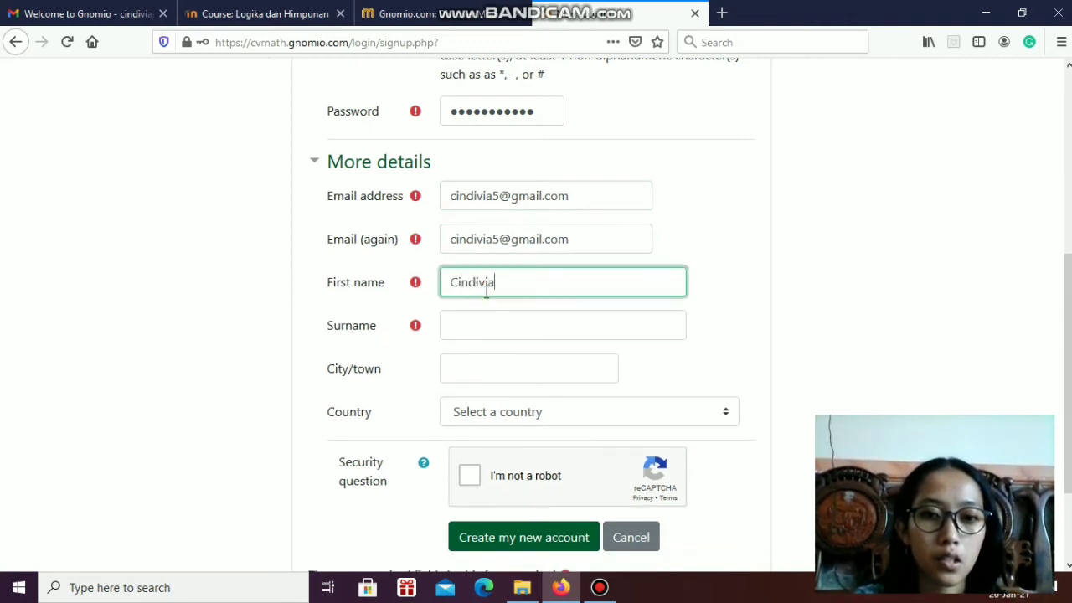
{"action": "left_click", "coordinate": [516, 331]}
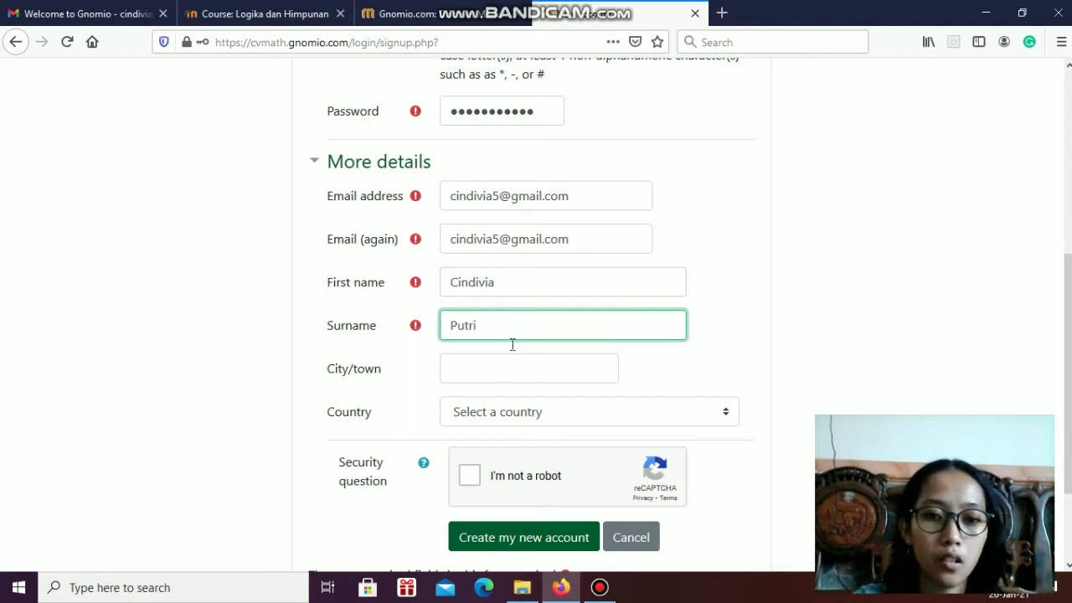
{"action": "left_click", "coordinate": [507, 374]}
{"action": "type", "text": "Ked"}
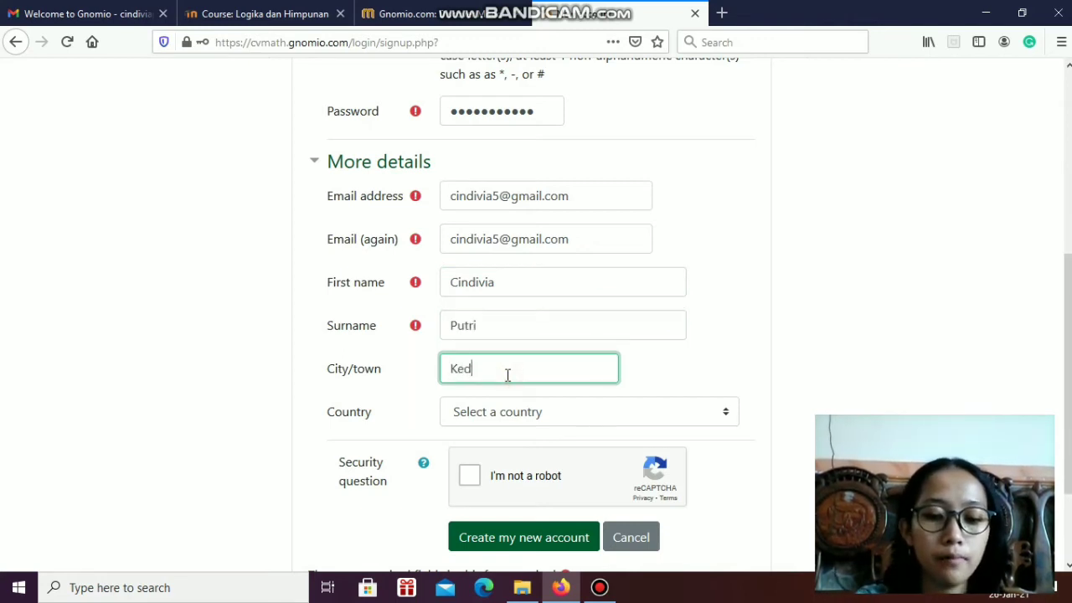
{"action": "type", "text": "iri"}
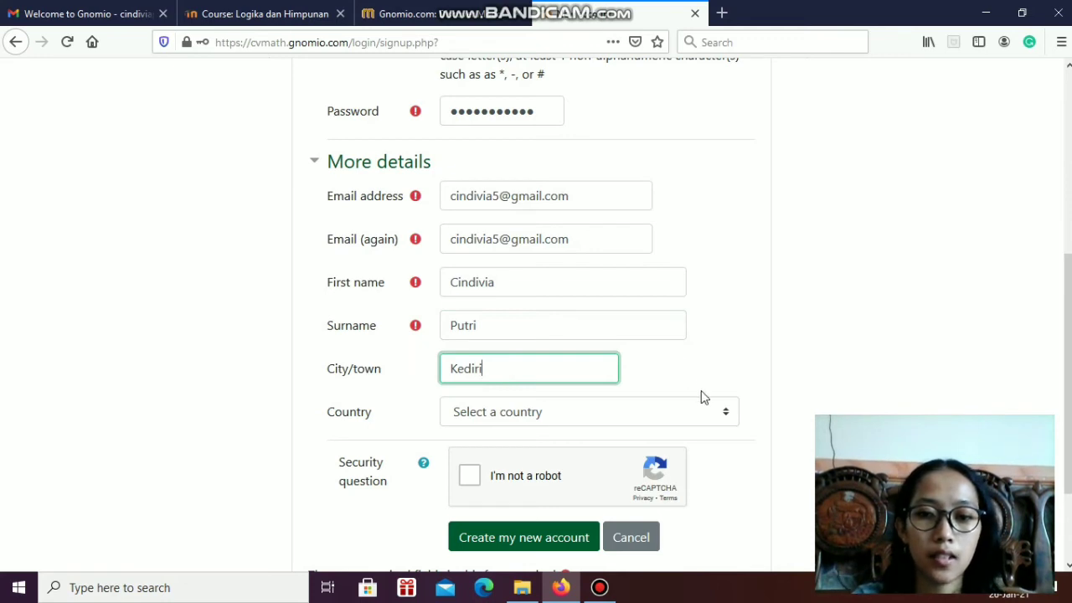
Set the country to Indonesia and complete the "I'm not a robot" security check
{"action": "left_click", "coordinate": [728, 414]}
{"action": "left_click", "coordinate": [735, 412]}
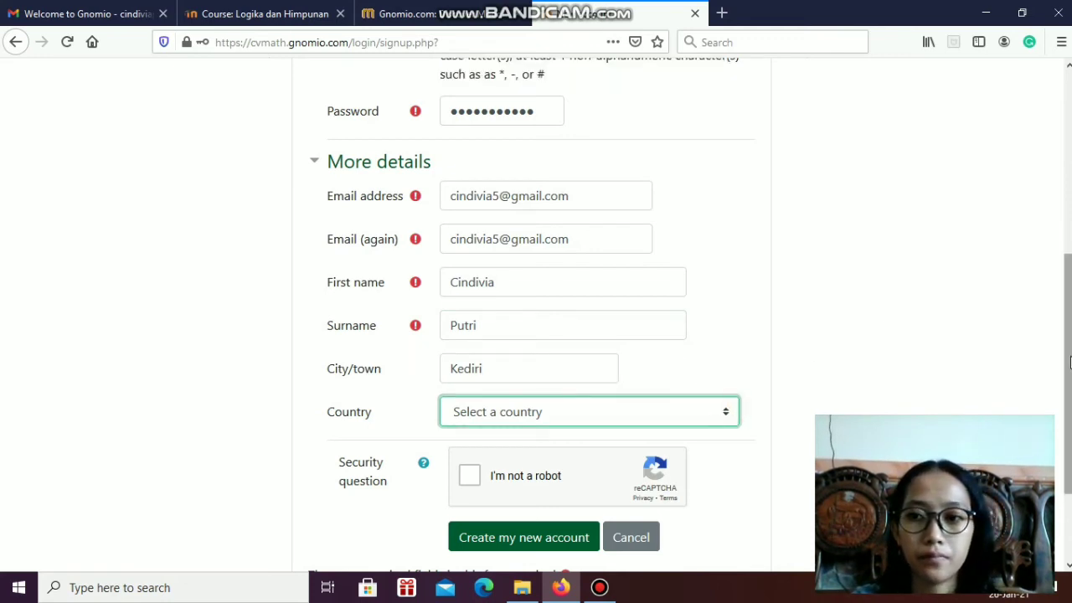
{"action": "scroll", "coordinate": [1067, 377], "scroll_direction": "down", "scroll_amount": 2}
{"action": "left_click", "coordinate": [726, 332]}
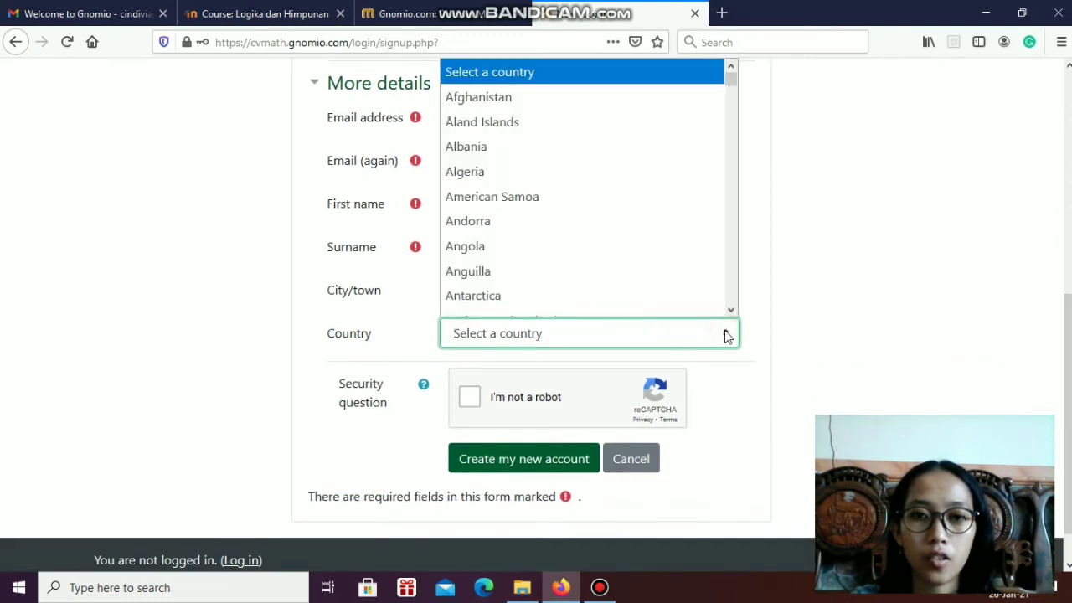
{"action": "left_click_drag", "start_coordinate": [734, 86], "coordinate": [737, 126]}
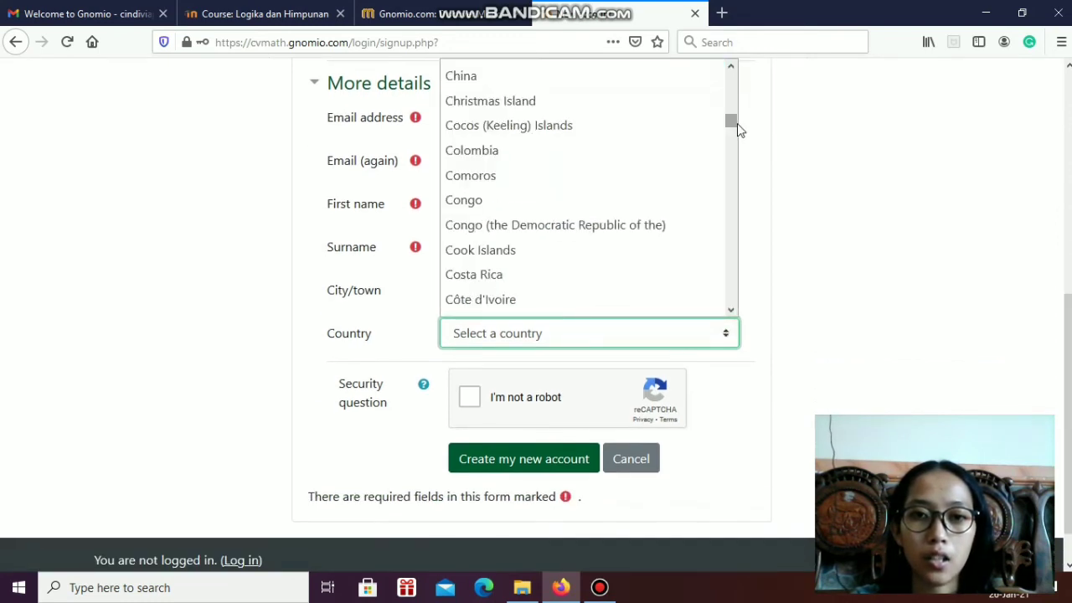
{"action": "scroll", "coordinate": [602, 258], "scroll_direction": "down", "scroll_amount": 15}
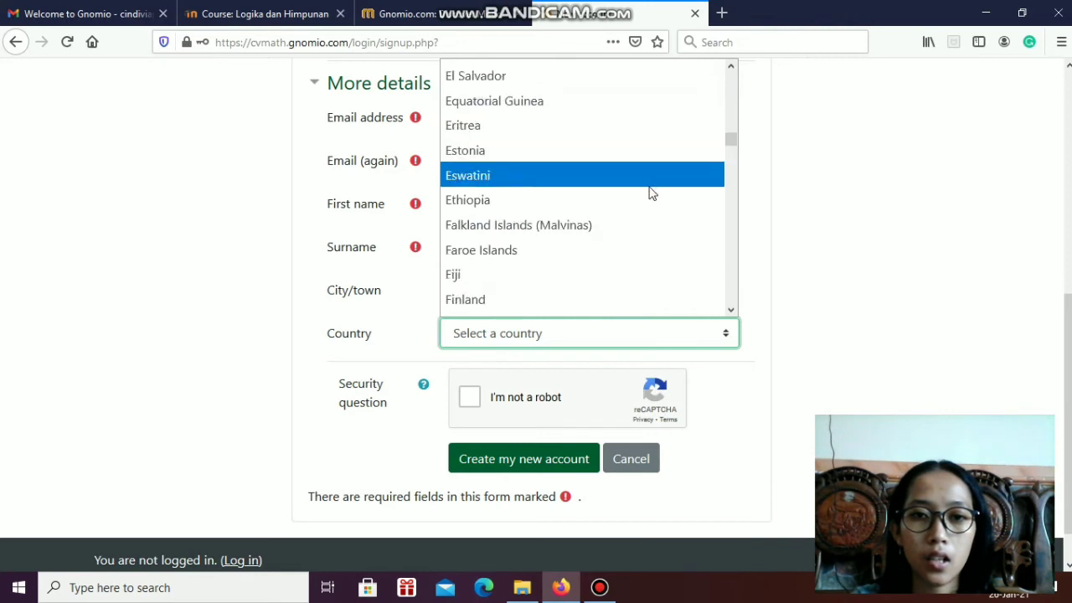
{"action": "scroll", "coordinate": [624, 218], "scroll_direction": "down", "scroll_amount": 6}
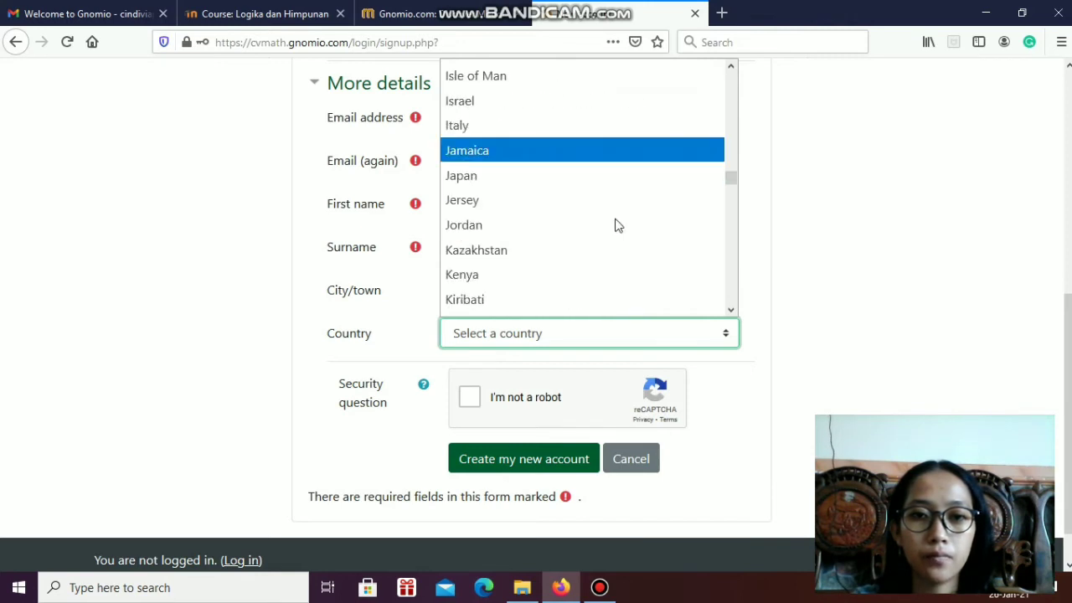
{"action": "scroll", "coordinate": [617, 225], "scroll_direction": "up", "scroll_amount": 1}
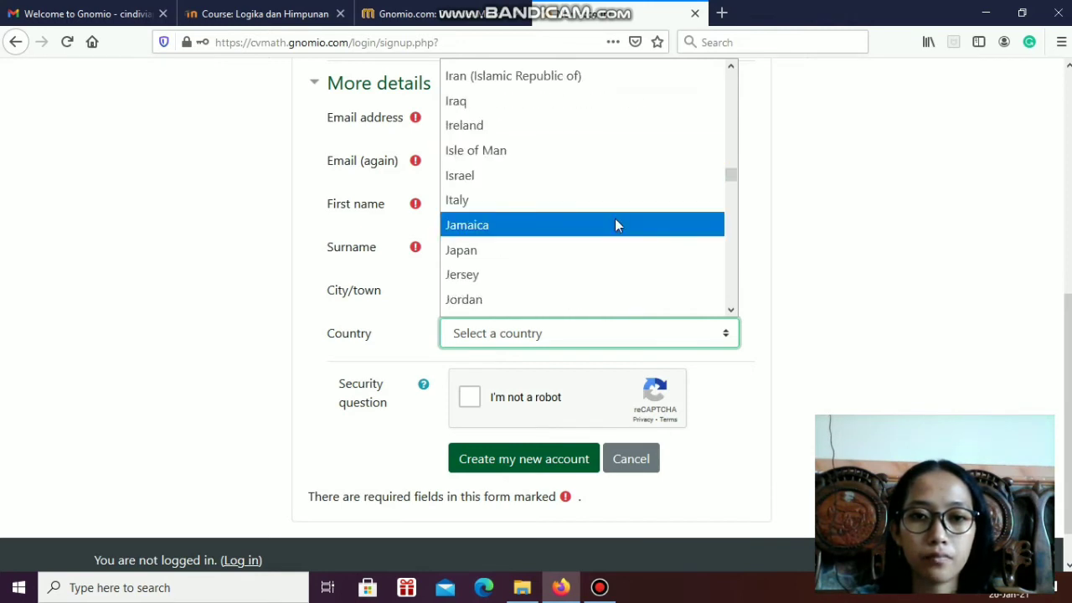
{"action": "scroll", "coordinate": [615, 223], "scroll_direction": "up", "scroll_amount": 2}
{"action": "left_click", "coordinate": [562, 206]}
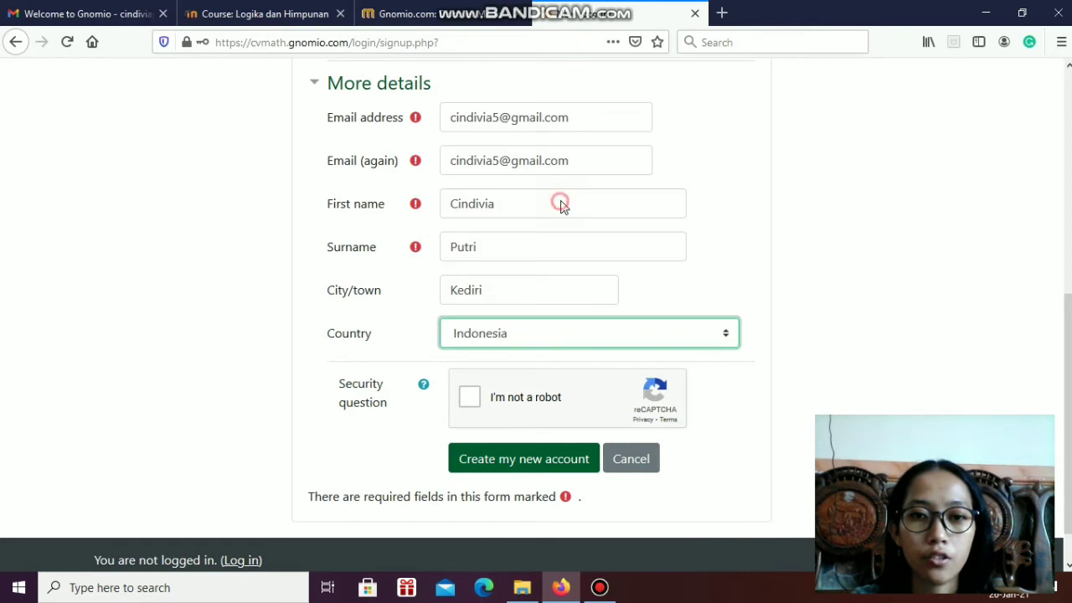
{"action": "left_click", "coordinate": [471, 399]}
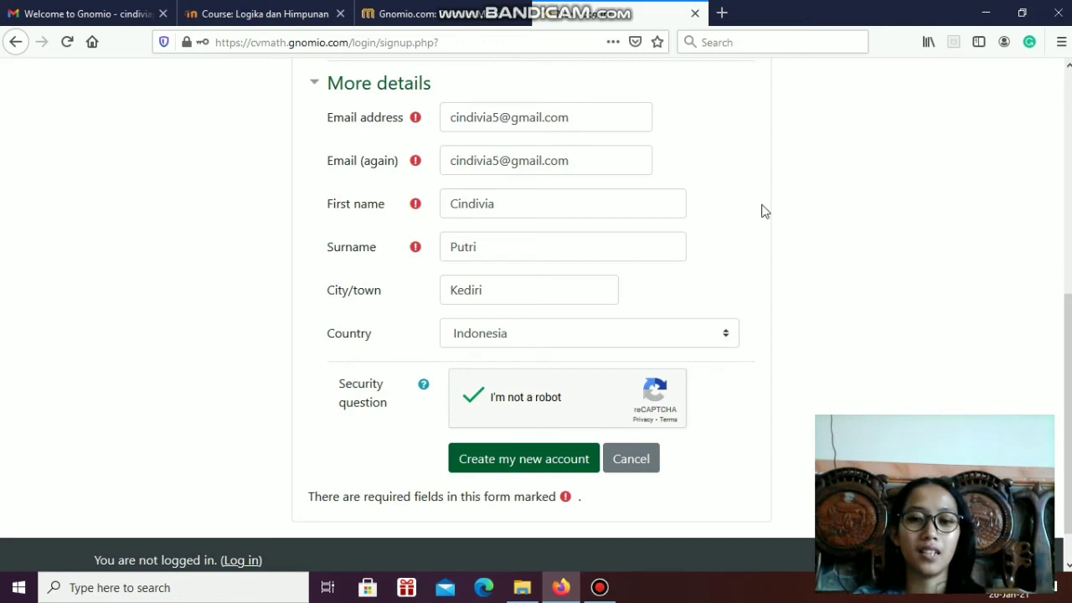
Switch to the Gmail inbox, open the unread GEOMETRI ANALITIK BIDANG account confirmation message and examine its confirmation link
{"action": "scroll", "coordinate": [1058, 279], "scroll_direction": "up", "scroll_amount": 1}
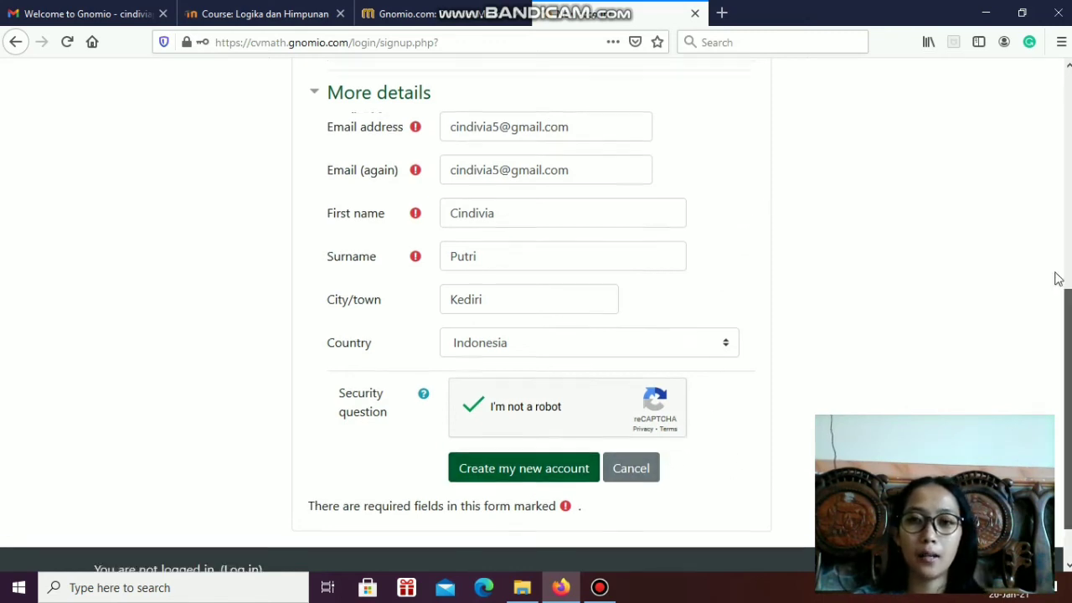
{"action": "scroll", "coordinate": [1057, 278], "scroll_direction": "up", "scroll_amount": 5}
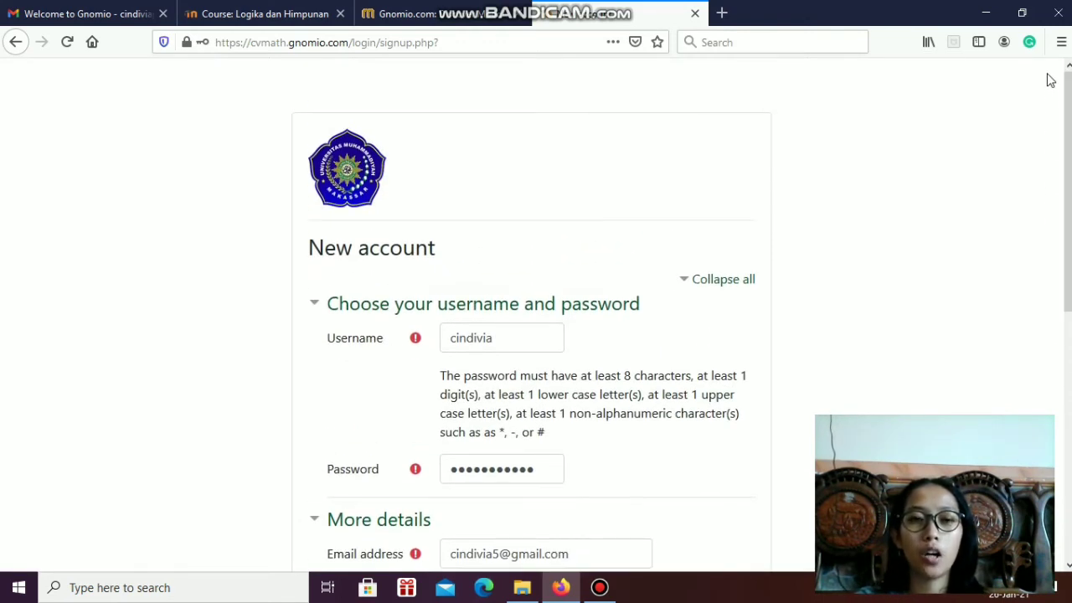
{"action": "left_click", "coordinate": [60, 24]}
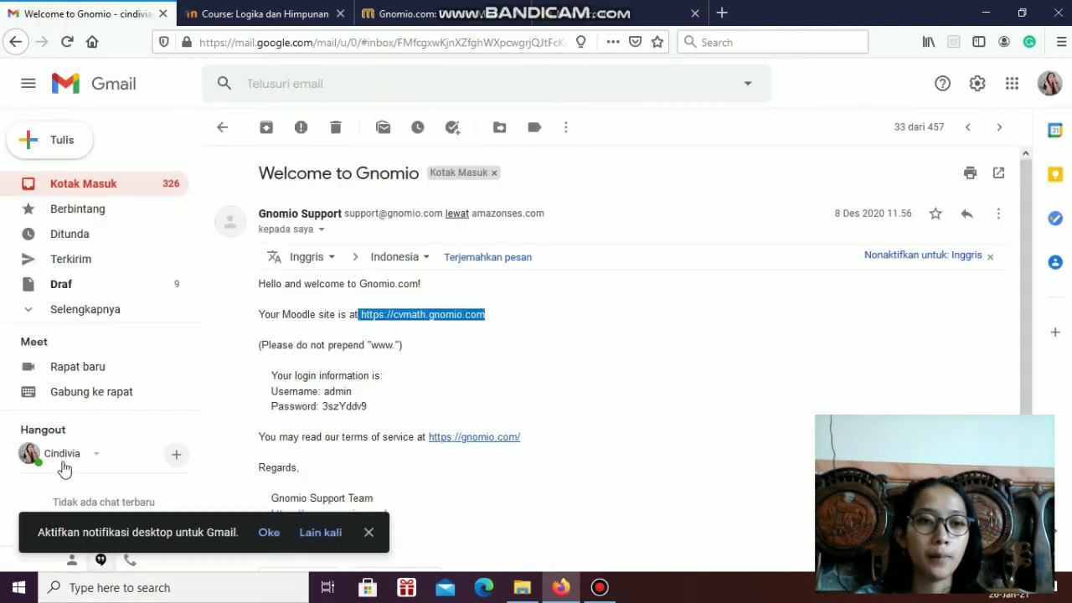
{"action": "left_click", "coordinate": [99, 189]}
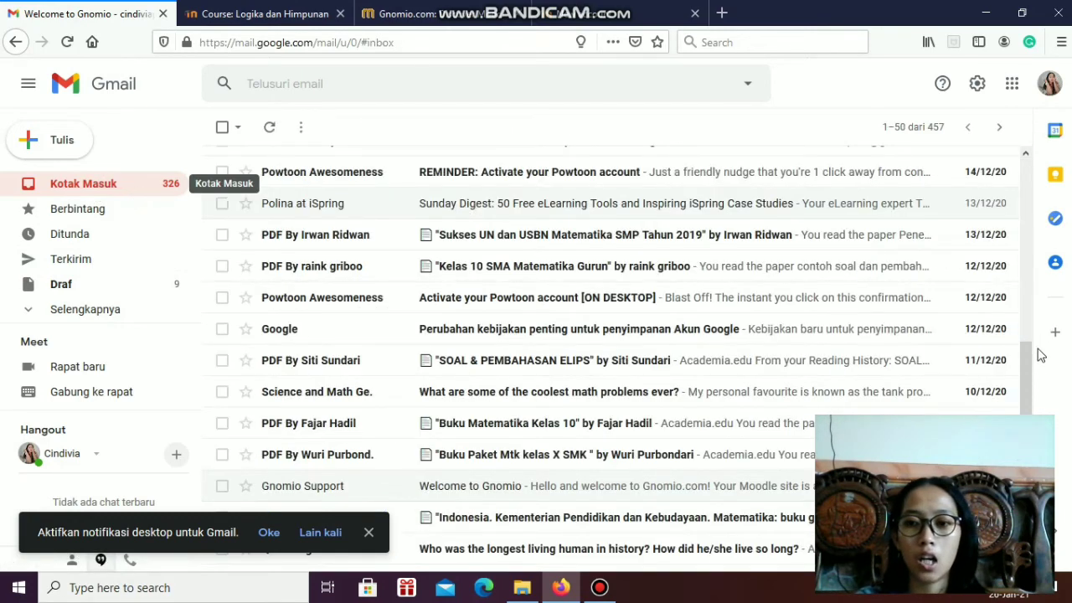
{"action": "left_click_drag", "start_coordinate": [1022, 377], "coordinate": [1016, 166]}
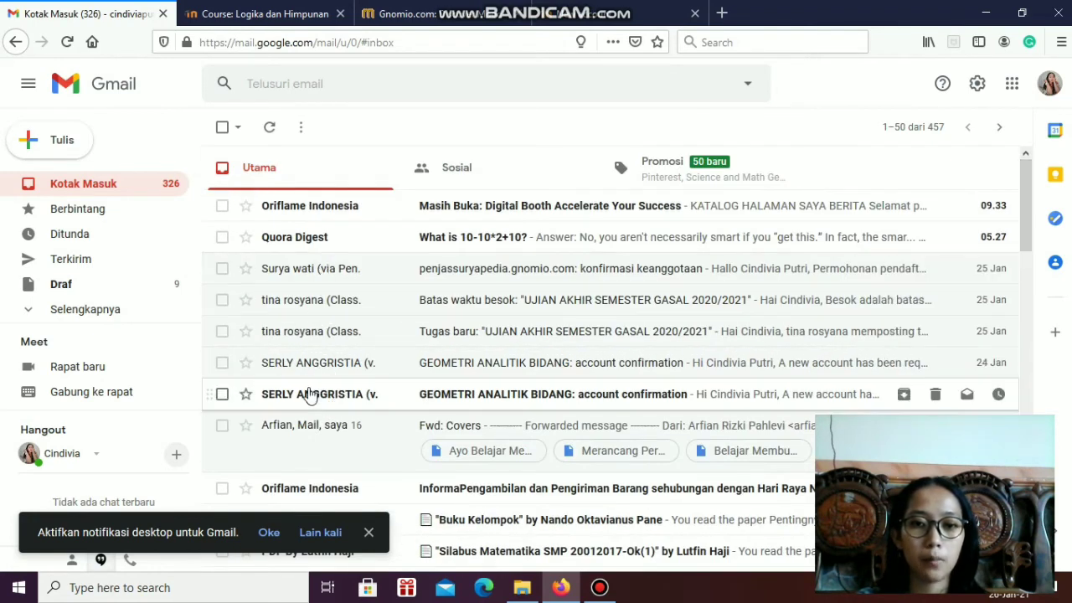
{"action": "mouse_move", "coordinate": [307, 389]}
{"action": "left_mouse_down"}
{"action": "mouse_move", "coordinate": [476, 391]}
{"action": "mouse_move", "coordinate": [376, 407]}
{"action": "mouse_move", "coordinate": [293, 398]}
{"action": "left_mouse_up"}
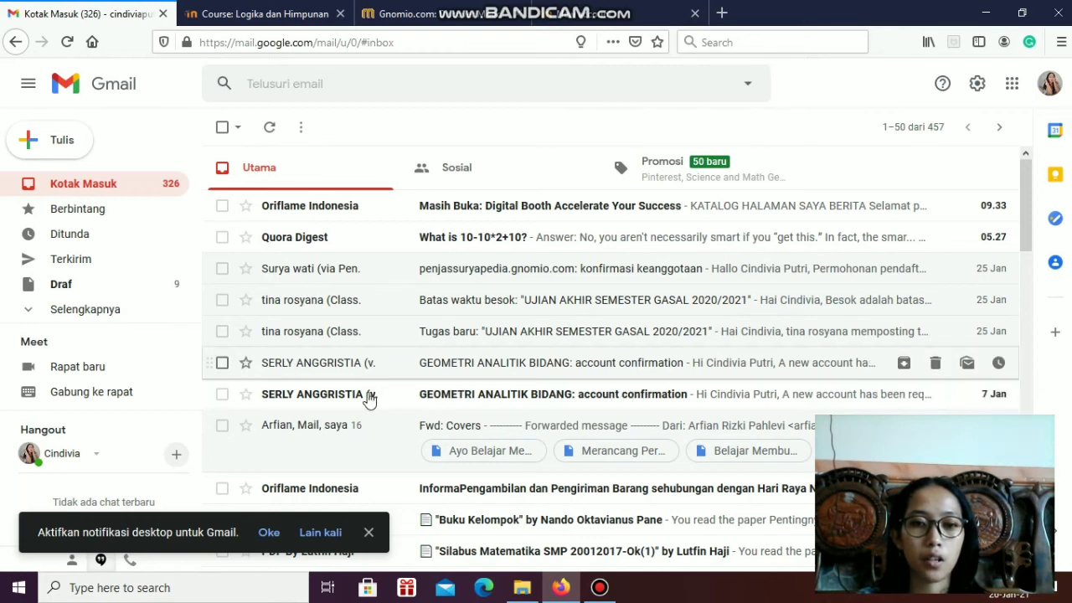
{"action": "left_click", "coordinate": [370, 400]}
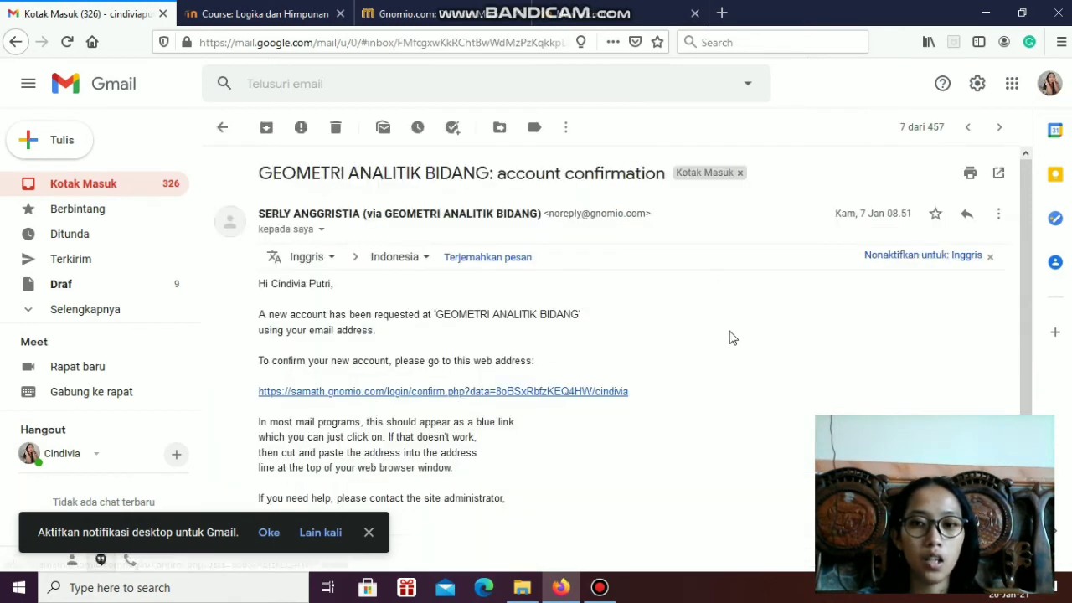
{"action": "left_click_drag", "start_coordinate": [1024, 308], "coordinate": [410, 325]}
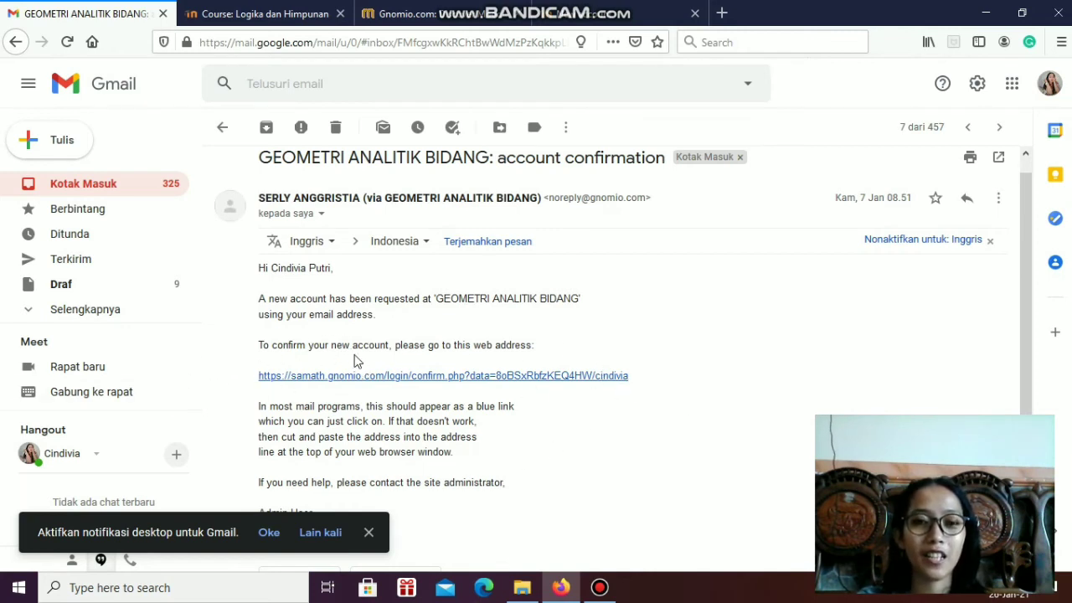
{"action": "scroll", "coordinate": [1034, 292], "scroll_direction": "down", "scroll_amount": 2}
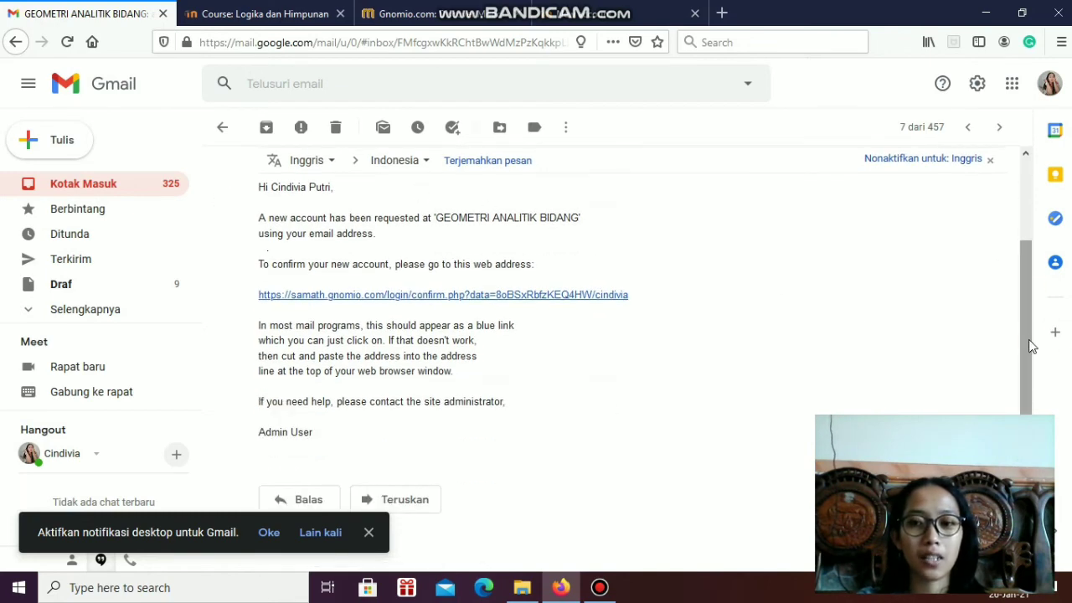
{"action": "scroll", "coordinate": [1032, 334], "scroll_direction": "up", "scroll_amount": 2}
Return to the Logika dan Himpunan course and open its participants list
{"action": "left_click", "coordinate": [265, 14]}
{"action": "mouse_move", "coordinate": [1068, 87]}
{"action": "left_mouse_down"}
{"action": "mouse_move", "coordinate": [1067, 114]}
{"action": "mouse_move", "coordinate": [1067, 87]}
{"action": "left_mouse_up"}
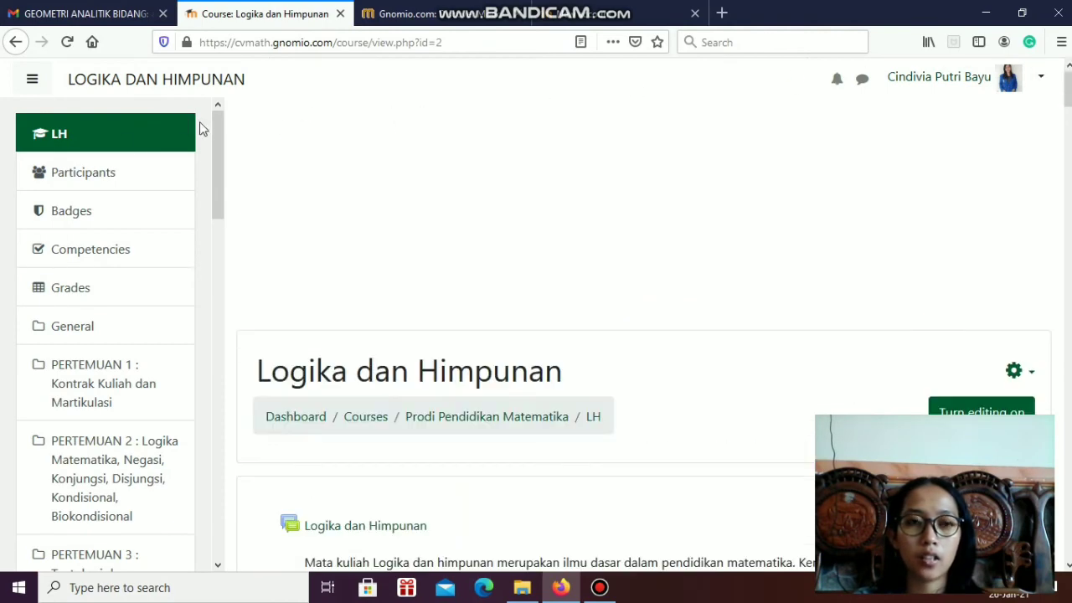
{"action": "scroll", "coordinate": [219, 147], "scroll_direction": "down", "scroll_amount": 1}
{"action": "scroll", "coordinate": [101, 115], "scroll_direction": "up", "scroll_amount": 1}
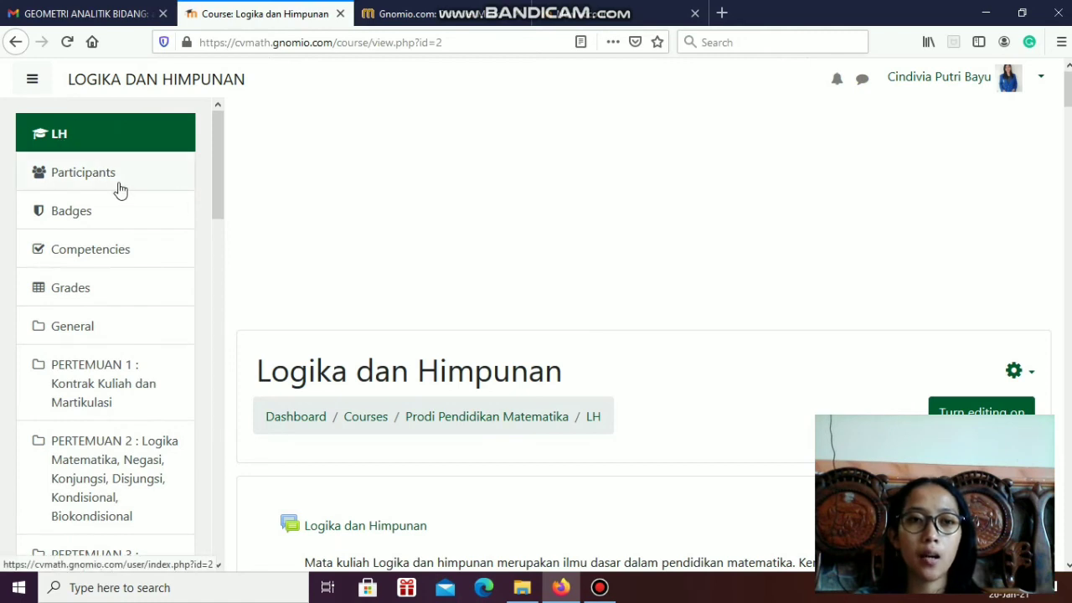
{"action": "left_click", "coordinate": [49, 165]}
{"action": "left_click", "coordinate": [59, 173]}
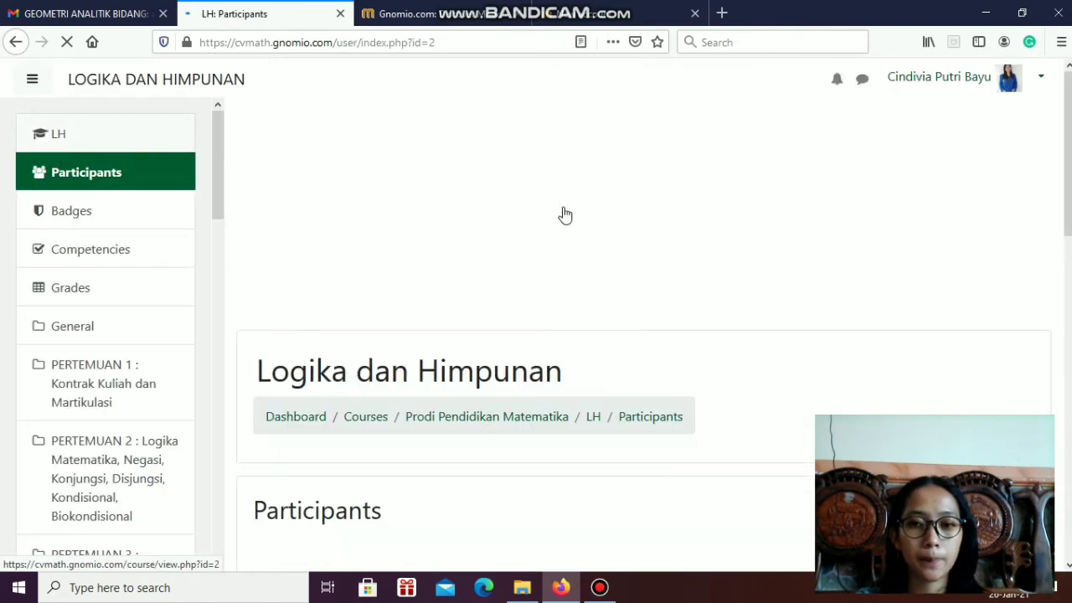
Enrol the three available users other than the site administrator in the course as students, and check the updated participants list
{"action": "scroll", "coordinate": [962, 170], "scroll_direction": "down", "scroll_amount": 10}
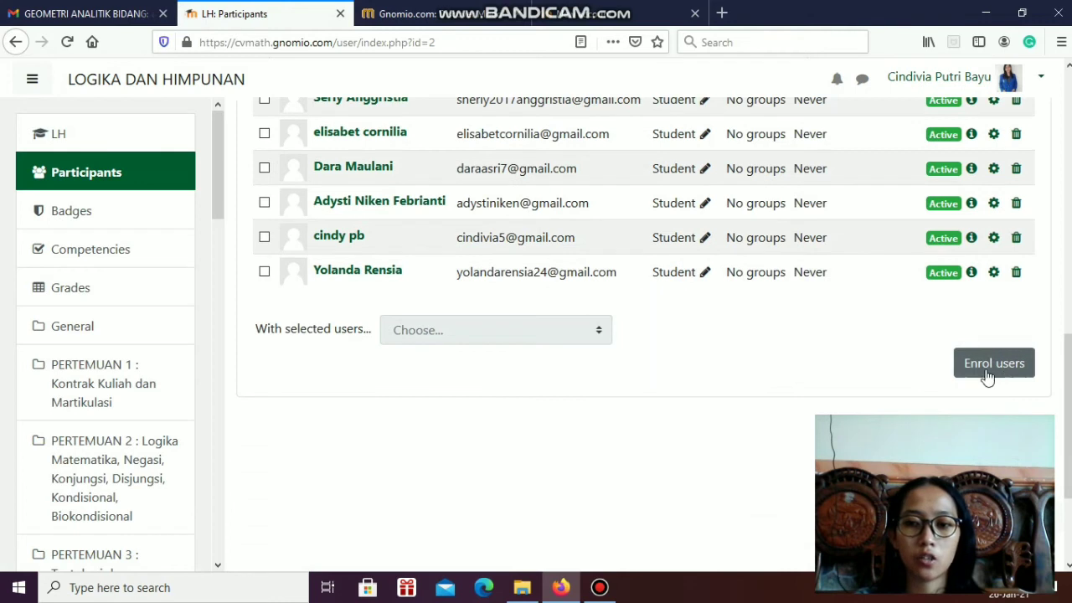
{"action": "left_click", "coordinate": [989, 368]}
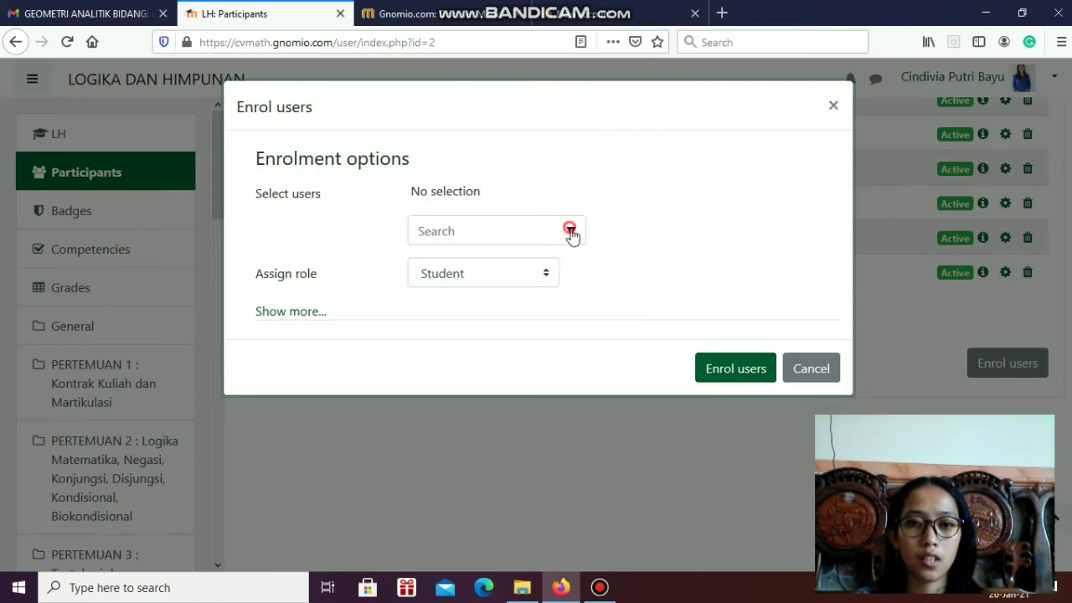
{"action": "left_click", "coordinate": [570, 231]}
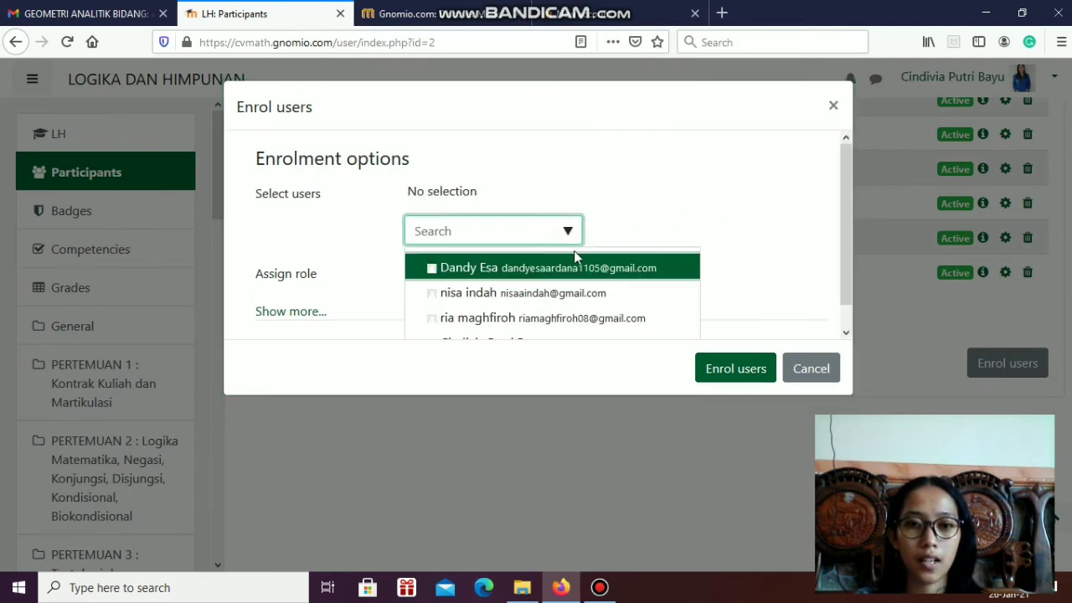
{"action": "left_click", "coordinate": [564, 272]}
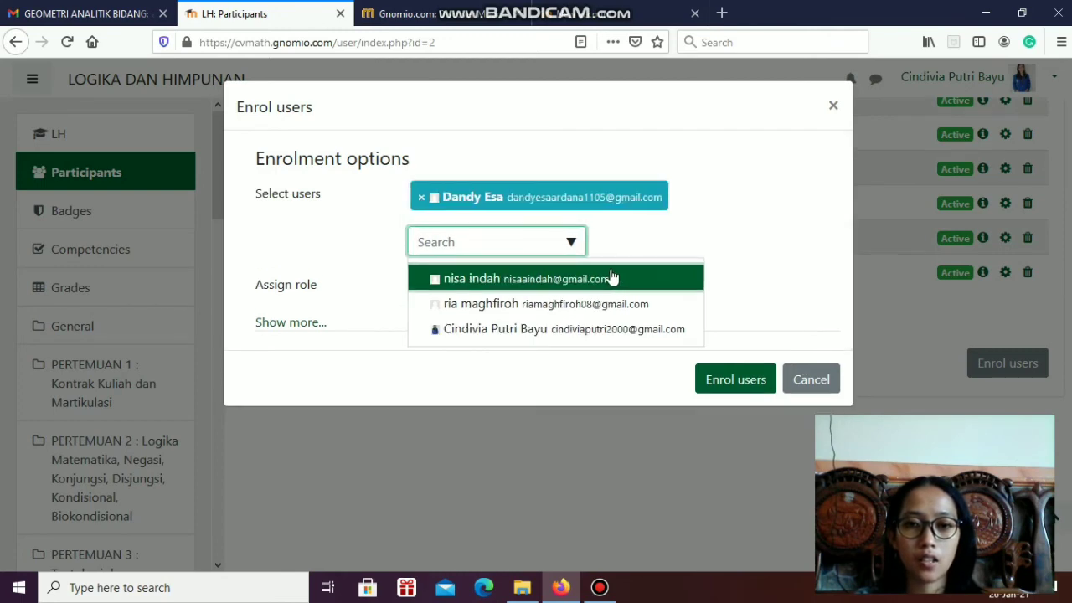
{"action": "left_click", "coordinate": [576, 305]}
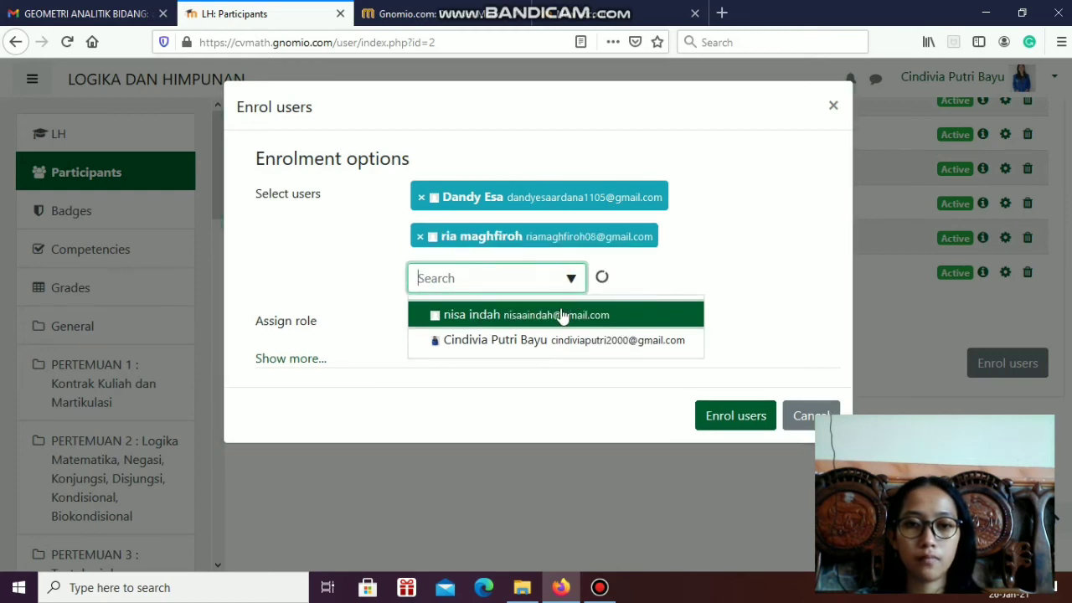
{"action": "left_click", "coordinate": [561, 306]}
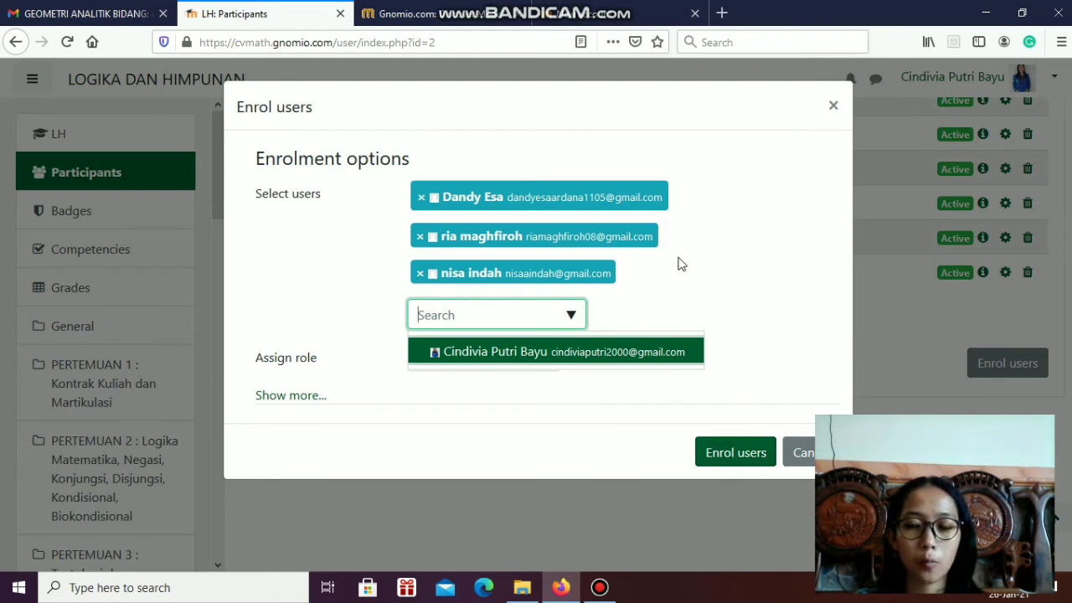
{"action": "left_click", "coordinate": [737, 453]}
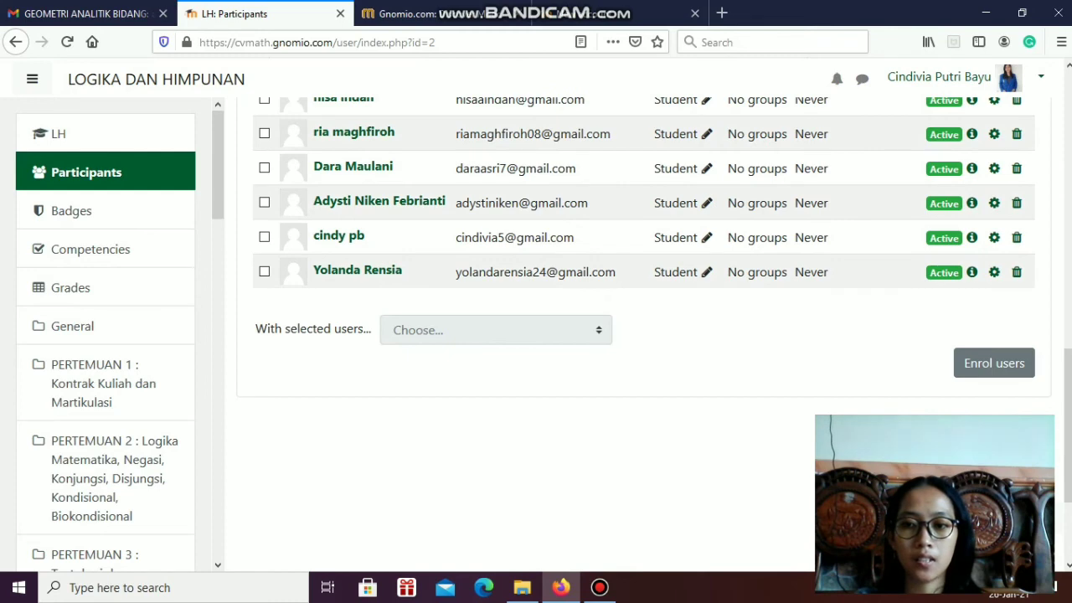
{"action": "scroll", "coordinate": [555, 342], "scroll_direction": "up", "scroll_amount": 3}
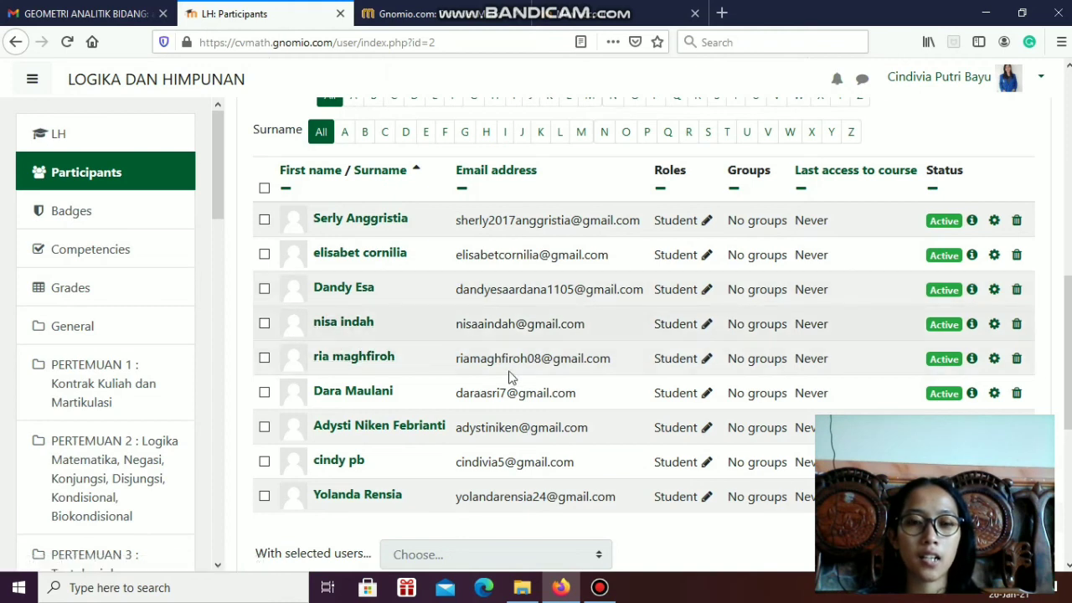
{"action": "scroll", "coordinate": [512, 378], "scroll_direction": "down", "scroll_amount": 1}
{"action": "mouse_move", "coordinate": [1068, 449]}
{"action": "left_mouse_down"}
{"action": "mouse_move", "coordinate": [1069, 408]}
{"action": "mouse_move", "coordinate": [1069, 450]}
{"action": "left_mouse_up"}
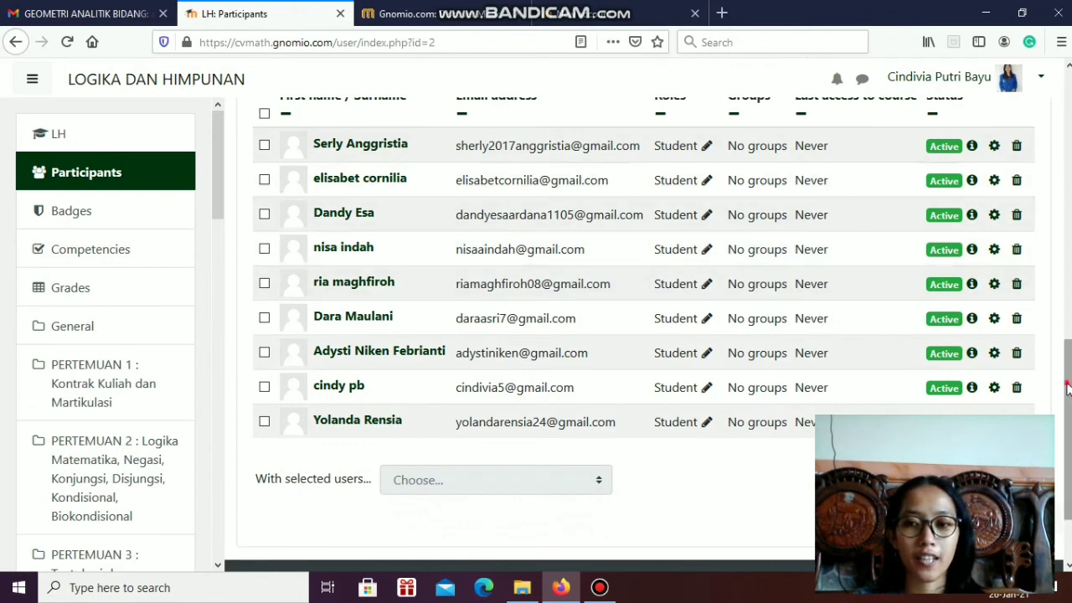
{"action": "scroll", "coordinate": [642, 309], "scroll_direction": "up", "scroll_amount": 4}
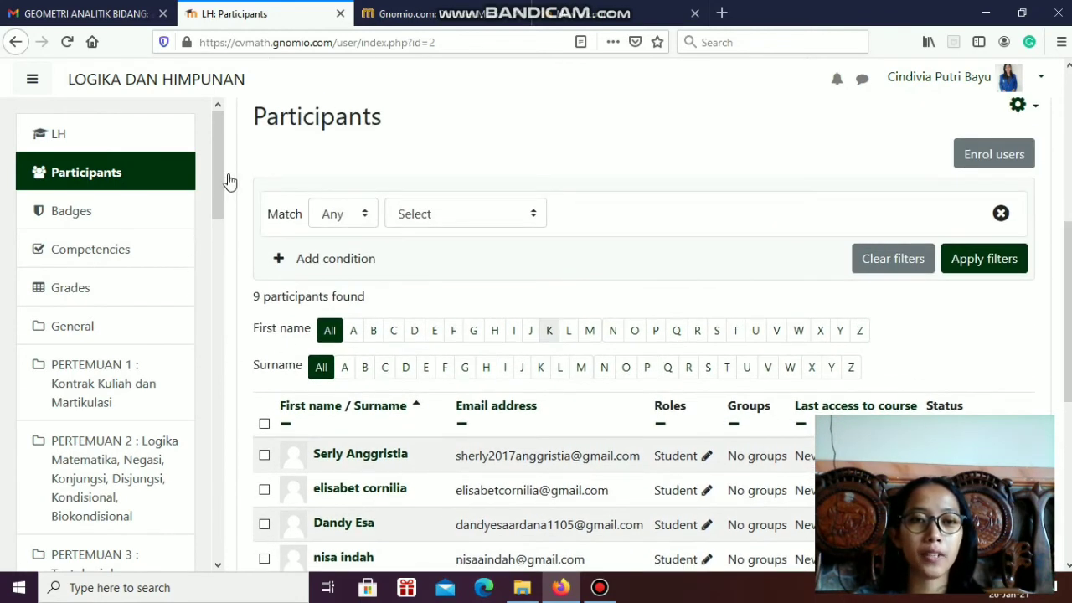
Open the full Themes category page under Appearance in the site administration
{"action": "left_click_drag", "start_coordinate": [220, 164], "coordinate": [208, 540]}
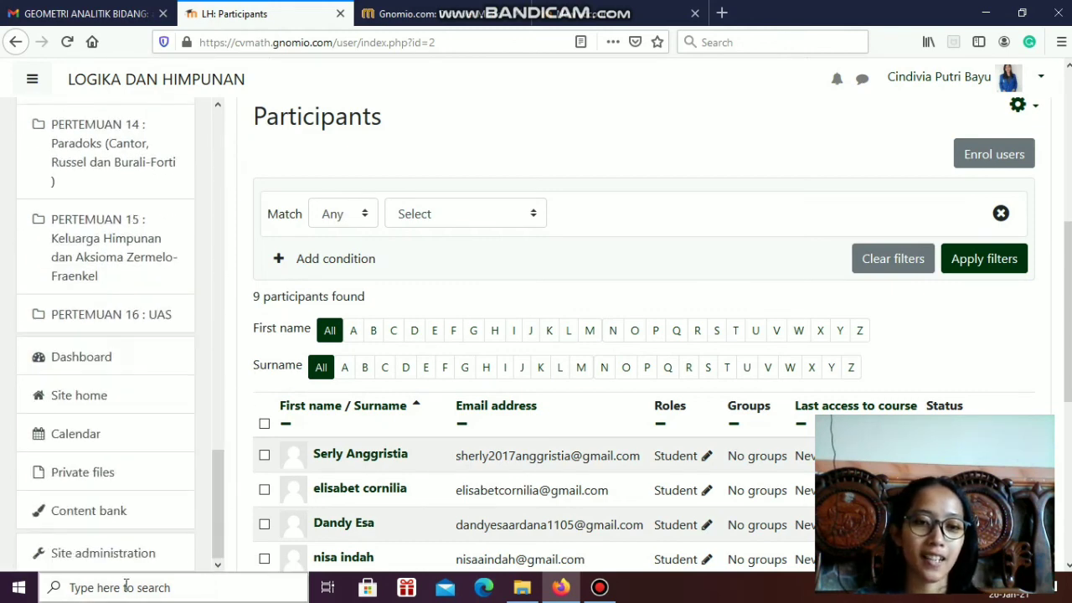
{"action": "left_click", "coordinate": [70, 560]}
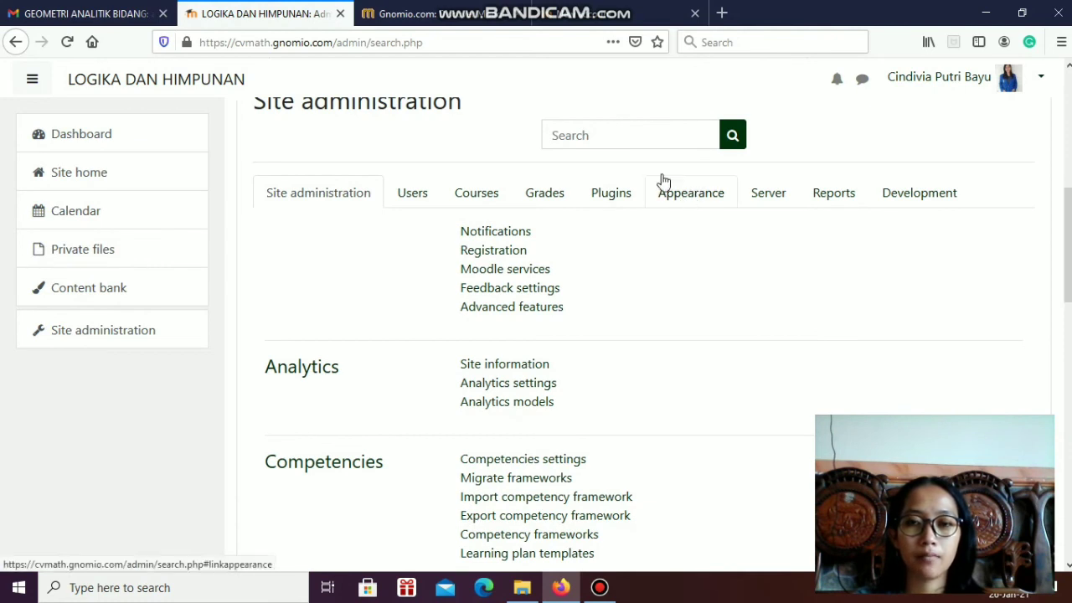
{"action": "left_click", "coordinate": [678, 201]}
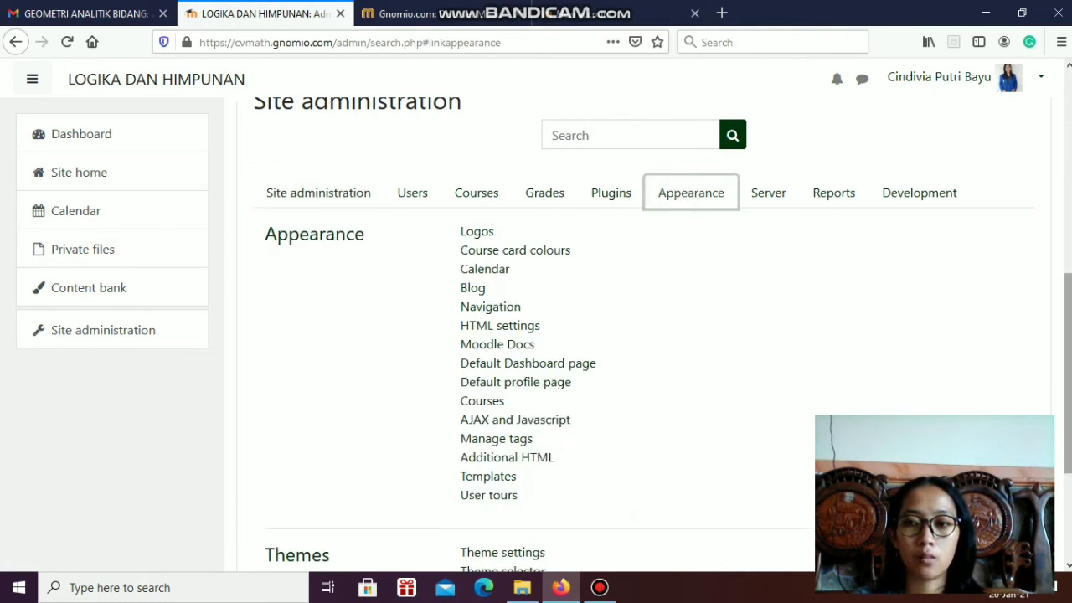
{"action": "scroll", "coordinate": [1030, 352], "scroll_direction": "down", "scroll_amount": 5}
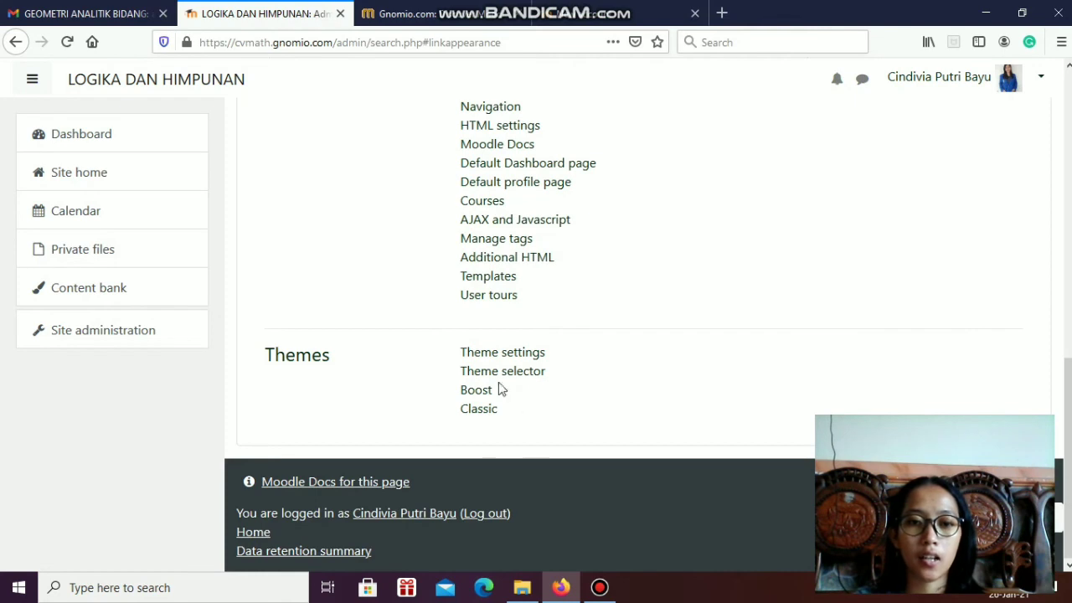
{"action": "left_click", "coordinate": [500, 355]}
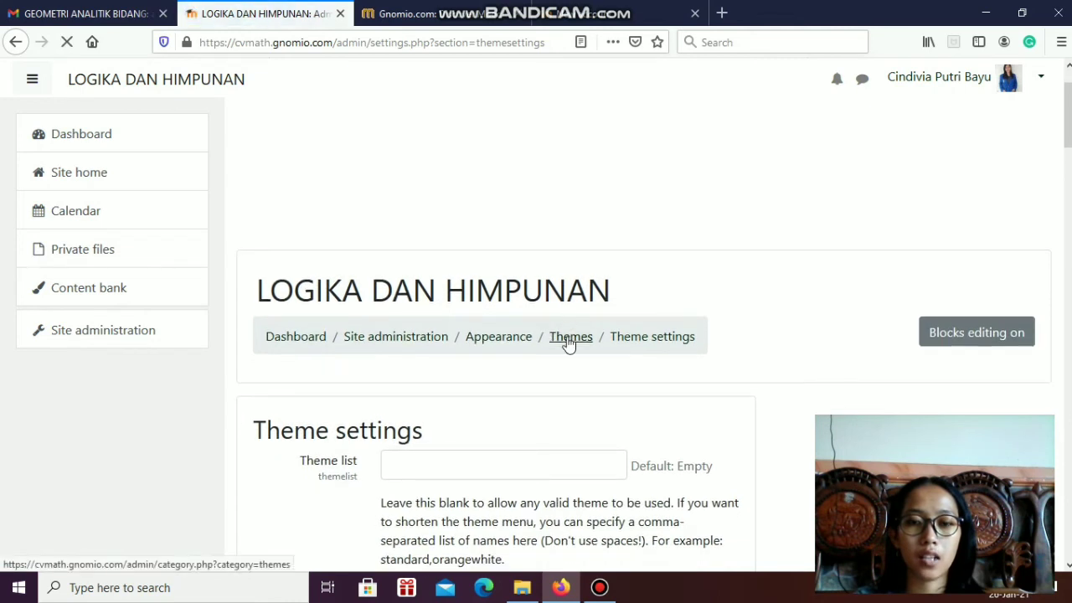
{"action": "left_click", "coordinate": [569, 342]}
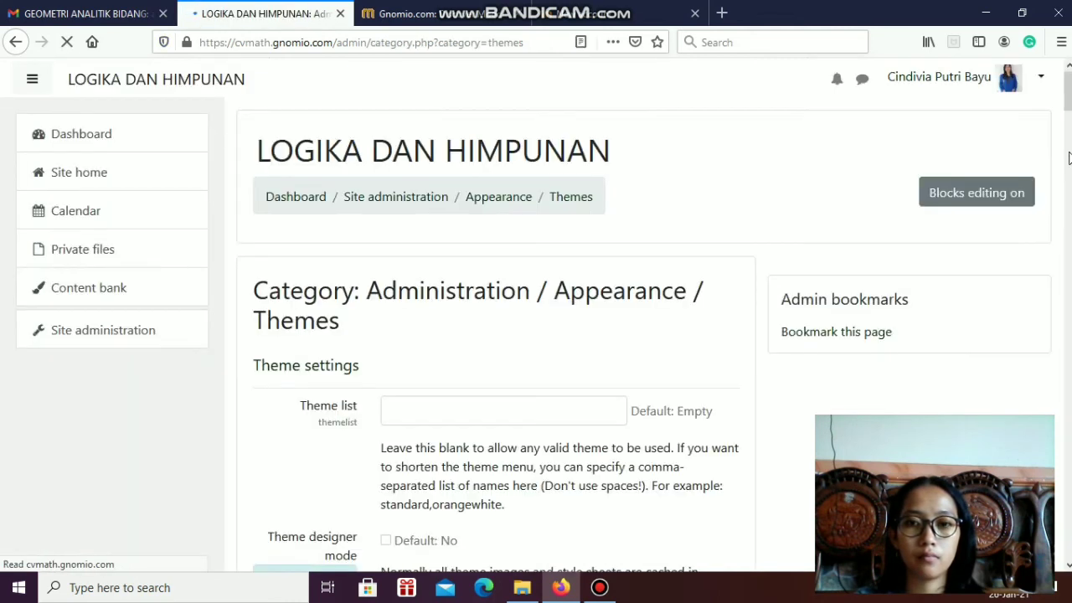
Pick the purple #A30AFA as the Boost theme's brand colour
{"action": "scroll", "coordinate": [1069, 112], "scroll_direction": "down", "scroll_amount": 5}
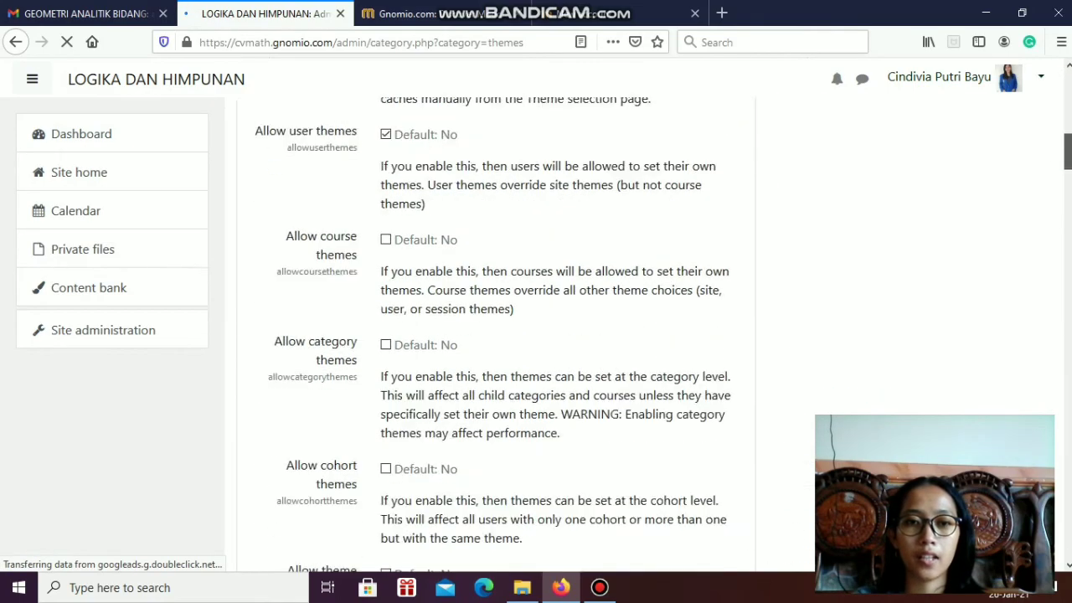
{"action": "scroll", "coordinate": [536, 335], "scroll_direction": "down", "scroll_amount": 10}
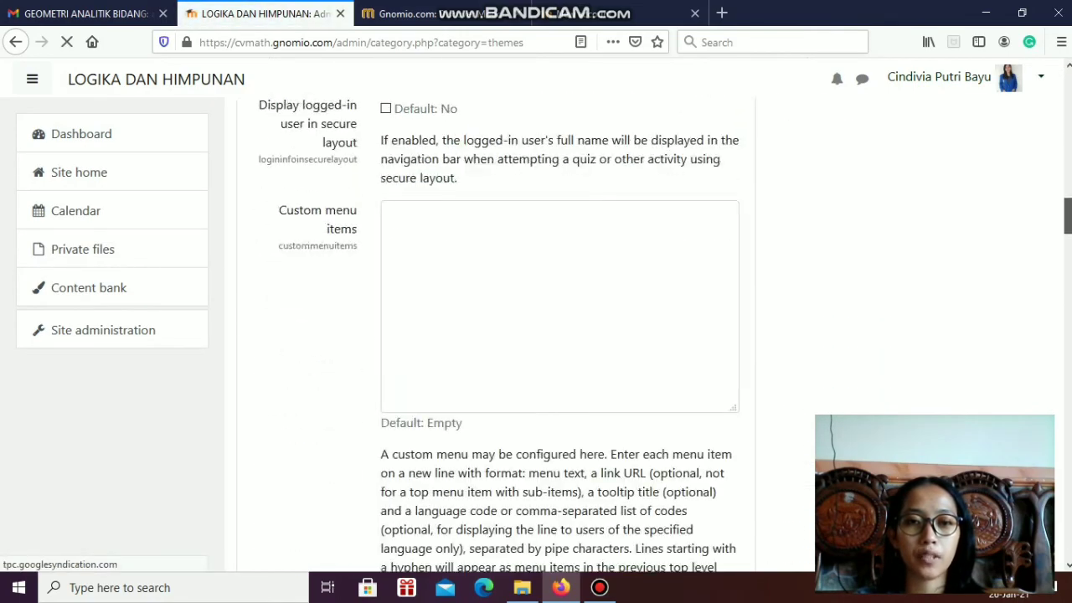
{"action": "scroll", "coordinate": [1068, 351], "scroll_direction": "down", "scroll_amount": 12}
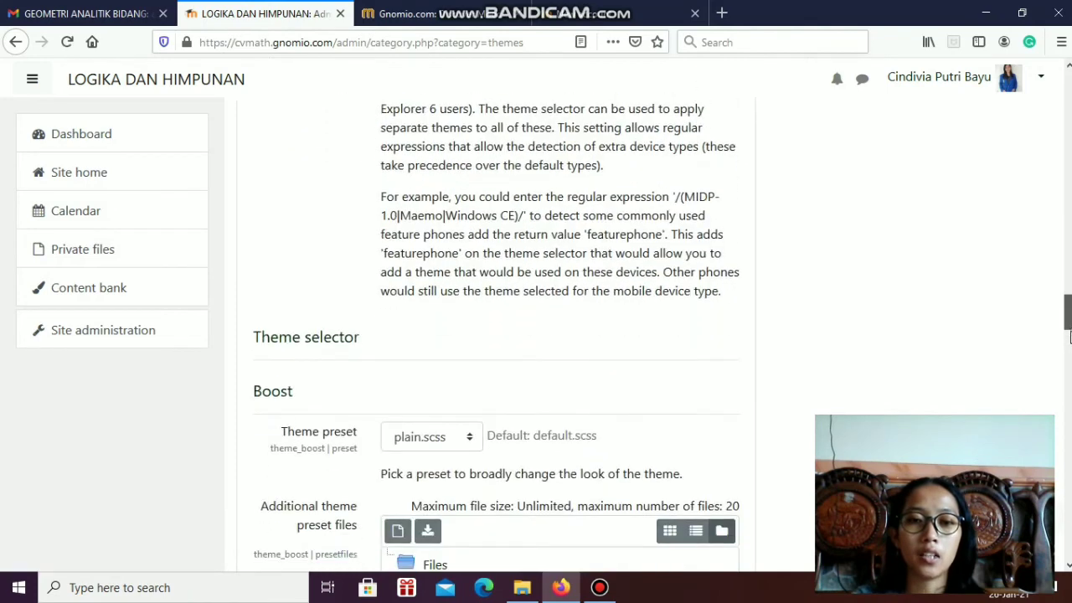
{"action": "left_click_drag", "start_coordinate": [1069, 351], "coordinate": [1069, 392]}
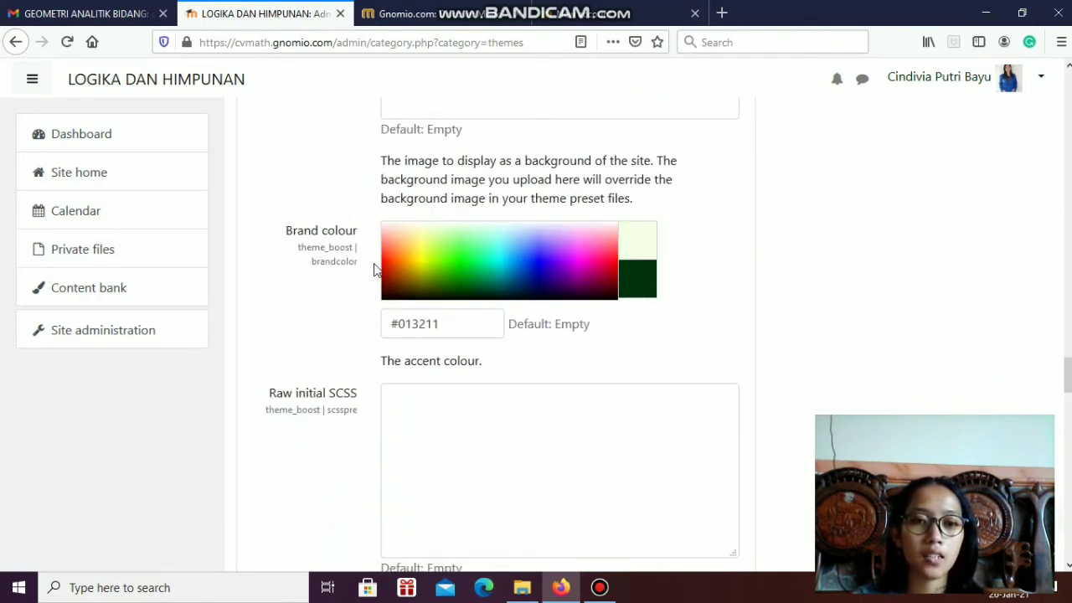
{"action": "left_click", "coordinate": [563, 261]}
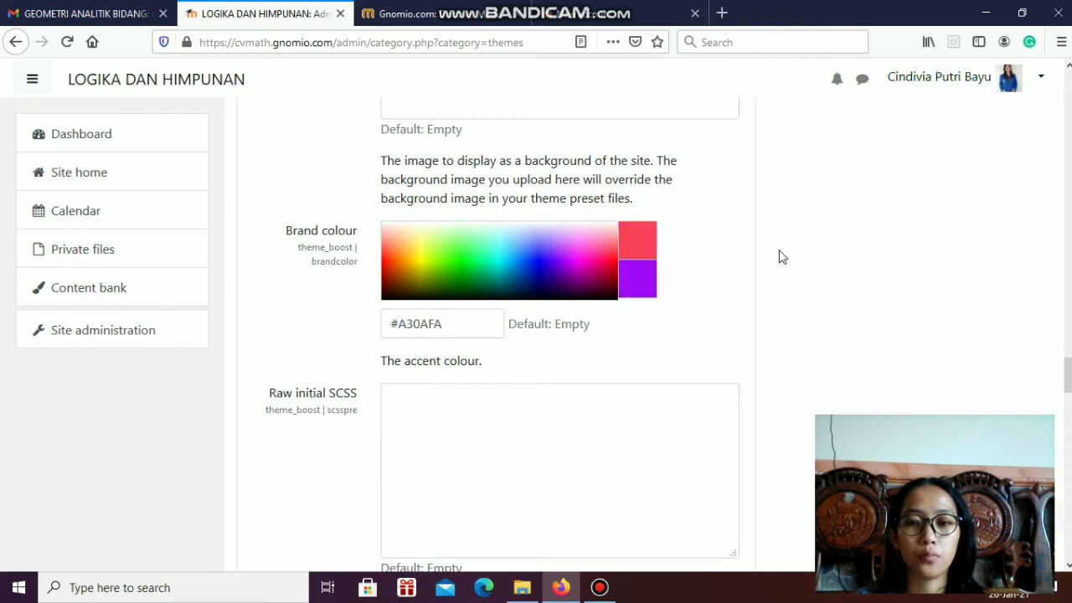
Pick a light purple shade as the Classic theme's brand colour and save the theme settings
{"action": "scroll", "coordinate": [536, 317], "scroll_direction": "down", "scroll_amount": 10}
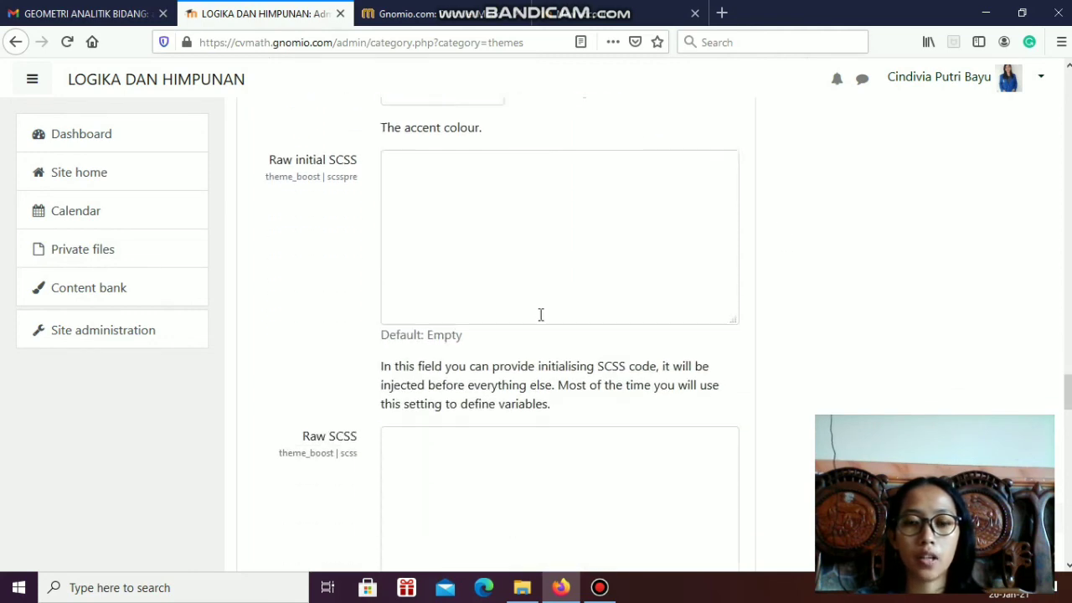
{"action": "scroll", "coordinate": [528, 317], "scroll_direction": "down", "scroll_amount": 10}
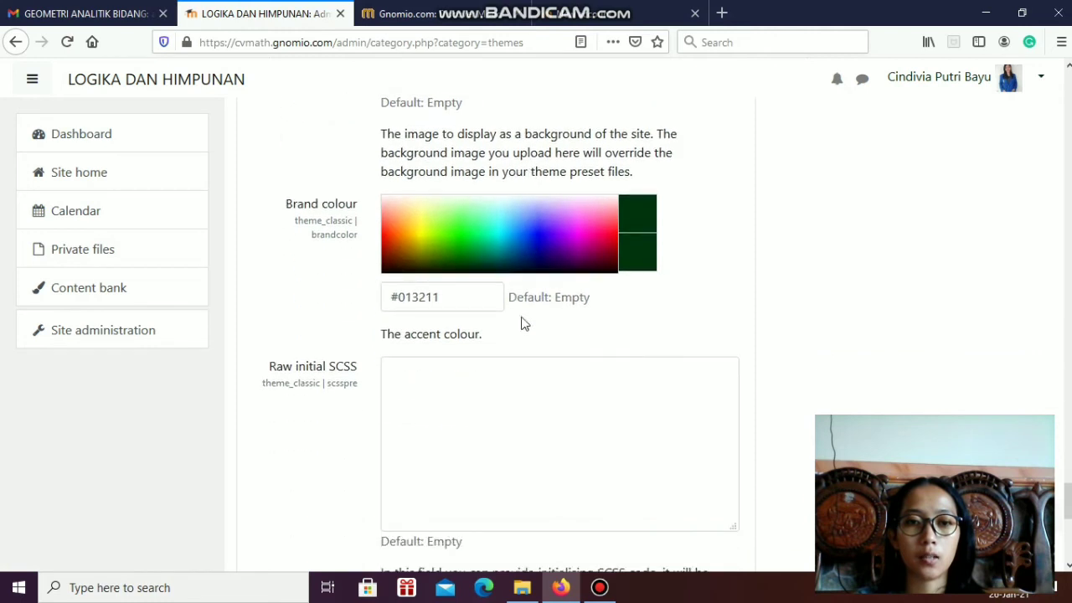
{"action": "left_click", "coordinate": [571, 219]}
{"action": "scroll", "coordinate": [414, 254], "scroll_direction": "down", "scroll_amount": 6}
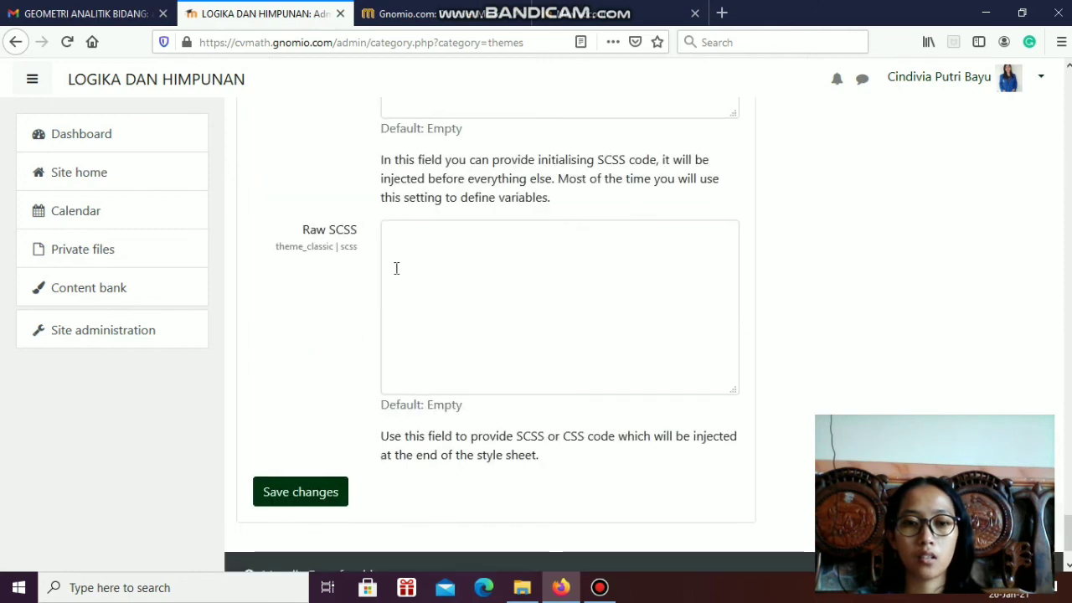
{"action": "left_click", "coordinate": [312, 400]}
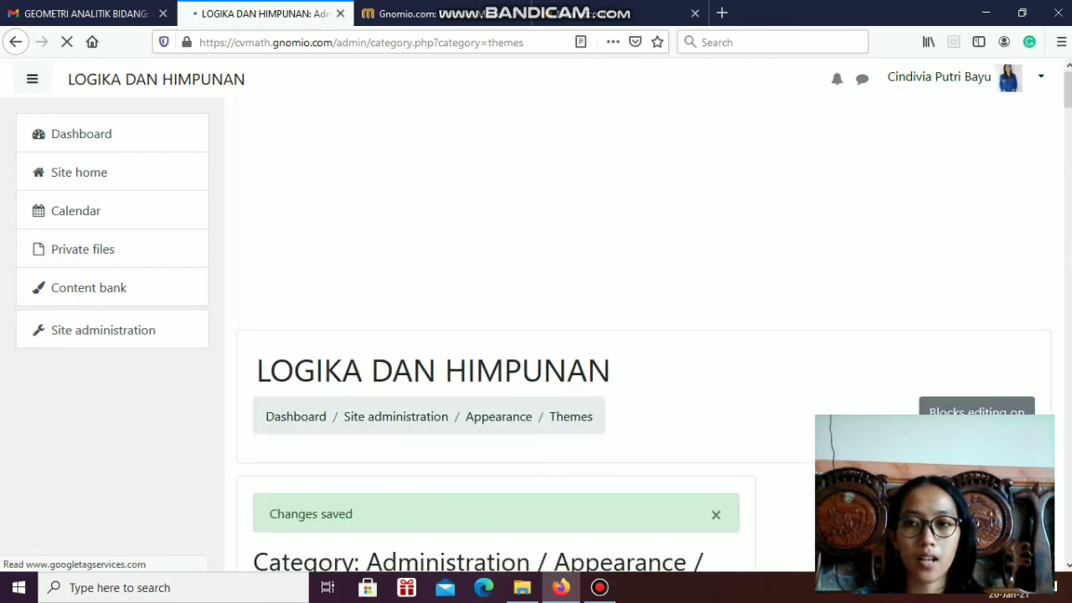
Open the Appearance category page and check the new theme colour and the Logos section
{"action": "mouse_move", "coordinate": [1068, 89]}
{"action": "left_mouse_down"}
{"action": "mouse_move", "coordinate": [1068, 156]}
{"action": "mouse_move", "coordinate": [1068, 90]}
{"action": "left_mouse_up"}
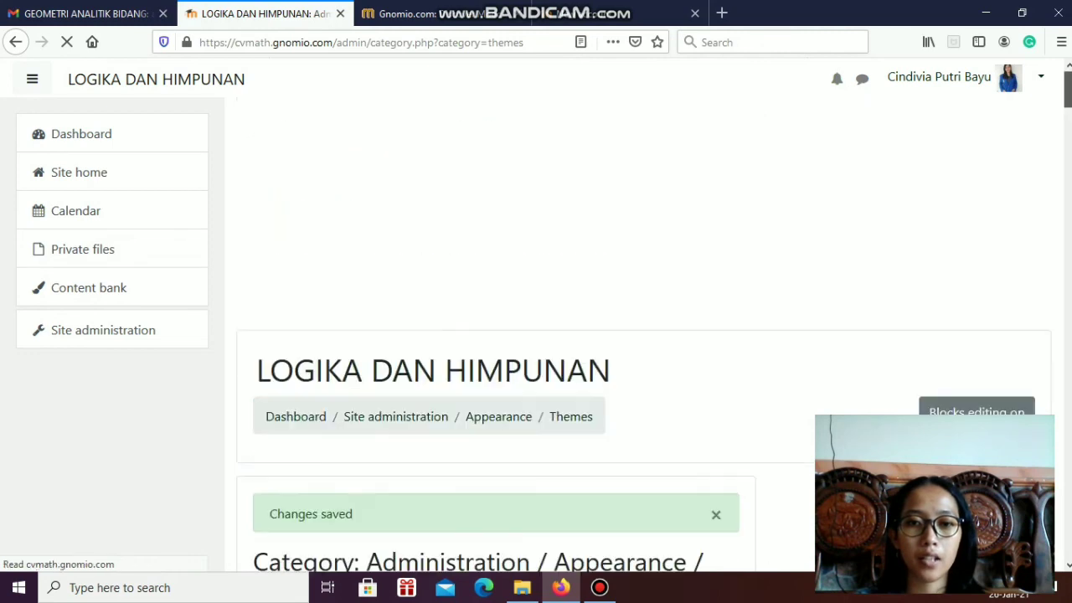
{"action": "left_click", "coordinate": [498, 419]}
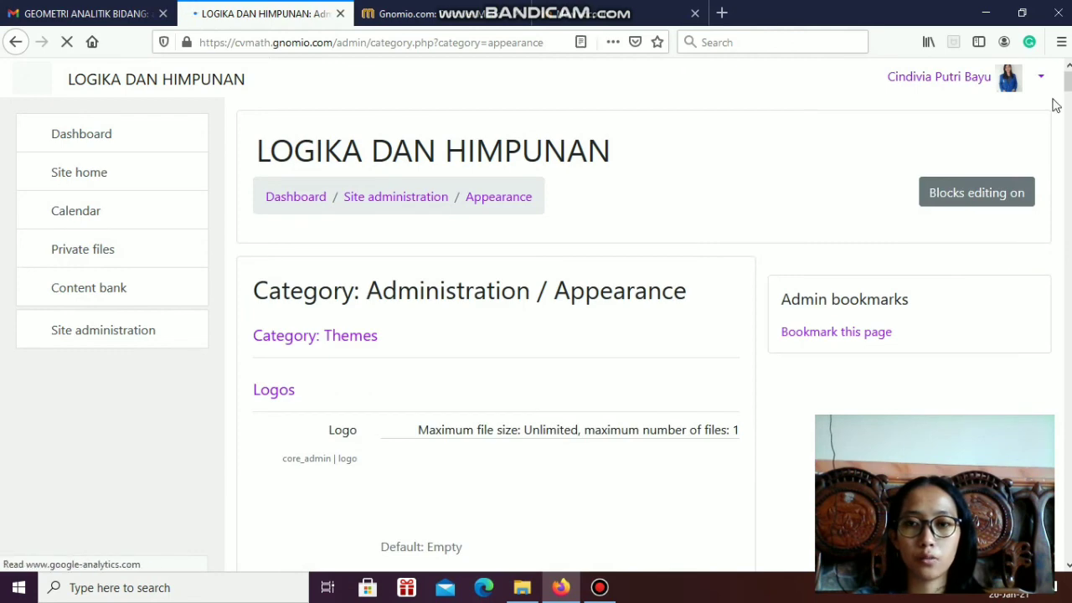
{"action": "scroll", "coordinate": [893, 203], "scroll_direction": "down", "scroll_amount": 8}
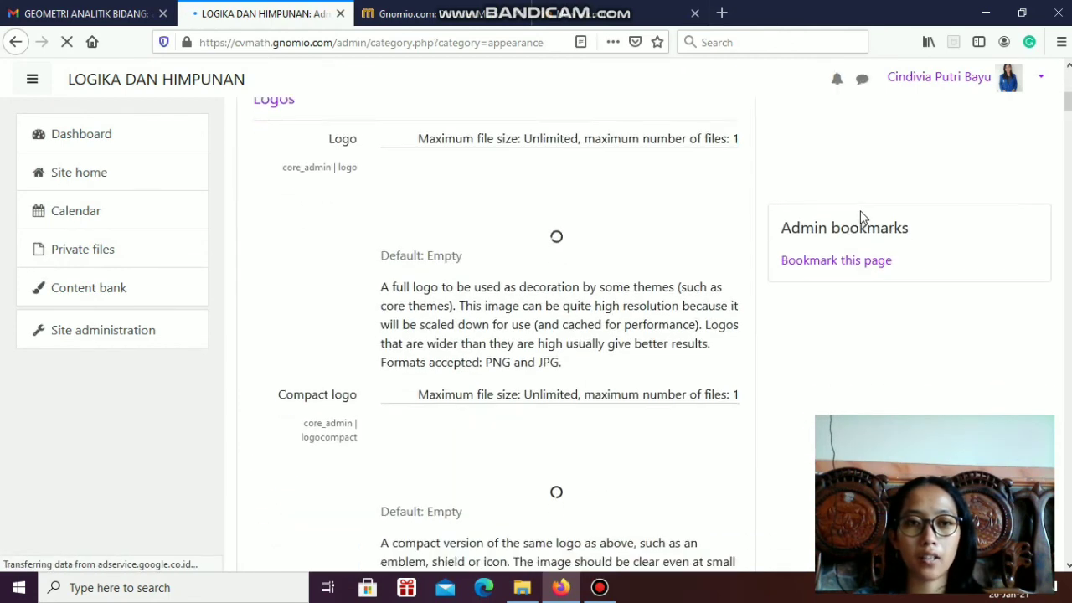
{"action": "scroll", "coordinate": [859, 220], "scroll_direction": "up", "scroll_amount": 6}
{"action": "scroll", "coordinate": [857, 217], "scroll_direction": "up", "scroll_amount": 5}
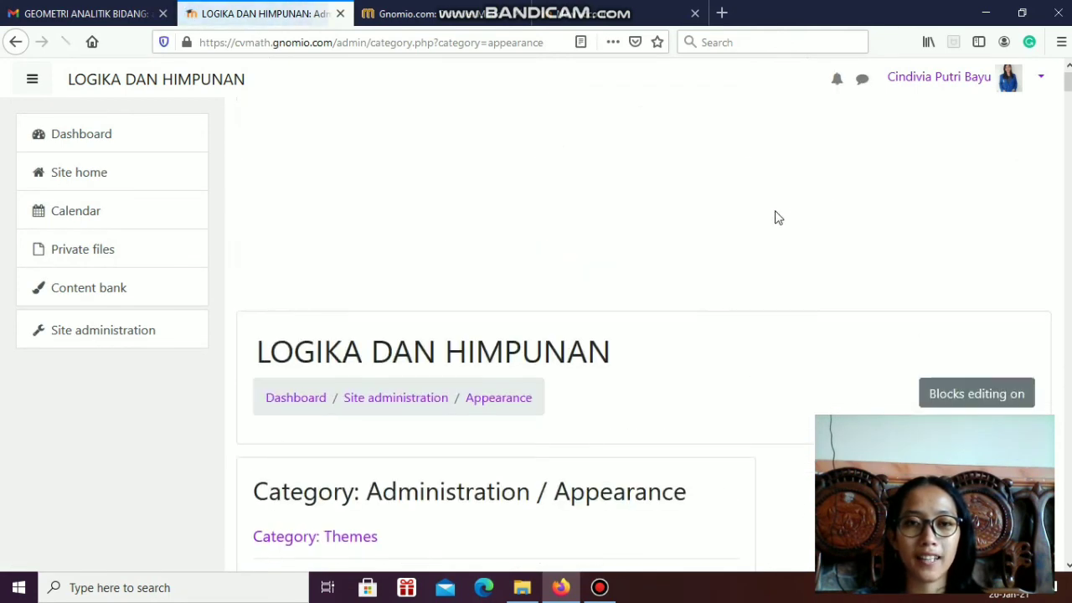
{"action": "scroll", "coordinate": [845, 297], "scroll_direction": "down", "scroll_amount": 4}
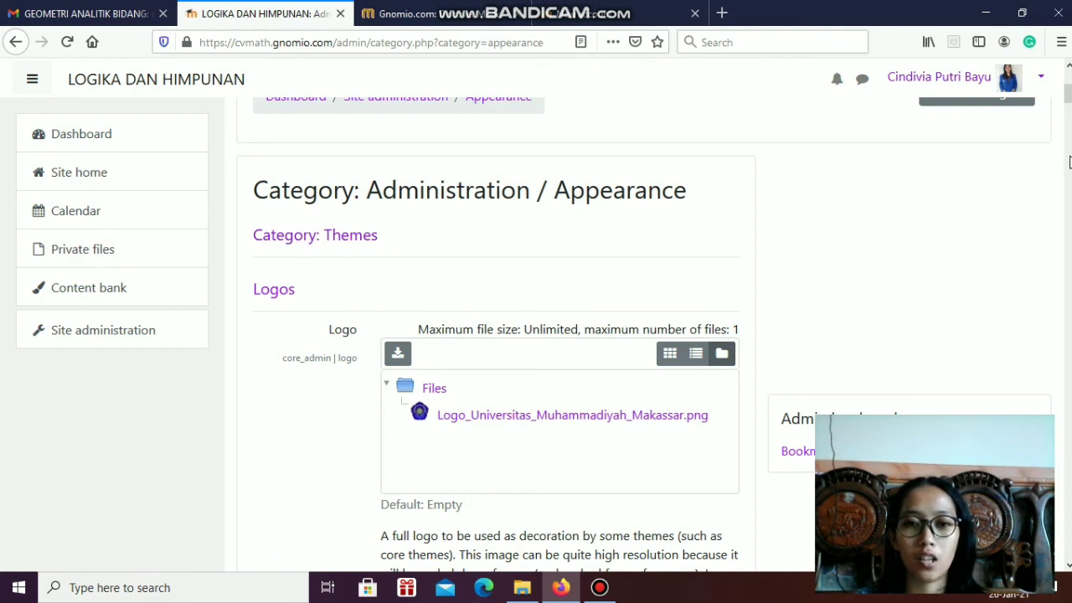
{"action": "scroll", "coordinate": [528, 411], "scroll_direction": "down", "scroll_amount": 2}
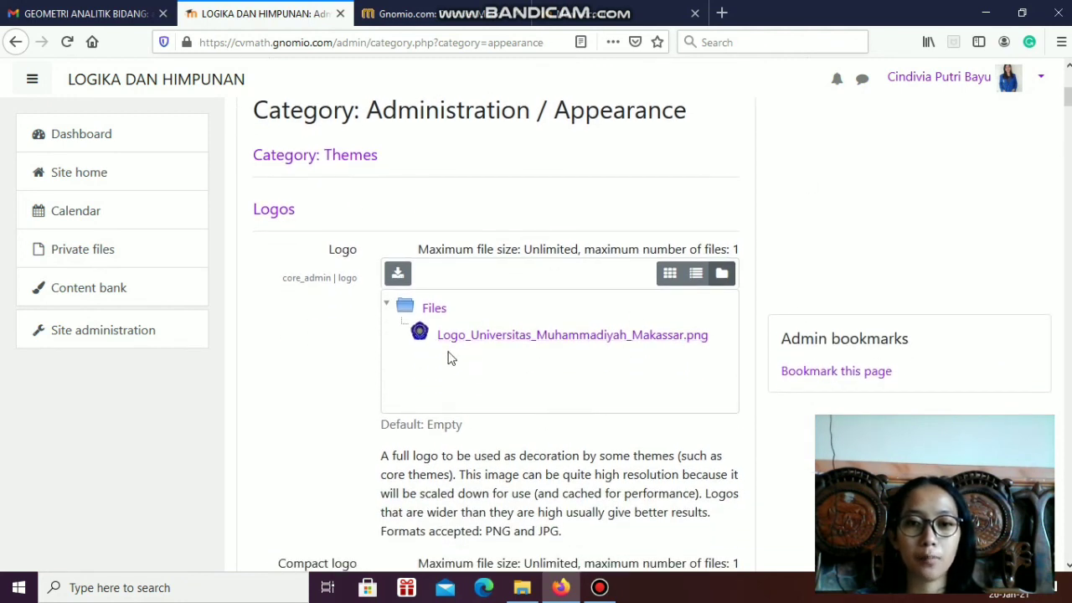
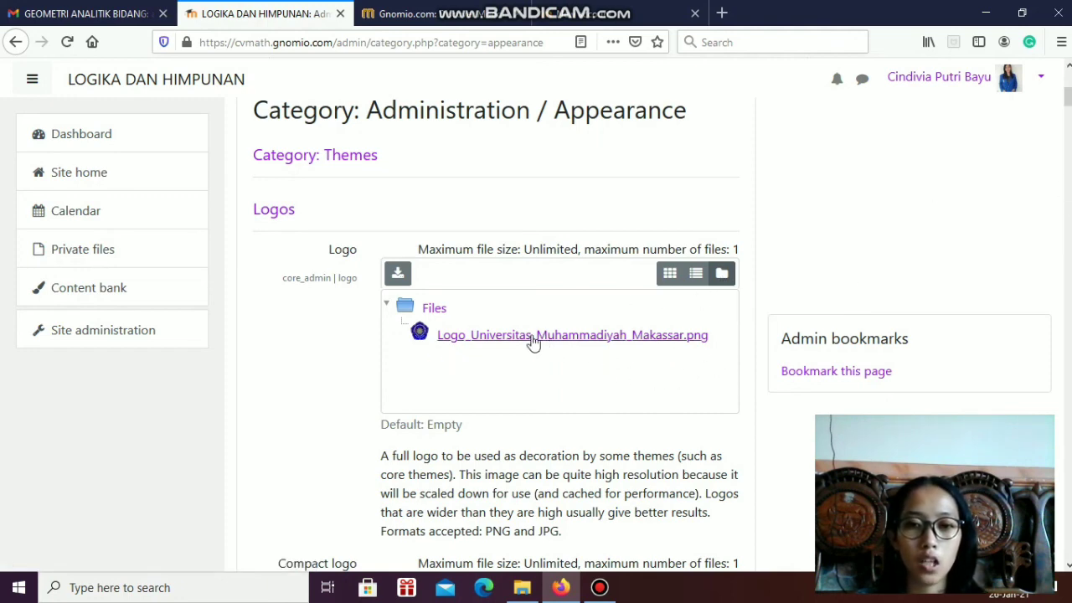
Examine the remaining Appearance settings, from the logos and course card colours through calendar and navigation to templates and user tours
{"action": "scroll", "coordinate": [522, 277], "scroll_direction": "down", "scroll_amount": 3}
{"action": "scroll", "coordinate": [843, 203], "scroll_direction": "up", "scroll_amount": 1}
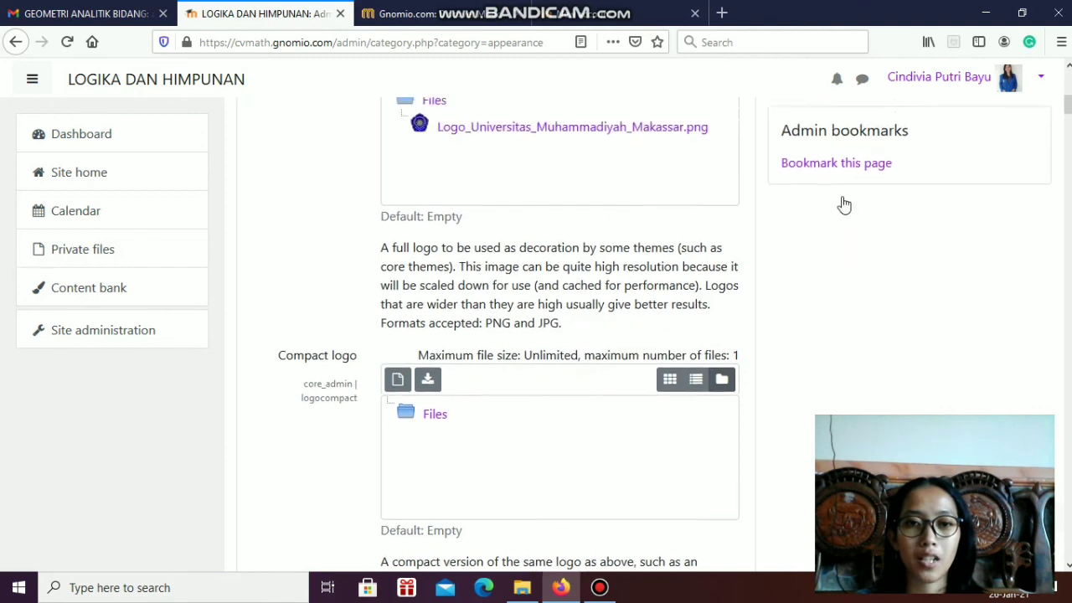
{"action": "scroll", "coordinate": [828, 196], "scroll_direction": "down", "scroll_amount": 9}
{"action": "scroll", "coordinate": [775, 263], "scroll_direction": "down", "scroll_amount": 6}
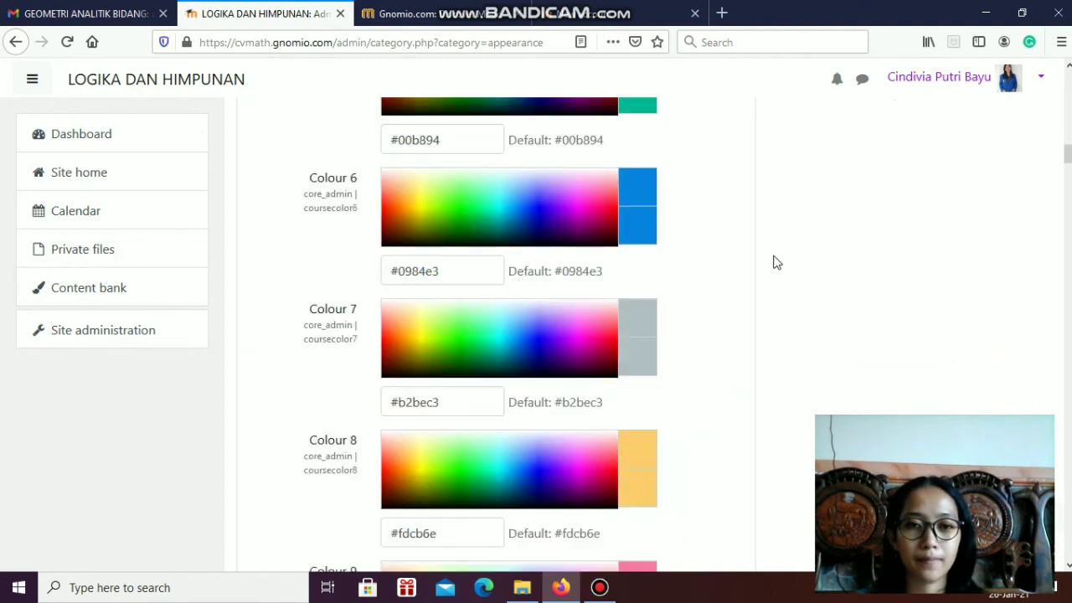
{"action": "scroll", "coordinate": [773, 259], "scroll_direction": "up", "scroll_amount": 7}
{"action": "scroll", "coordinate": [606, 209], "scroll_direction": "up", "scroll_amount": 1}
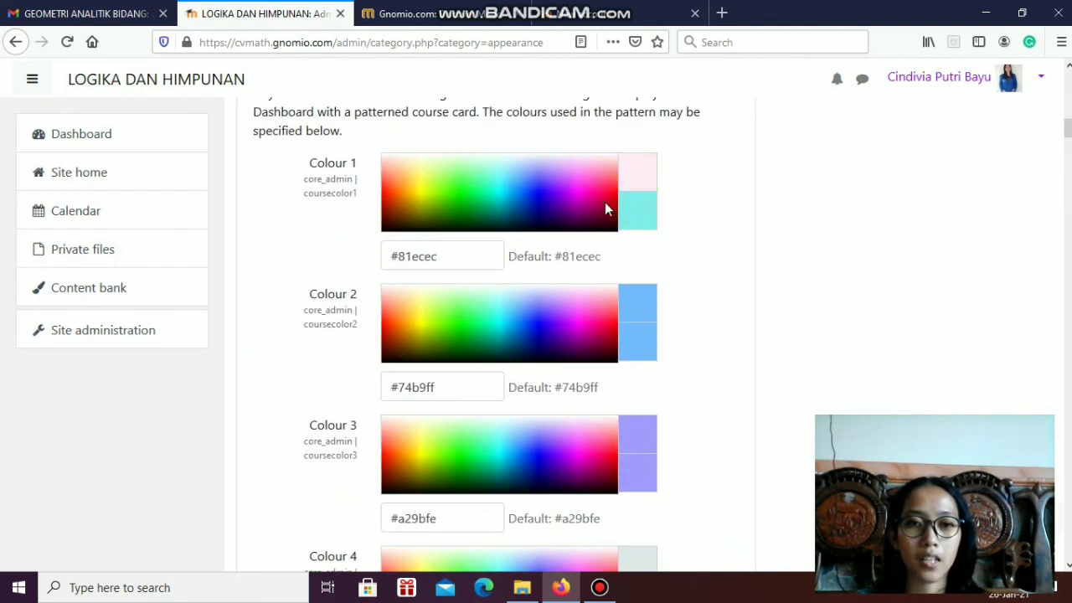
{"action": "scroll", "coordinate": [587, 383], "scroll_direction": "down", "scroll_amount": 4}
{"action": "scroll", "coordinate": [586, 383], "scroll_direction": "down", "scroll_amount": 14}
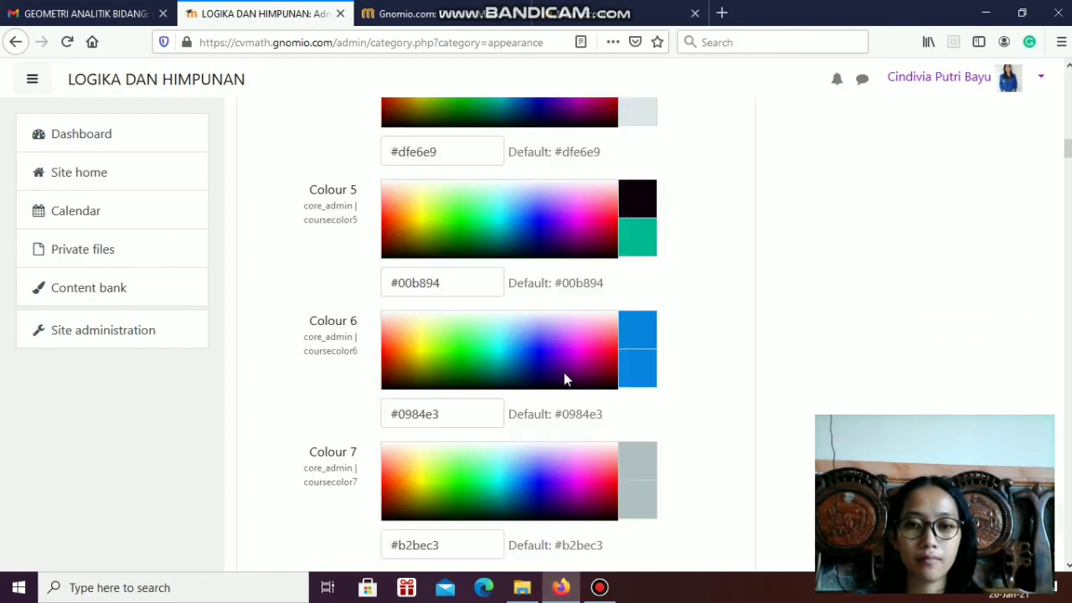
{"action": "scroll", "coordinate": [554, 386], "scroll_direction": "down", "scroll_amount": 18}
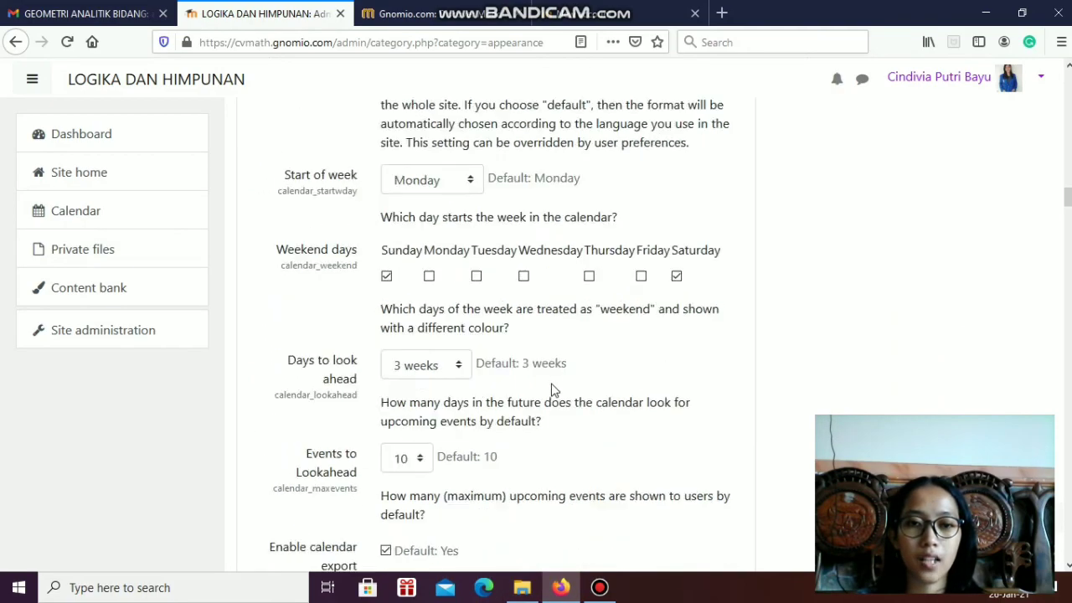
{"action": "scroll", "coordinate": [551, 412], "scroll_direction": "down", "scroll_amount": 20}
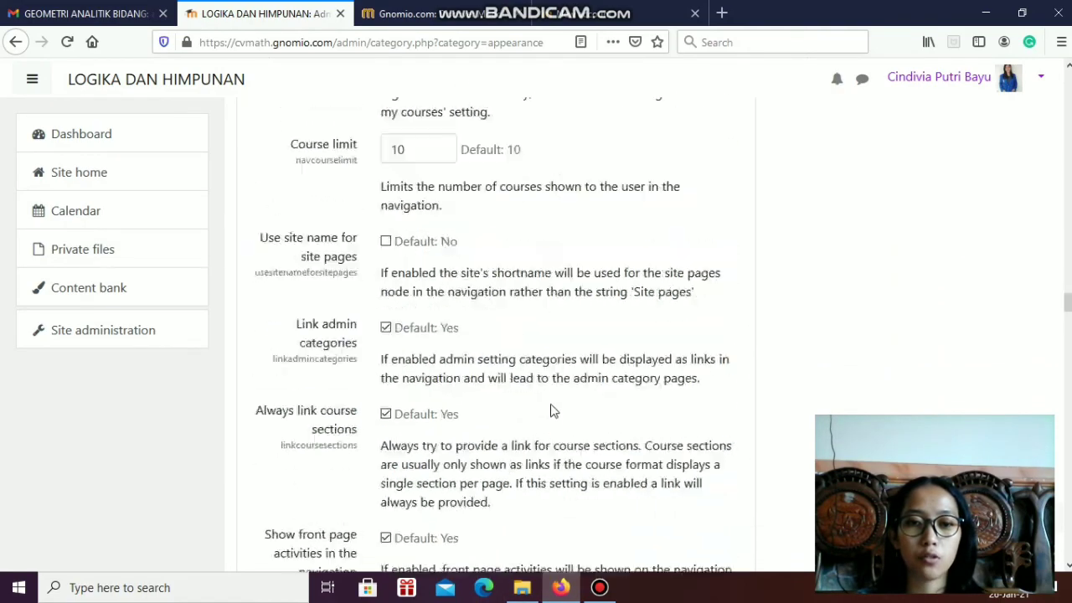
{"action": "scroll", "coordinate": [546, 405], "scroll_direction": "down", "scroll_amount": 20}
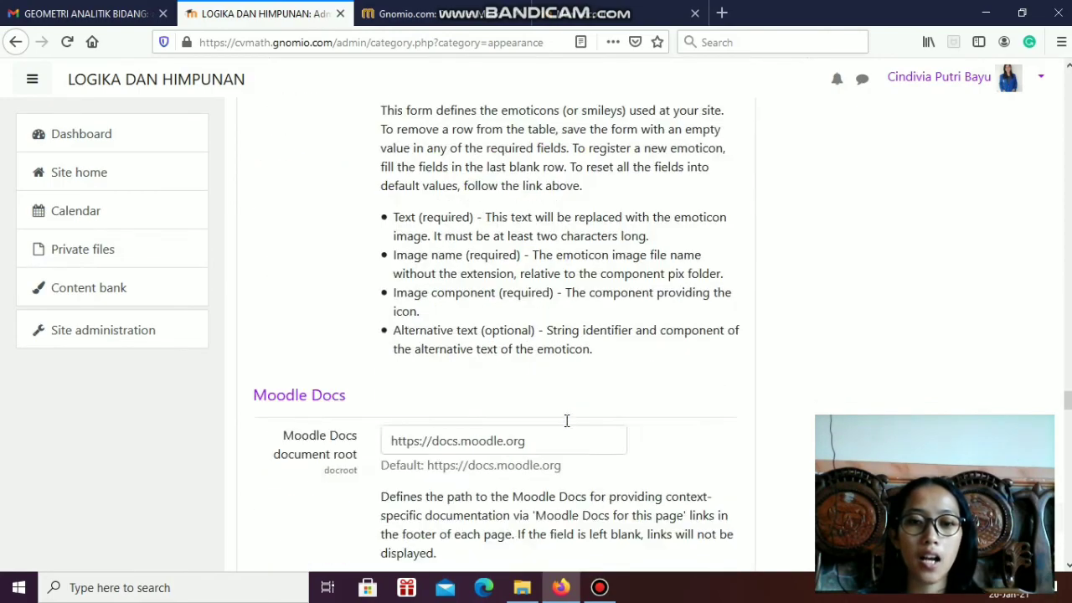
{"action": "scroll", "coordinate": [587, 422], "scroll_direction": "down", "scroll_amount": 20}
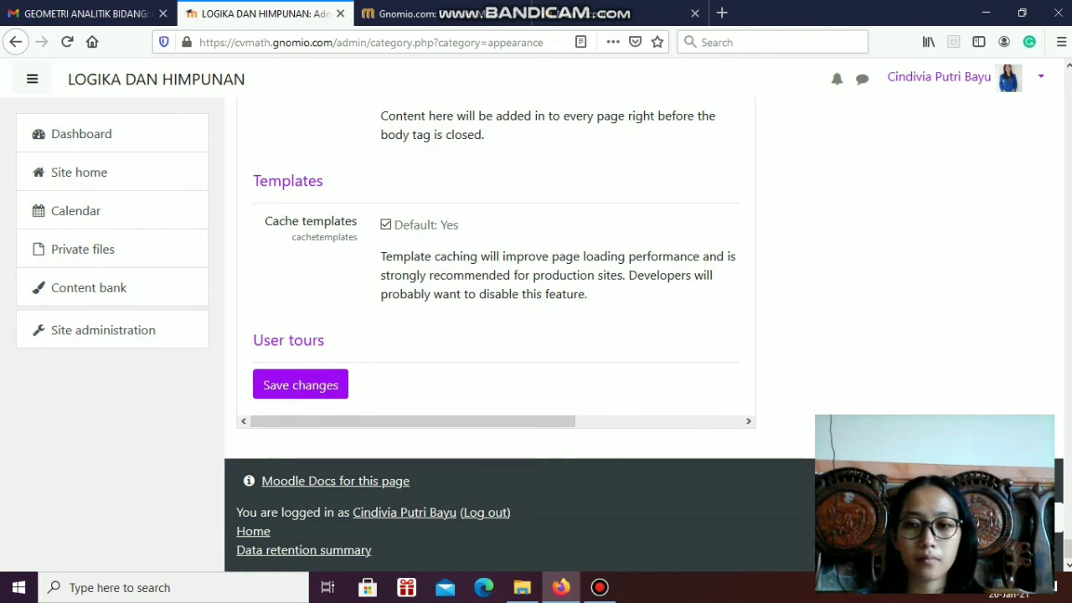
{"action": "scroll", "coordinate": [974, 249], "scroll_direction": "up", "scroll_amount": 20}
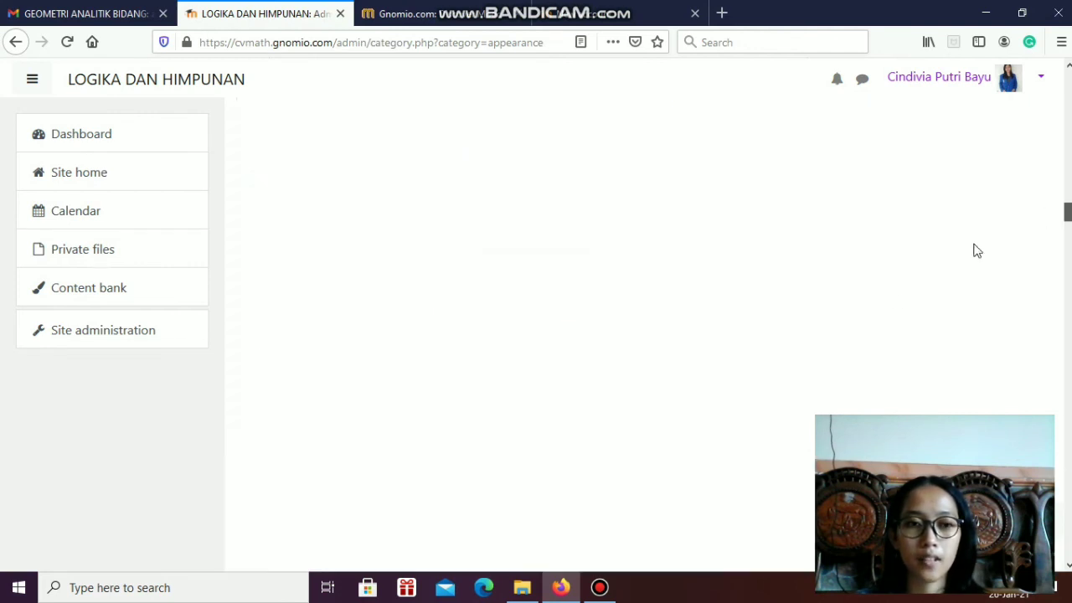
Return to the site administration overview and look through its Grades, Development, Reports and Server categories
{"action": "left_click", "coordinate": [84, 335]}
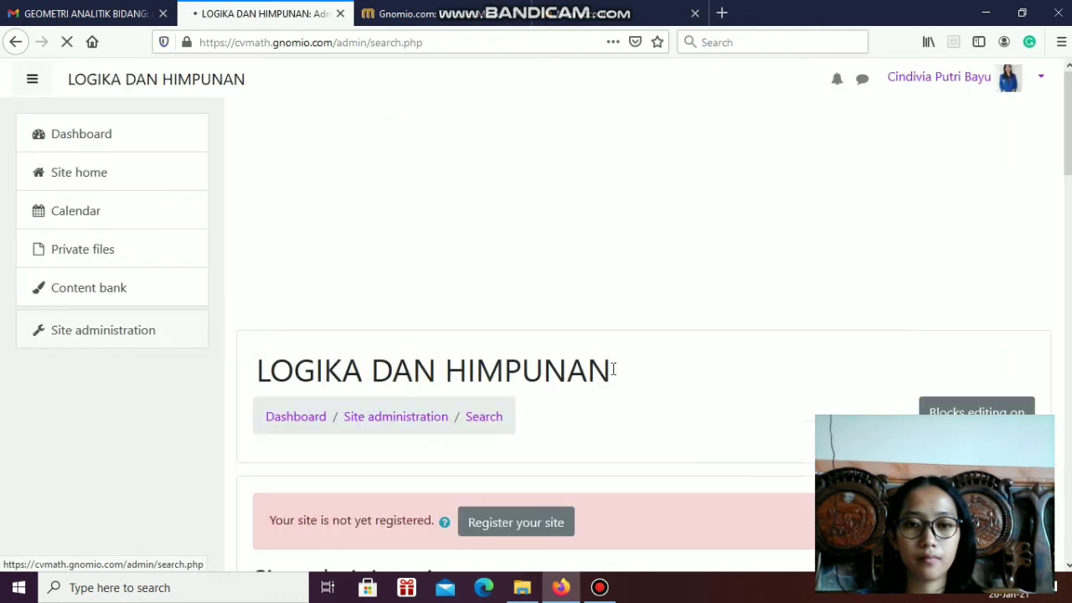
{"action": "scroll", "coordinate": [287, 395], "scroll_direction": "down", "scroll_amount": 5}
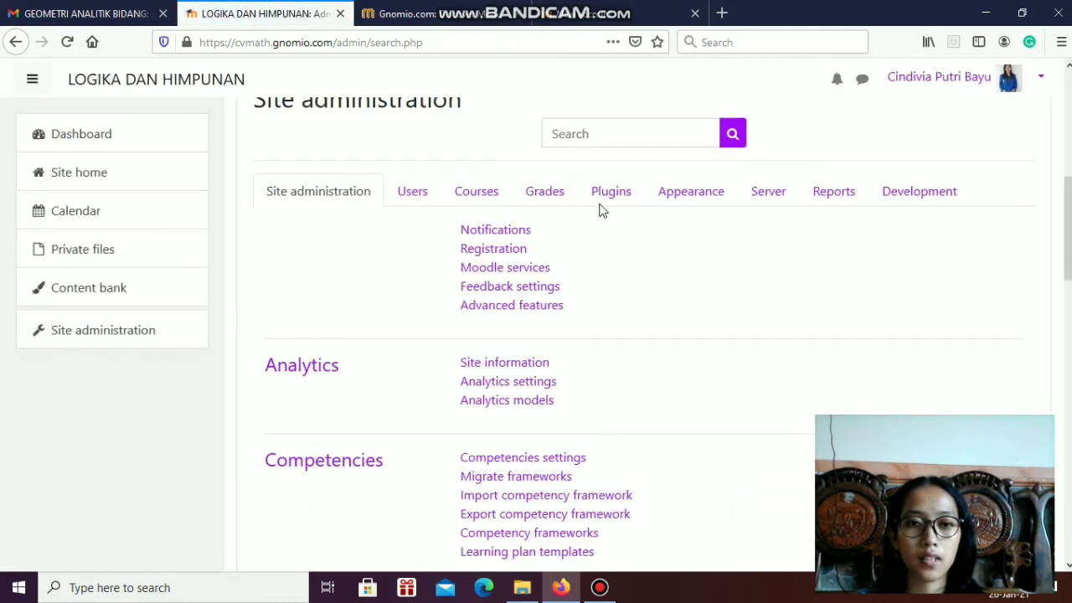
{"action": "left_click", "coordinate": [566, 198]}
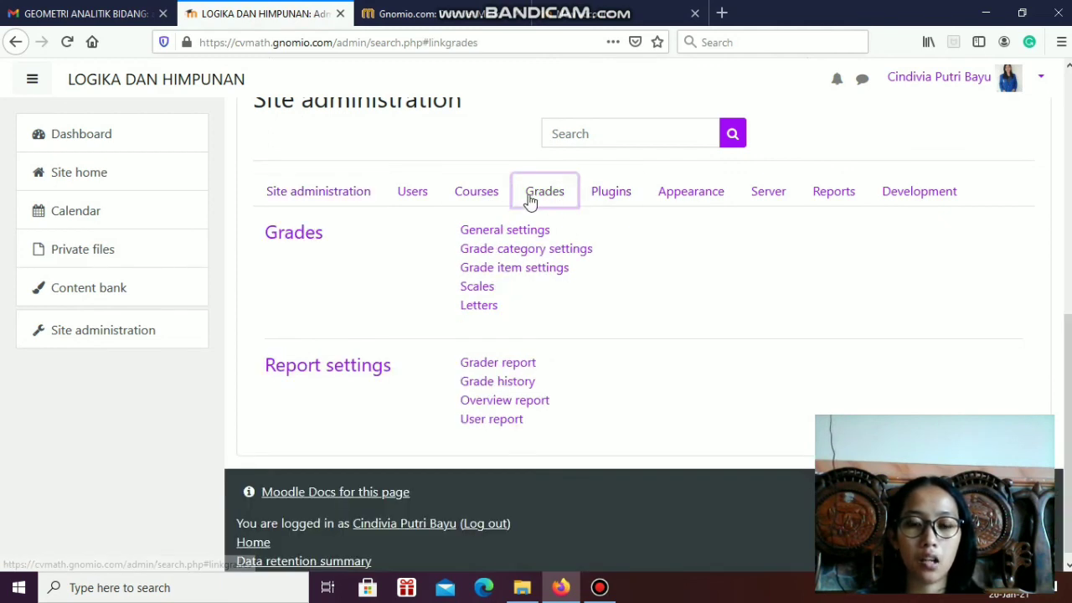
{"action": "left_click", "coordinate": [905, 194]}
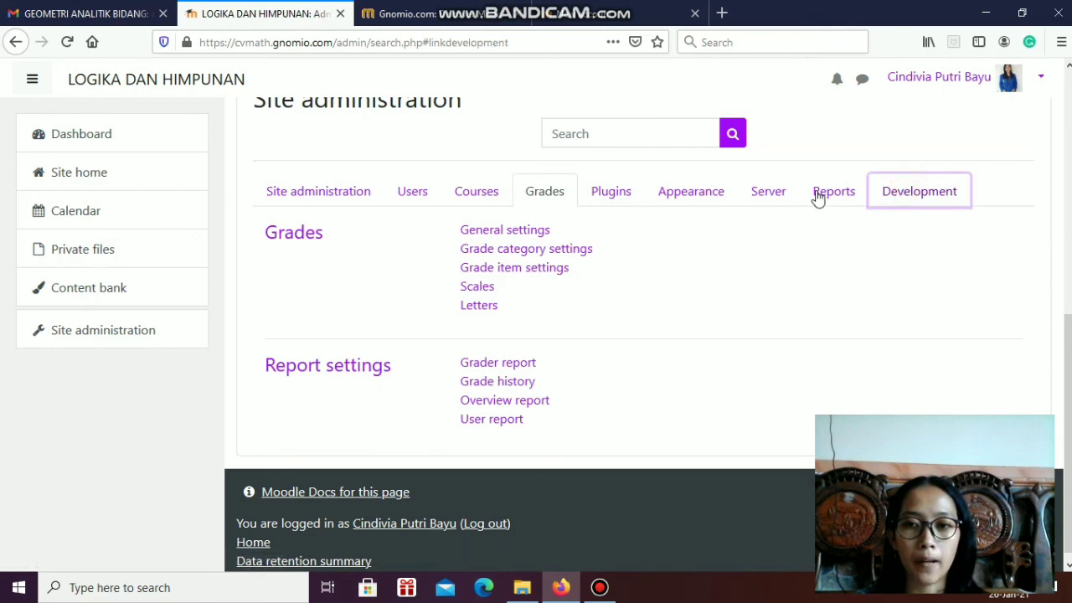
{"action": "left_click", "coordinate": [813, 194]}
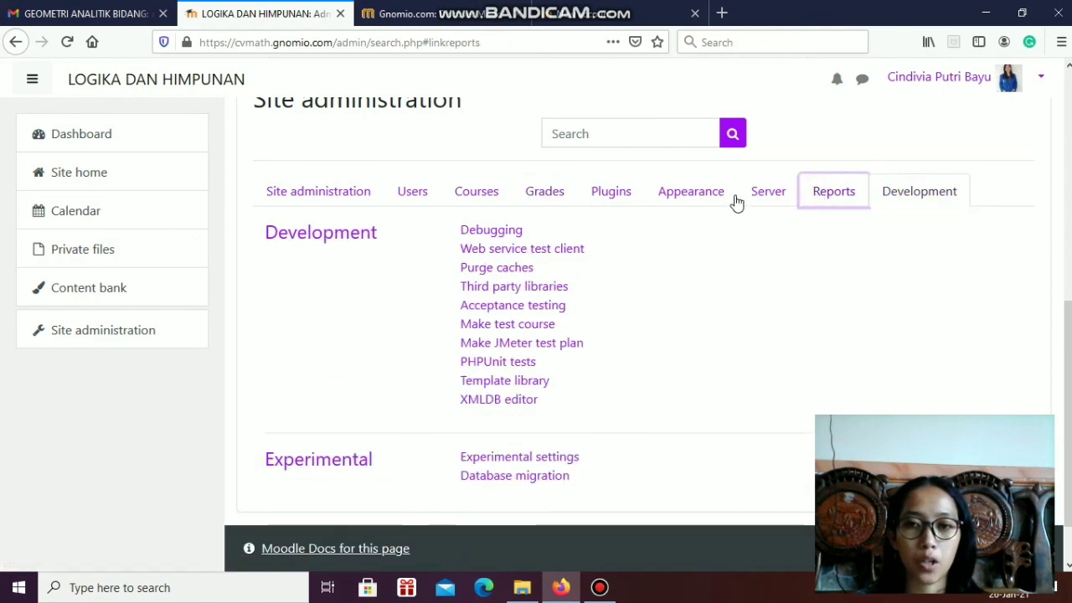
{"action": "left_click", "coordinate": [766, 192]}
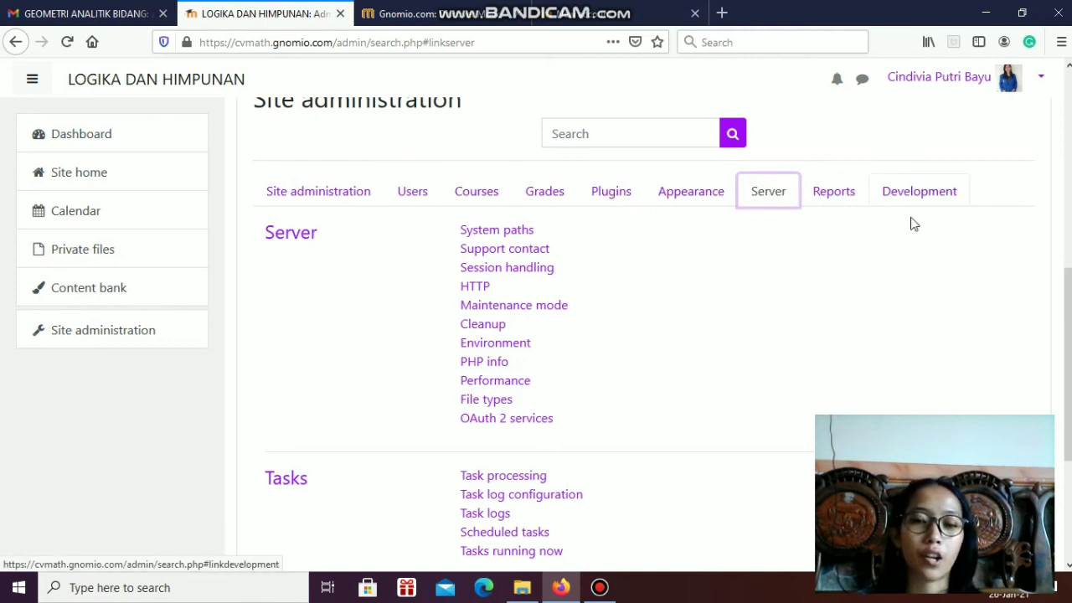
{"action": "scroll", "coordinate": [914, 225], "scroll_direction": "down", "scroll_amount": 2}
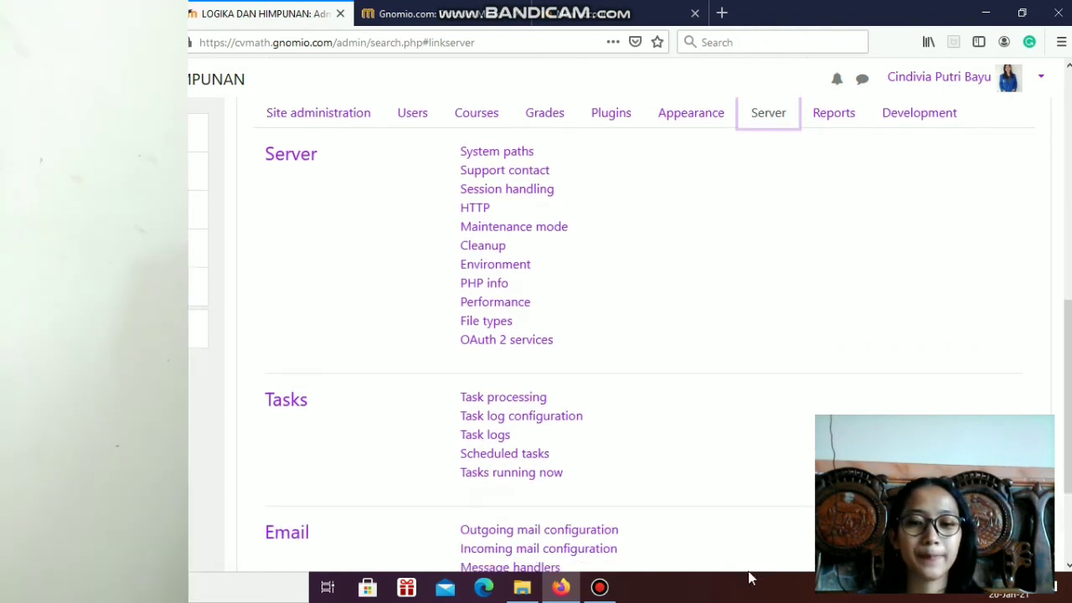